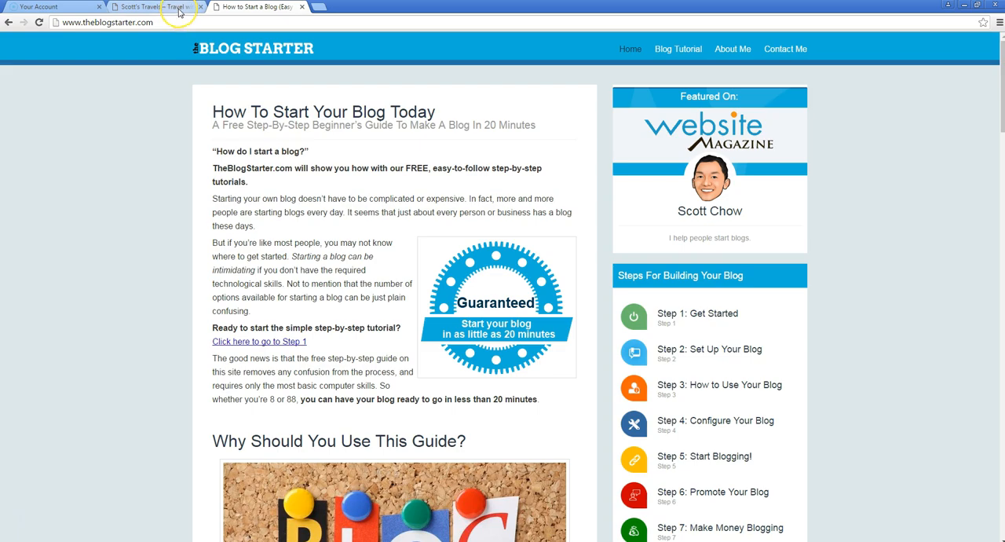
Bring up the Scott's Travels blog page and place it after the Blog Starter page in the browser's page order
left_click(179, 8)
left_click_drag(179, 8, 281, 9)
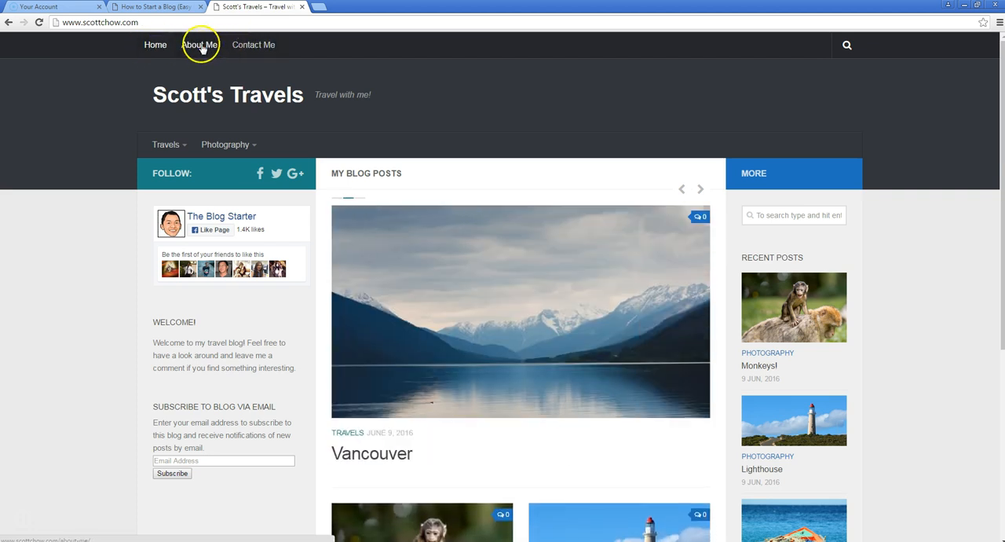
Examine the travel blog's page links, the Travels and Photography categories, and the welcome and email subscription sections
left_click(243, 47)
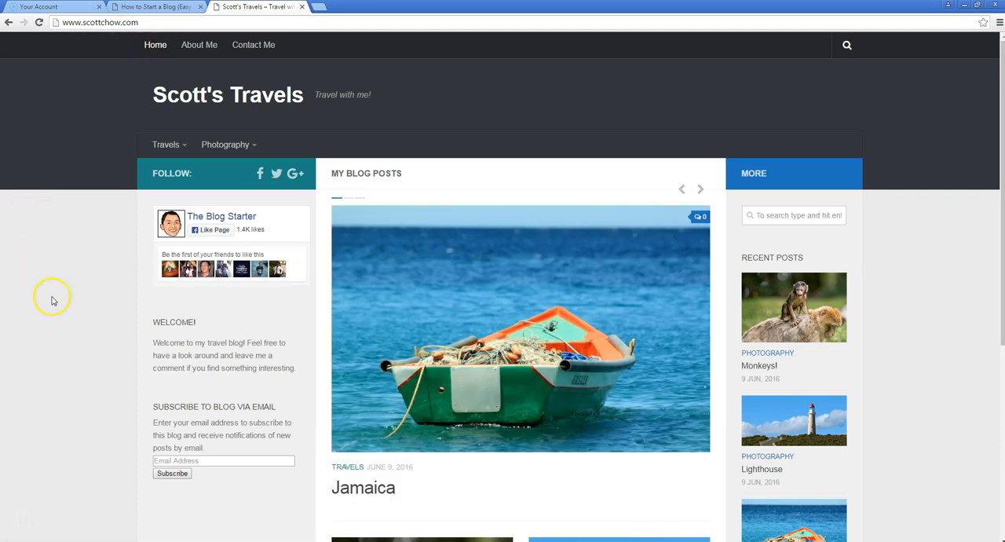
mouse_move(175, 148)
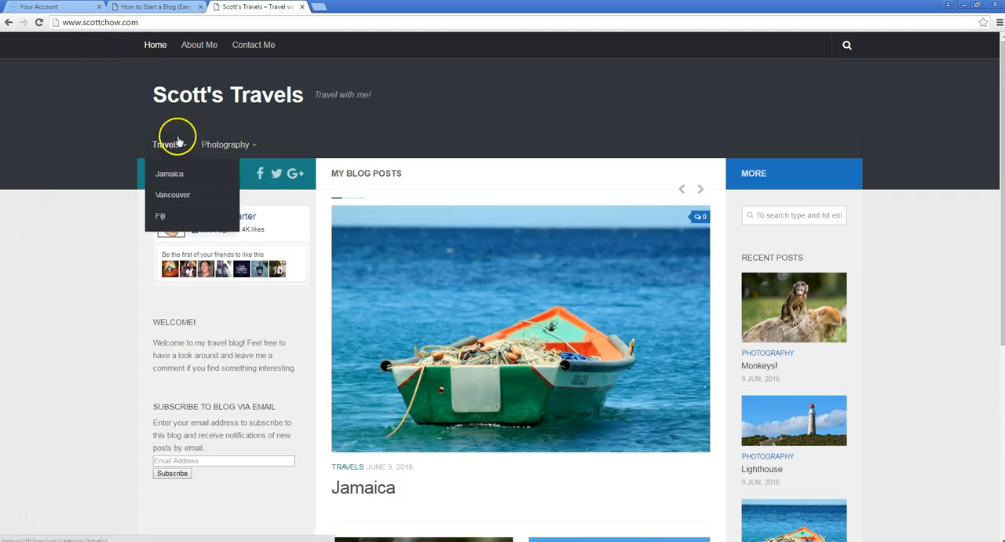
mouse_move(224, 150)
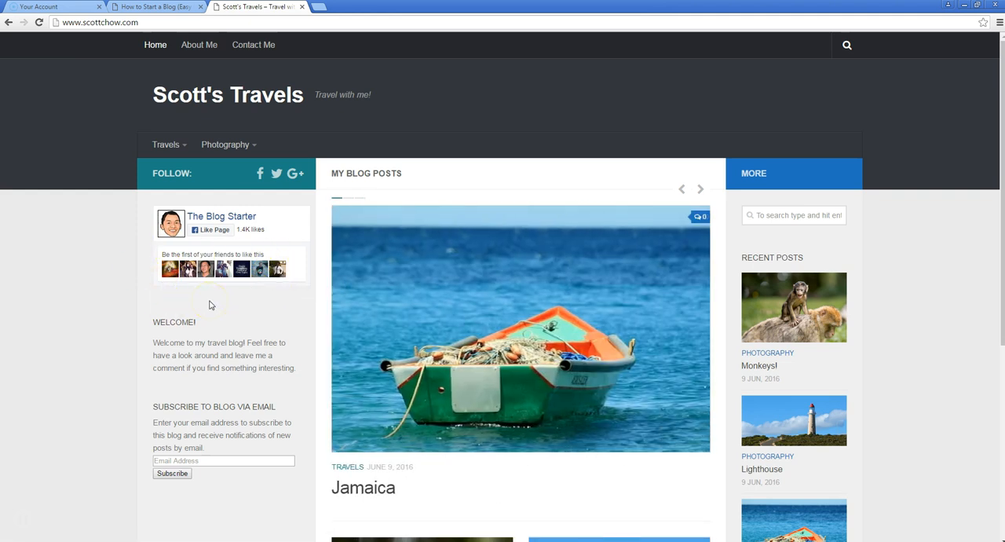
scroll(81, 280, "down", 1)
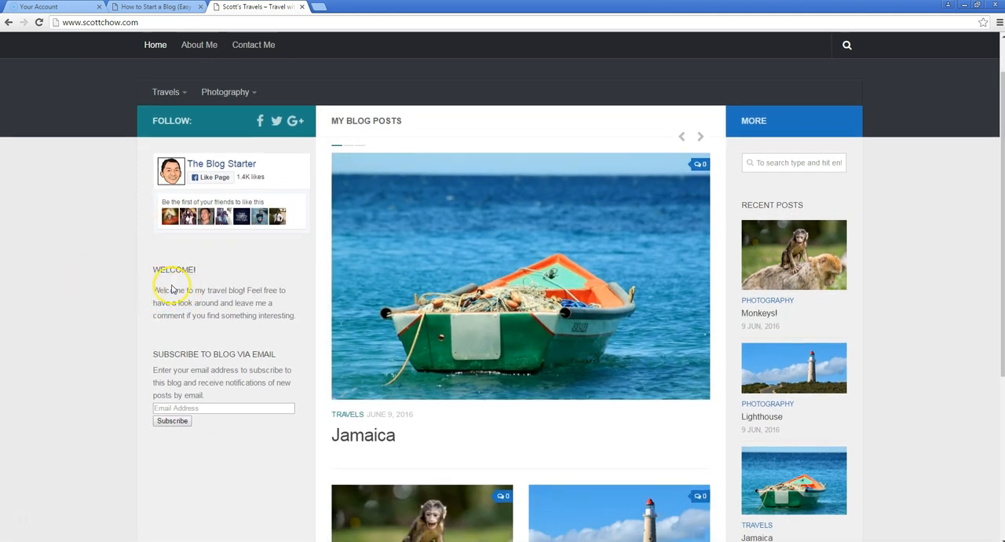
scroll(90, 311, "down", 1)
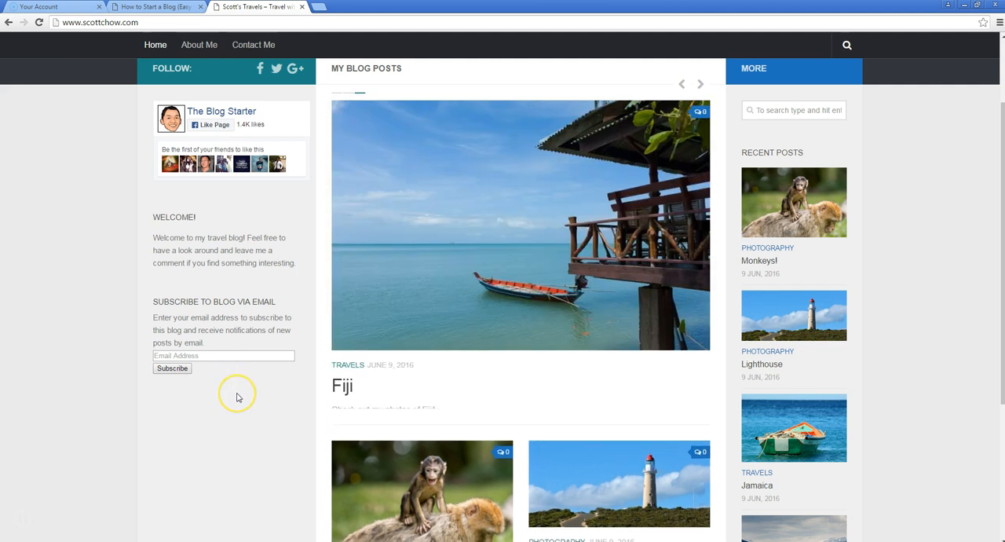
scroll(237, 397, "up", 2)
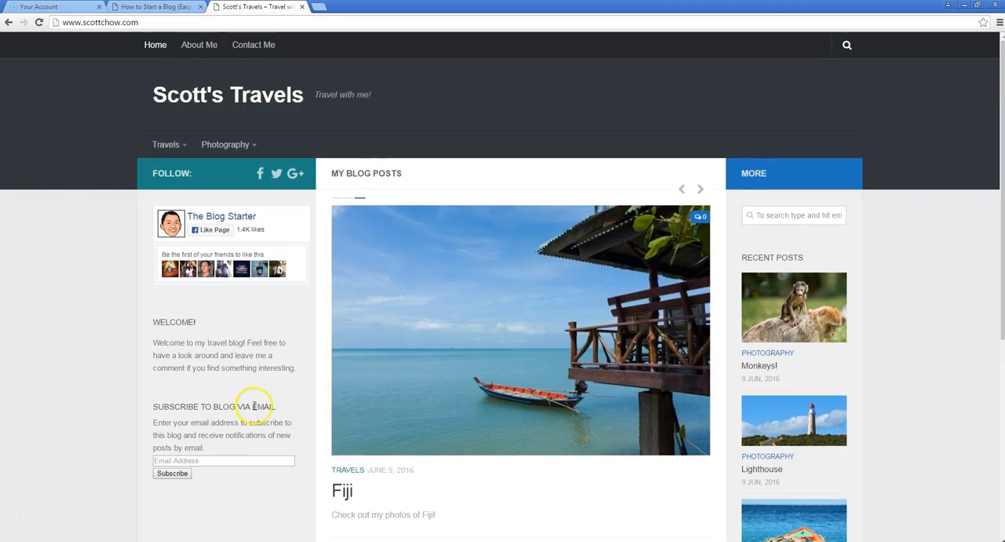
left_click(234, 462)
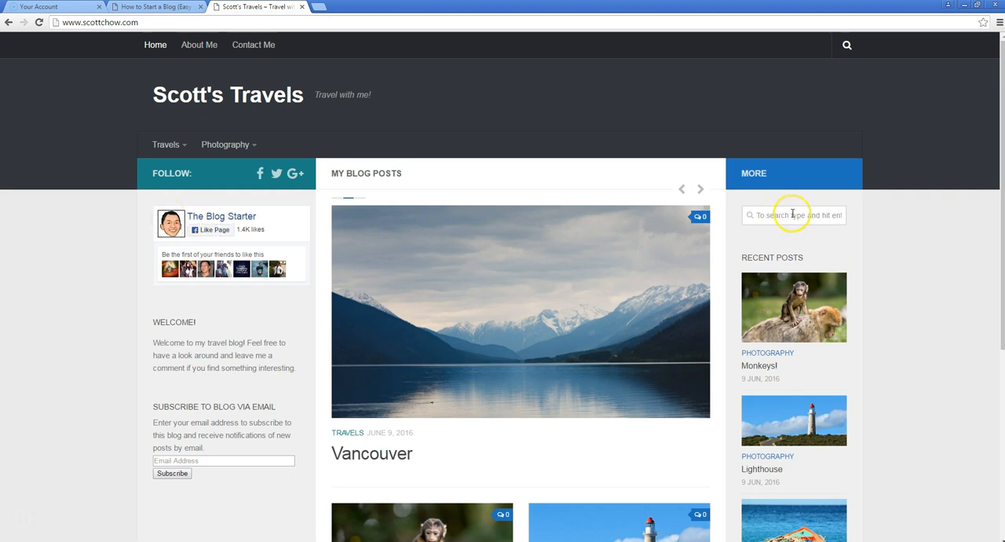
Review the posts on the travel blog's home page and search the blog for "fiji"
scroll(544, 339, "down", 2)
scroll(547, 346, "up", 2)
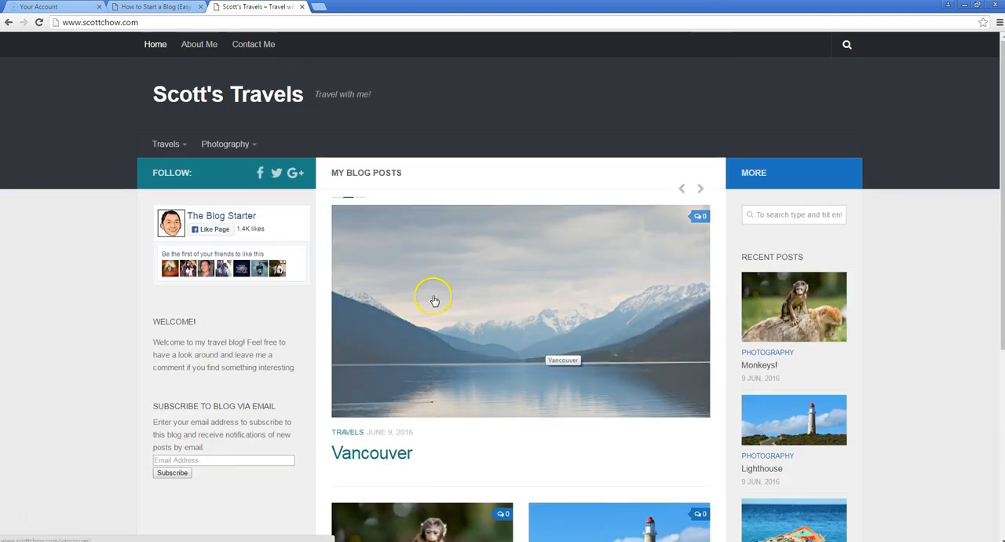
scroll(455, 274, "down", 2)
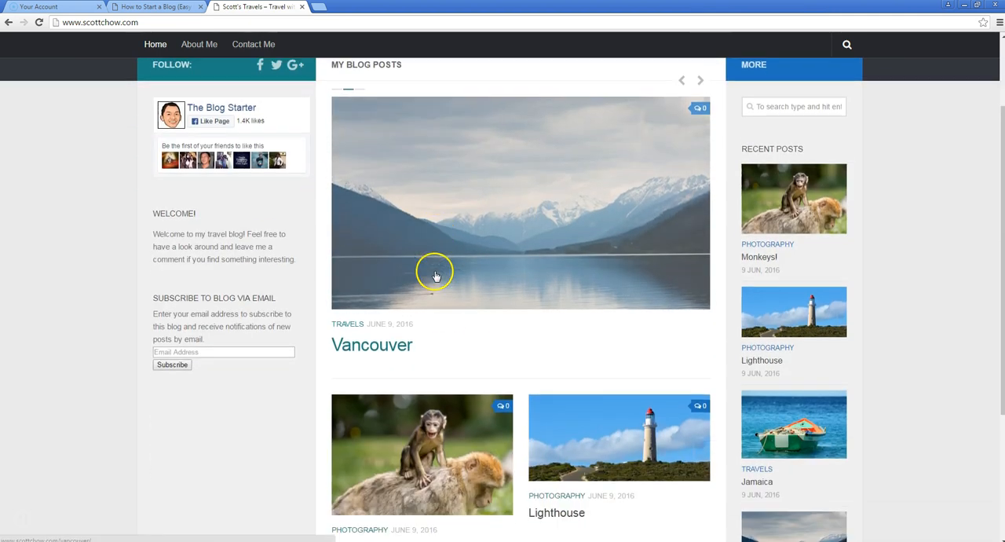
scroll(373, 265, "down", 2)
scroll(378, 259, "up", 2)
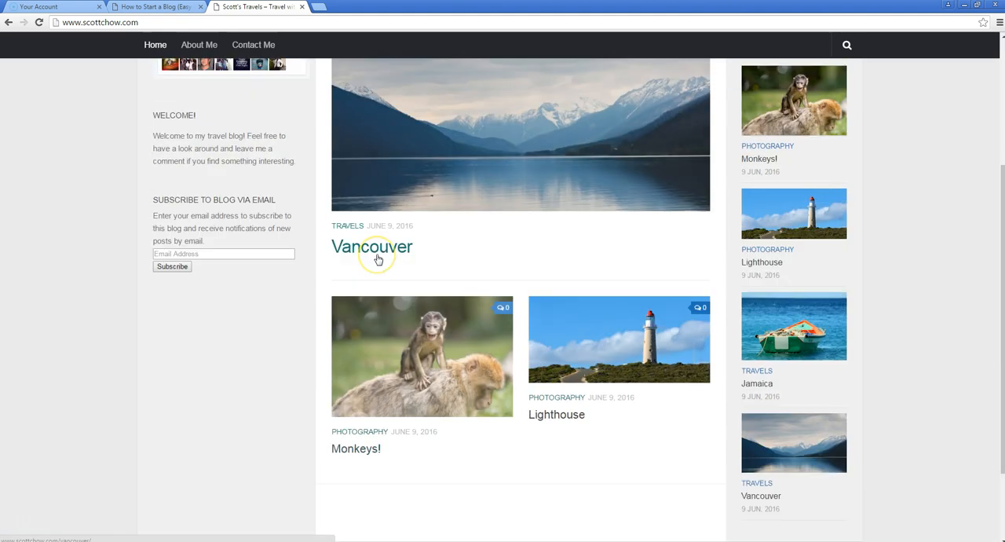
scroll(378, 259, "up", 2)
scroll(341, 243, "down", 3)
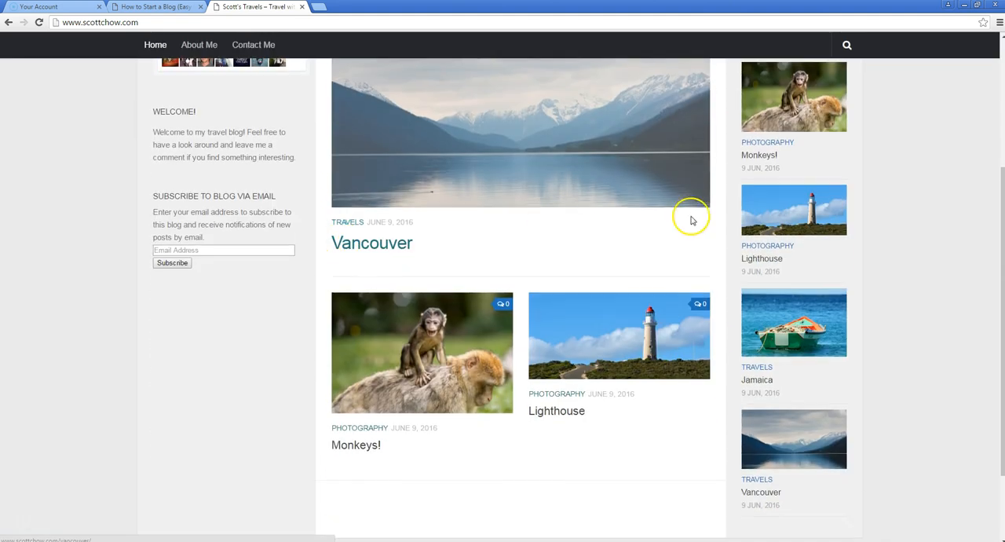
scroll(783, 231, "up", 3)
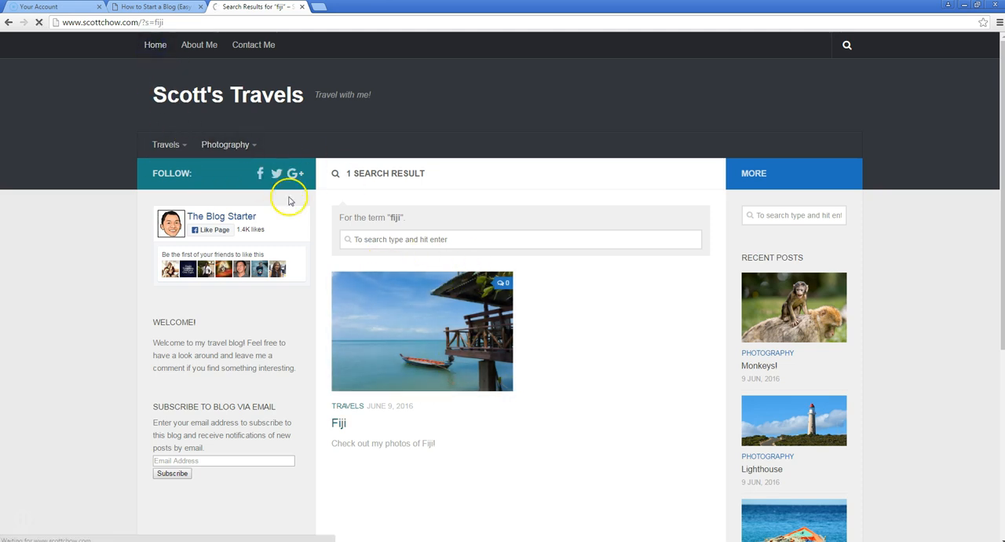
Examine the recent posts list and the footer of the travel blog's home page
scroll(788, 289, "down", 2)
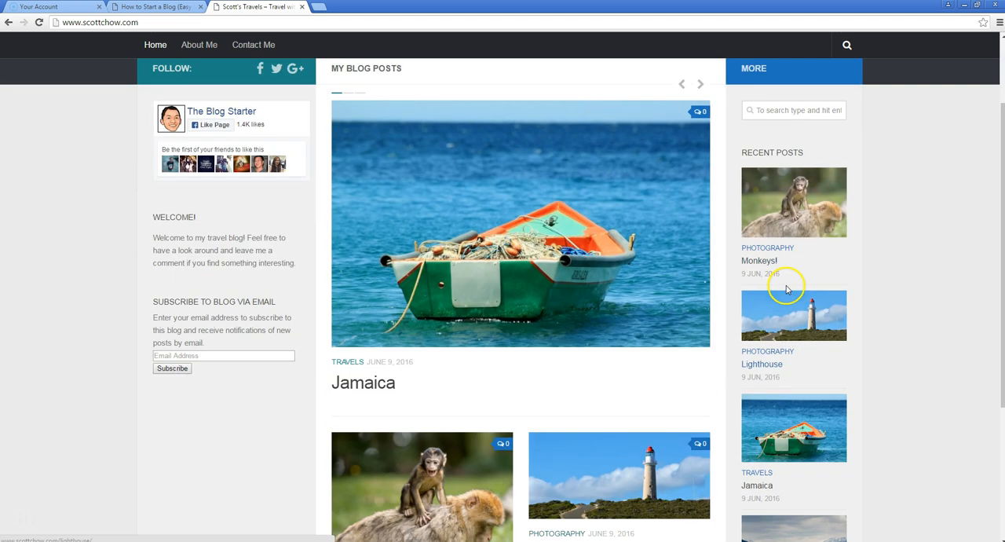
scroll(792, 428, "down", 2)
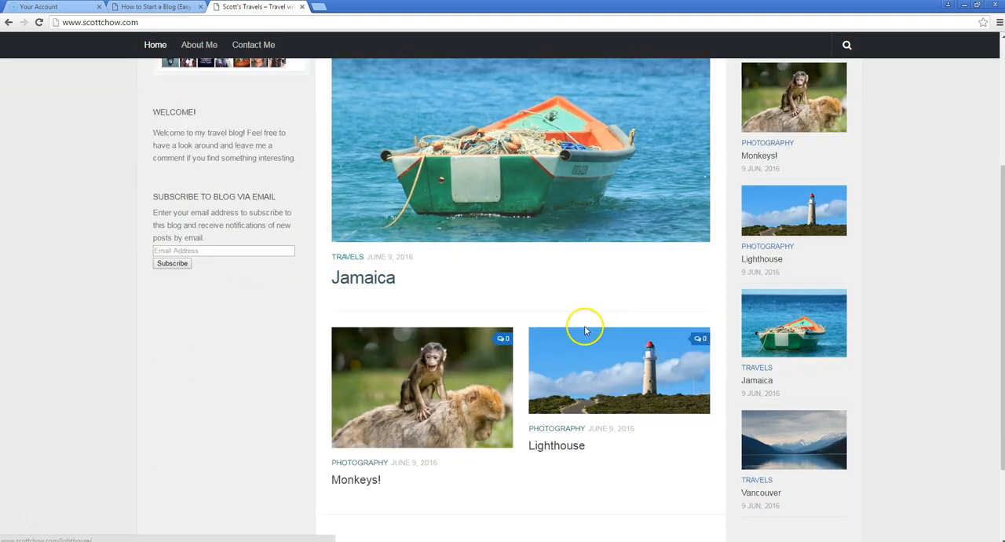
scroll(514, 247, "down", 2)
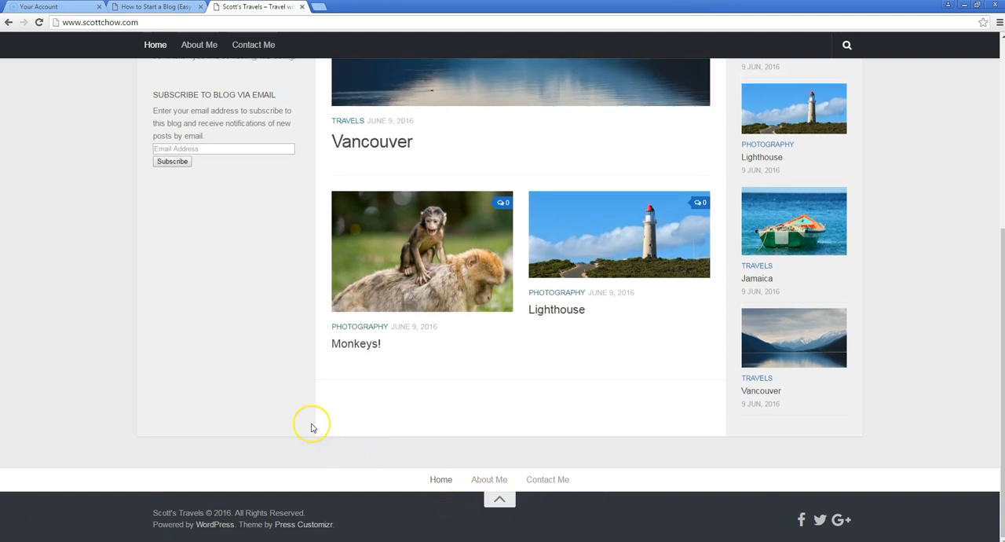
scroll(283, 405, "up", 4)
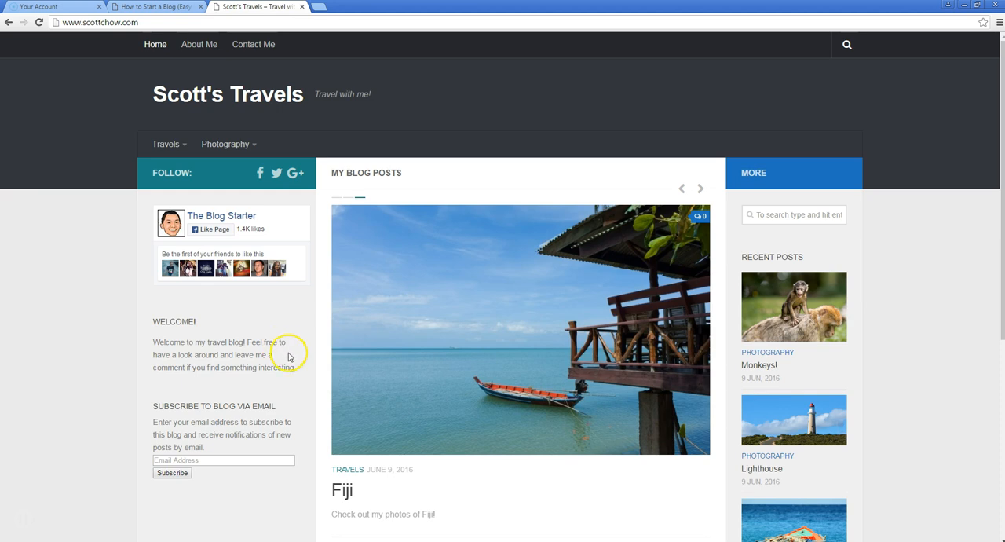
View the Blog Starter site, return to the travel blog, and highlight the domain name in its web address
left_click(161, 6)
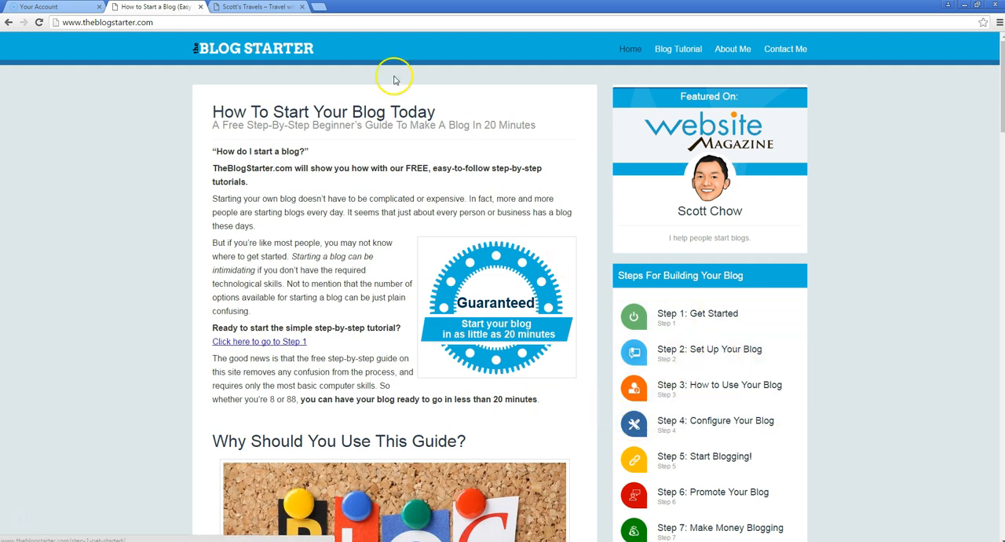
left_click(259, 6)
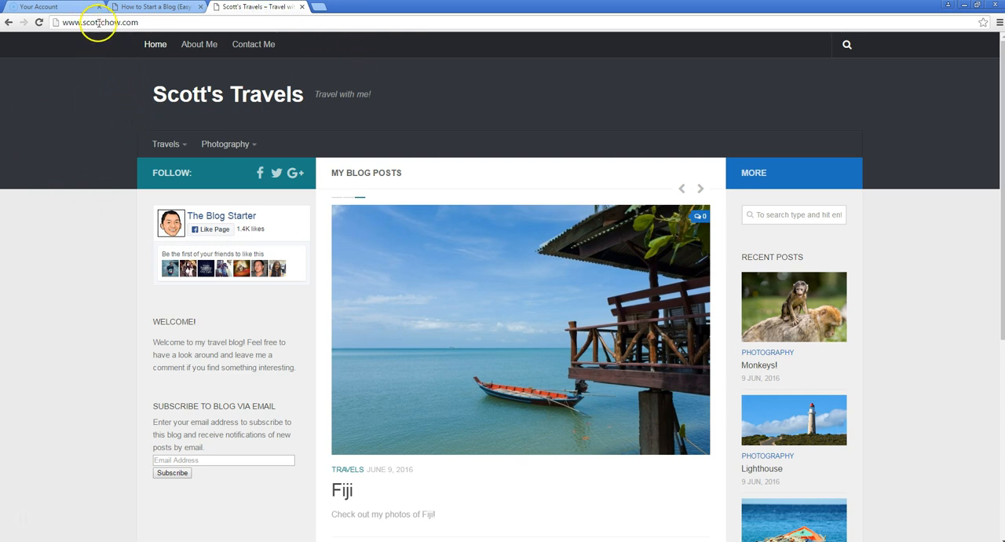
left_click_drag(136, 24, 83, 22)
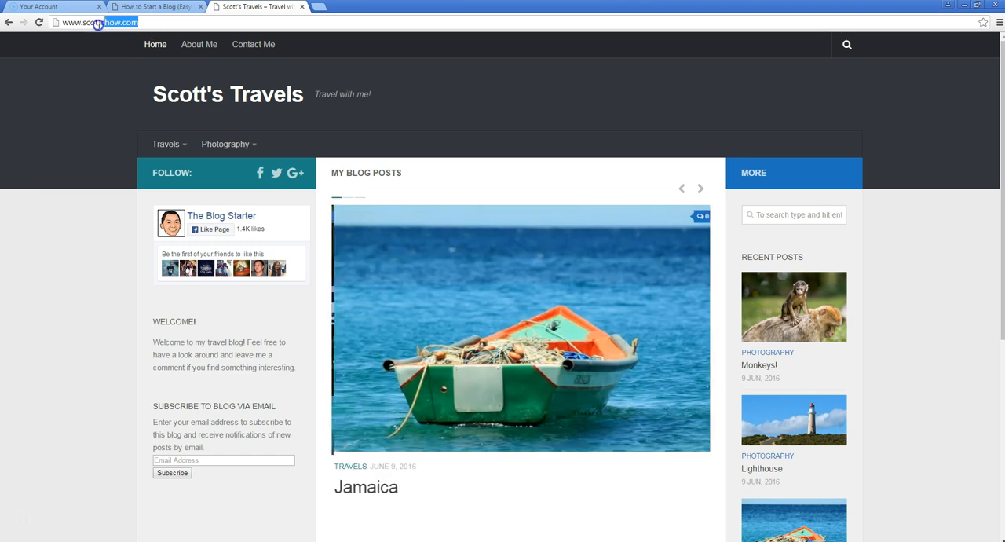
left_click(82, 22)
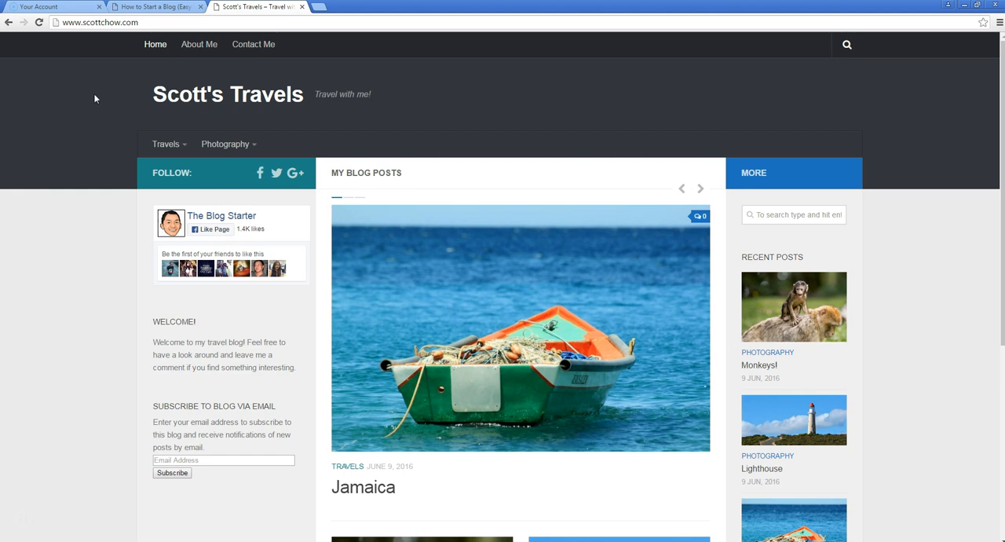
mouse_move(231, 142)
left_click(74, 213)
Return to the Blog Starter site and open the Step 1: Get Started tutorial
left_click(165, 13)
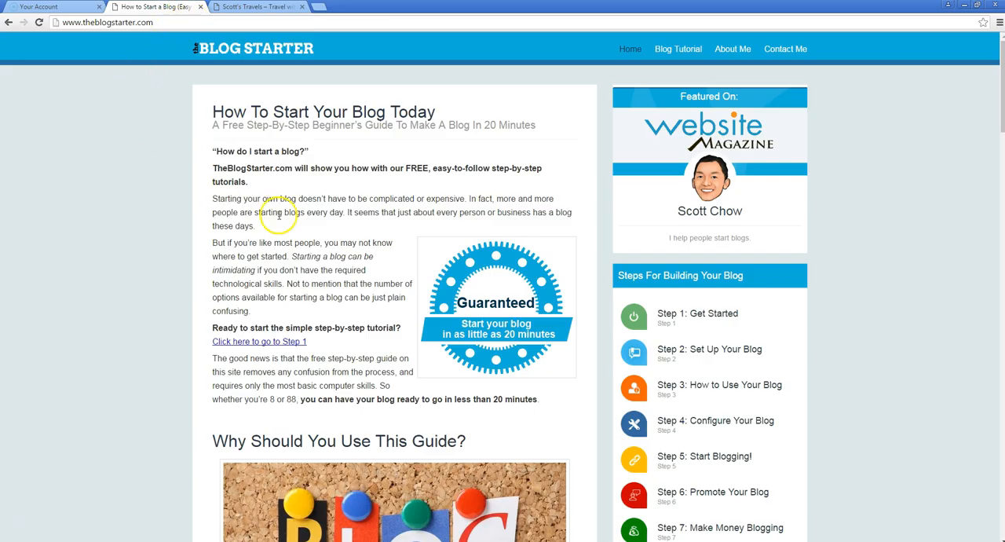
left_click(687, 322)
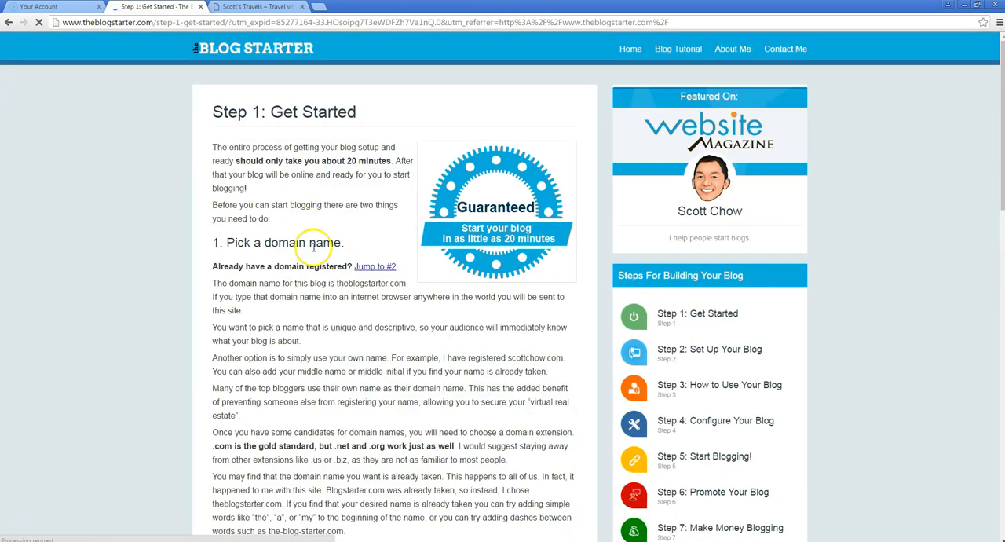
Check the availability of the travel blog's own .com domain with the tutorial's domain checker
scroll(237, 249, "down", 2)
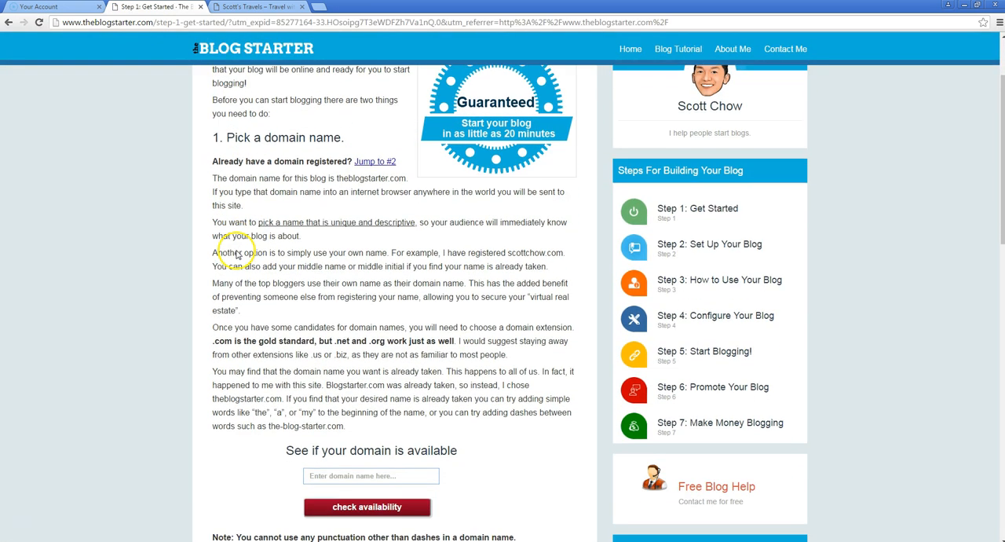
left_click(333, 425)
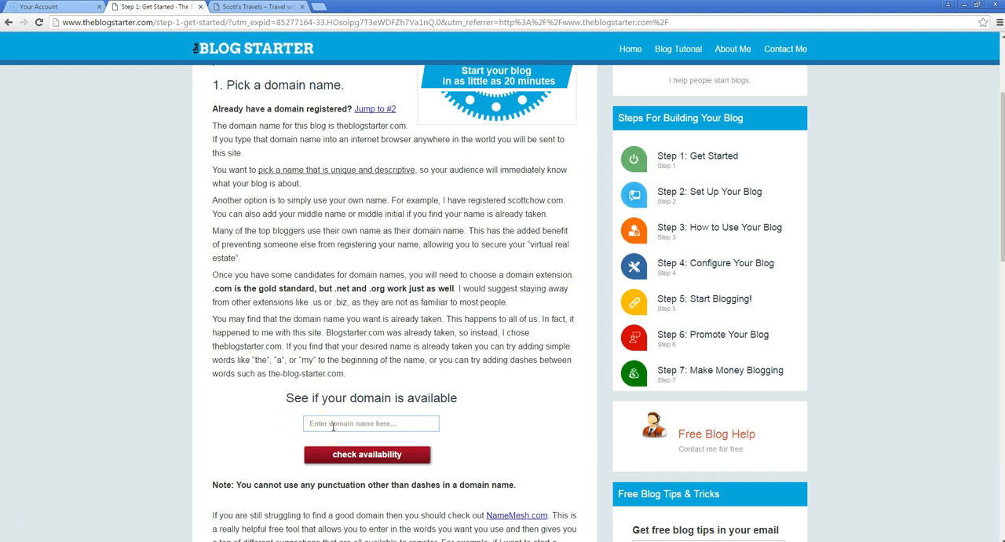
left_click(333, 424)
type("scottchow.com")
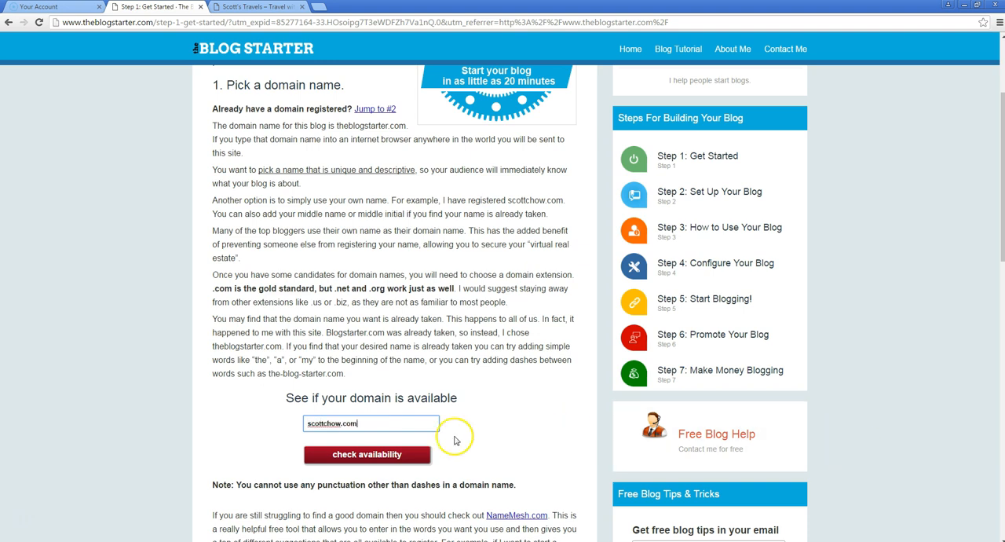
left_click(385, 454)
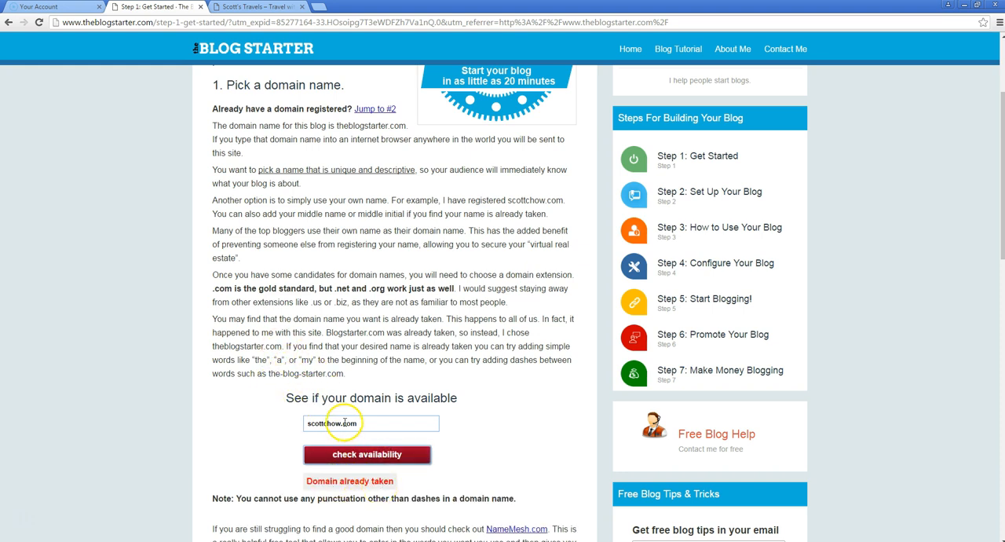
Change the domain name to scottsnewblog.com and check its availability
left_click_drag(341, 423, 324, 423)
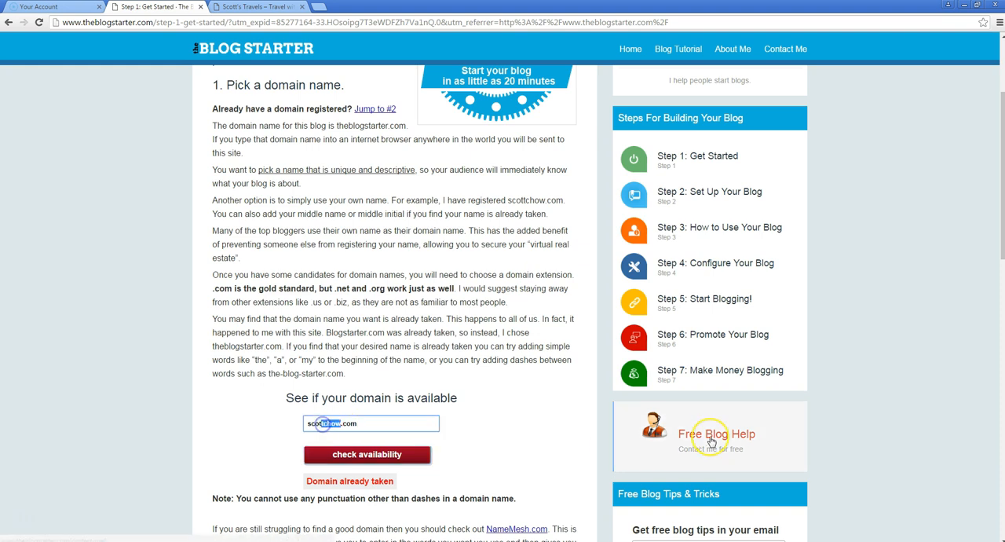
type("snewblog")
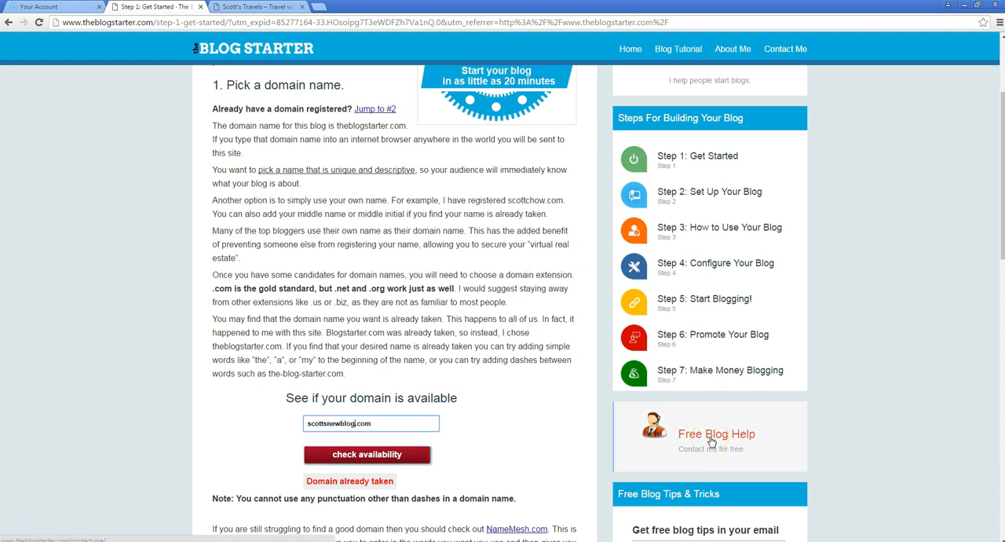
left_click(369, 454)
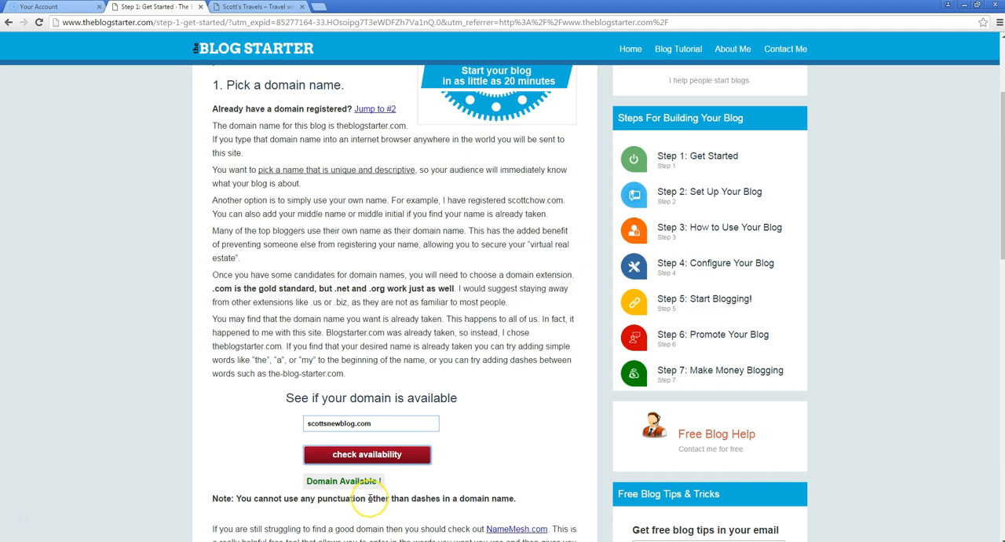
Read the domain advice and web host recommendations down to the link for the next step, briefly revisiting the travel blog
scroll(207, 360, "down", 1)
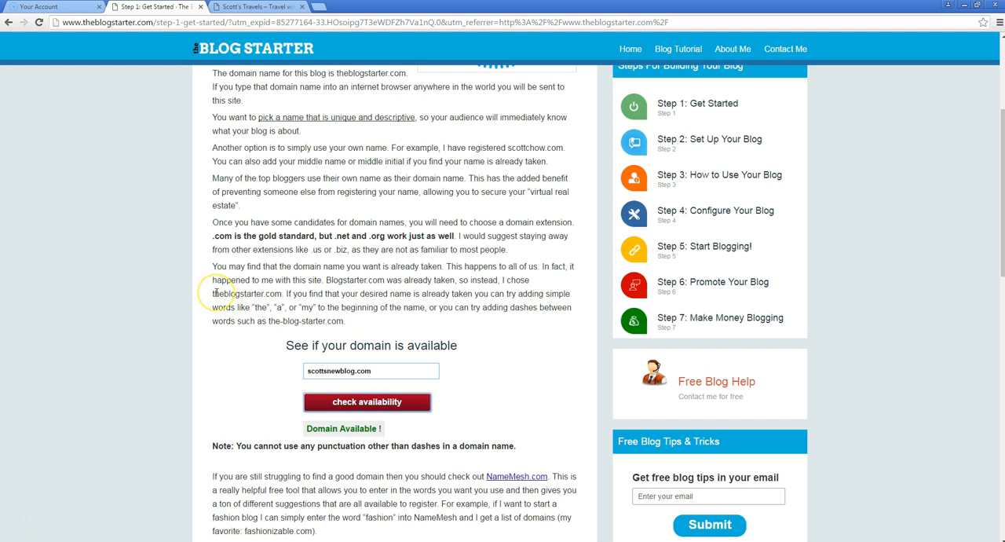
scroll(216, 292, "down", 5)
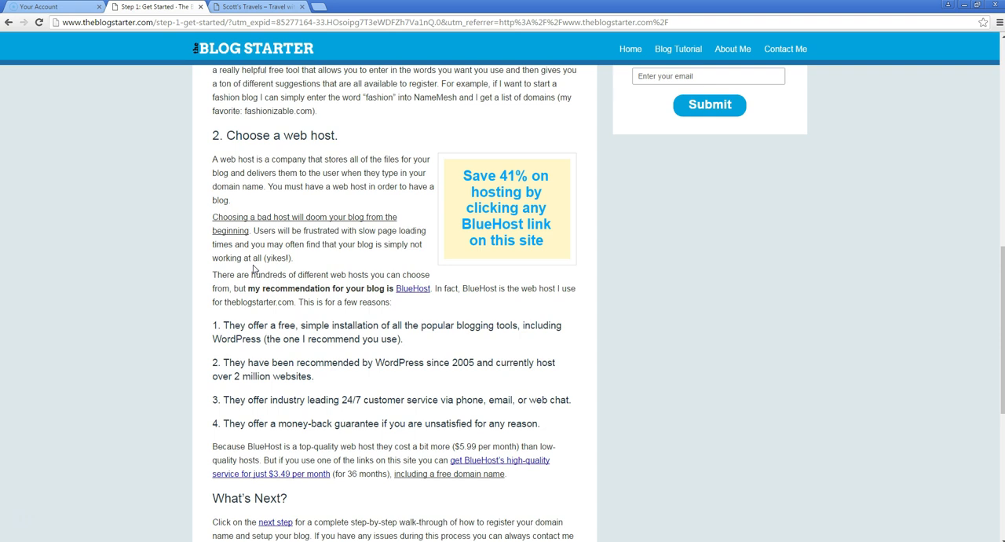
left_click(282, 7)
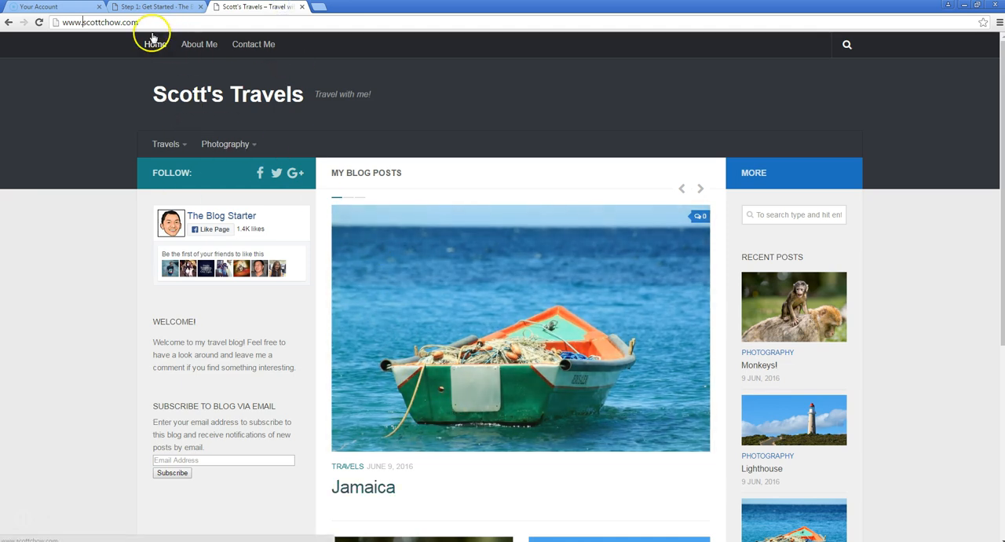
left_click(153, 7)
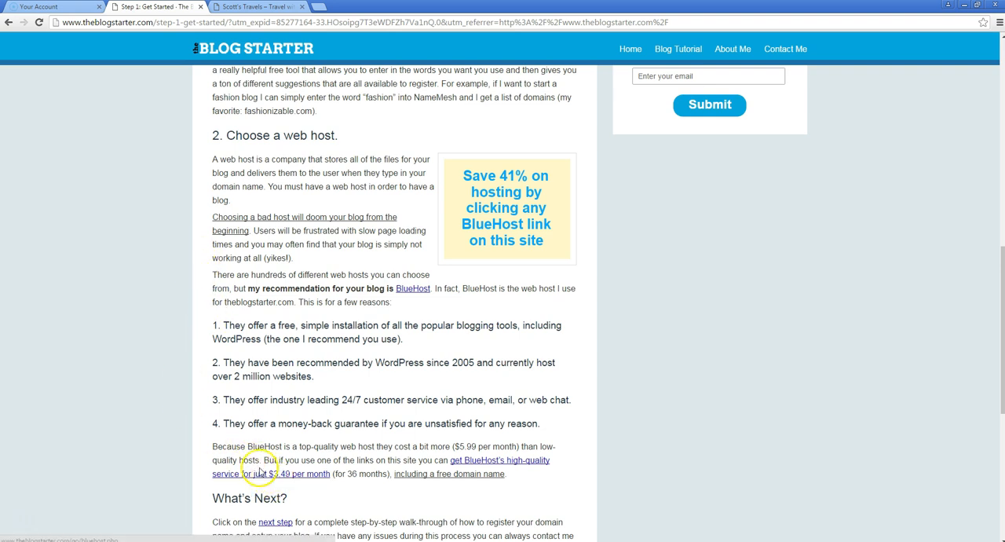
scroll(211, 305, "down", 2)
scroll(179, 302, "down", 2)
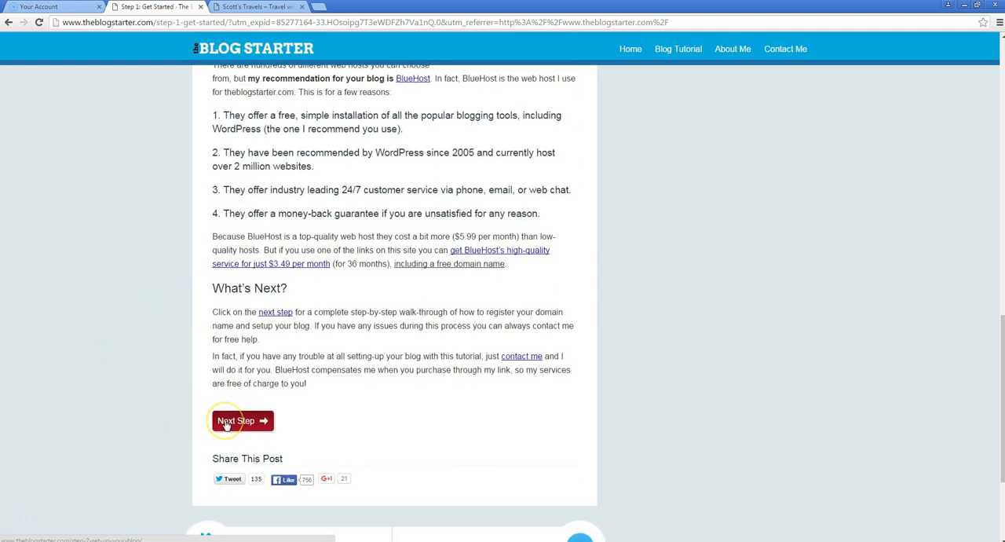
Open the Step 2: Set Up Your Blog tutorial and follow its special $3.49 BlueHost offer to the sign-up plans
left_click(226, 424)
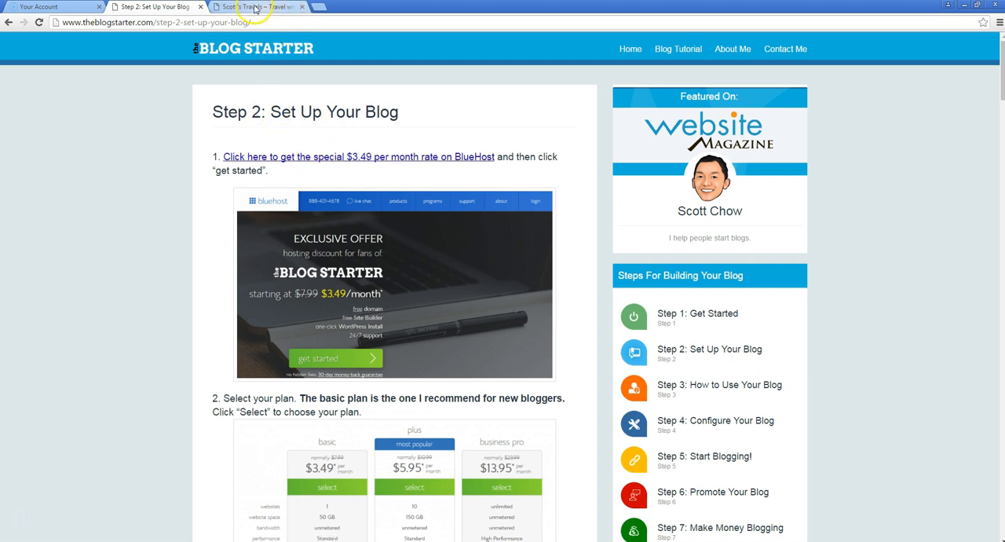
left_click_drag(180, 6, 263, 6)
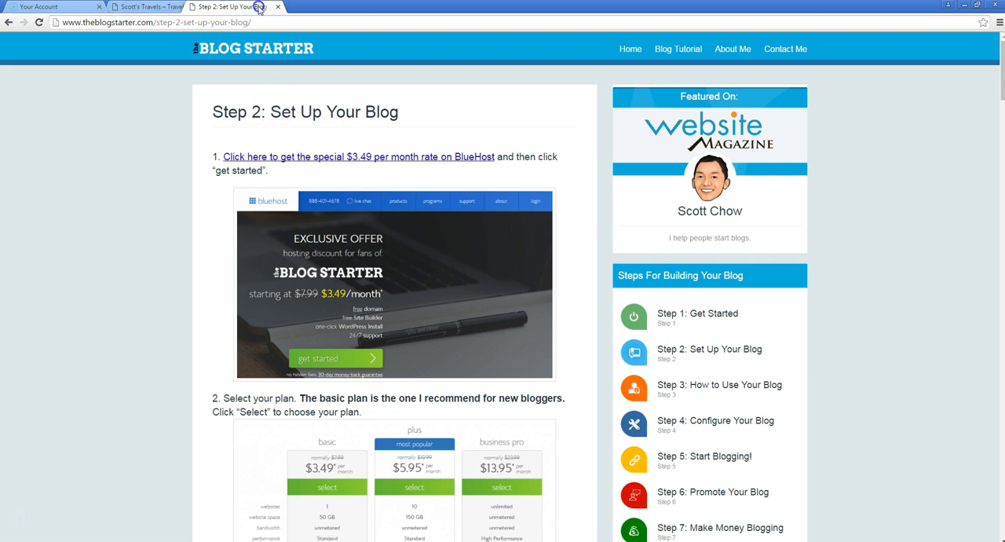
left_click(353, 158)
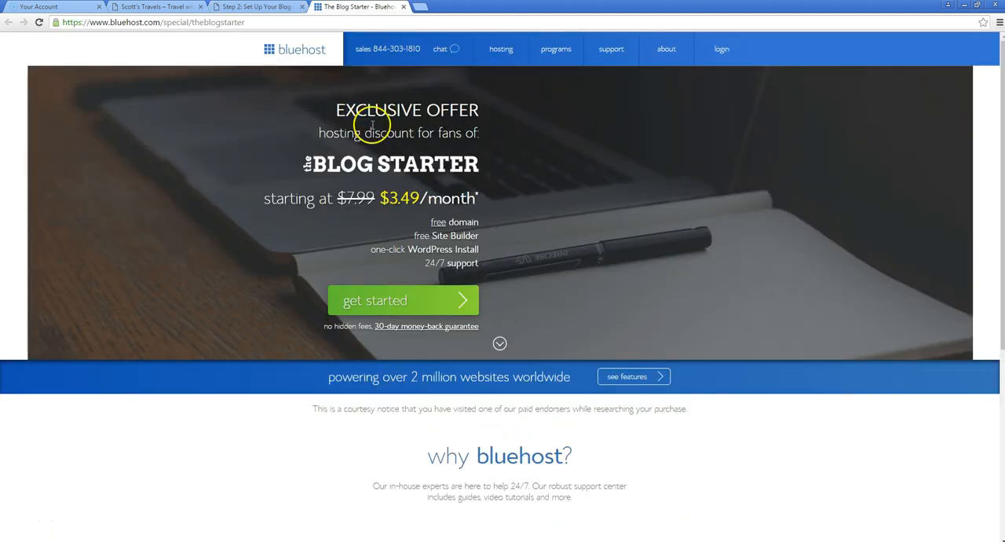
left_click(370, 299)
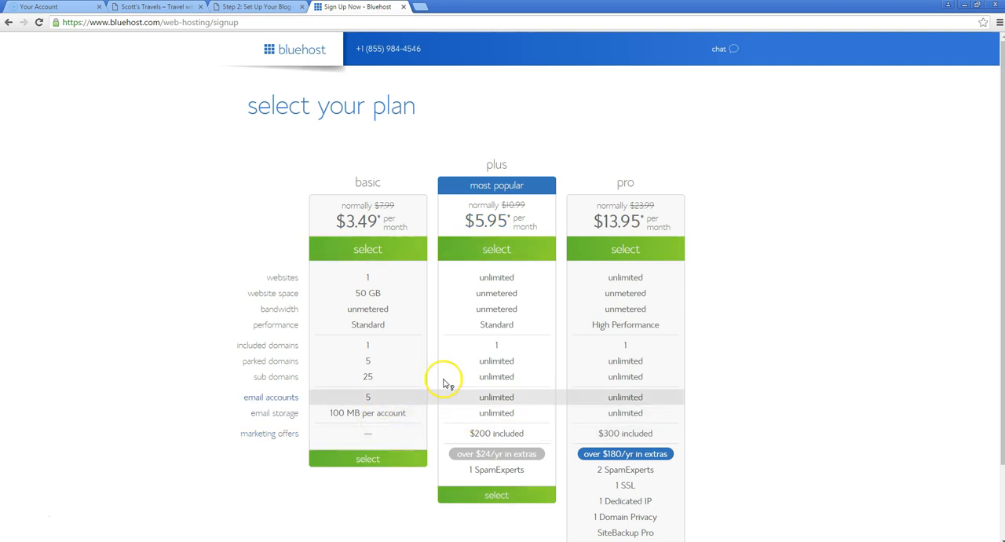
Choose the basic hosting plan and request scottsnewblog.com as the new free domain
left_click(349, 470)
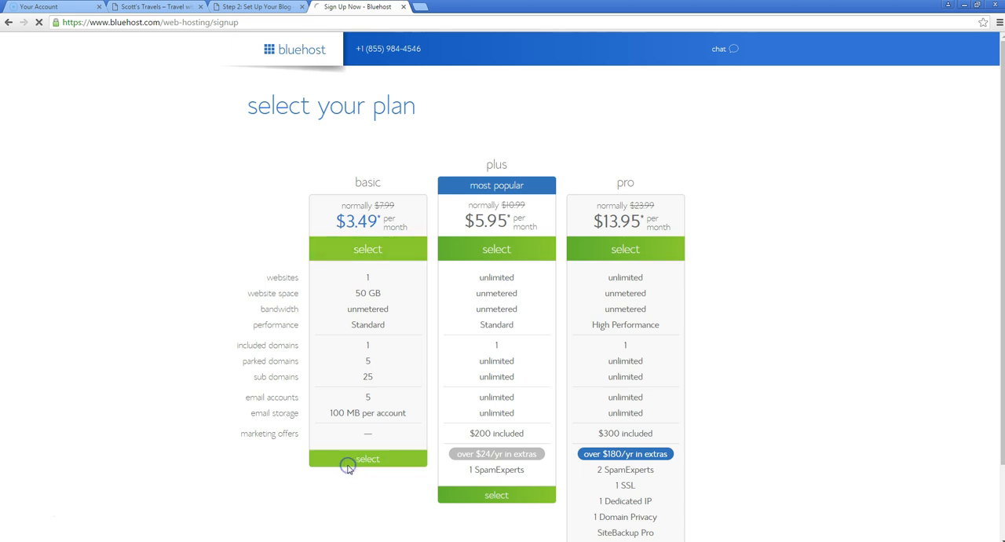
left_click(336, 259)
type("scottsnewblog")
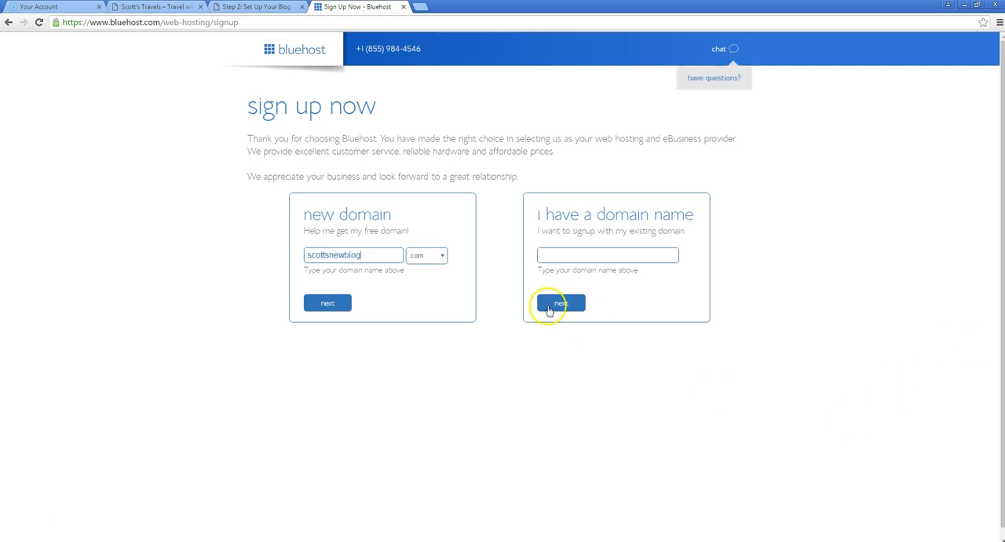
left_click(310, 305)
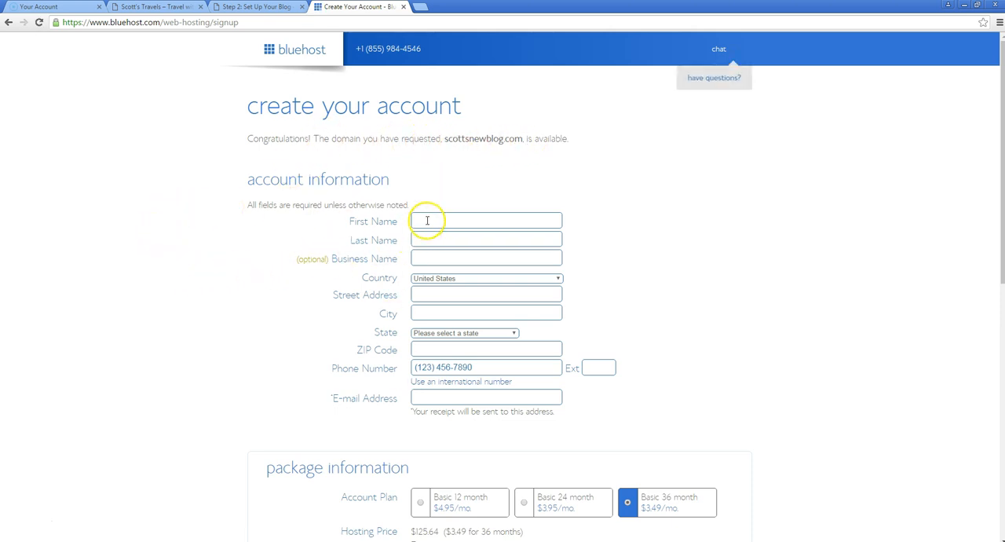
Choose the Basic 12 month account plan and deselect Domain Privacy Protection, Site Backup Pro and SiteLock Security - Find
scroll(363, 308, "down", 1)
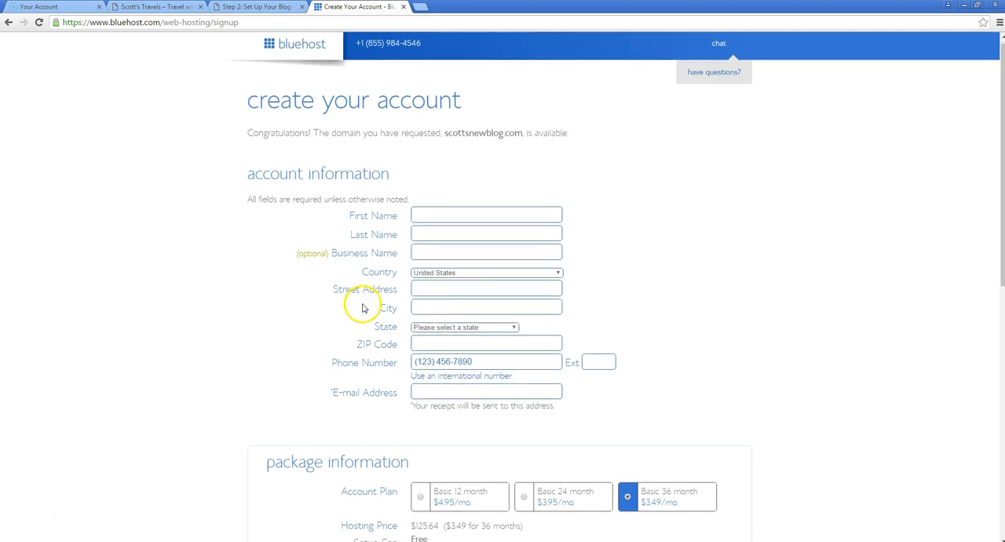
scroll(230, 240, "down", 4)
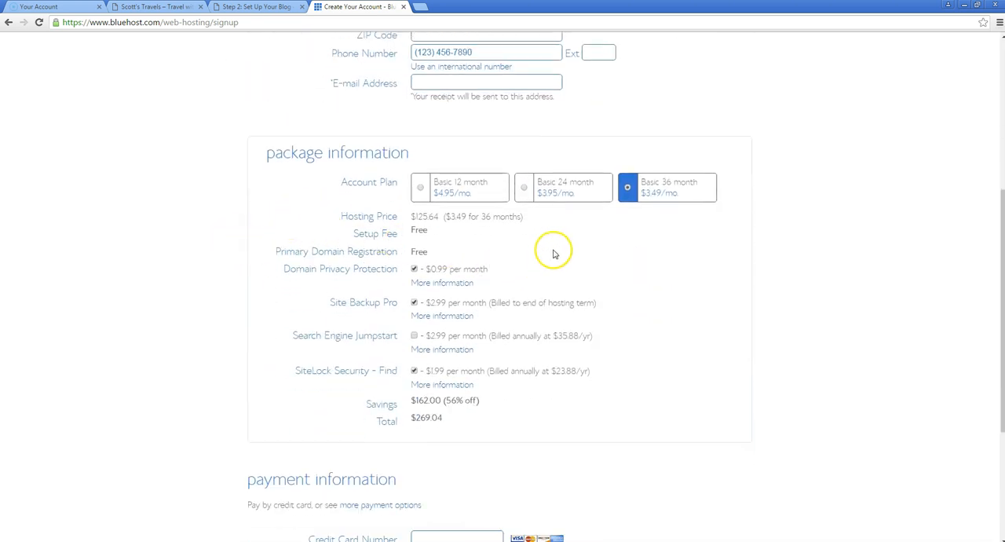
left_click(422, 193)
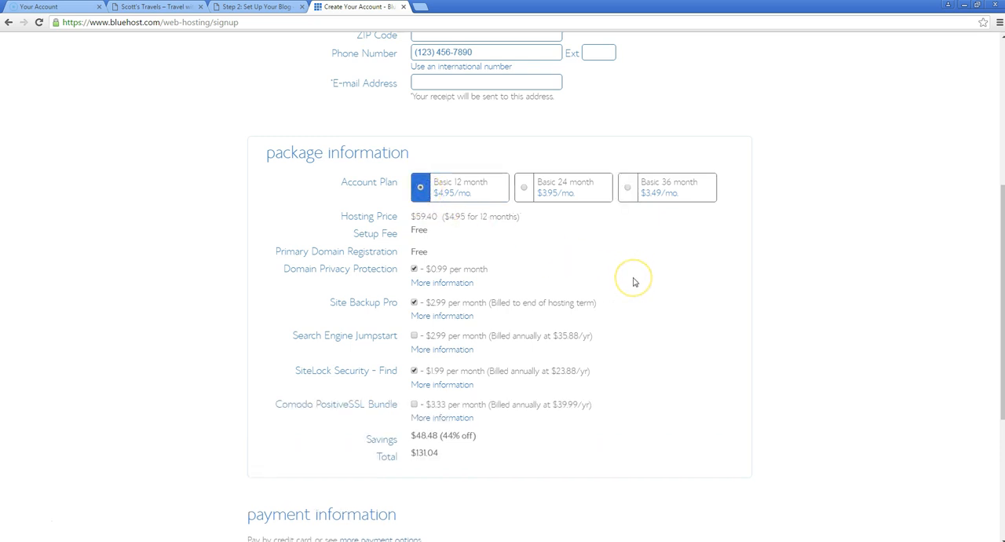
left_click(414, 270)
left_click(415, 303)
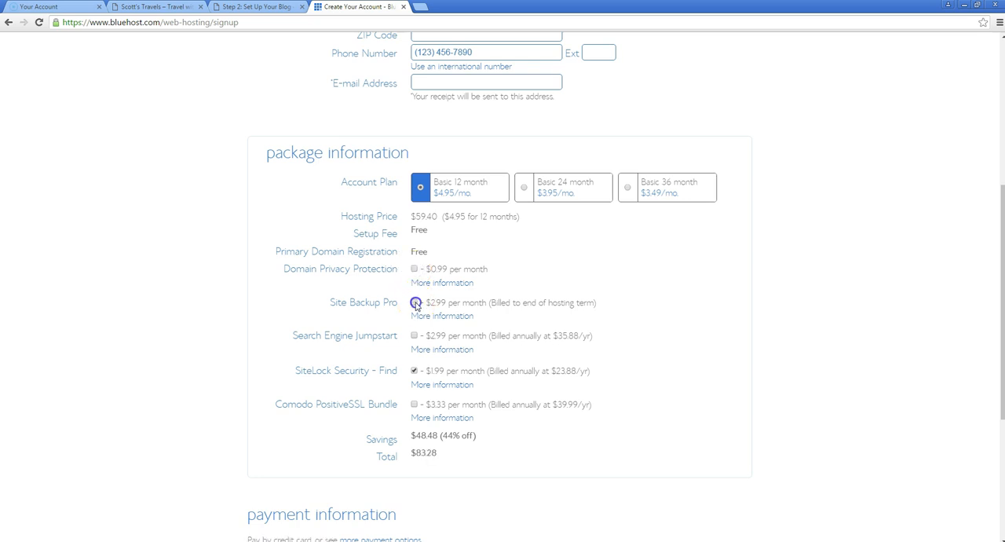
left_click(414, 371)
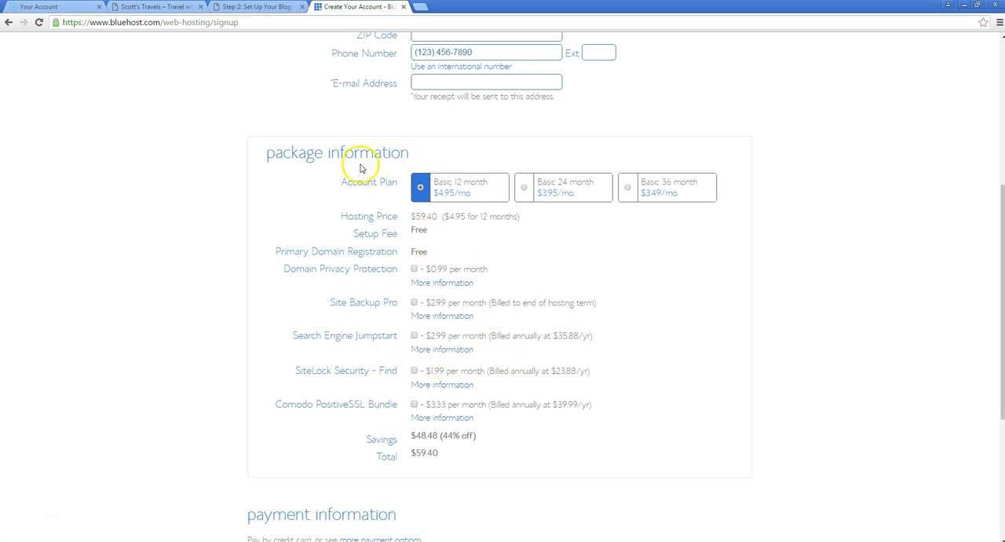
scroll(352, 189, "down", 3)
scroll(288, 309, "down", 1)
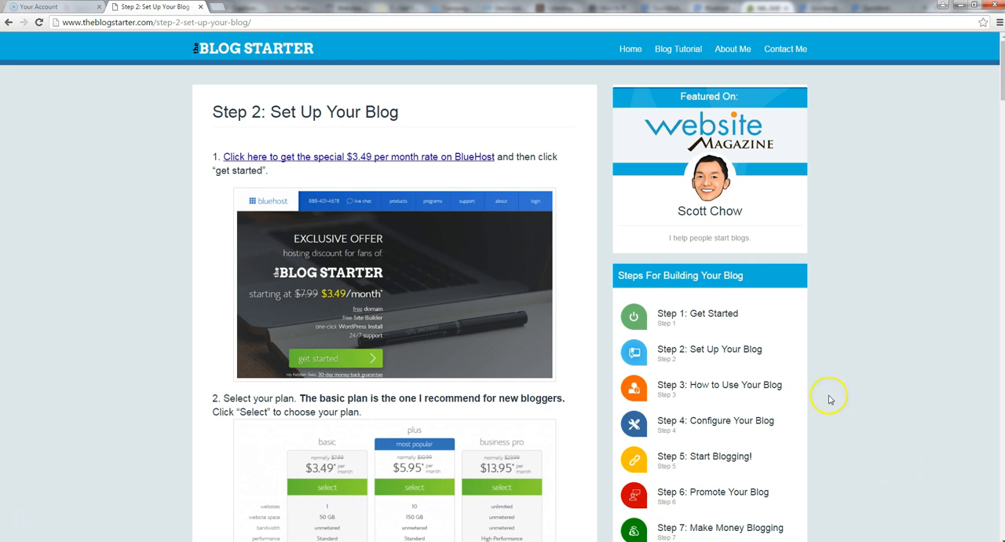
Open bluehost.com in a new browser tab to reach the hosting account login
left_click(218, 7)
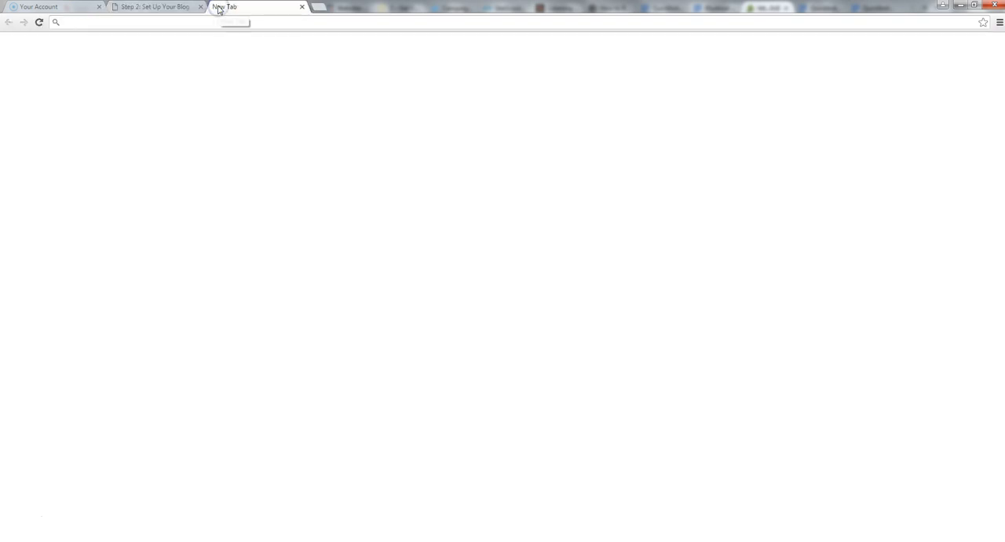
type("bluehost.com")
key("Return")
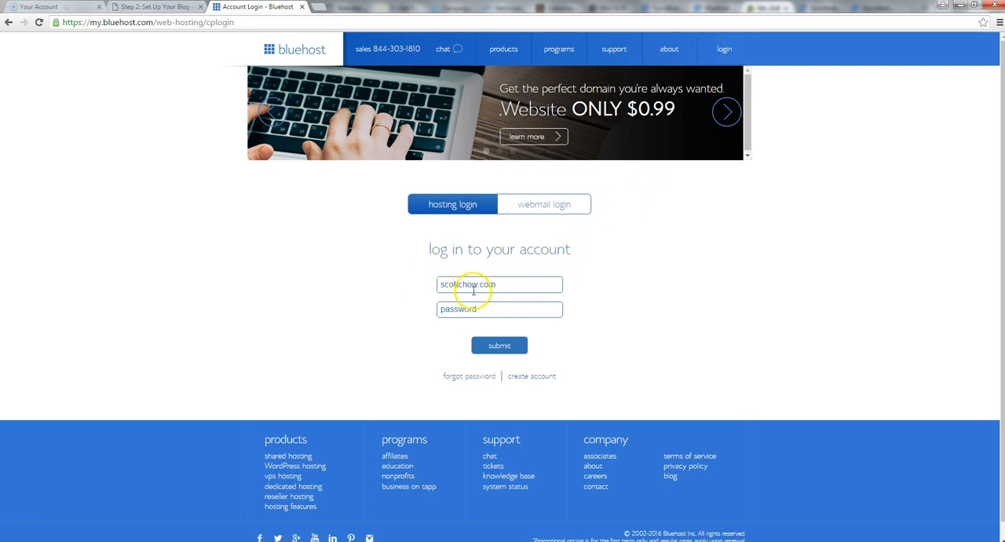
Log in to the hosting account with the account password, re-entering it for a second attempt
left_click(465, 309)
type("••••••••••")
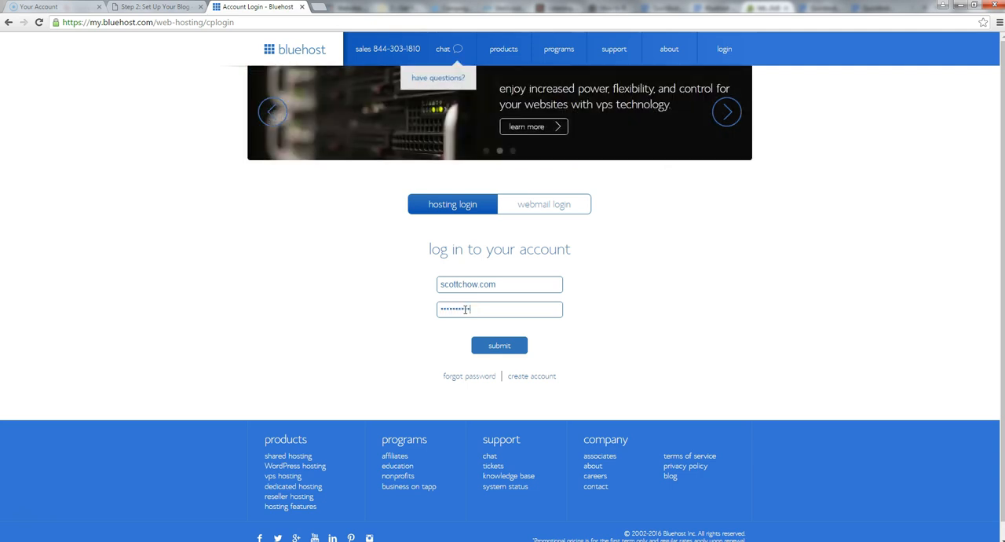
key("Return")
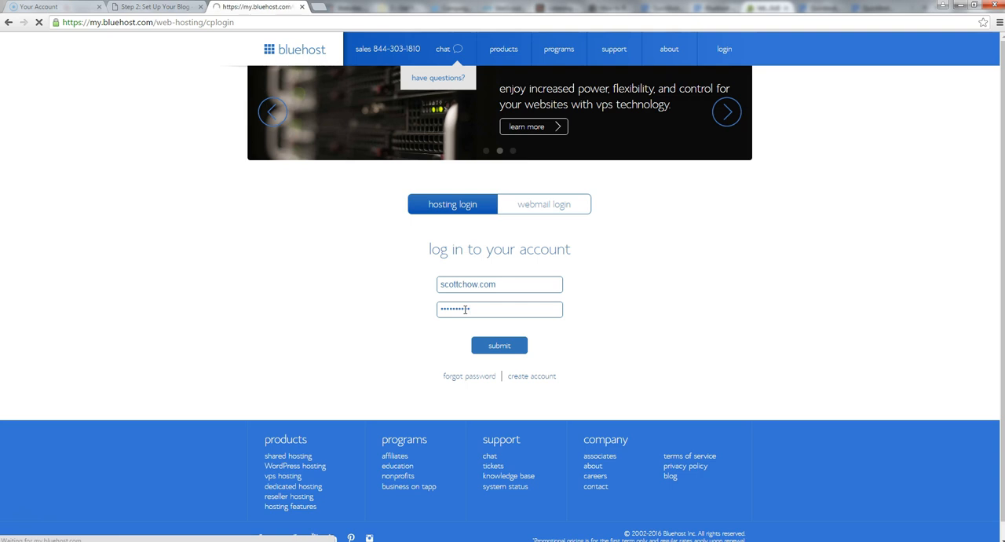
left_click(462, 320)
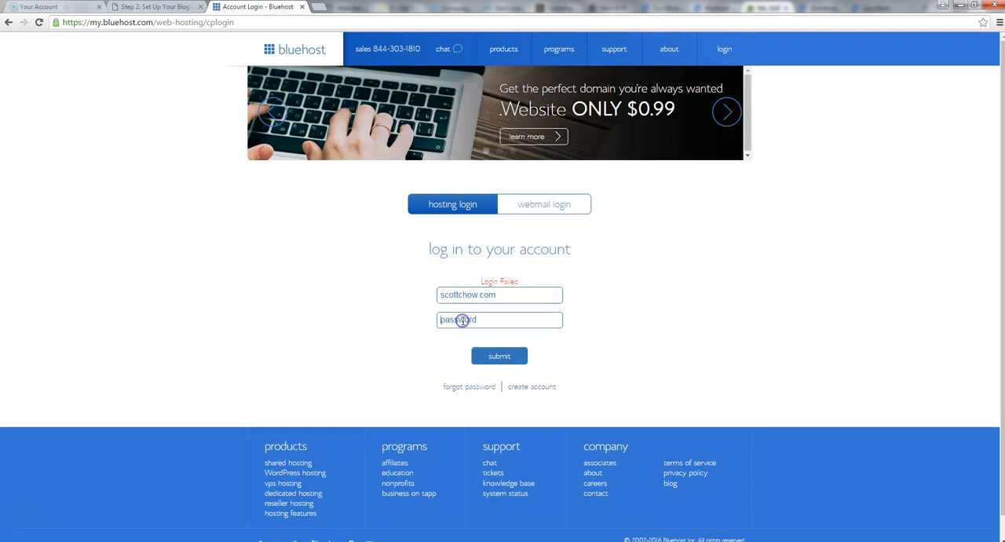
type("••")
key("Return")
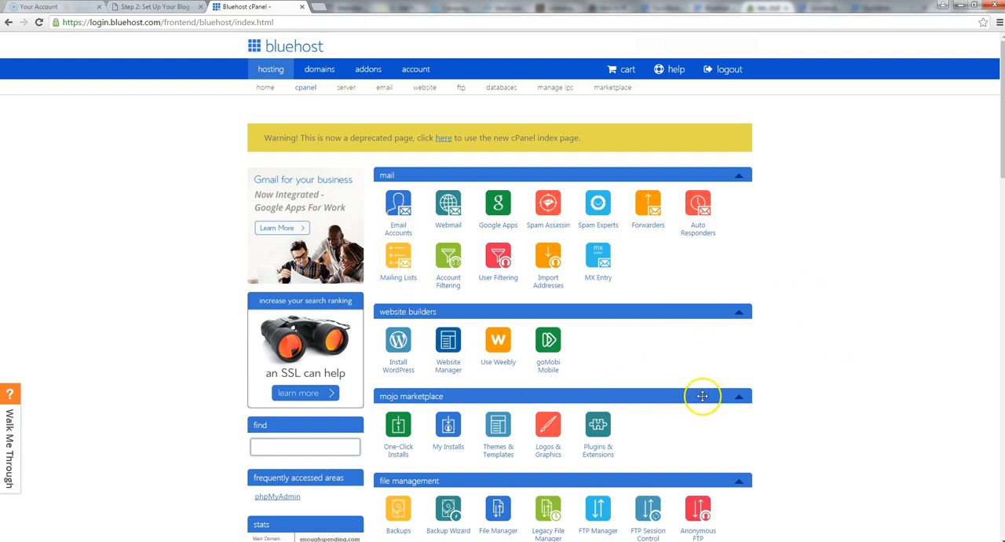
Open the WordPress install page from cPanel, dismiss the Windows performance notice and start the do-it-yourself installation
left_click(787, 376)
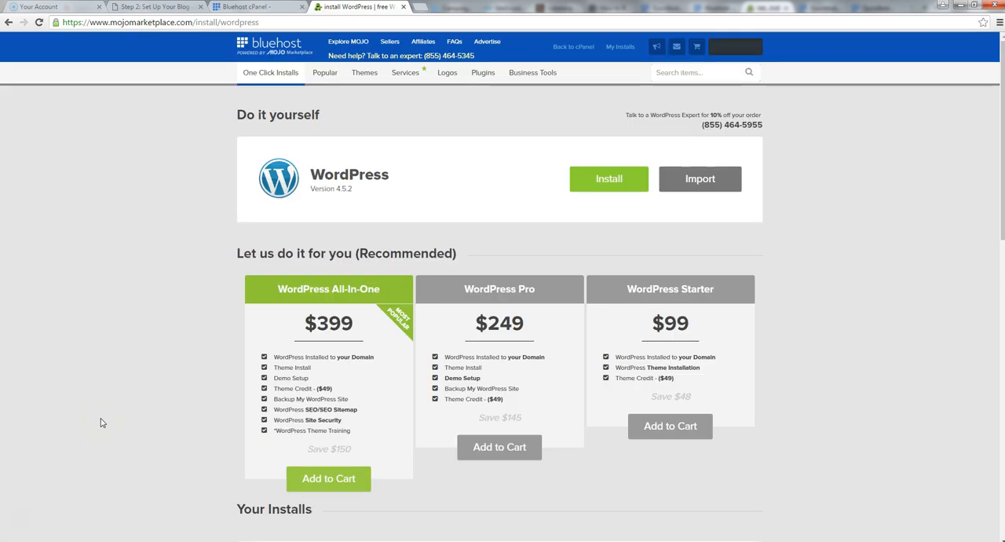
left_click(107, 422)
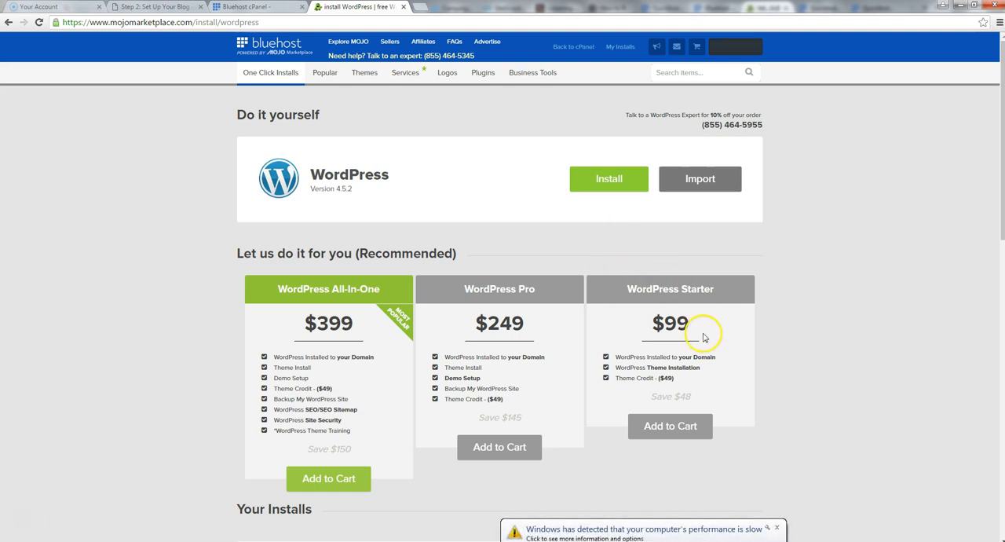
left_click(775, 527)
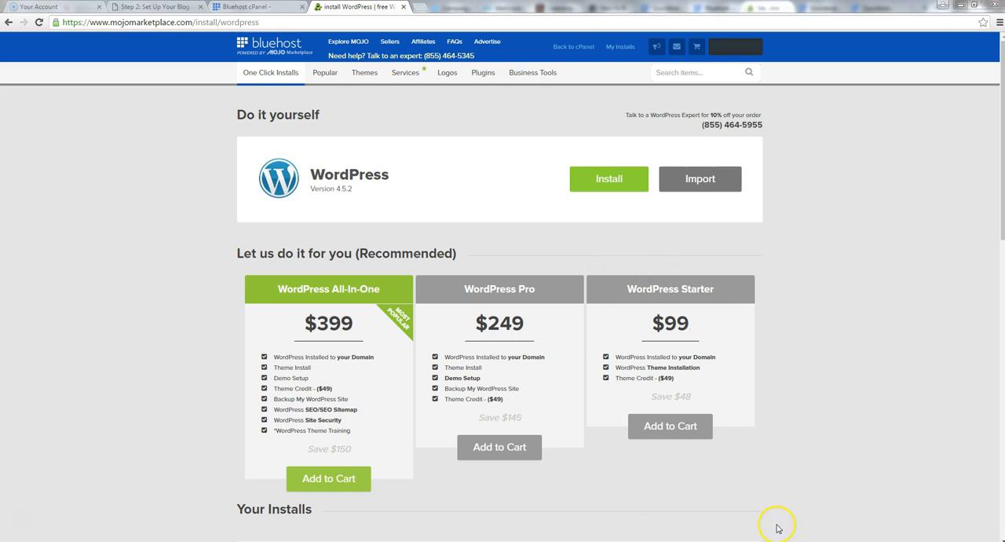
left_click(612, 187)
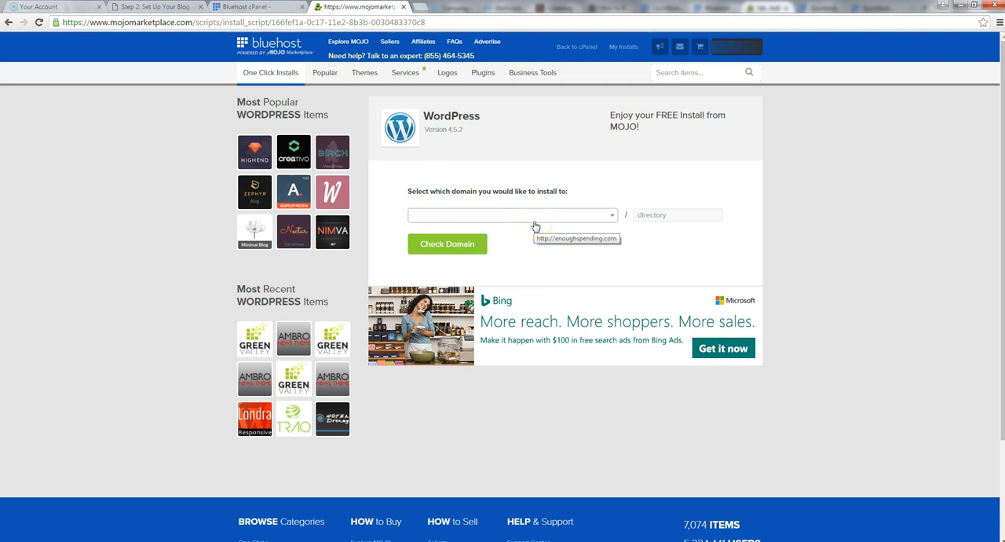
Select the blogger's own-name .com domain as the WordPress install location and check the domain
left_click(616, 217)
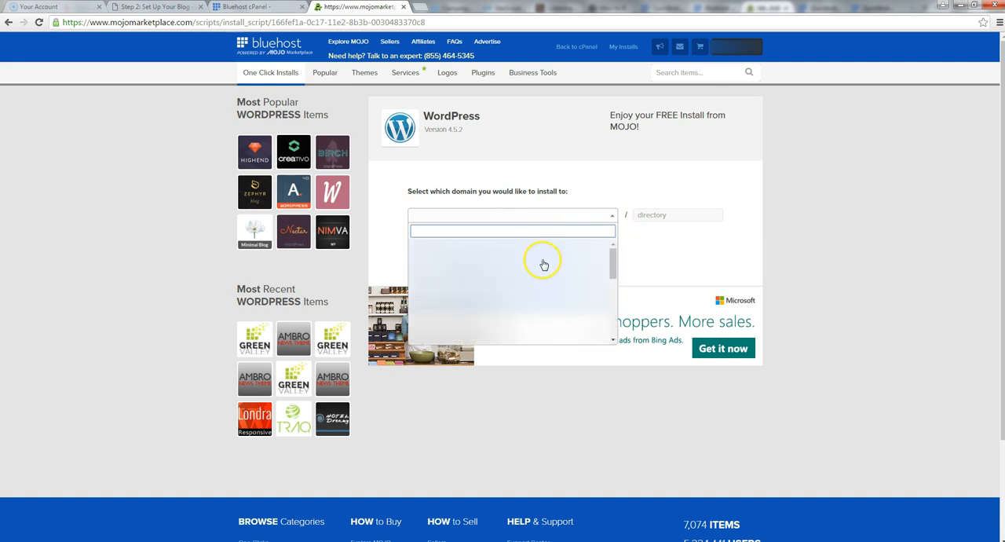
scroll(541, 280, "down", 3)
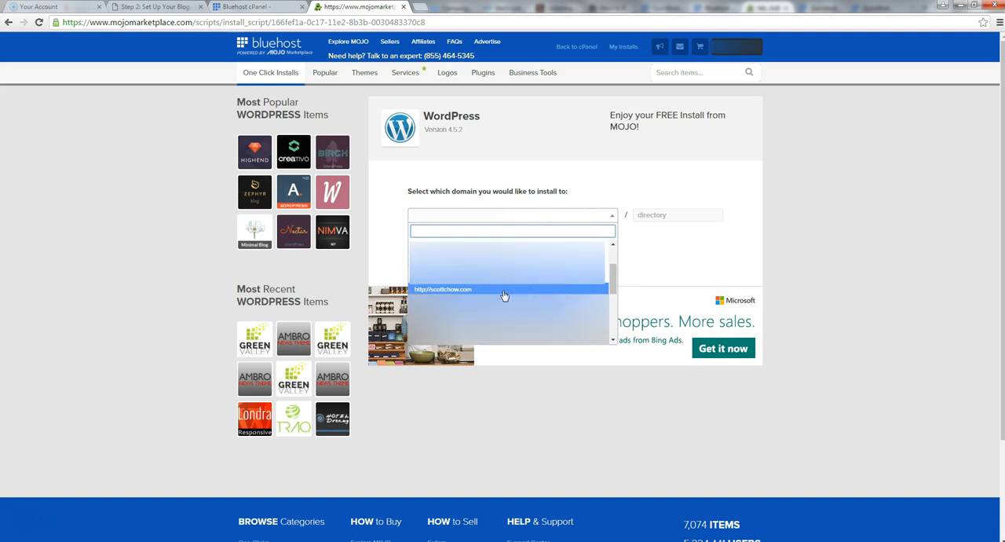
left_click(503, 290)
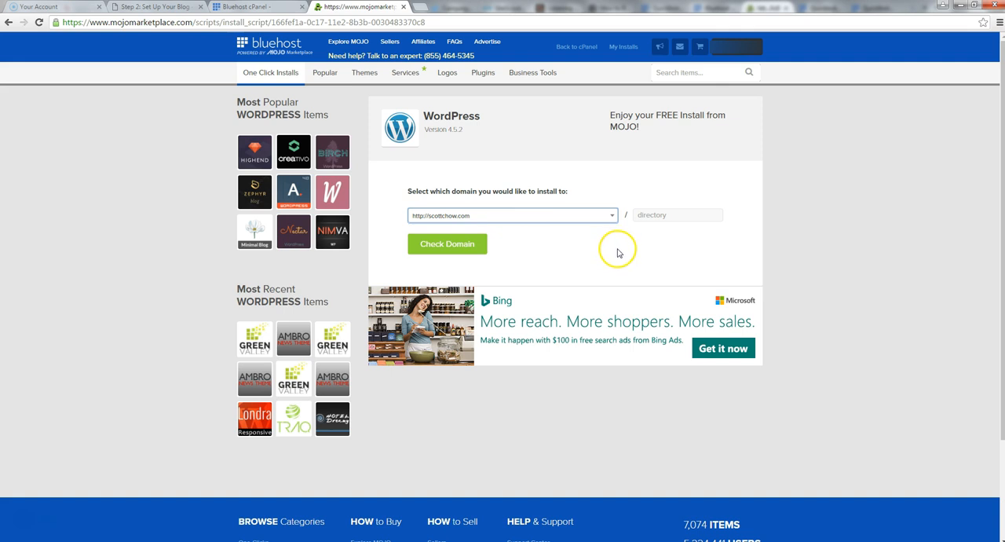
left_click(452, 256)
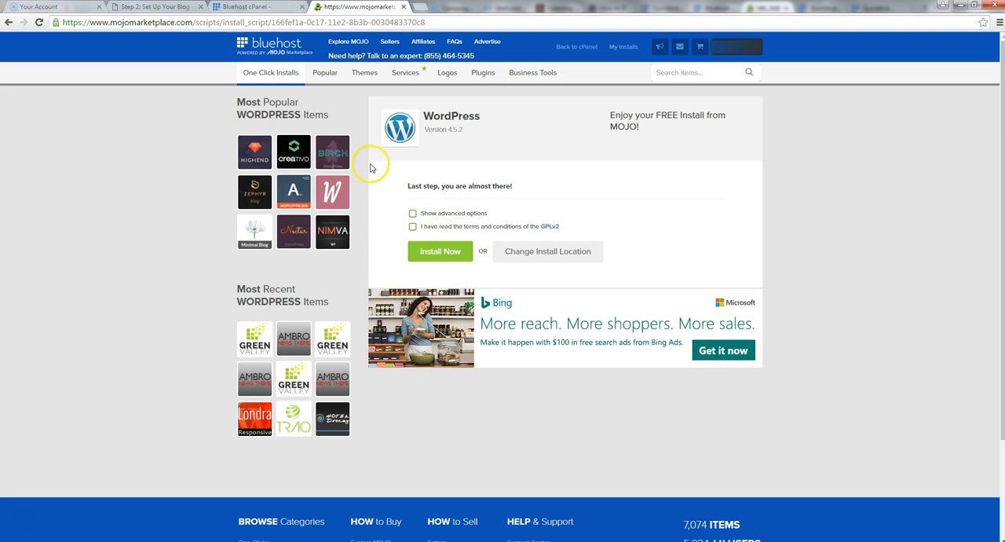
Show the advanced install options and replace the admin username and admin password with custom ones
left_click(413, 215)
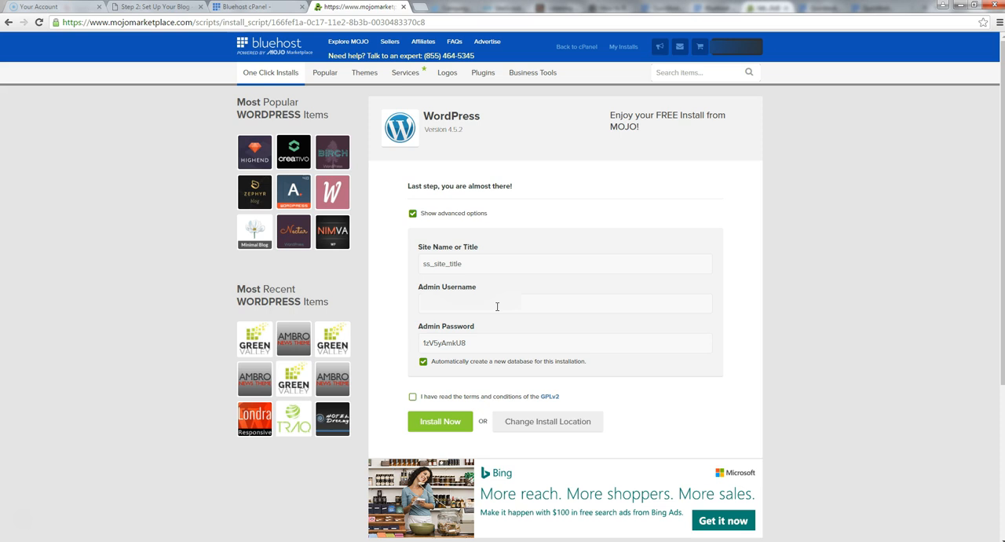
left_click(497, 306)
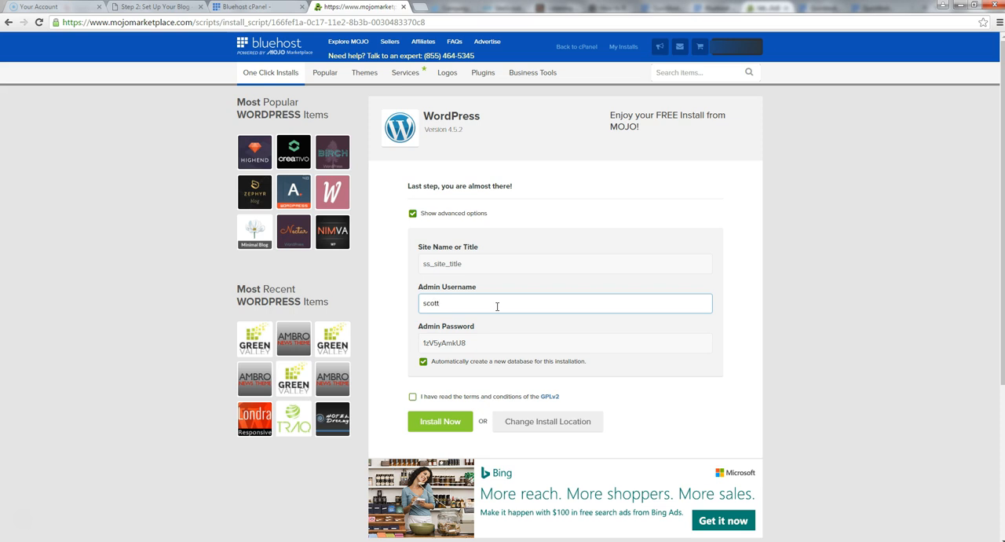
key("Tab")
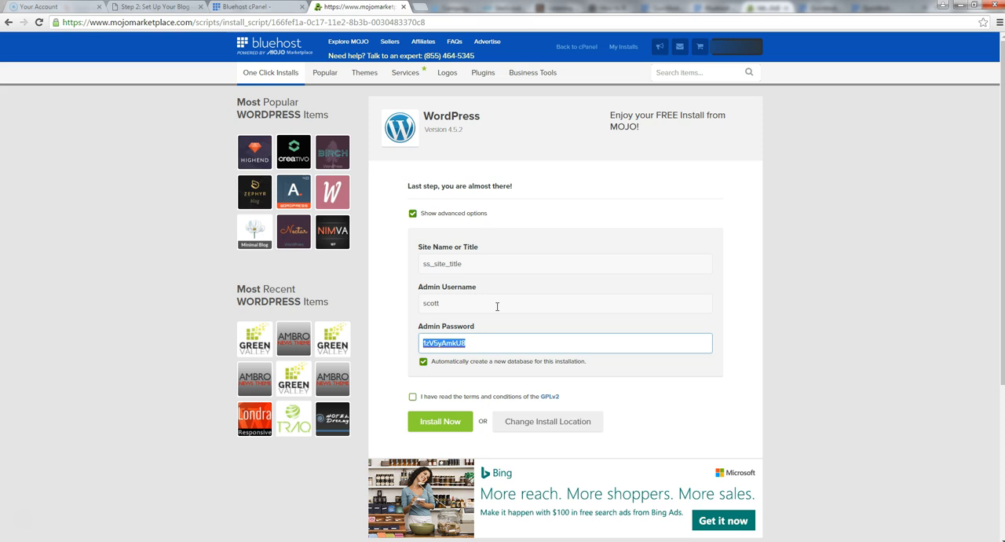
key("BackSpace")
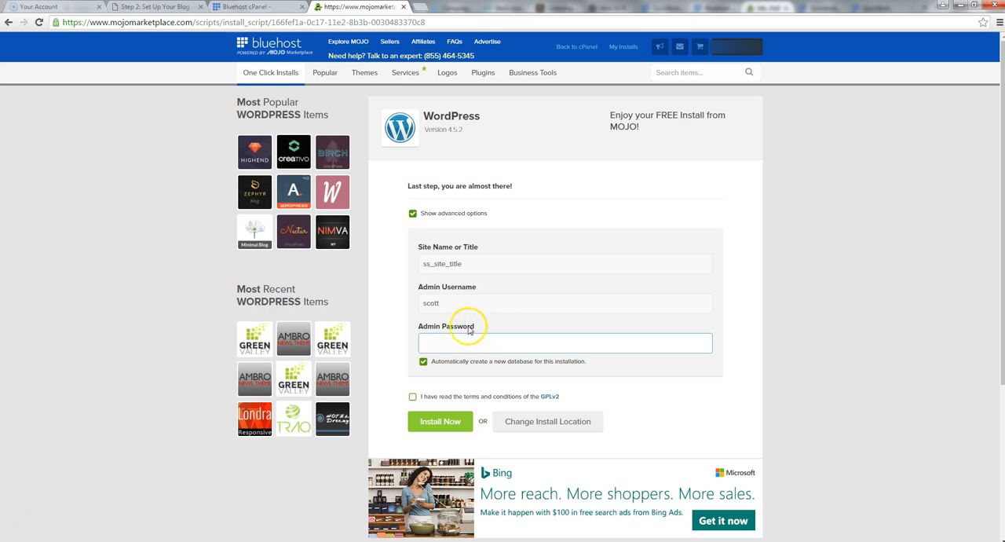
Accept the GPLv2 terms and conditions and install WordPress
left_click(412, 398)
left_click(441, 424)
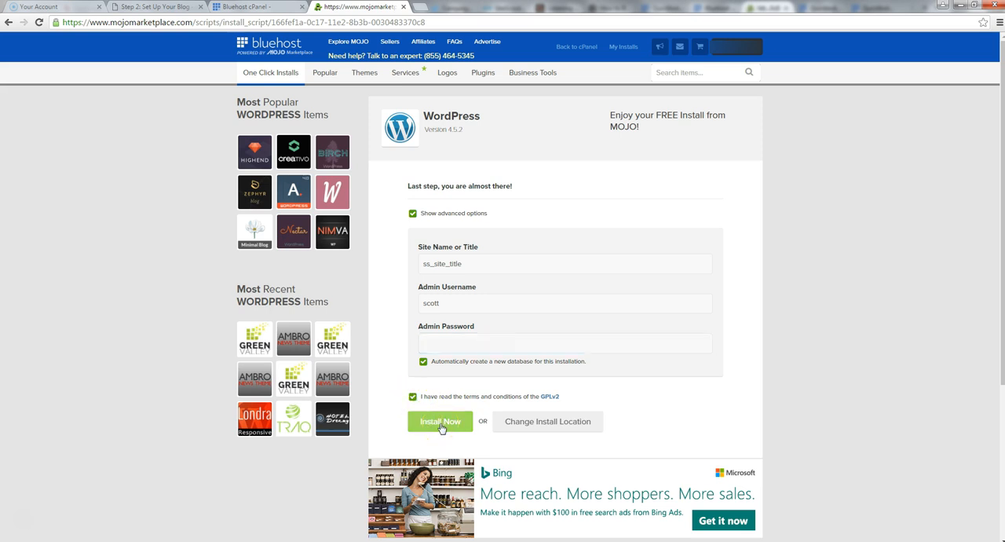
left_click(441, 425)
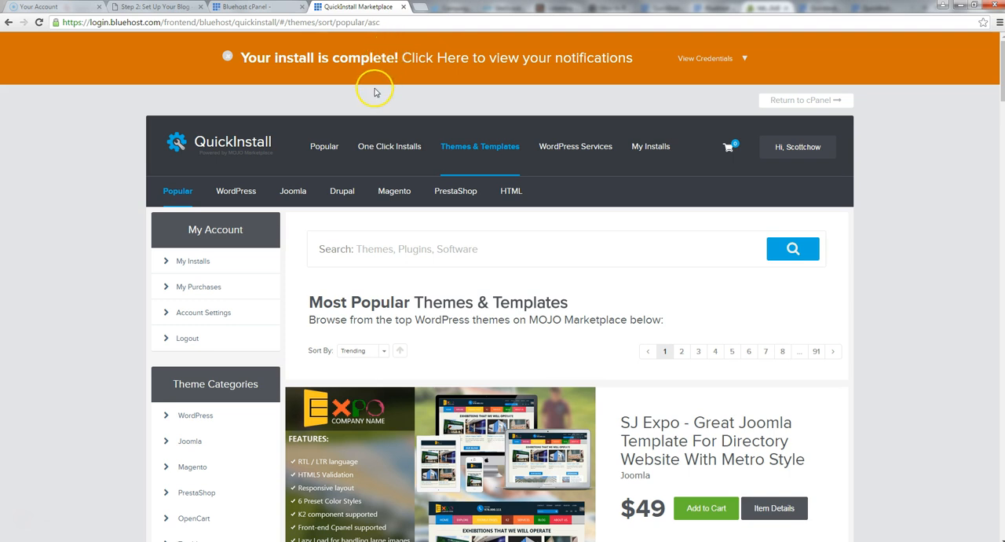
Load the /wp-admin address of the blogger's own-name .com domain in a new browser tab
left_click(420, 8)
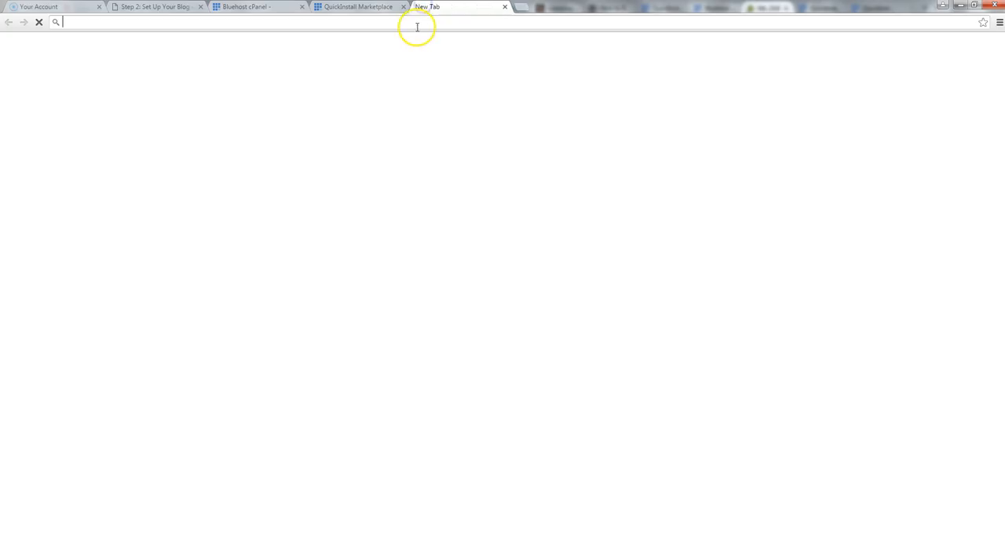
type("scott")
key("BackSpace")
type("chow.com/")
key("BackSpace")
type("w")
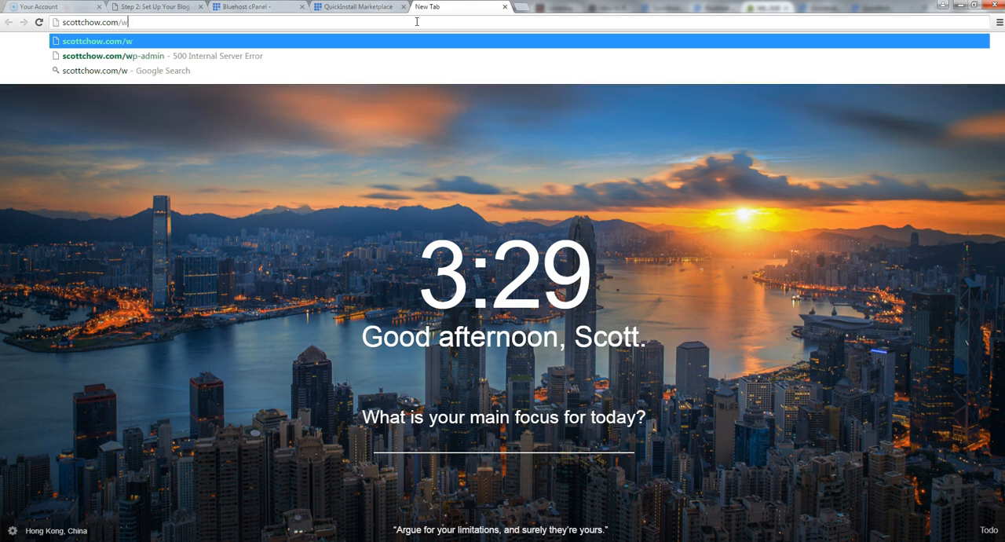
type("p-admin")
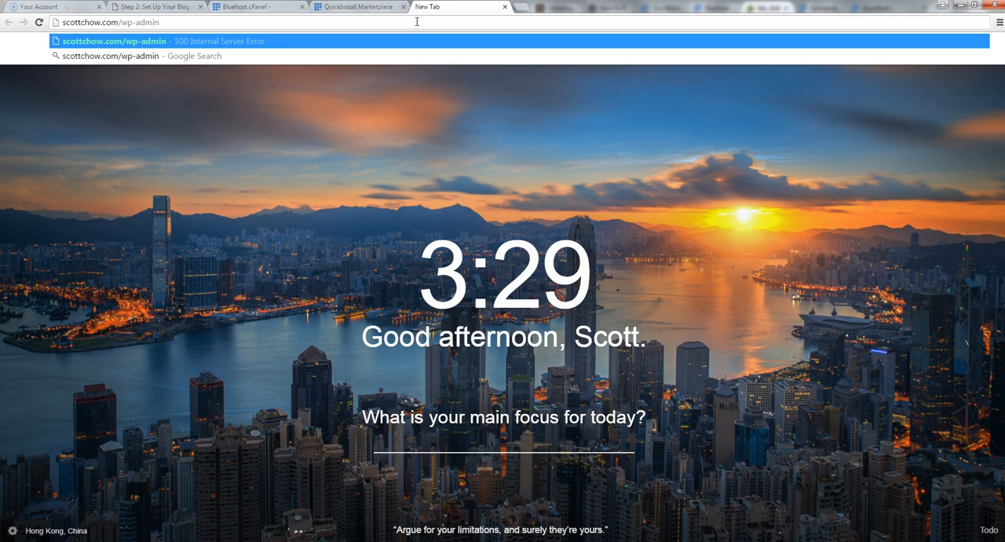
key("Return")
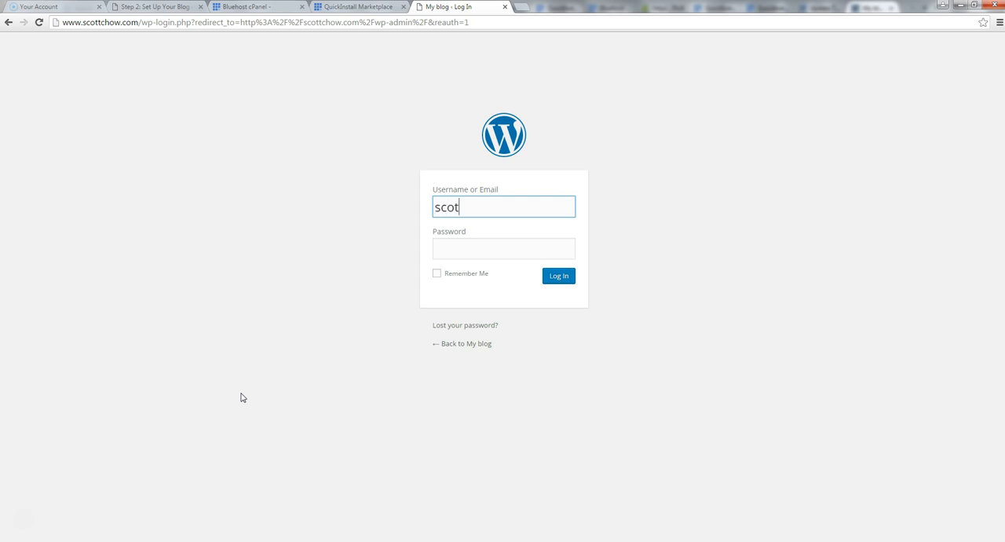
Log in to WordPress with the admin username and admin password, and decline saving the password in the browser
key("Tab")
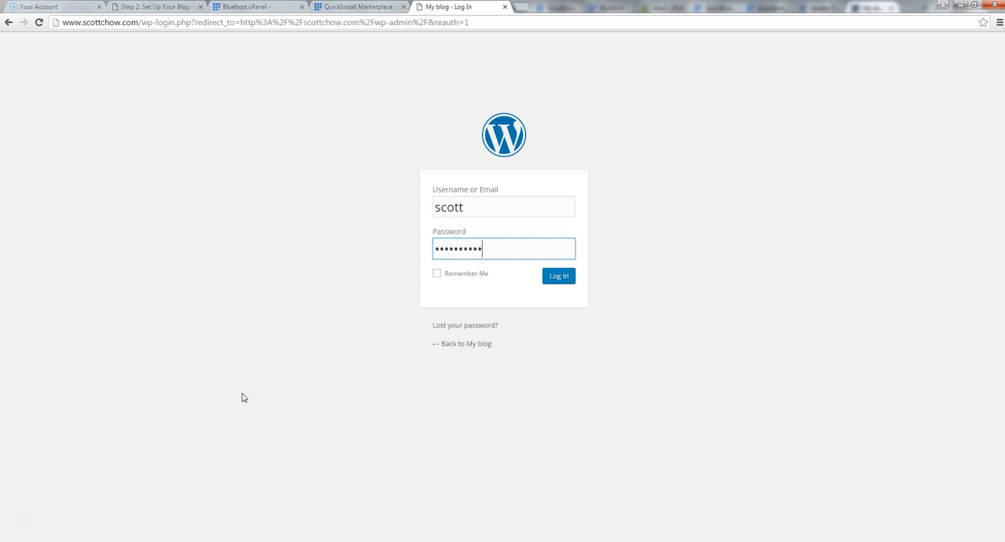
left_click(556, 277)
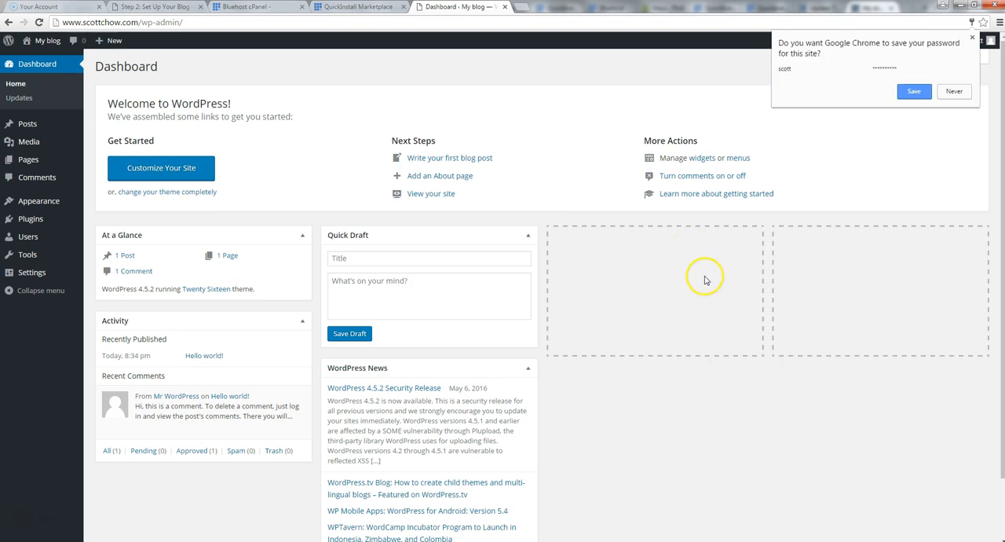
left_click(950, 89)
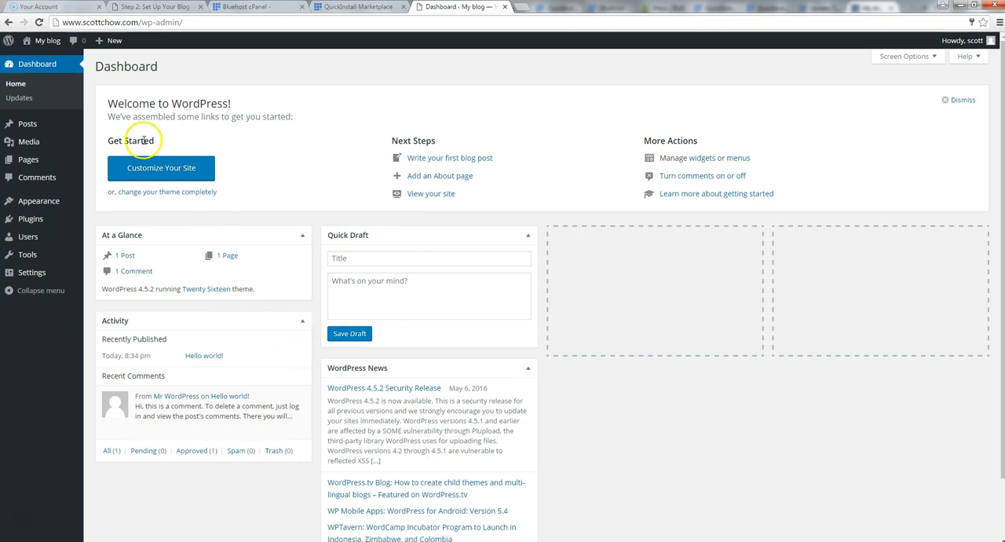
Open the public blog site in a separate browser tab from the WordPress dashboard
mouse_move(41, 41)
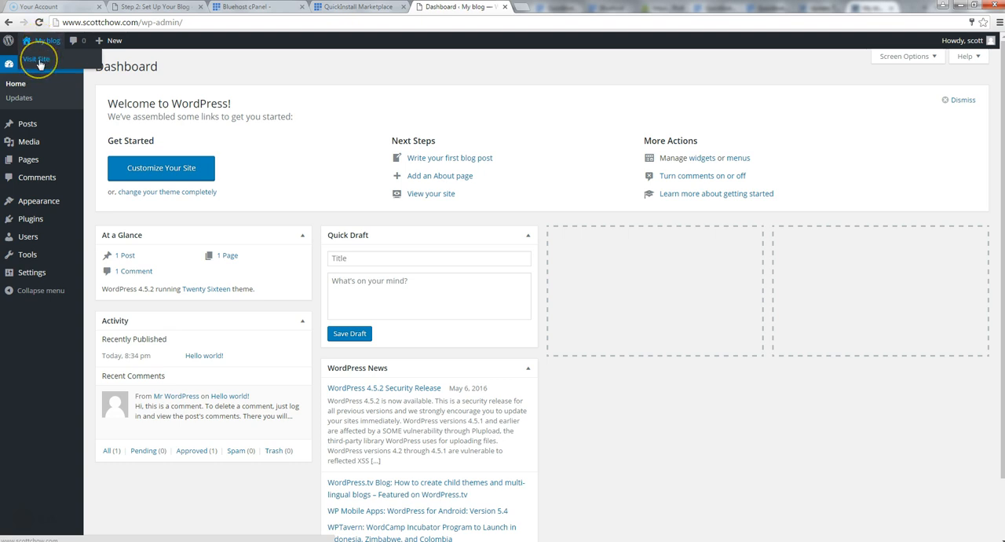
right_click(39, 63)
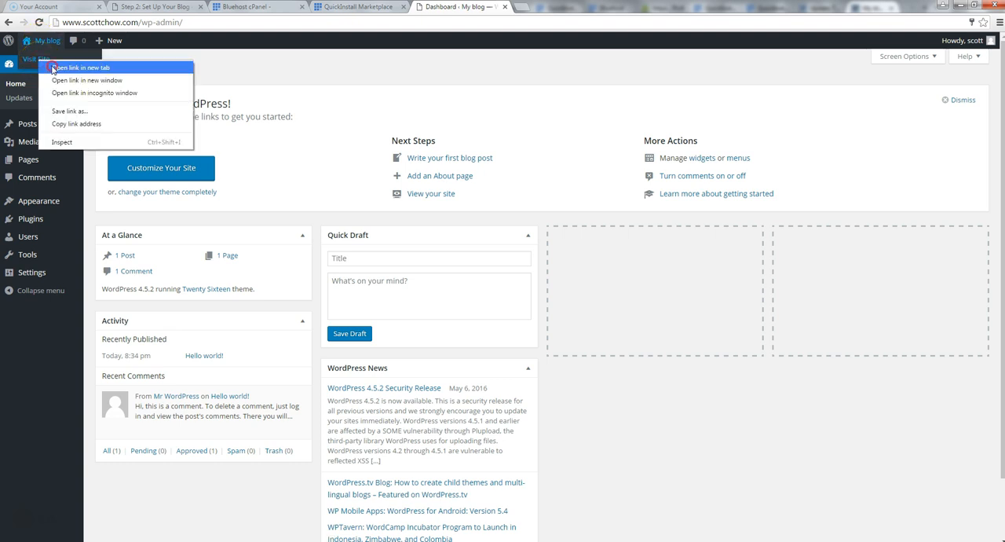
left_click(53, 69)
left_click(560, 7)
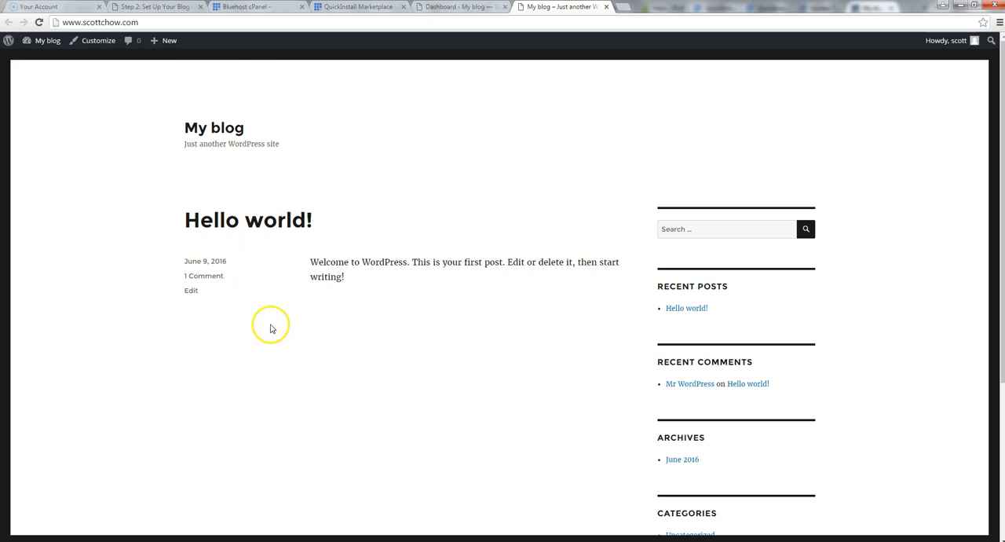
Compare the public site with the dashboard, look over the admin toolbar, and close the public site
mouse_move(41, 40)
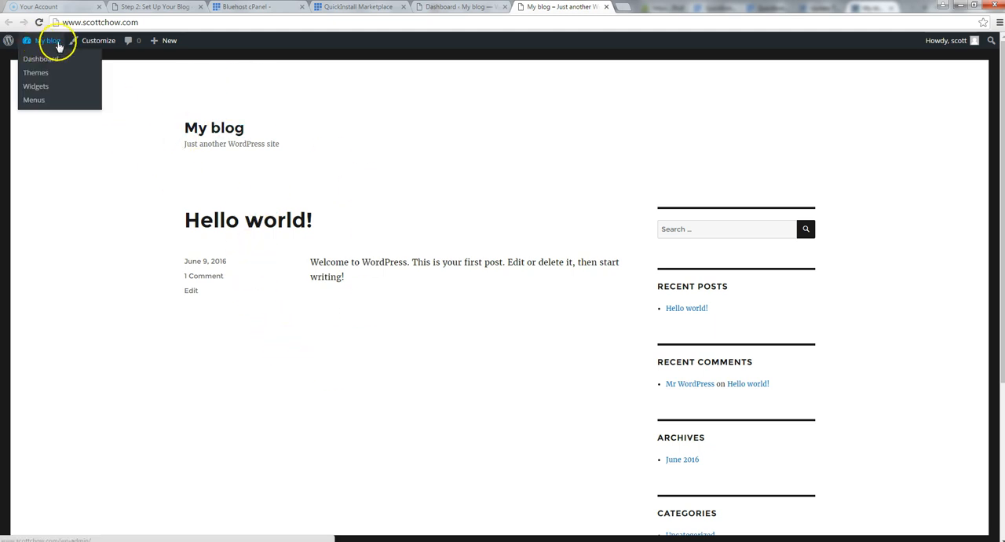
left_click(428, 7)
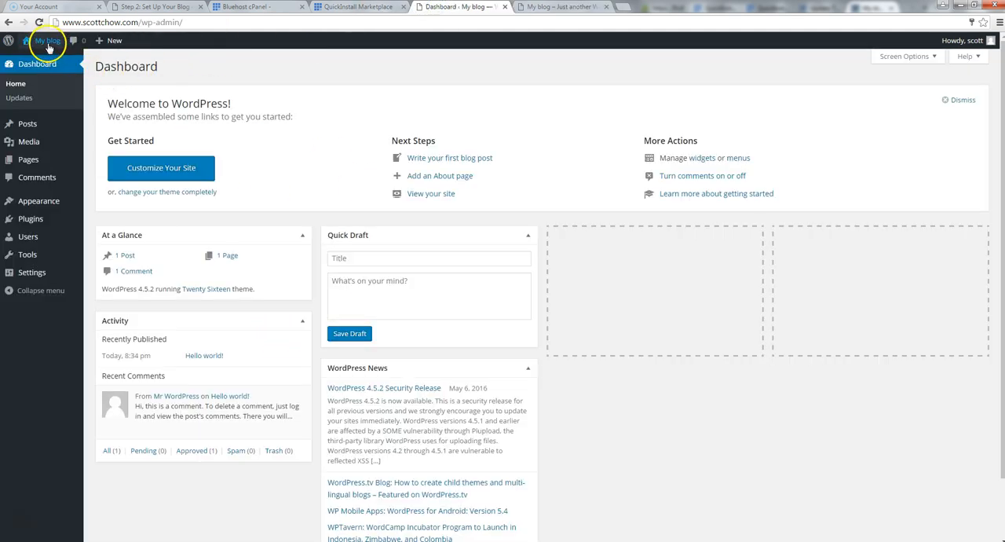
left_click(529, 7)
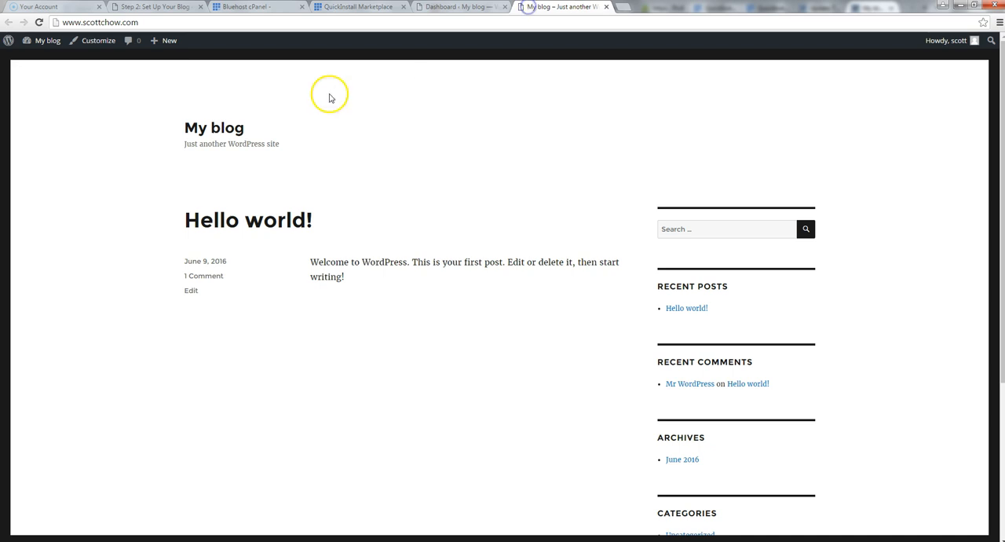
mouse_move(40, 49)
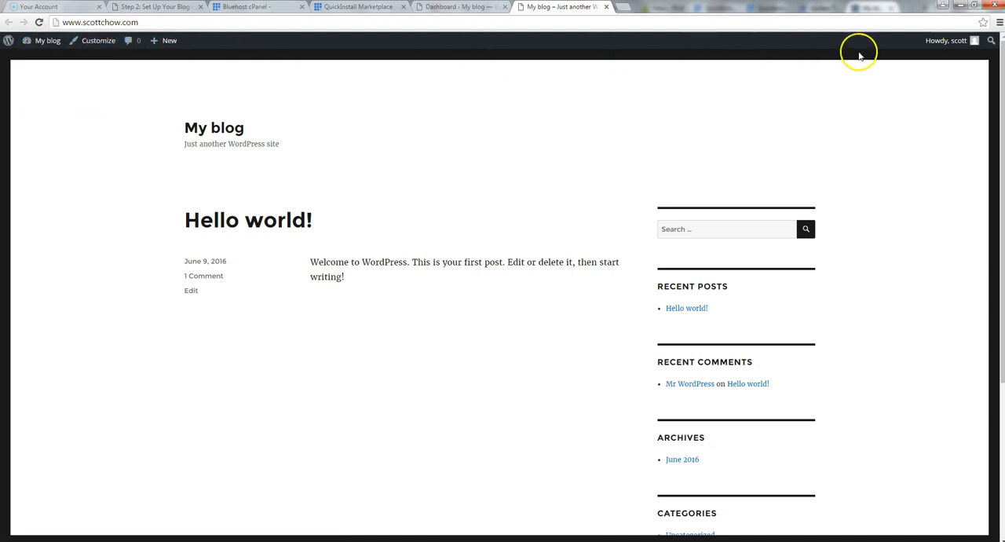
mouse_move(930, 43)
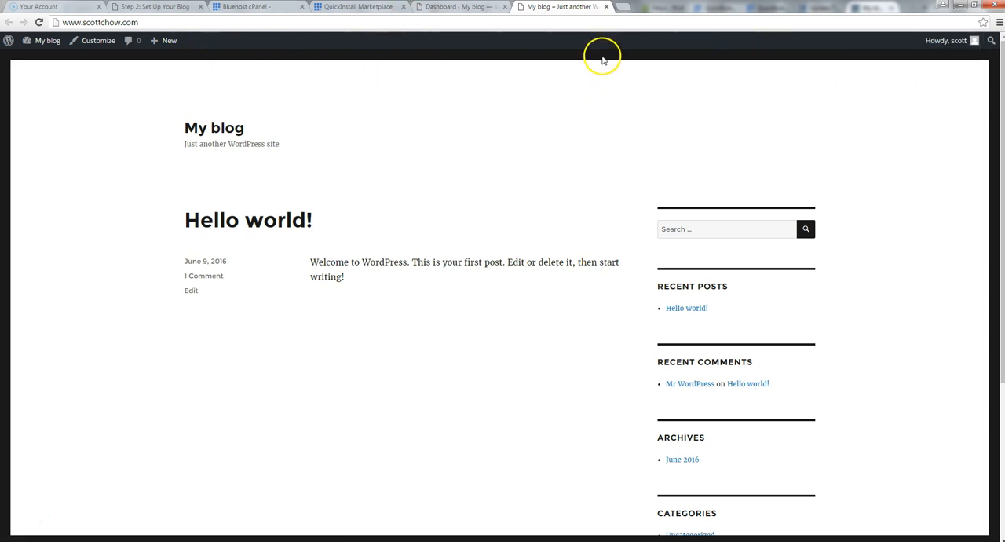
left_click(606, 7)
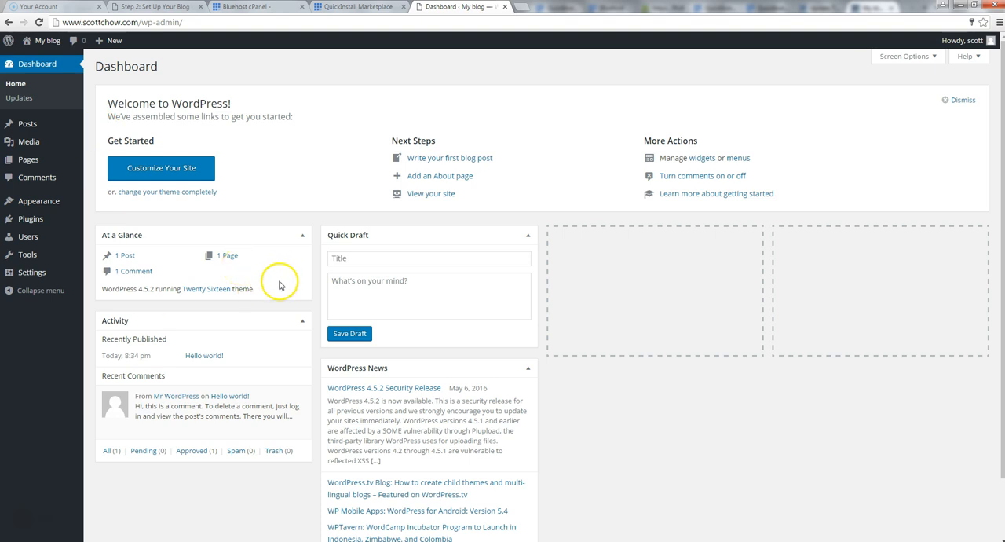
Open the General Settings page and view the public blog in a separate tab before returning to the settings
mouse_move(64, 272)
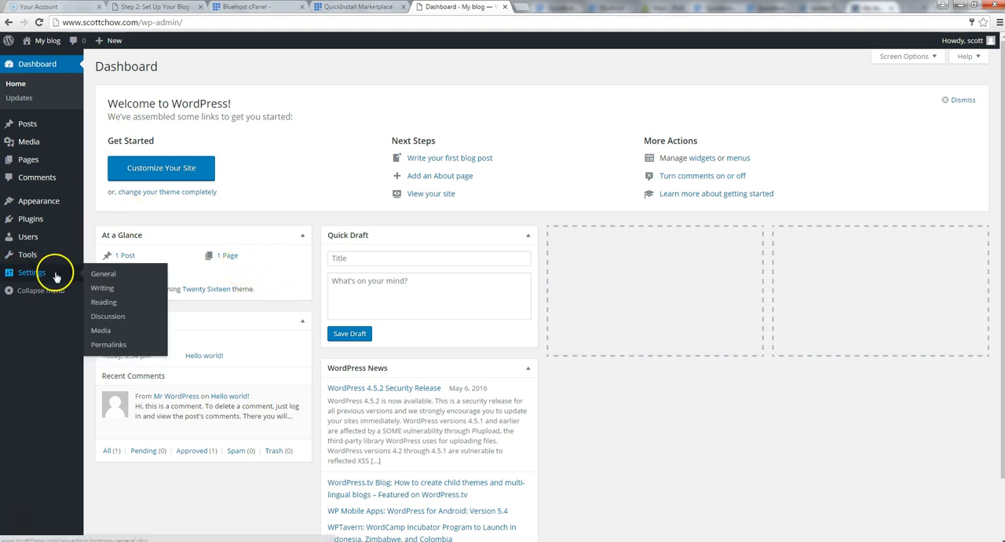
left_click(111, 276)
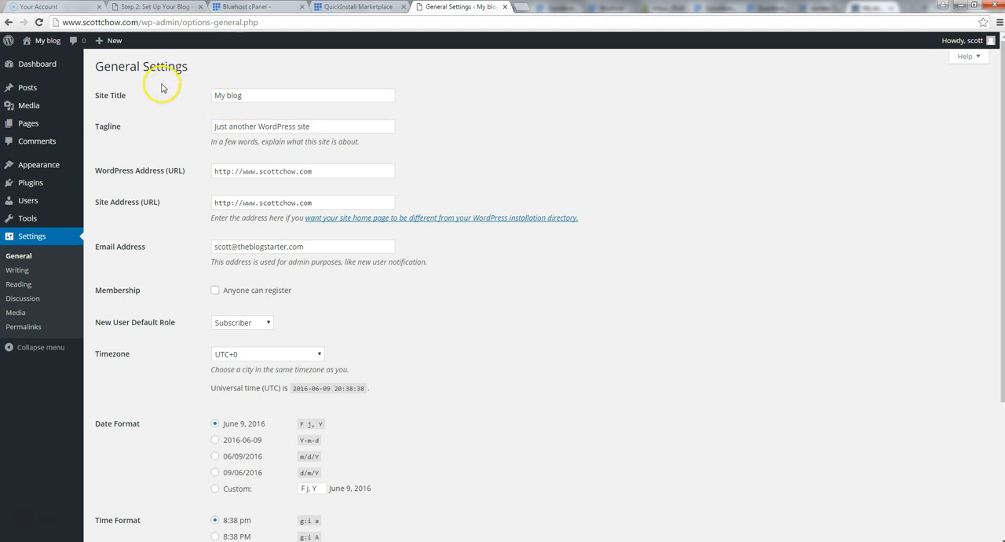
right_click(37, 59)
left_click(67, 66)
left_click(534, 8)
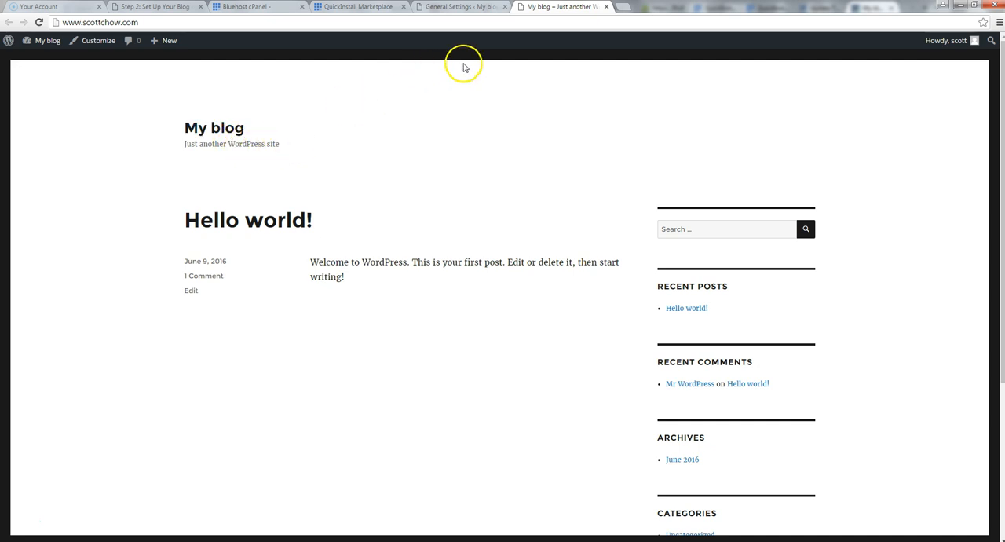
left_click(462, 8)
Set the site title to the blogger's first name plus "'s Travels" and the tagline to "Travel with me!"
left_click_drag(255, 95, 148, 88)
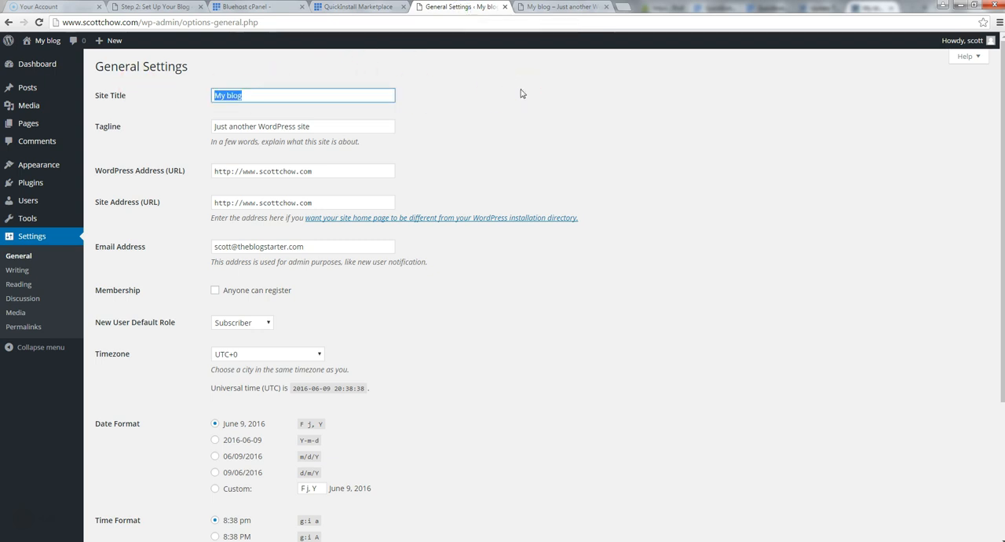
type("Scott's Travels")
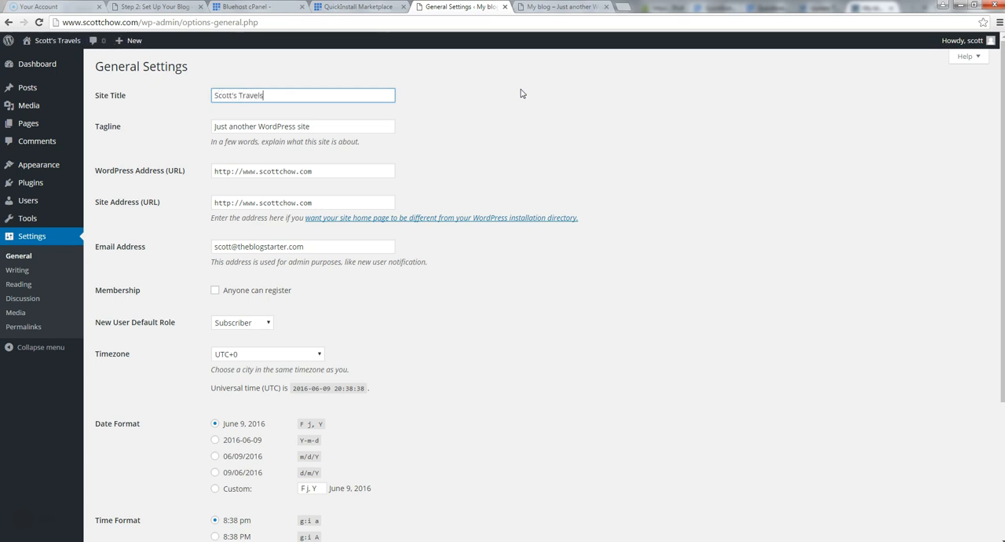
key("Tab")
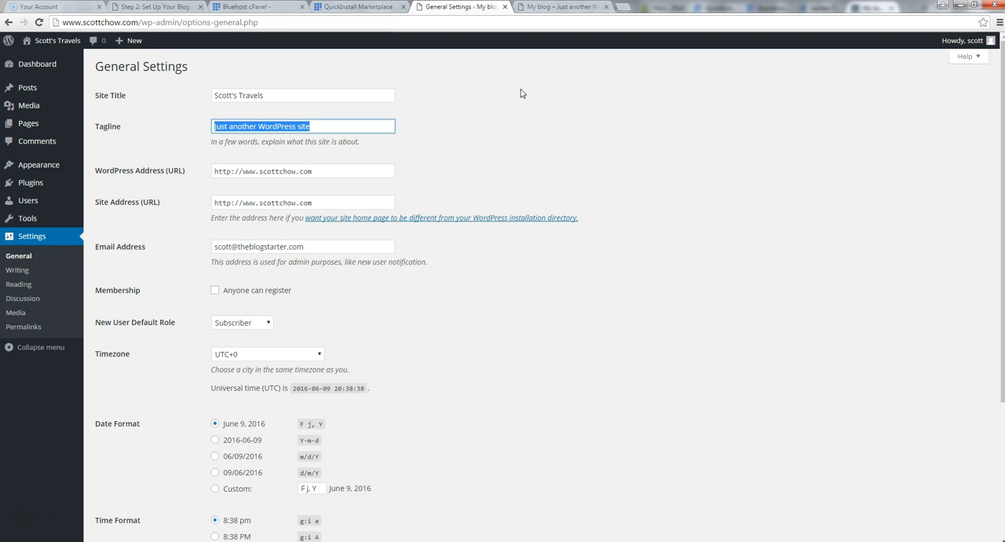
type("Travel with me!")
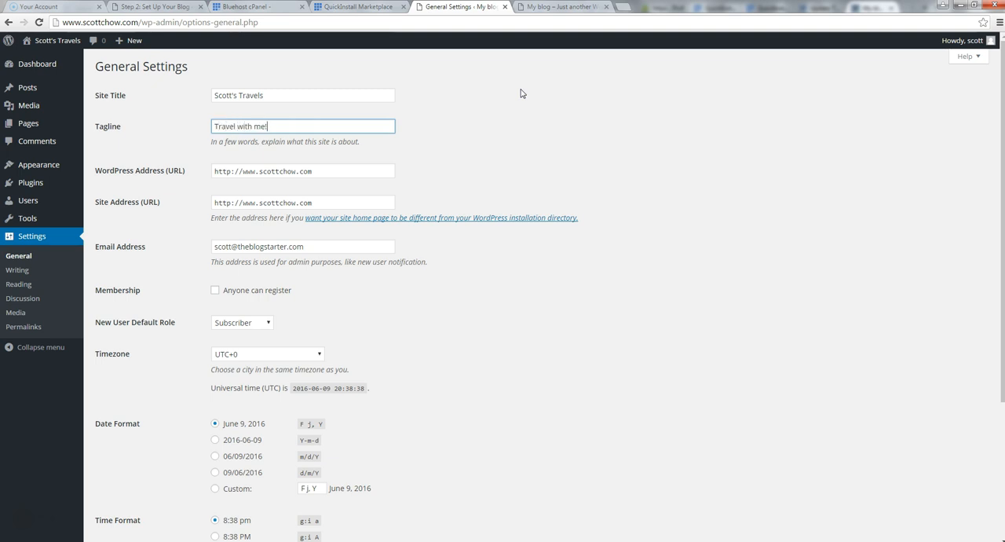
key("Tab")
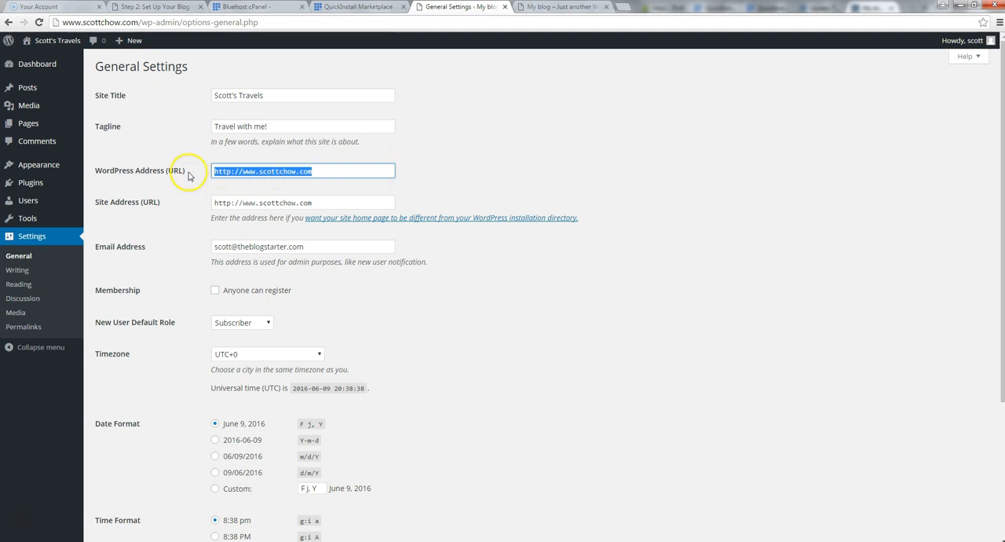
Check the www part of the WordPress Address (URL) and save the general settings
left_click(267, 171)
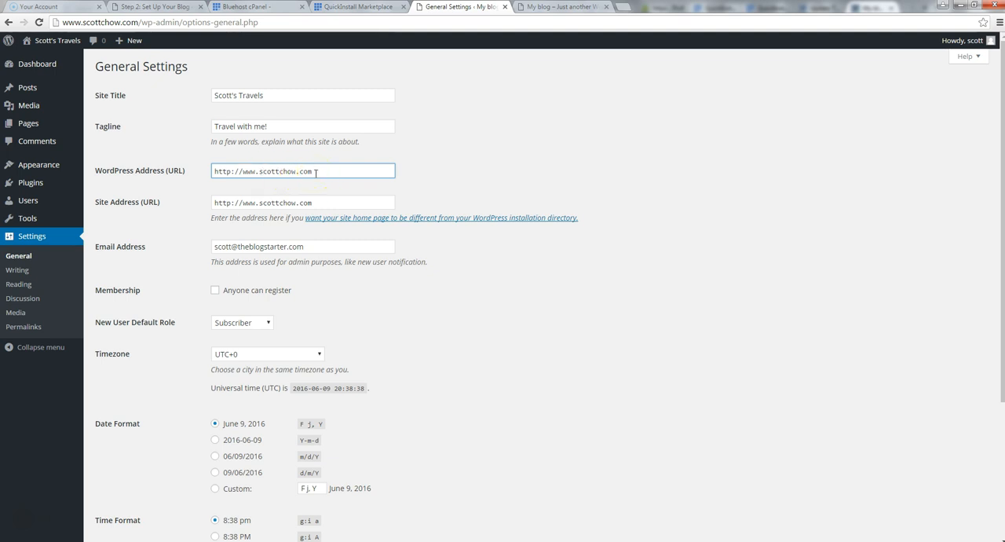
left_click(248, 171)
left_click(276, 171)
type("d")
left_click(422, 167)
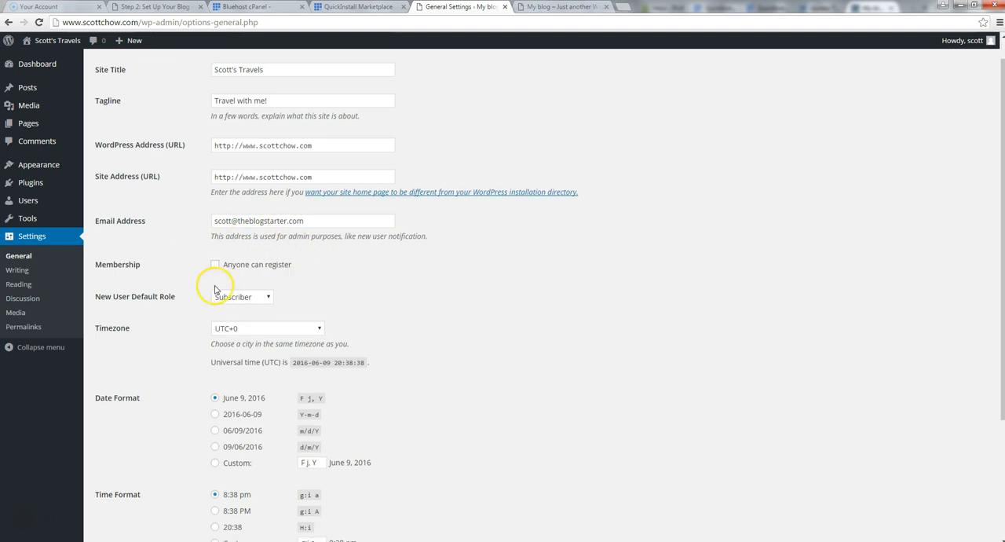
scroll(214, 289, "down", 5)
left_click(123, 492)
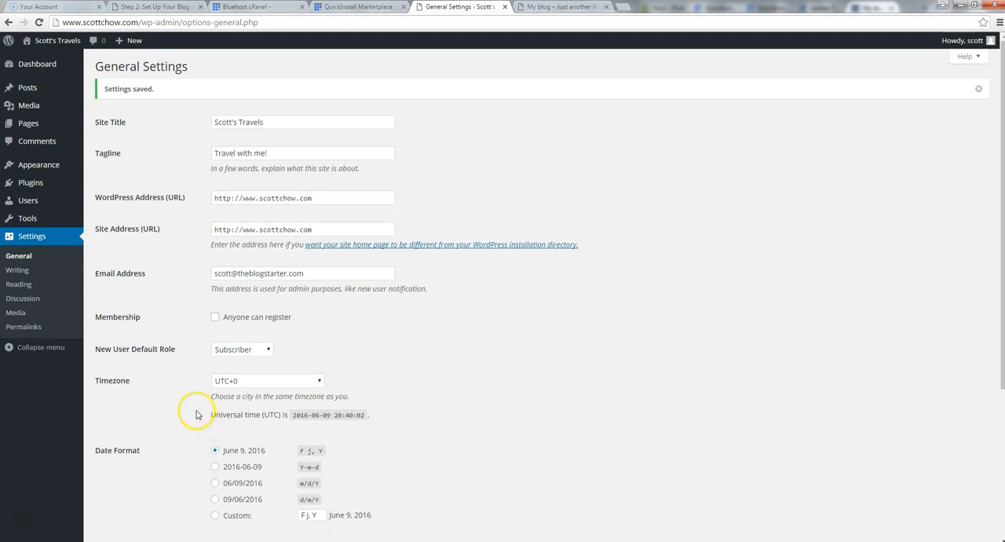
Change the permalink structure to Post name and save it, dismissing the Windows color scheme notice
left_click(22, 330)
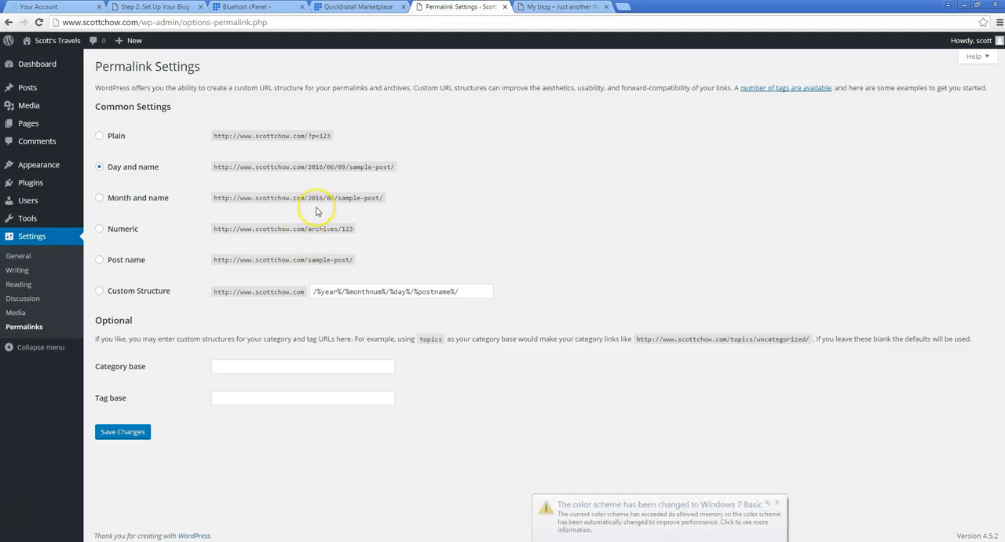
left_click(776, 502)
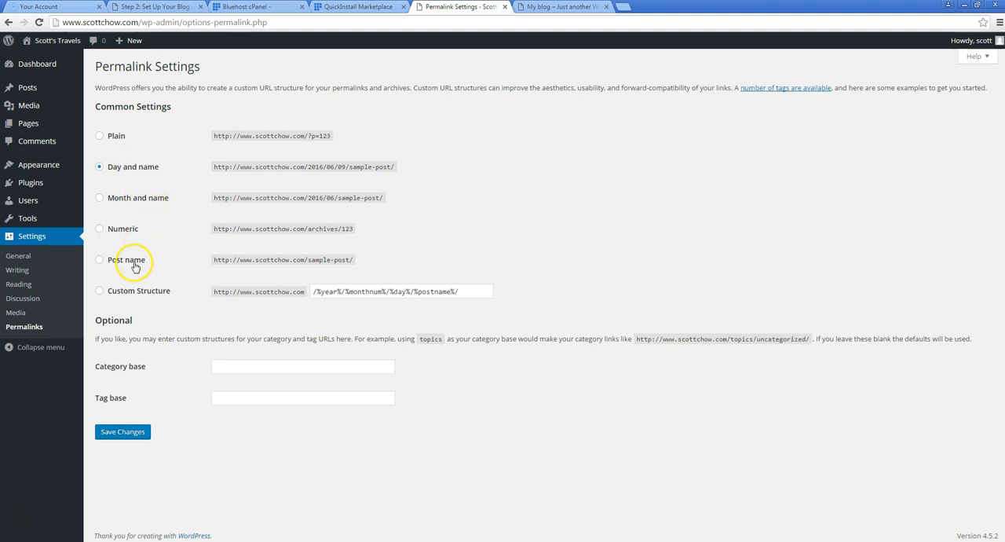
left_click(360, 266)
left_click(99, 260)
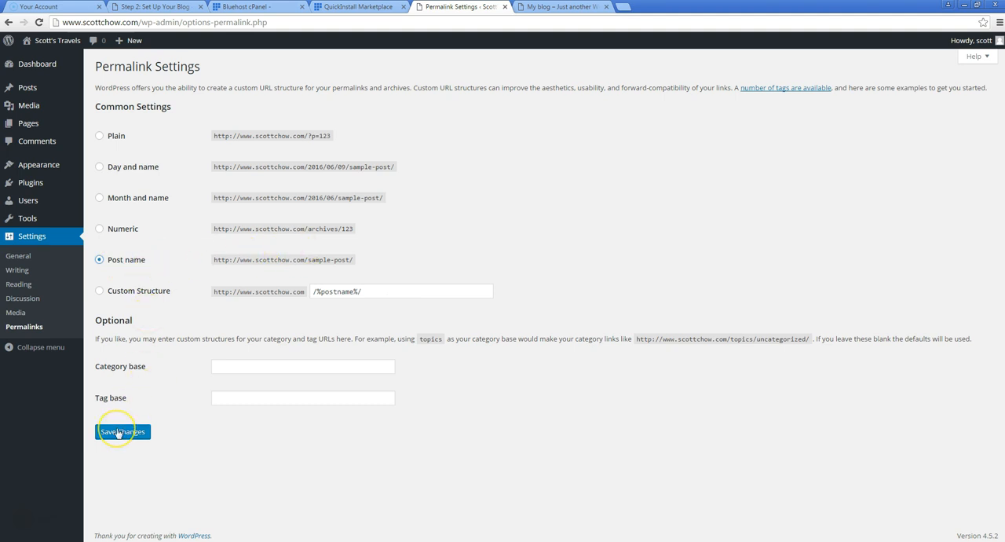
left_click(118, 432)
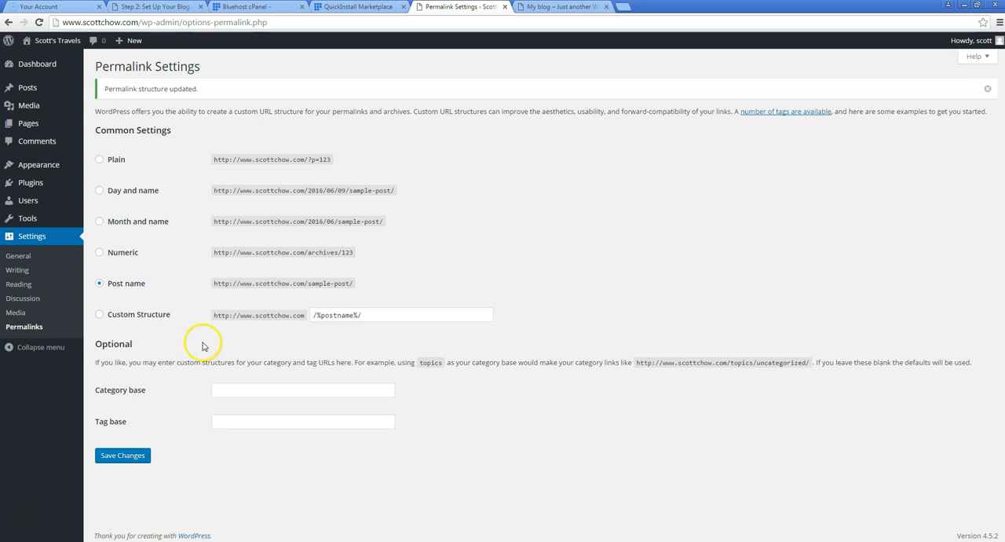
Open the administrator's user profile for editing and go to its Name section
left_click(30, 202)
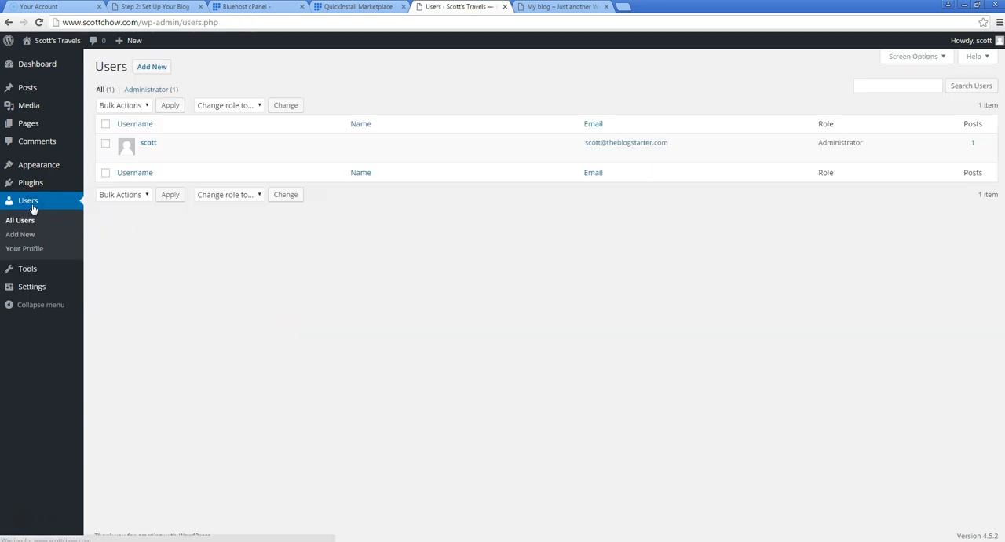
mouse_move(157, 161)
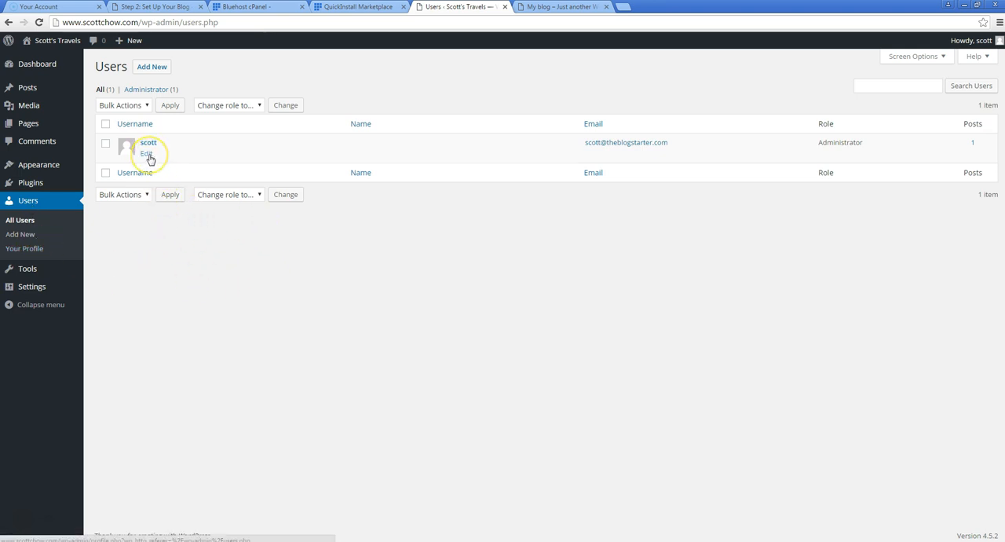
left_click(147, 155)
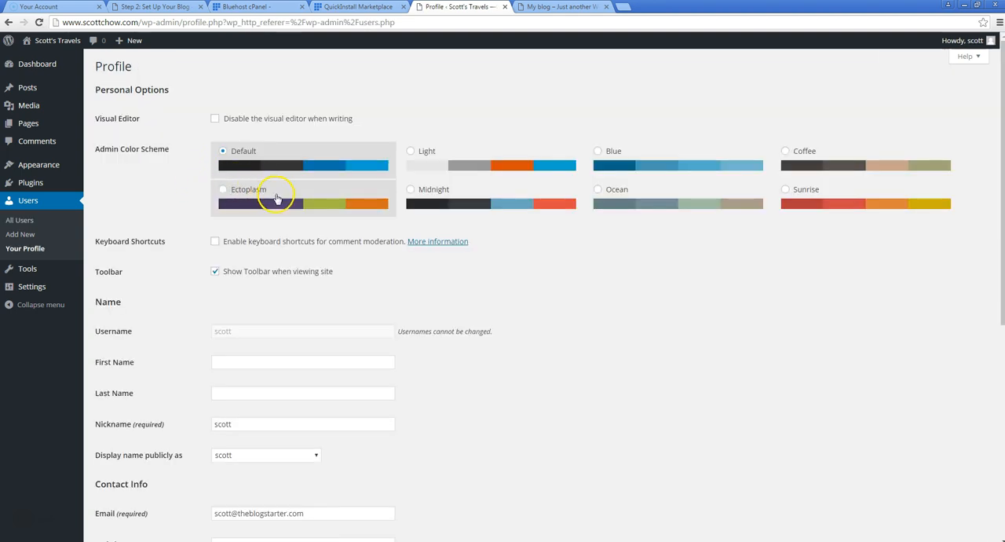
scroll(267, 197, "down", 3)
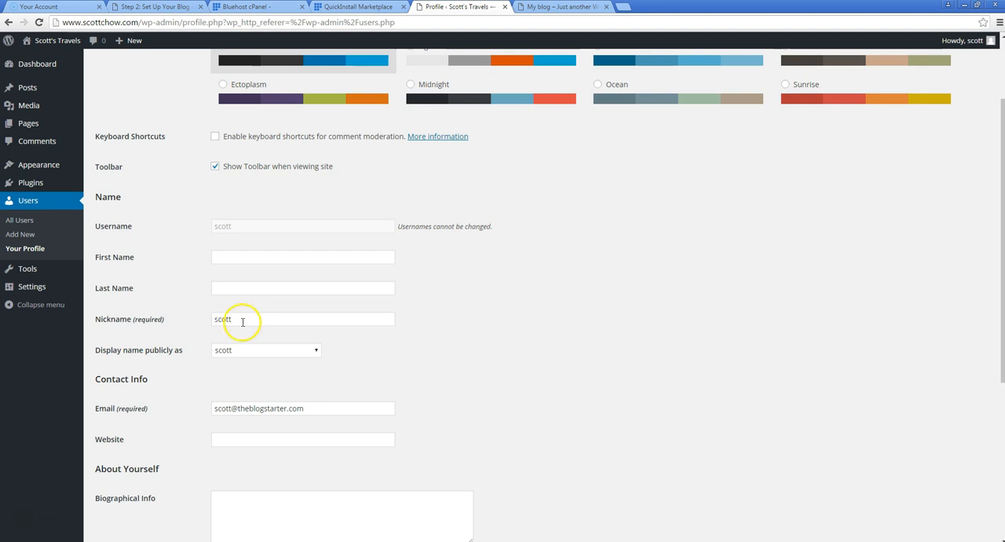
Capitalize the first letter of the nickname, choose the capitalized nickname as the public display name and update the profile
left_click(216, 318)
key("BackSpace")
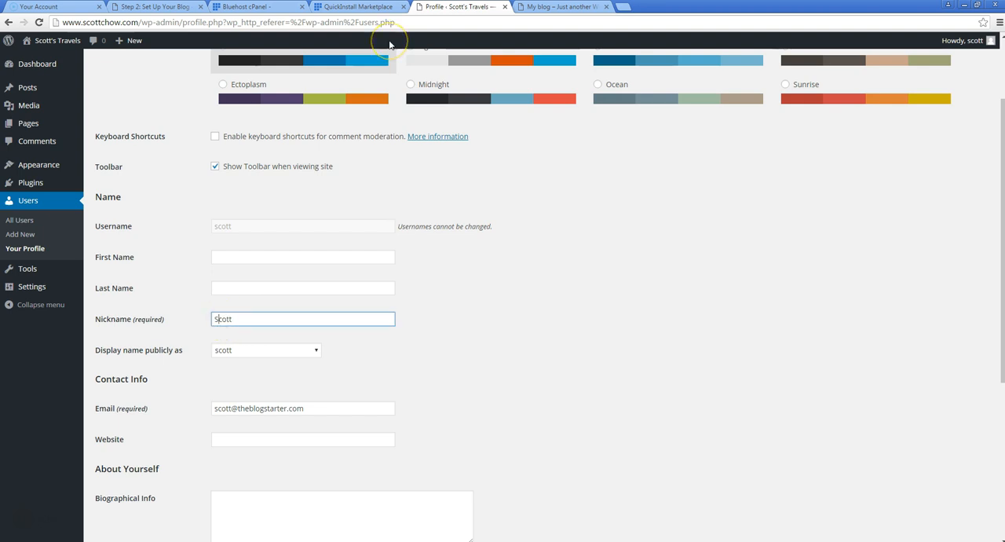
left_click(252, 351)
left_click(245, 372)
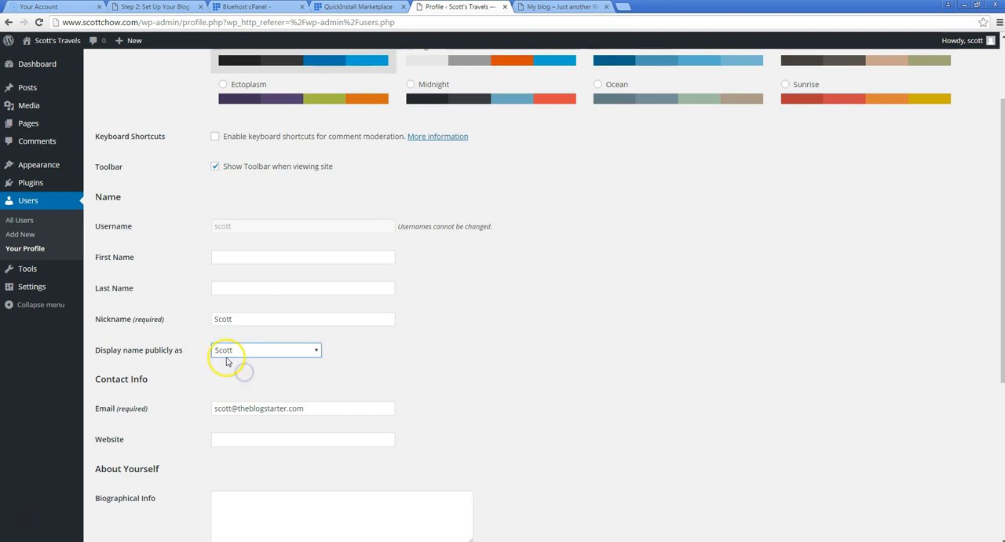
left_click(387, 354)
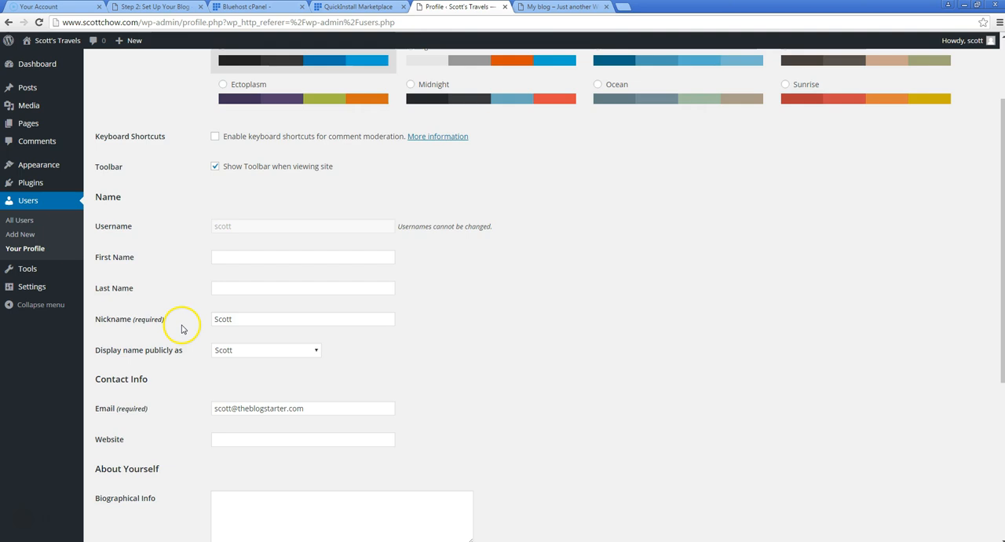
scroll(185, 329, "down", 3)
scroll(186, 321, "down", 1)
left_click(138, 496)
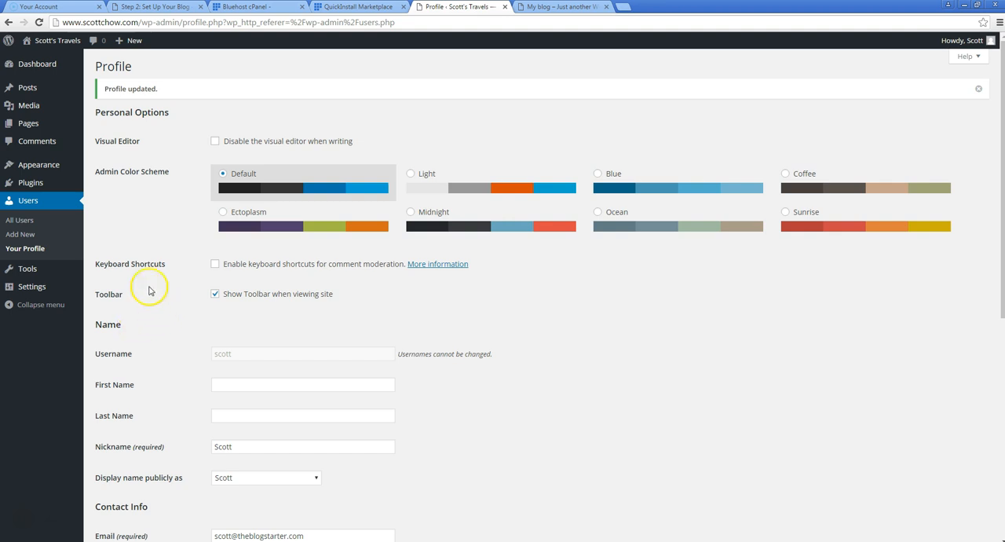
Move the Sample Page to the trash from the list of pages
mouse_move(30, 125)
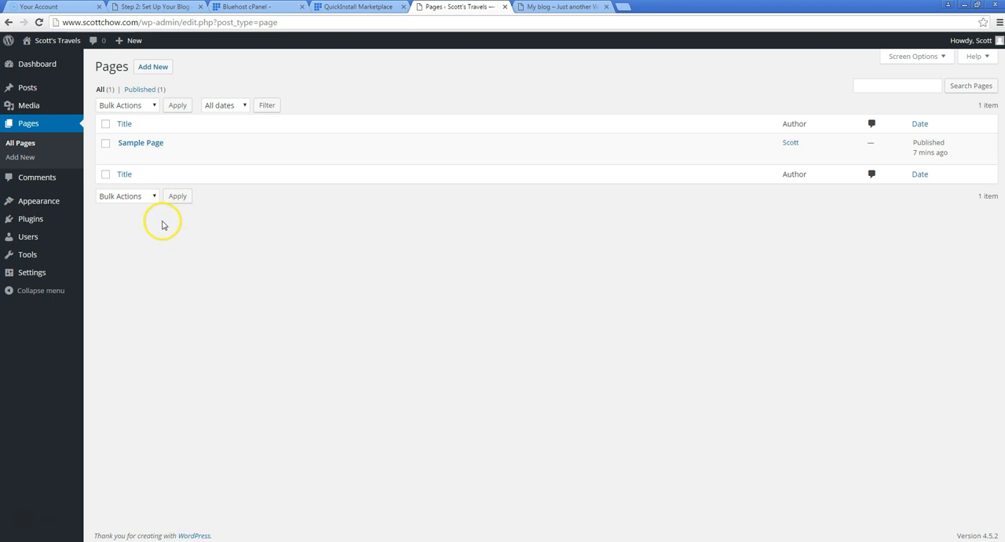
mouse_move(131, 153)
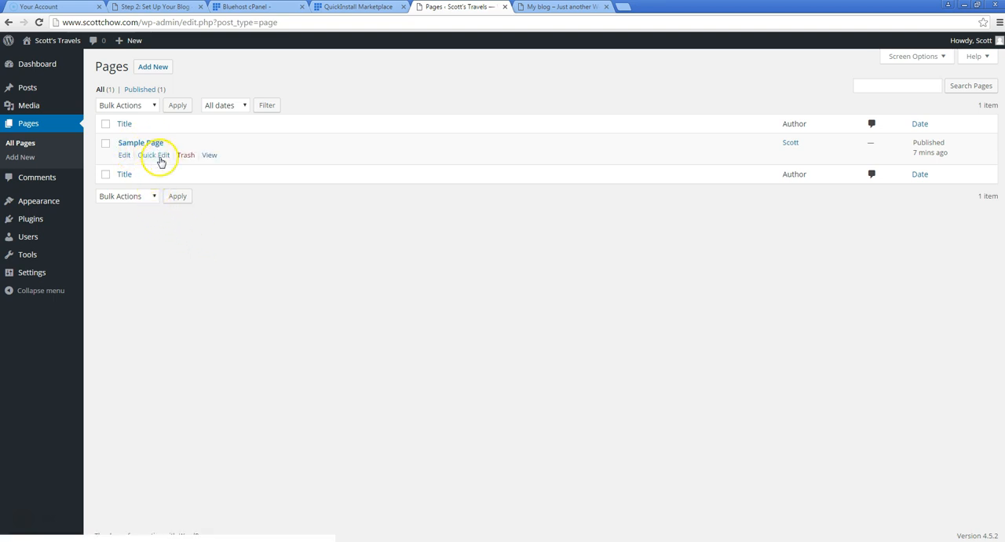
left_click(185, 156)
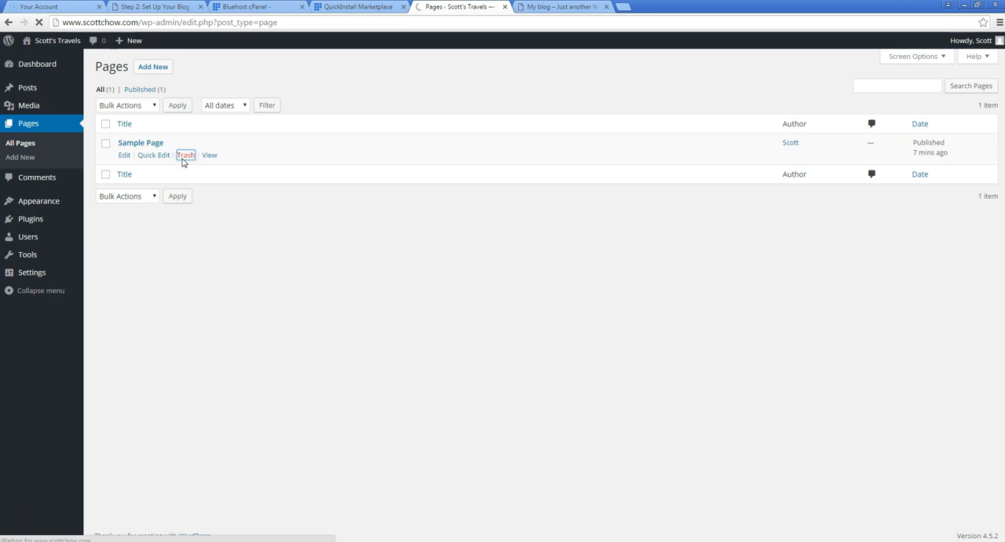
Add and publish a page titled "About Me" with the text "My name is", the blogger's first name and an ellipsis
left_click(155, 70)
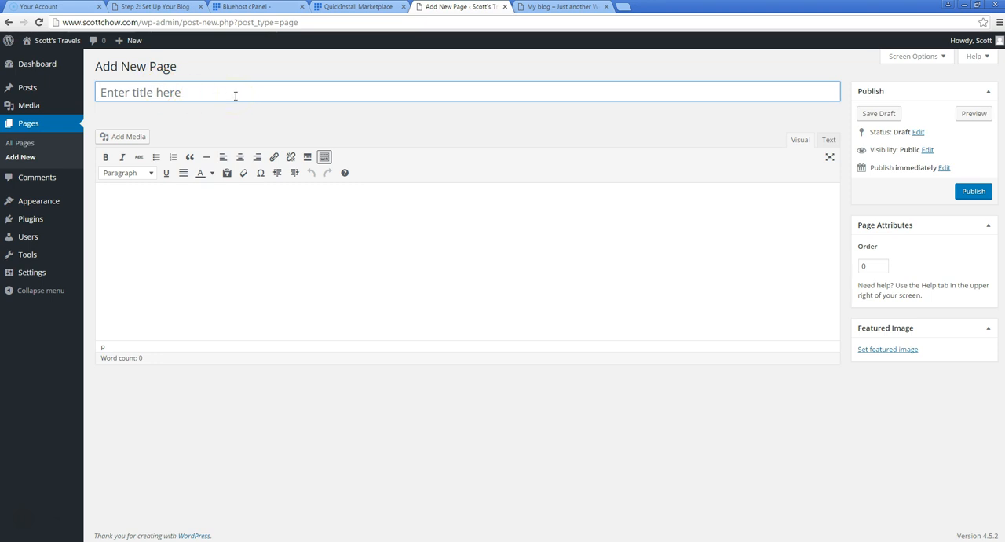
type("About Me")
key("Tab")
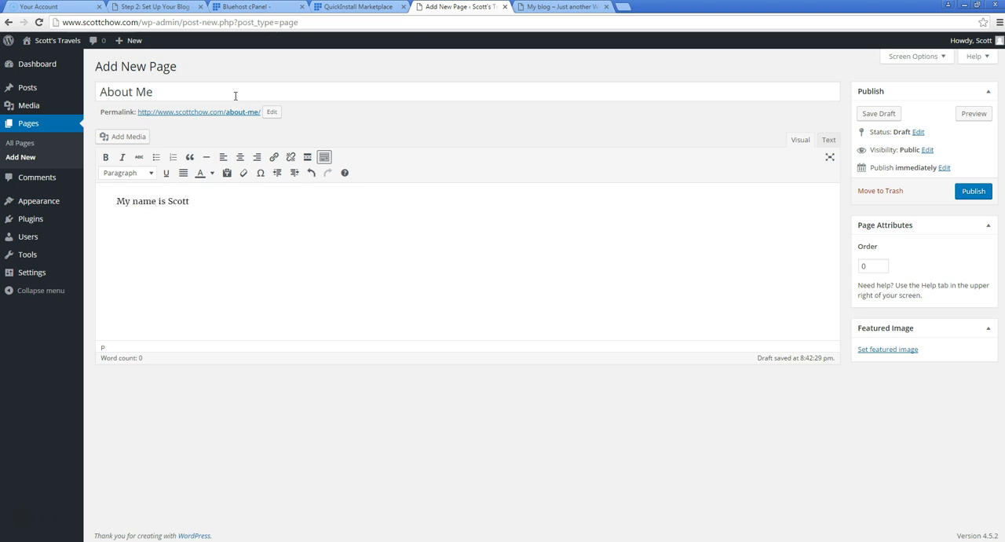
left_click(452, 206)
left_click(959, 193)
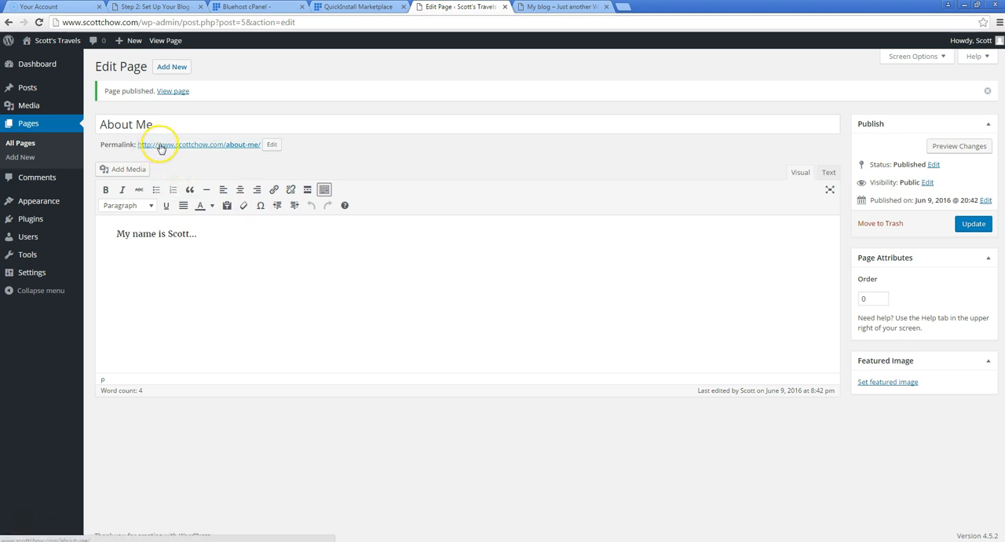
View the published About Me page in a new tab, close that tab and return to the page editor
right_click(186, 147)
left_click(228, 91)
left_click(650, 6)
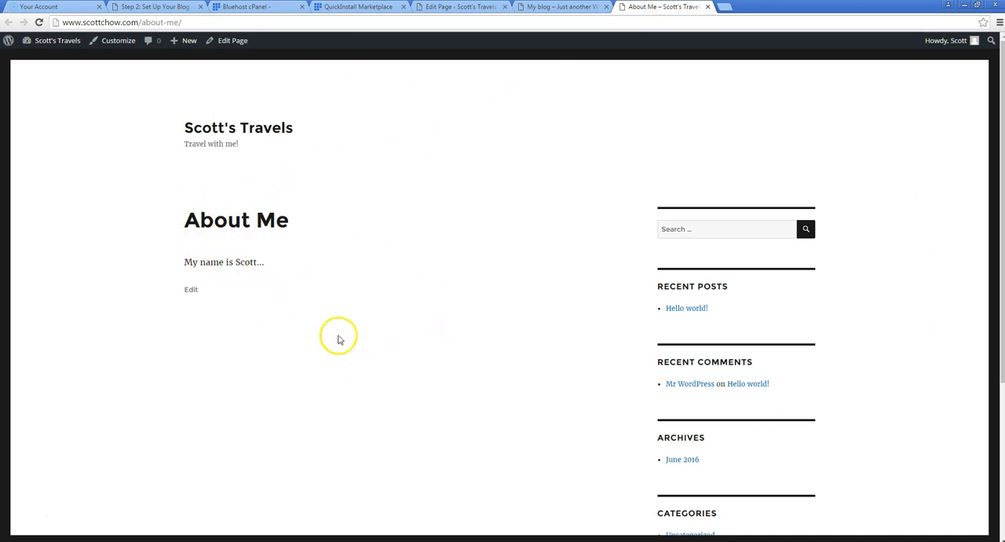
left_click(707, 7)
left_click(470, 8)
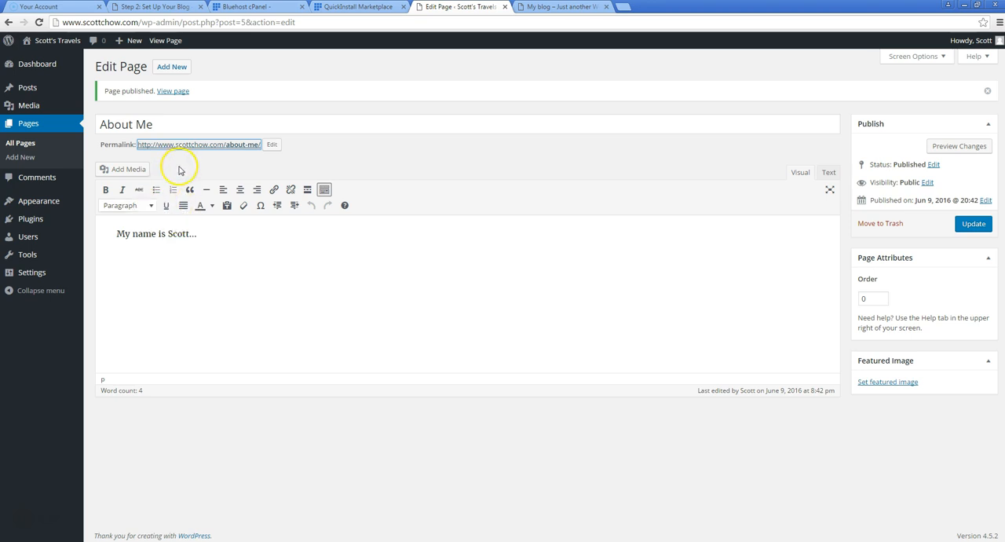
Add and publish a page titled "Contact Me" with the text "Feel free to contact me with any questions..."
left_click(173, 69)
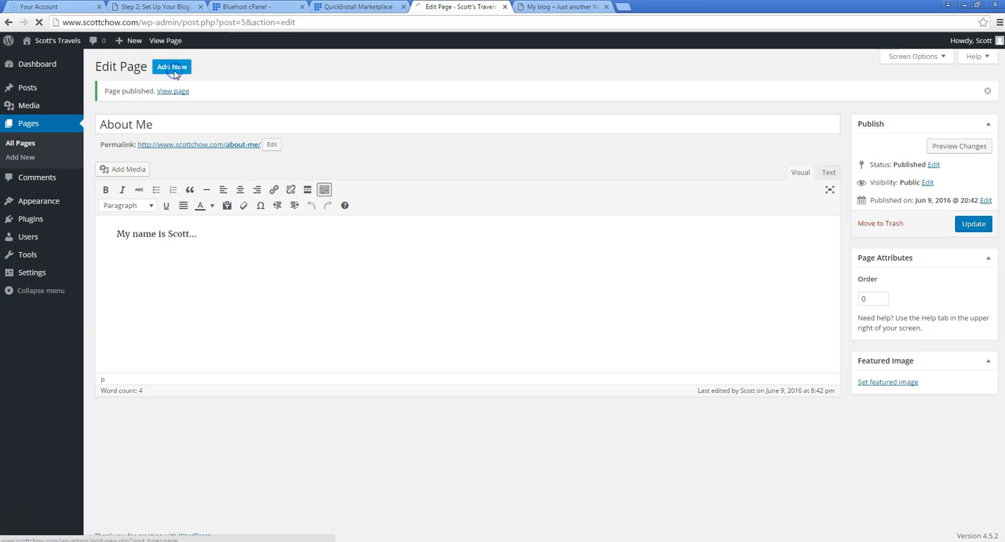
type("Contact Me")
key("Tab")
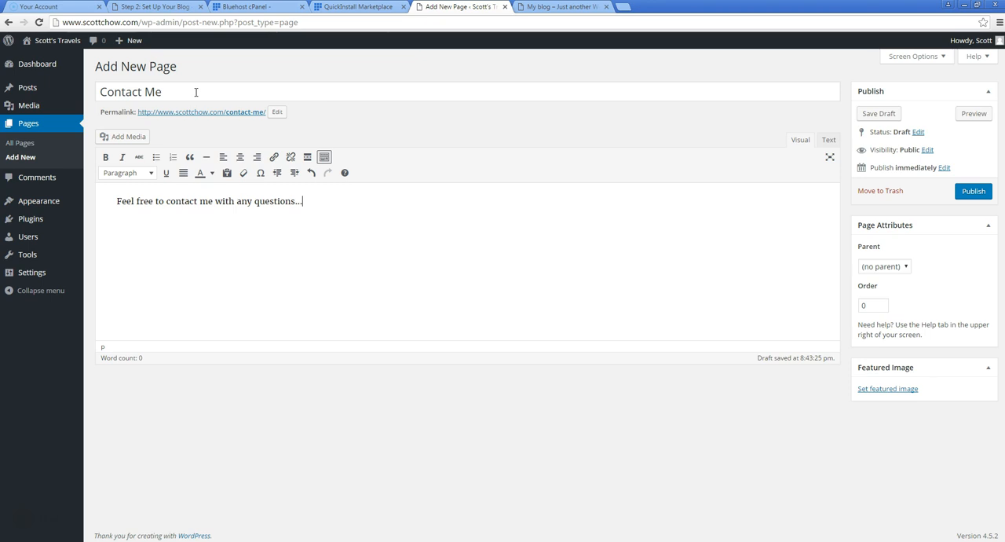
left_click(362, 244)
left_click(973, 191)
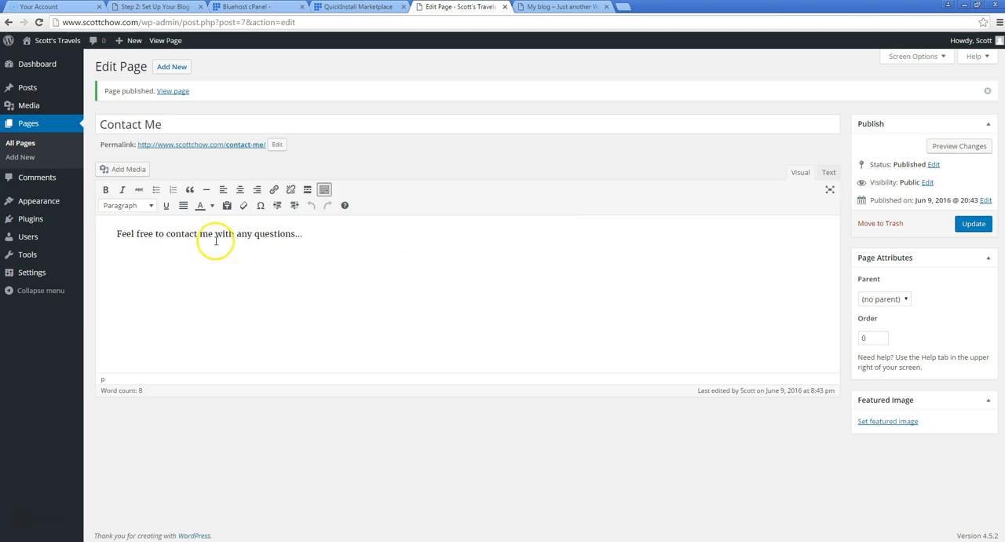
View the published Contact Me page in a new tab and close the old My blog tab before returning to the page editor
right_click(222, 149)
left_click(236, 153)
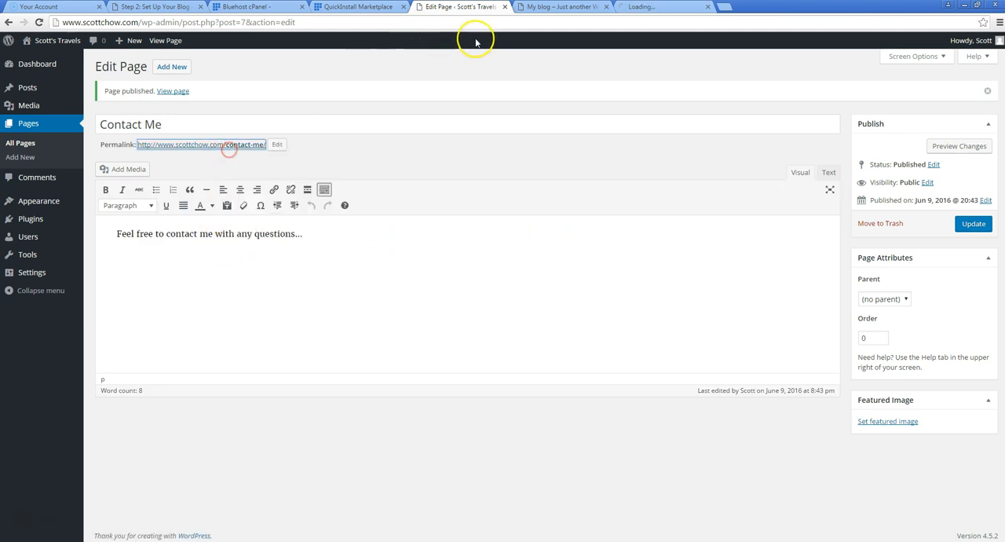
left_click(643, 8)
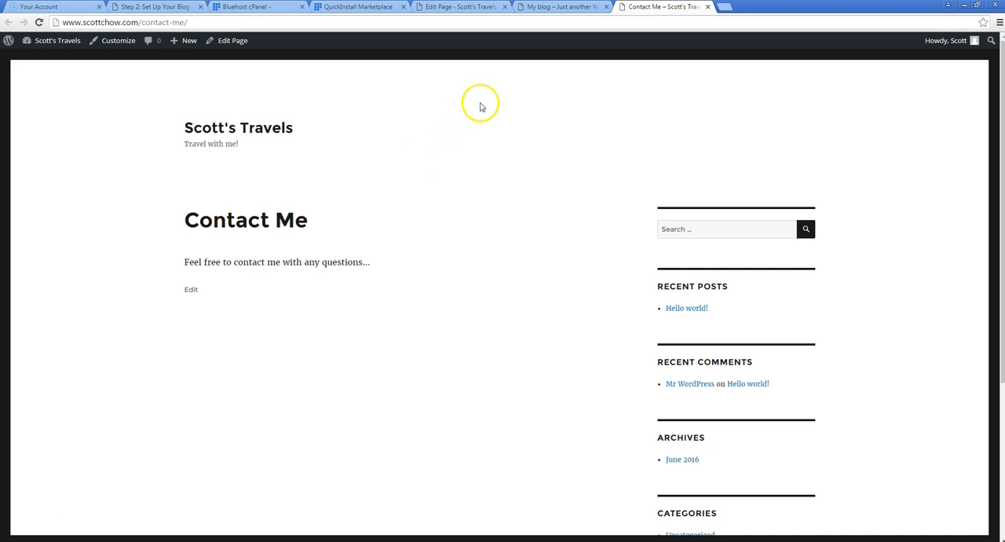
left_click(606, 7)
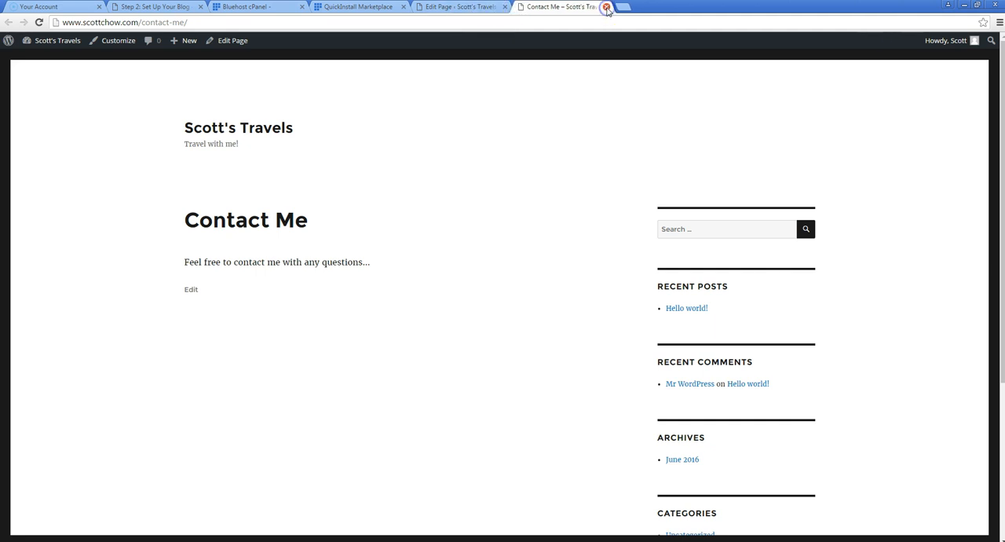
left_click(474, 10)
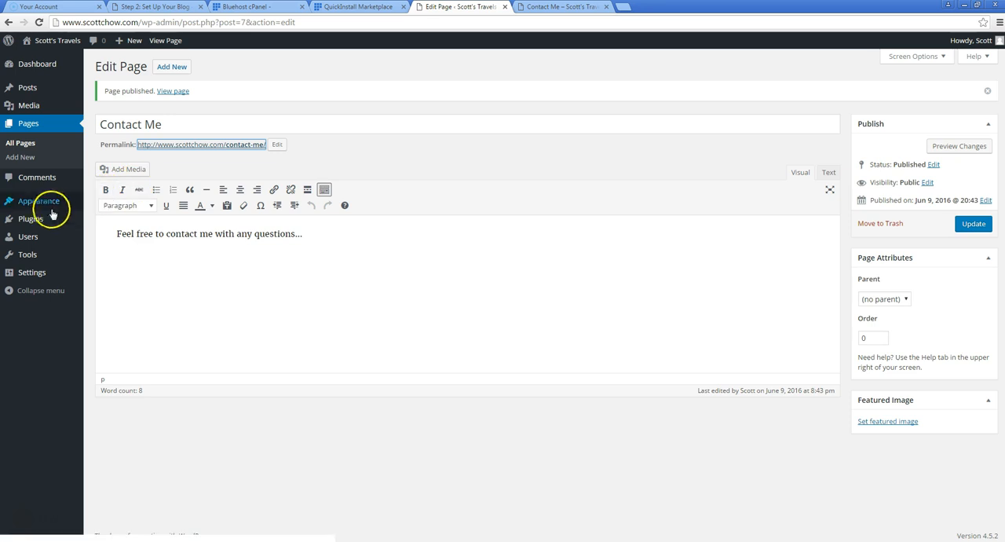
Search the plugin directory for "contact form 7", then install and activate the Contact Form 7 plugin
mouse_move(42, 219)
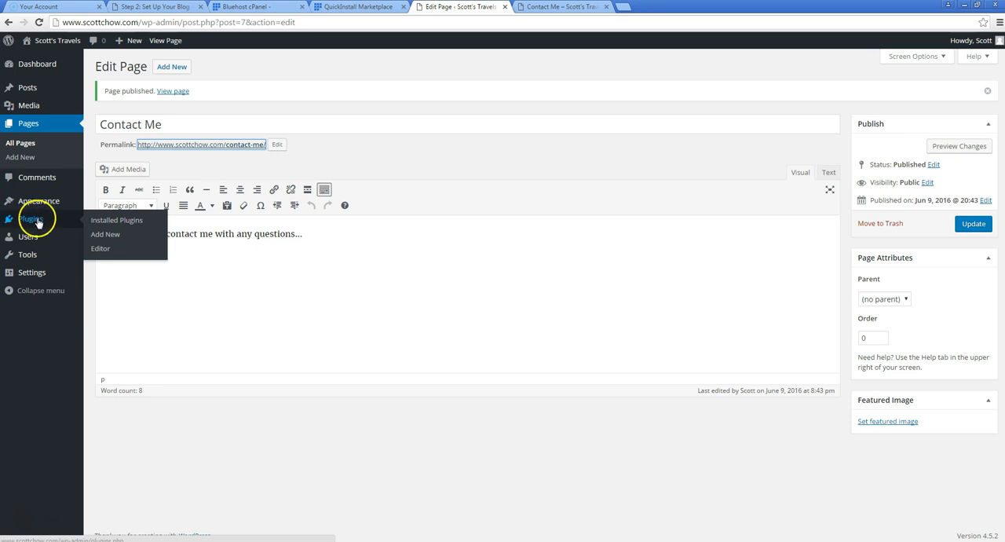
left_click(100, 237)
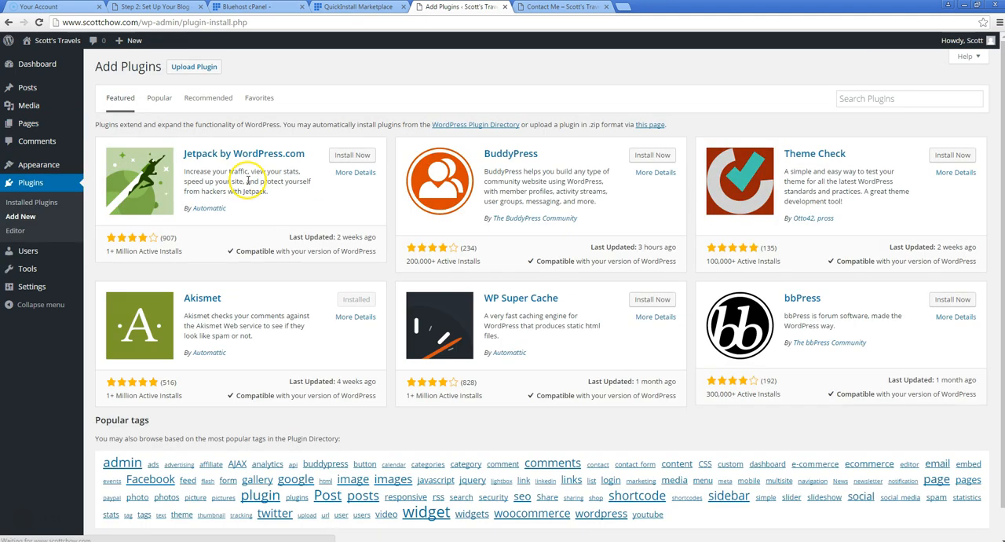
left_click(849, 99)
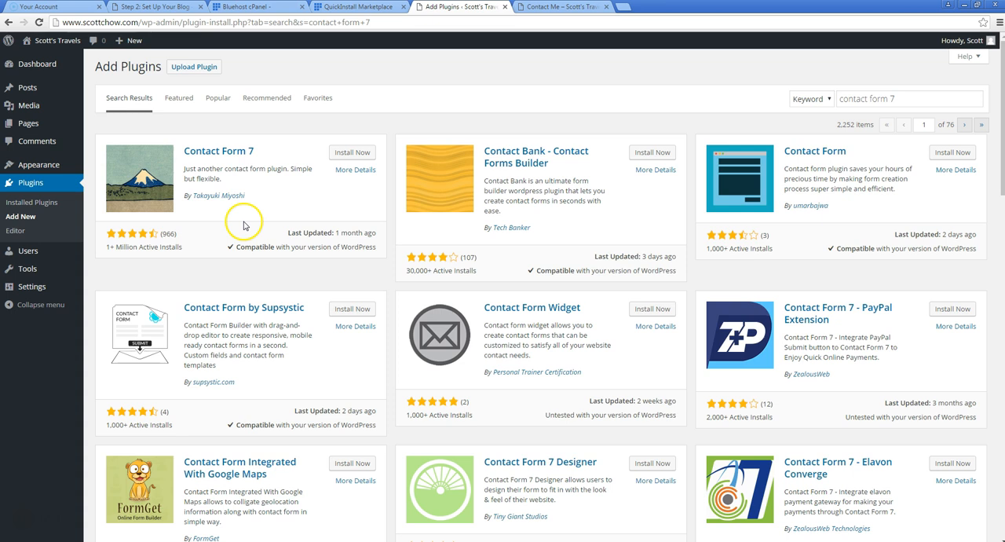
left_click(338, 155)
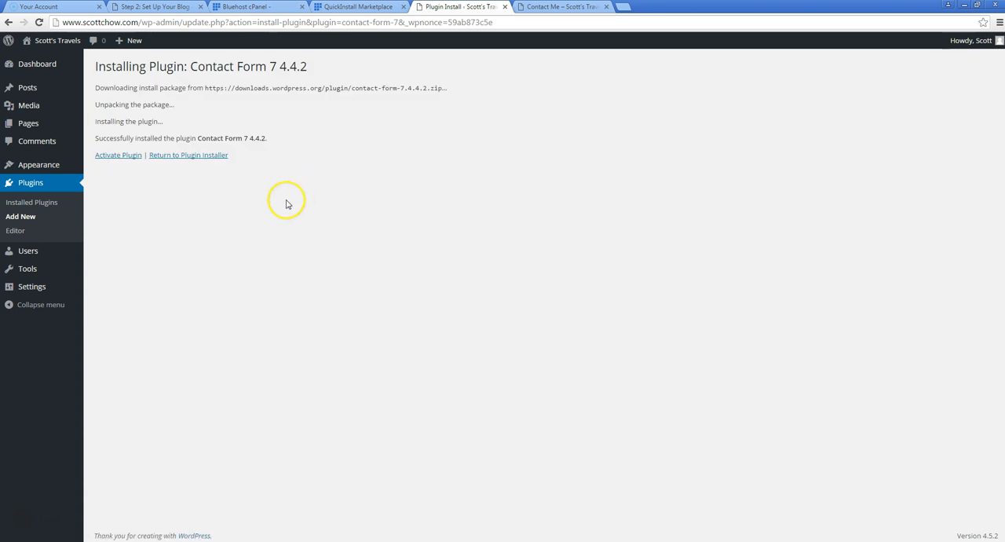
left_click(124, 156)
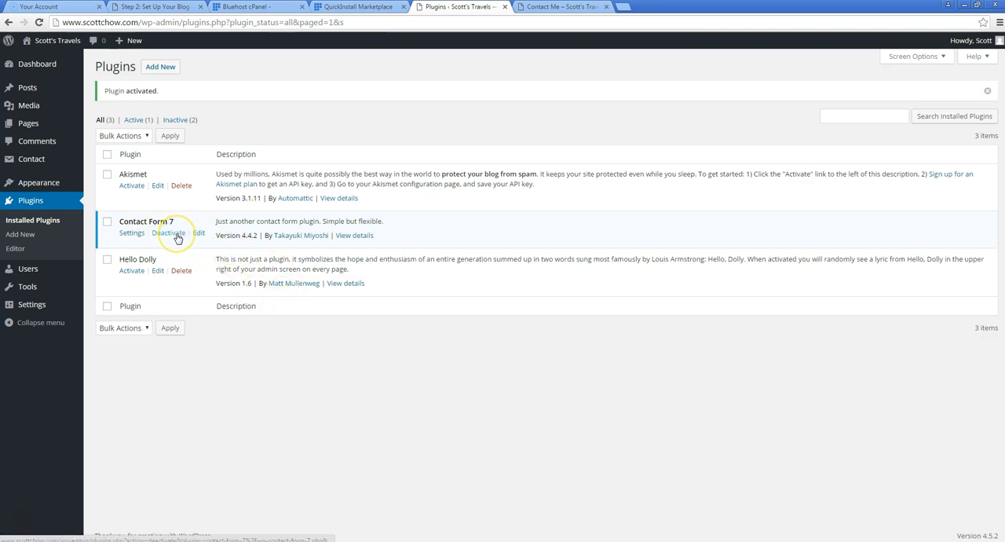
Open Contact form 1 from the Contact Form 7 settings, review the fields in its form template and save it
left_click(141, 239)
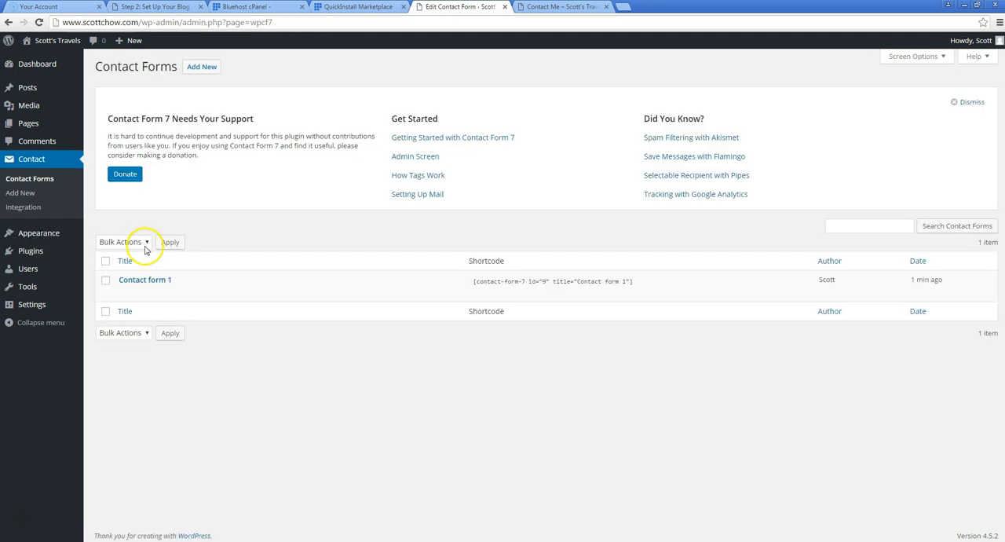
mouse_move(159, 282)
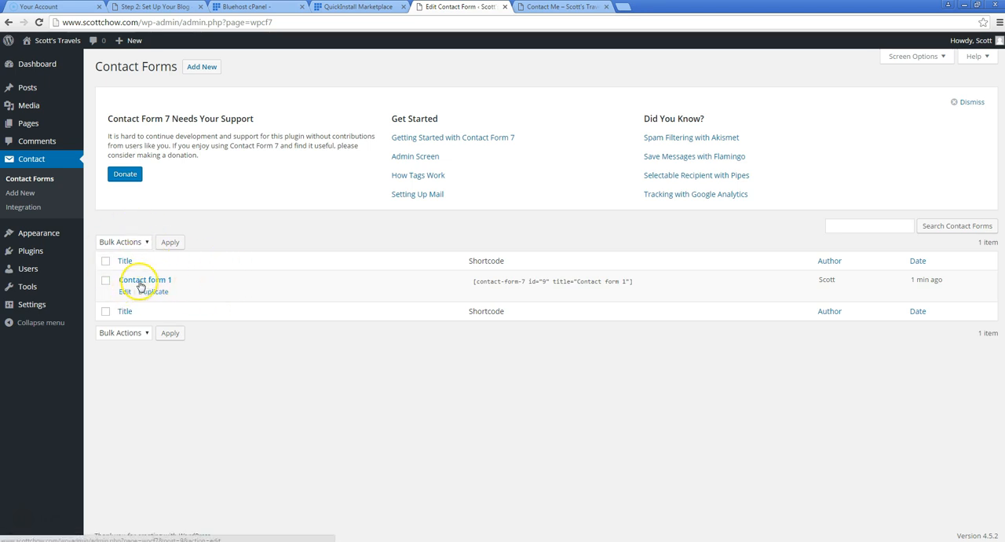
left_click(127, 289)
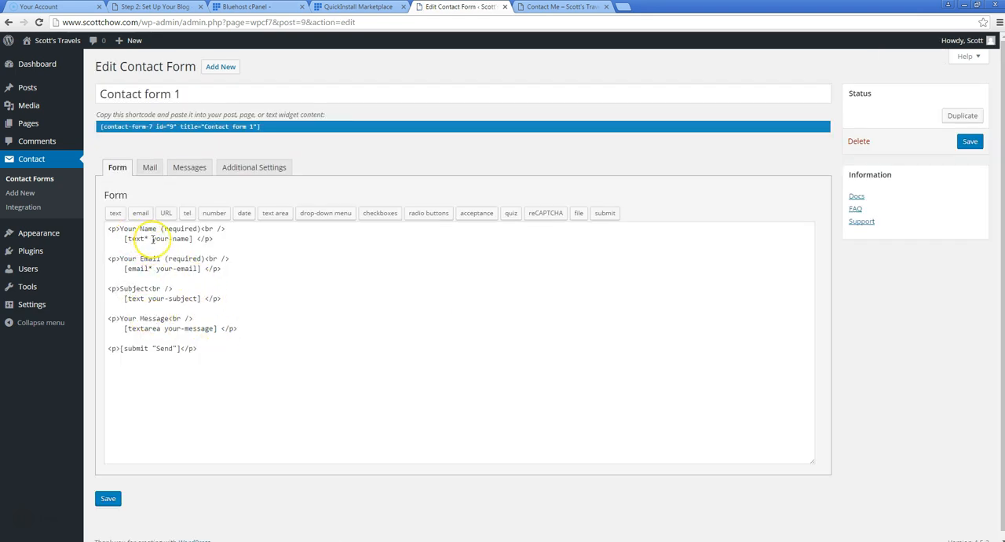
left_click_drag(112, 231, 168, 228)
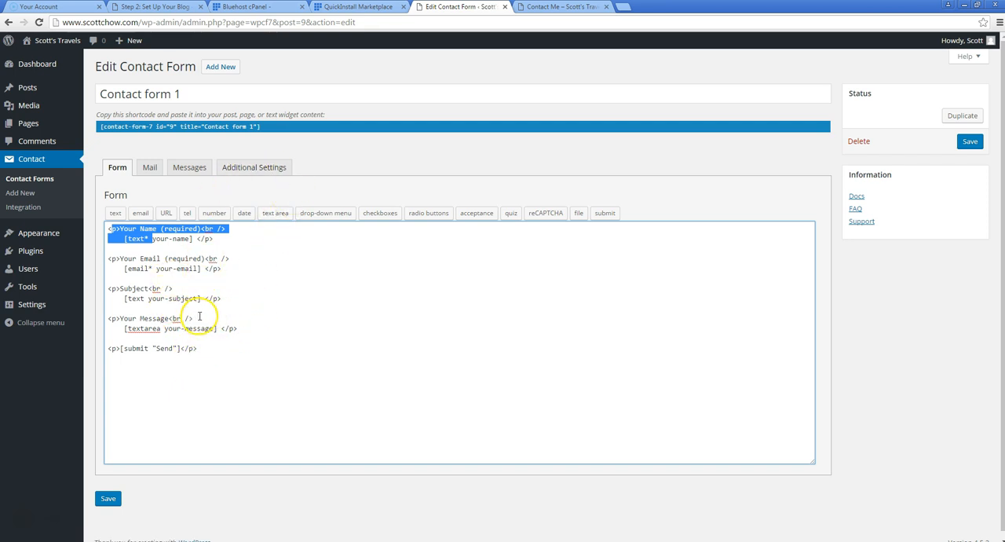
left_click(110, 499)
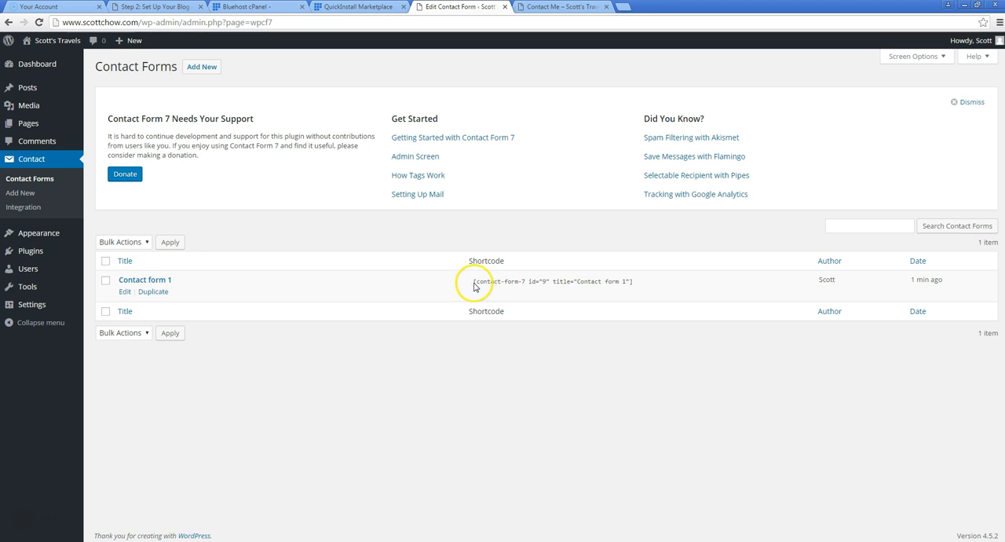
Copy the shortcode [contact-form-7 id="9" title="Contact form 1"] from the contact forms list
left_click_drag(472, 281, 486, 281)
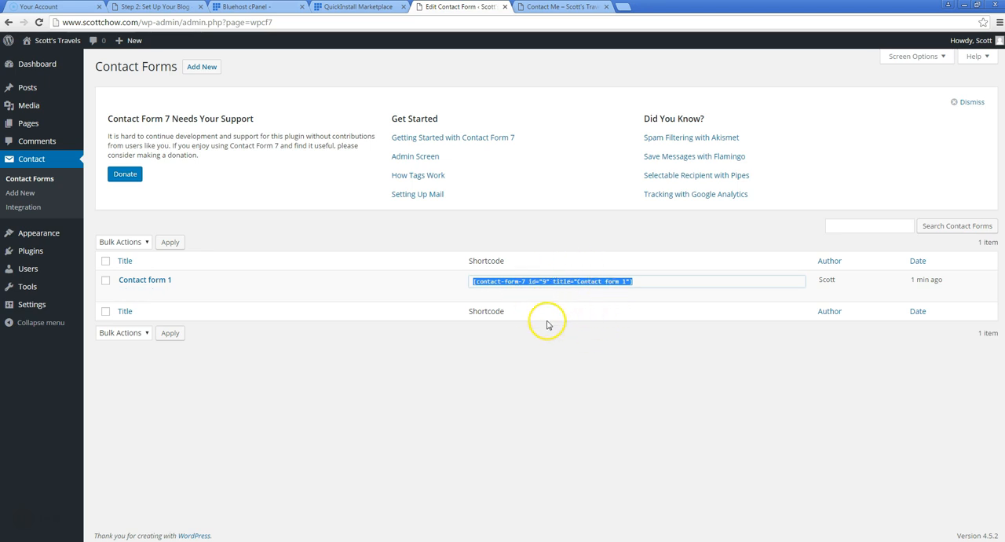
right_click(576, 284)
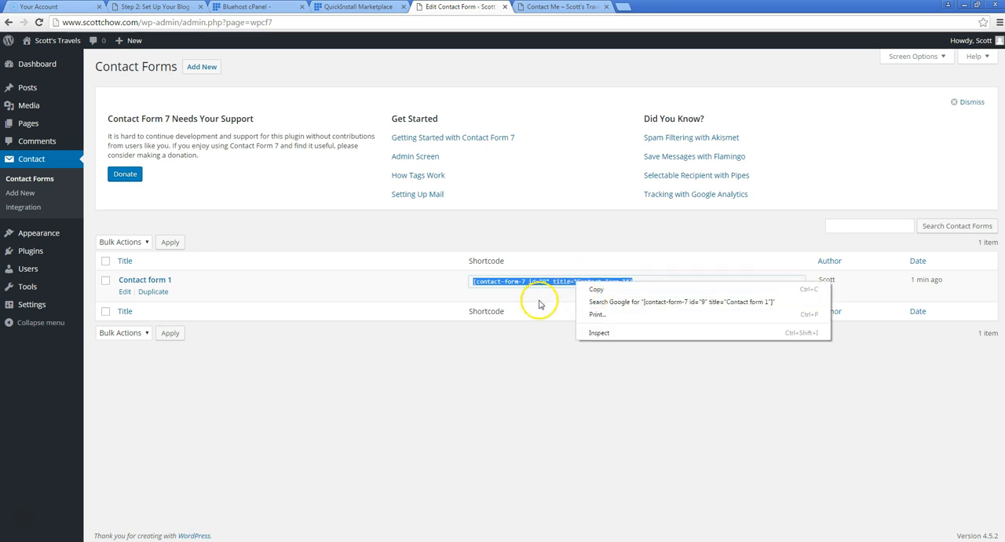
left_click(595, 290)
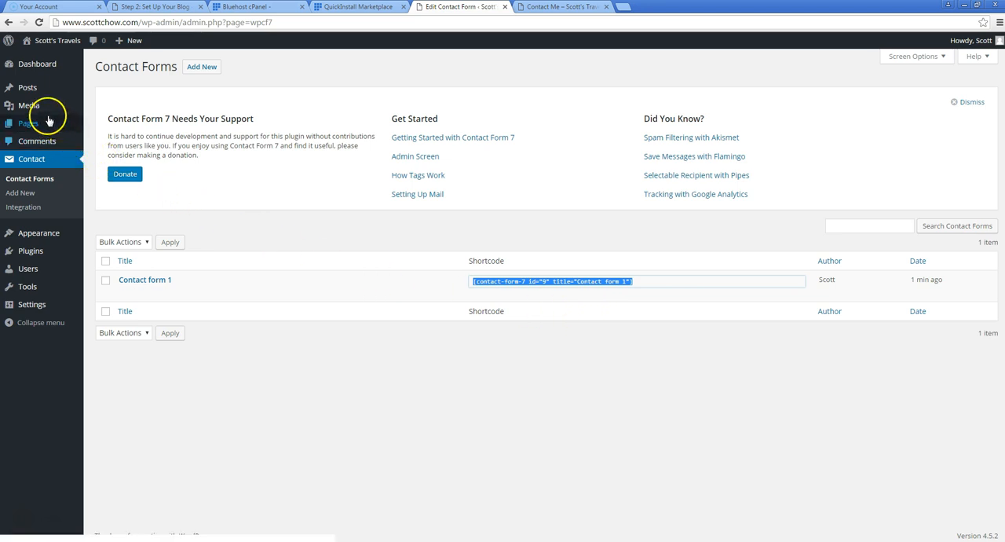
Open the Contact Me page for editing from the list of all pages
left_click(107, 125)
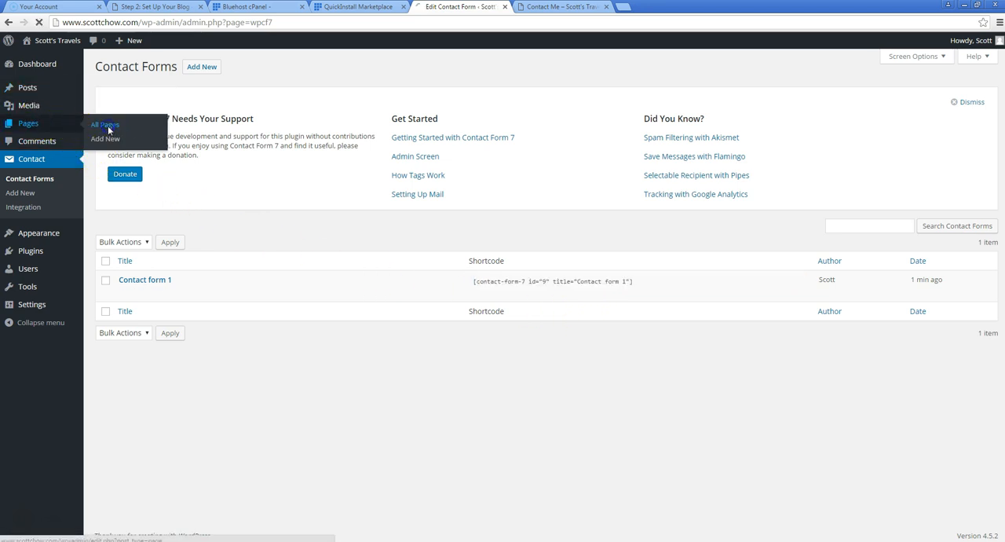
mouse_move(139, 180)
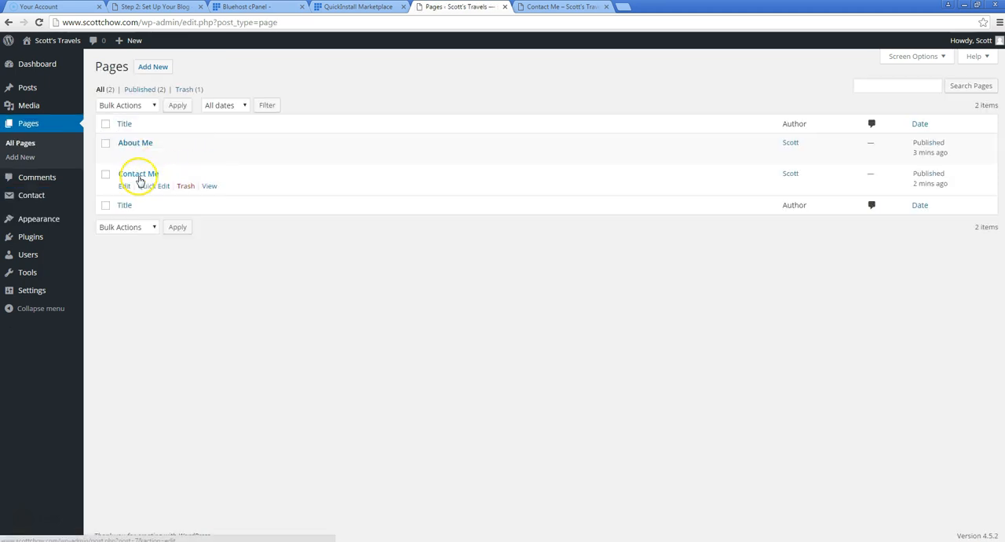
left_click(126, 187)
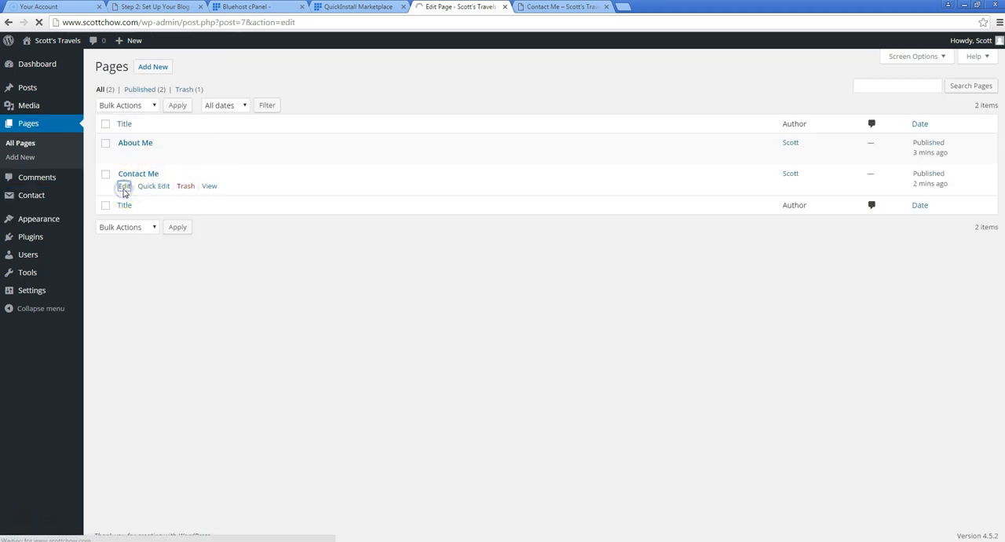
Add the shortcode [contact-form-7 id="9" title="Contact form 1"] below the Contact Me page's text and update the page
left_click(316, 204)
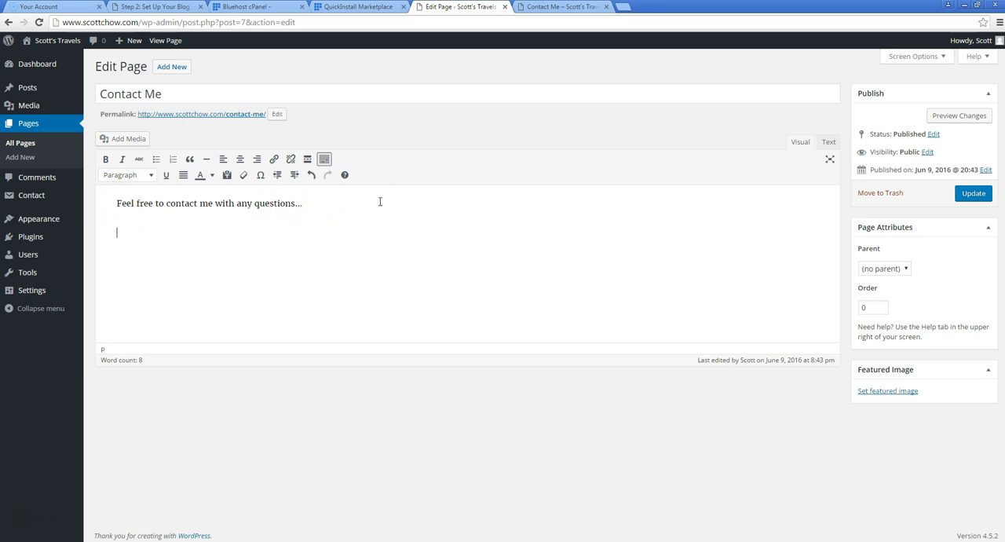
key("Return")
key("ctrl+v")
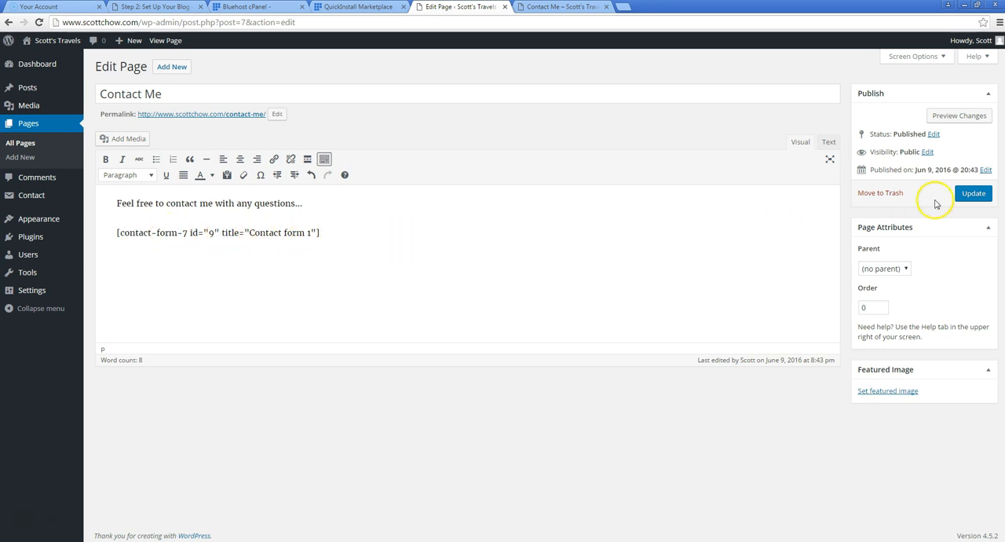
left_click(970, 194)
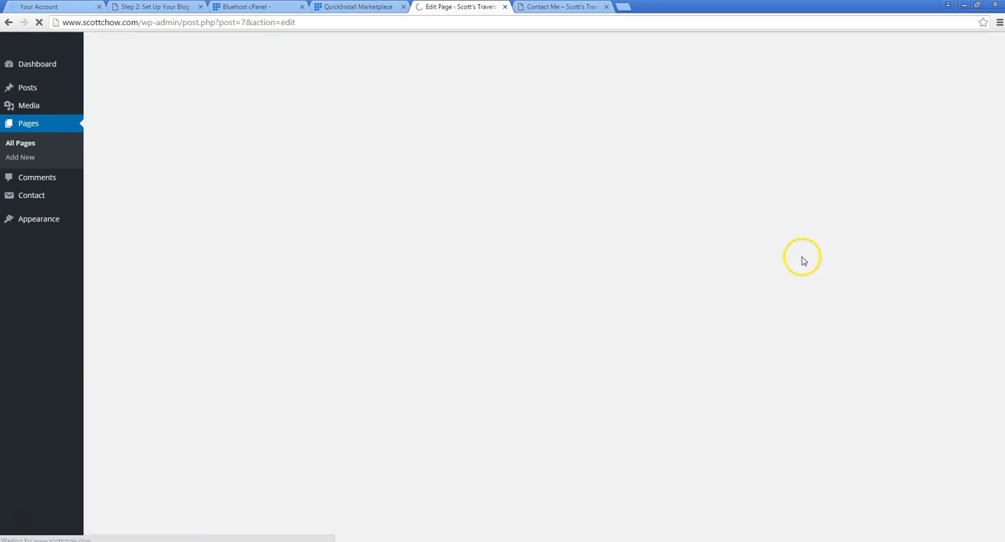
Reload the live Contact Me page, examine the contact form's fields down to the send button, and close the page
left_click(561, 6)
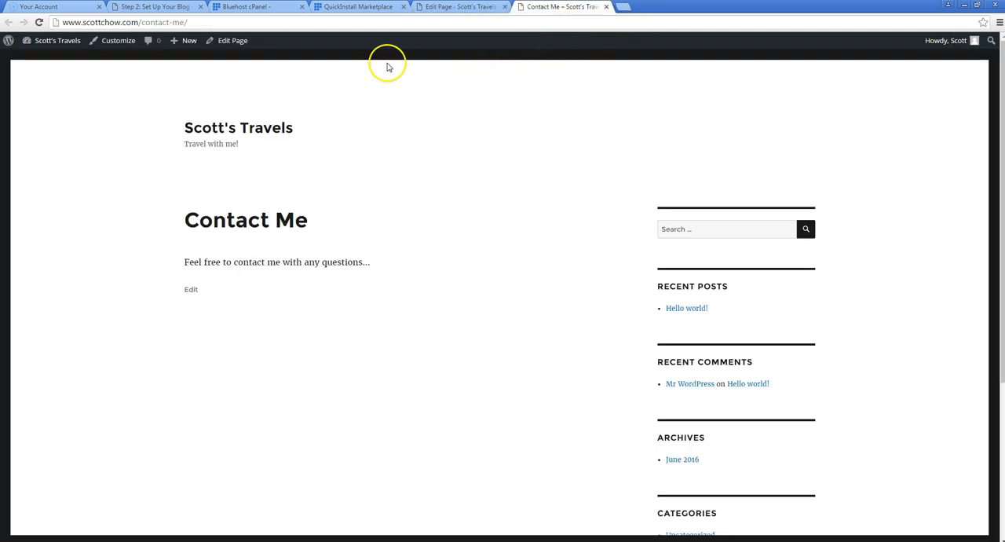
left_click(39, 22)
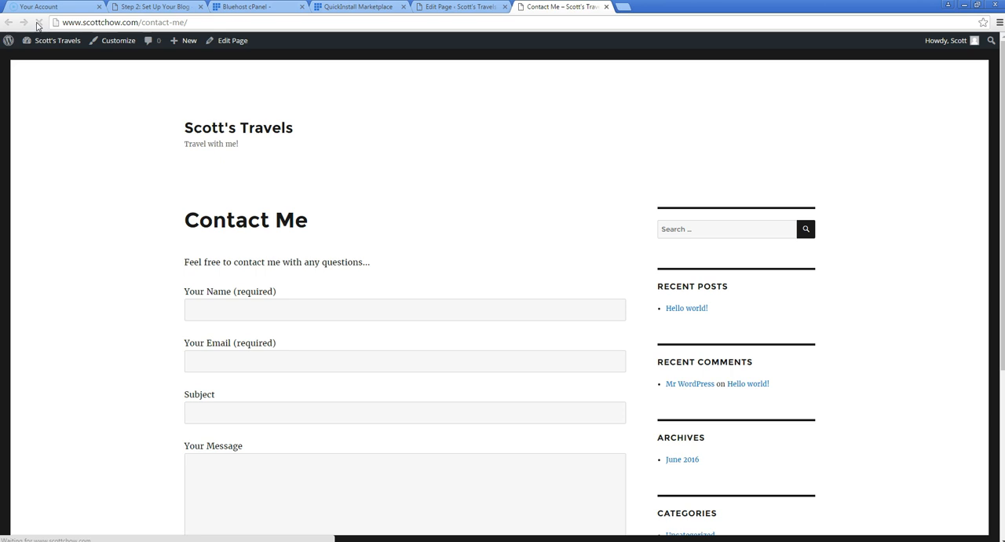
left_click(220, 309)
left_click(211, 359)
scroll(157, 309, "down", 2)
left_click(210, 306)
left_click(215, 362)
scroll(215, 362, "down", 3)
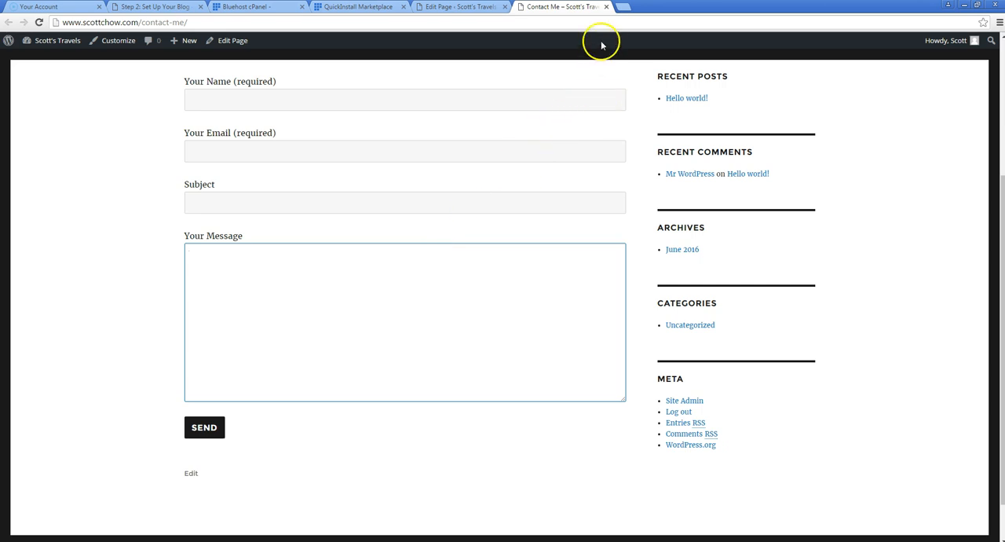
scroll(527, 218, "up", 3)
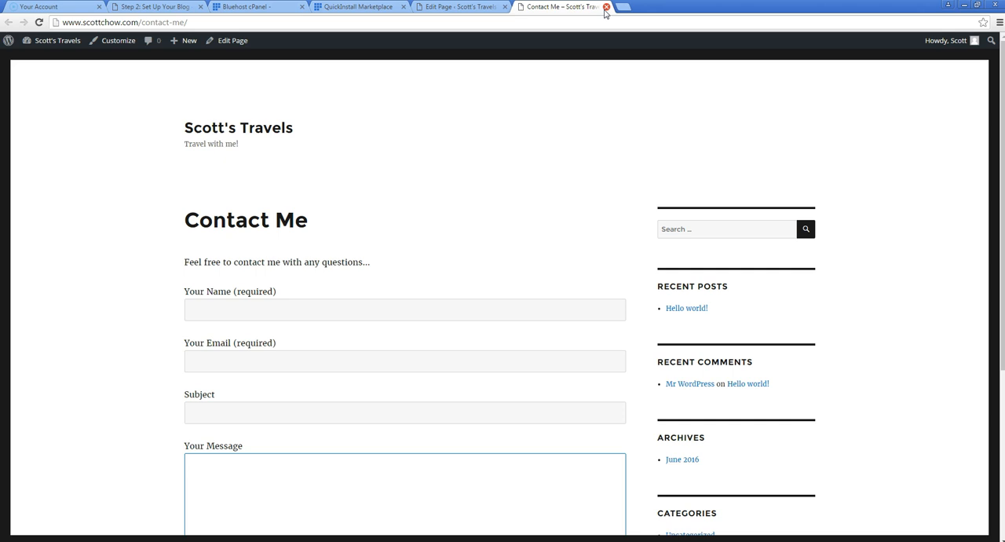
left_click(605, 8)
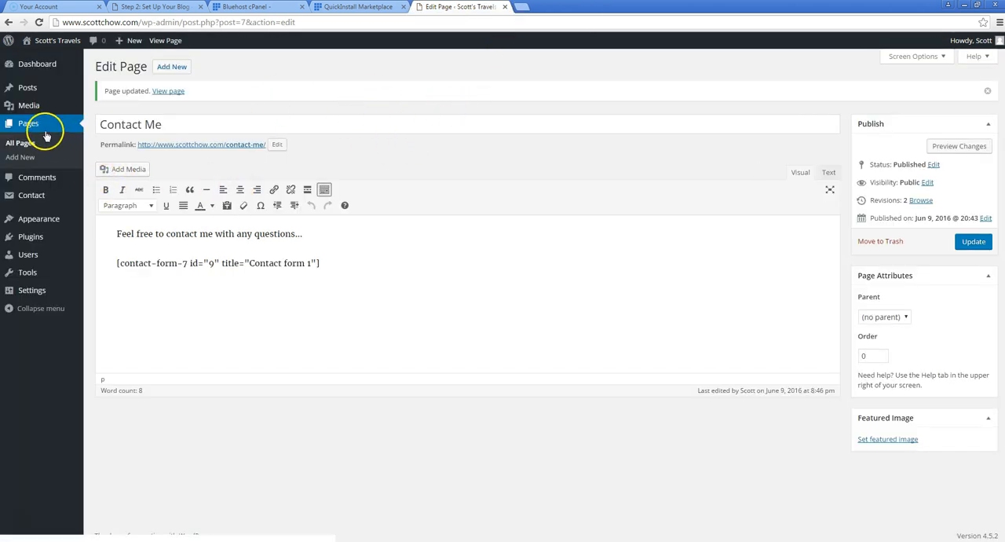
Move the sample "Hello world!" post to the trash from the list of all posts
left_click(39, 92)
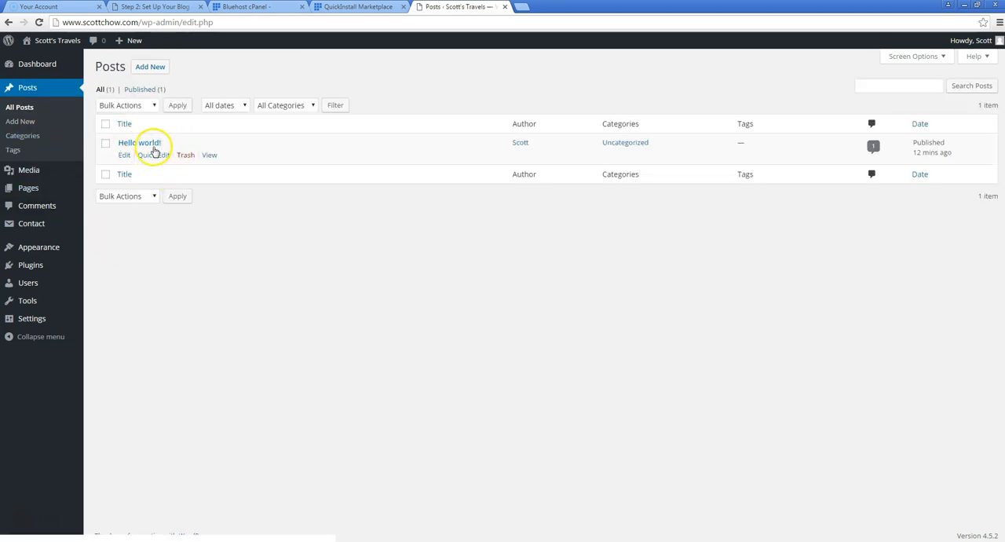
left_click(185, 155)
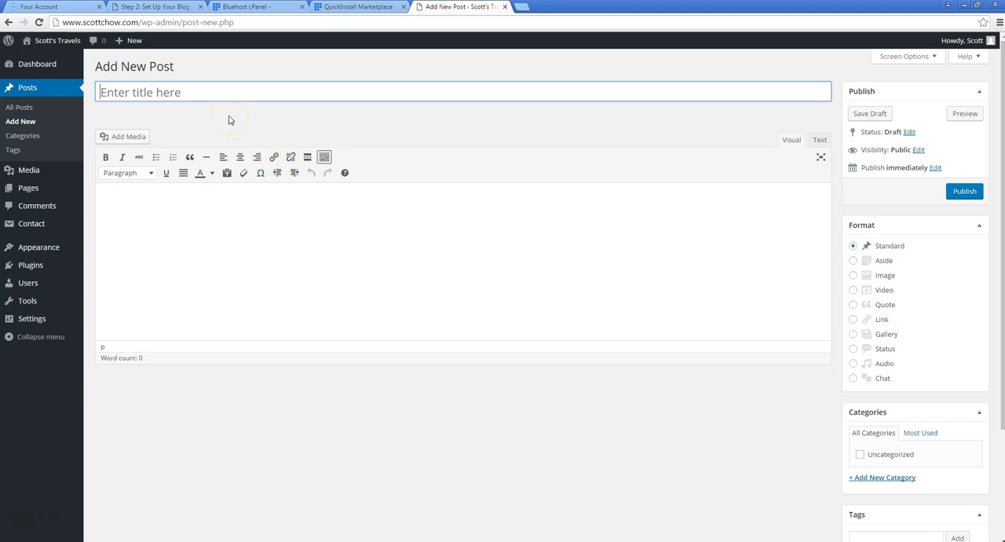
Title the new post "Fiji" and write "Check out my photos of Fiji!" as its body text, followed by a new line
type("Fiji")
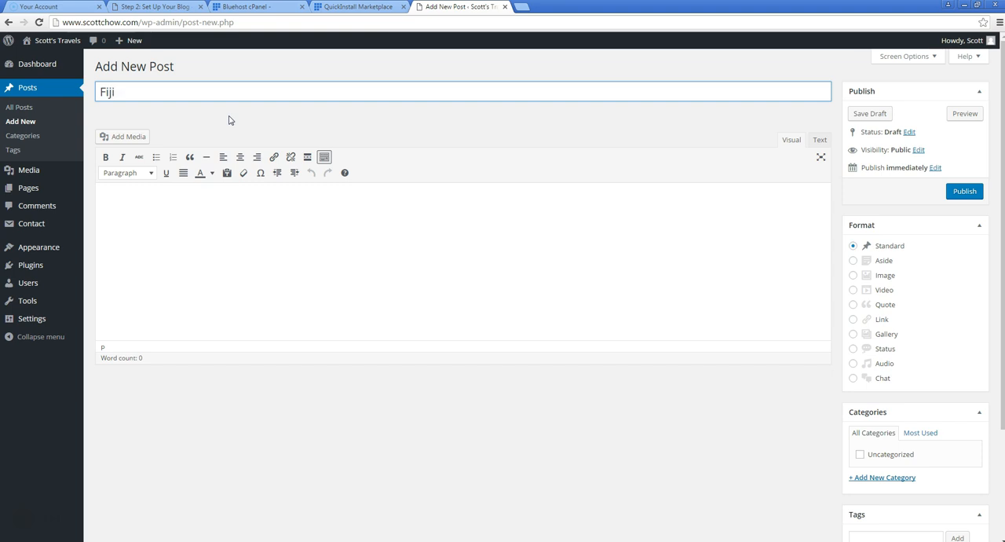
left_click(188, 238)
left_click(346, 210)
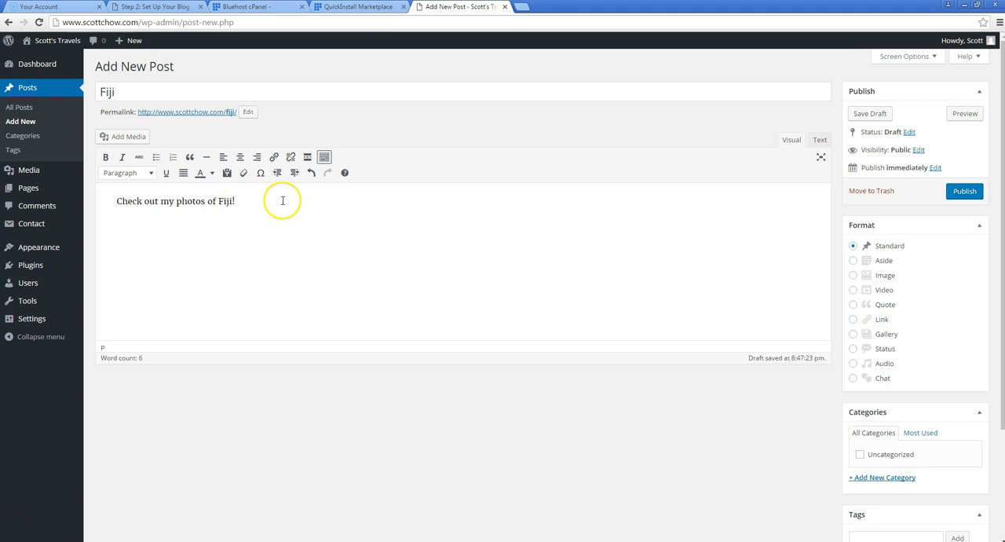
Upload the image file pexels-photo-28728-large to the media library from the Fiji post
left_click(140, 141)
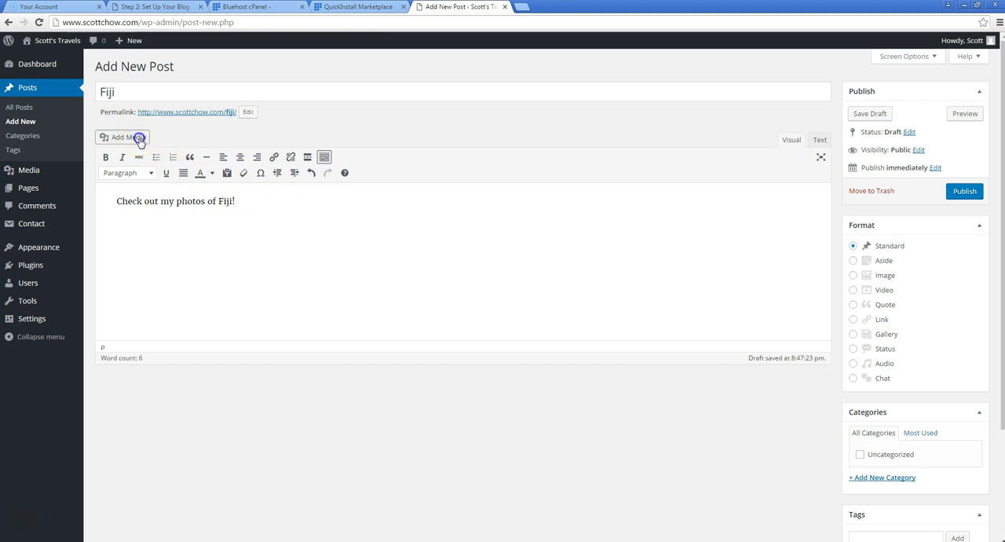
left_click(151, 85)
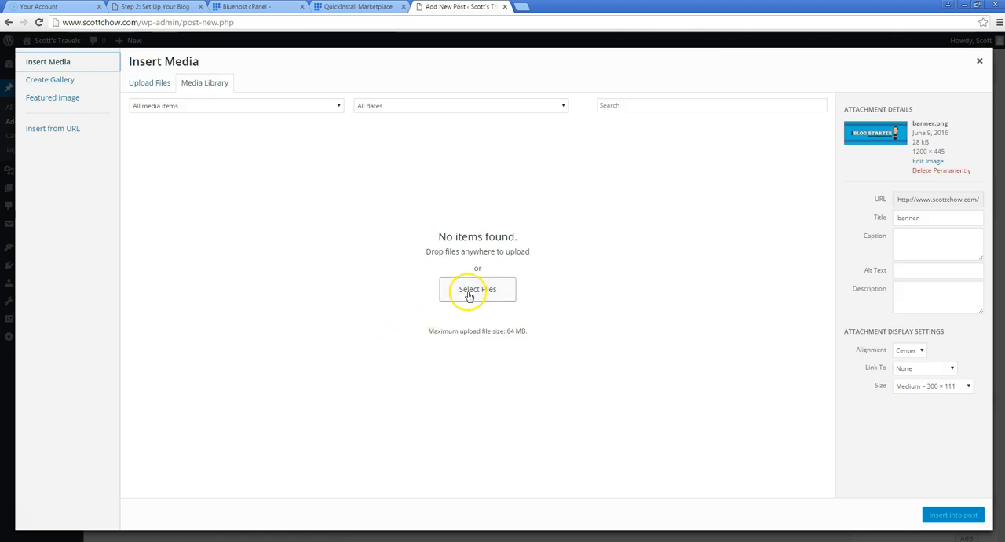
left_click(469, 293)
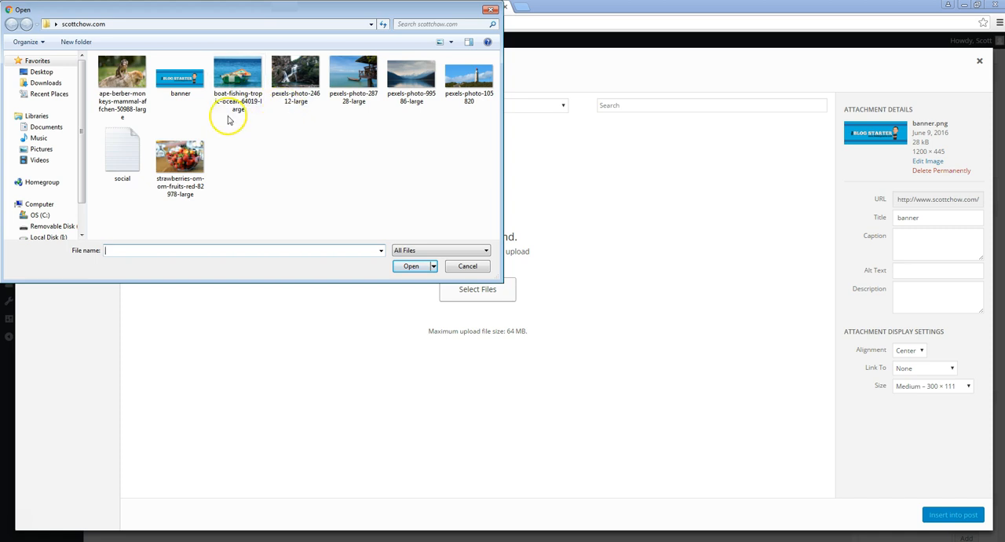
double_click(348, 78)
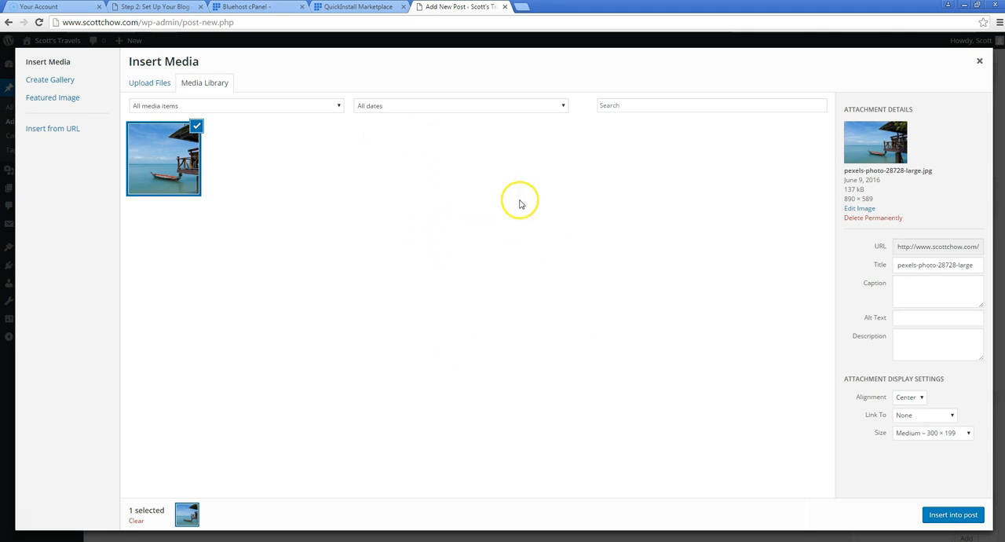
Search the web for free stock photos in a new browser tab and open the Pexels site
left_click(523, 8)
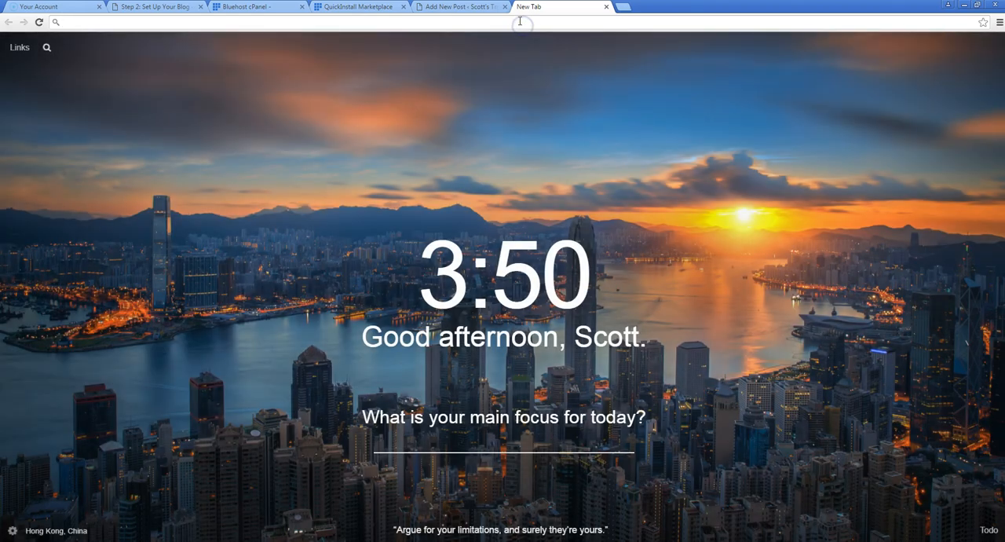
type("free stock phots")
key("Return")
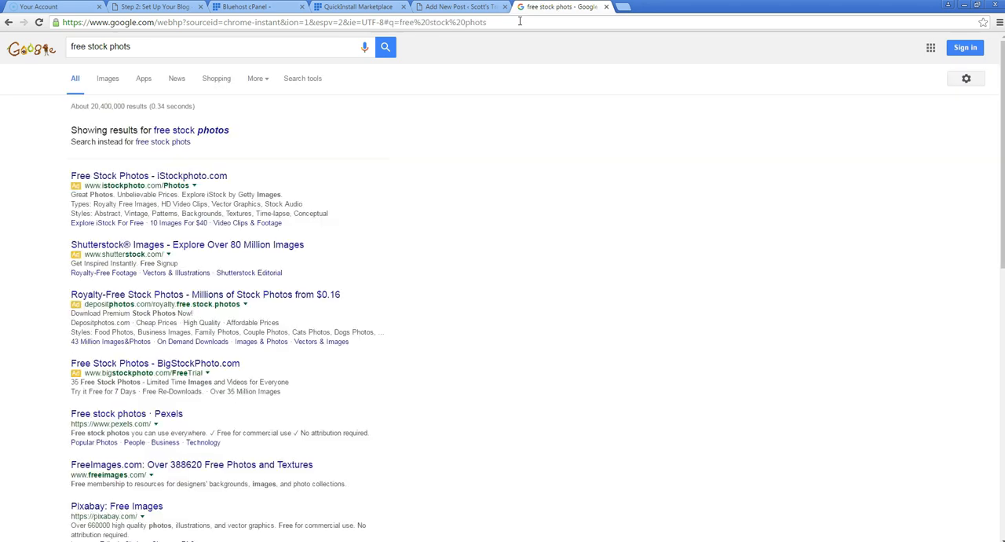
left_click(147, 415)
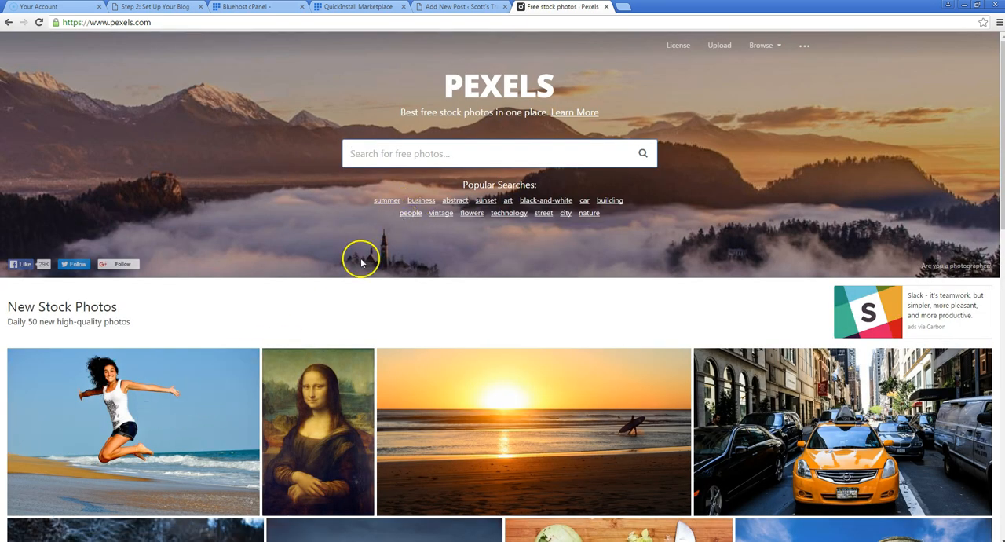
Browse the new stock photos on the Pexels home page for images suitable for blog posts
scroll(359, 253, "down", 3)
scroll(227, 302, "down", 5)
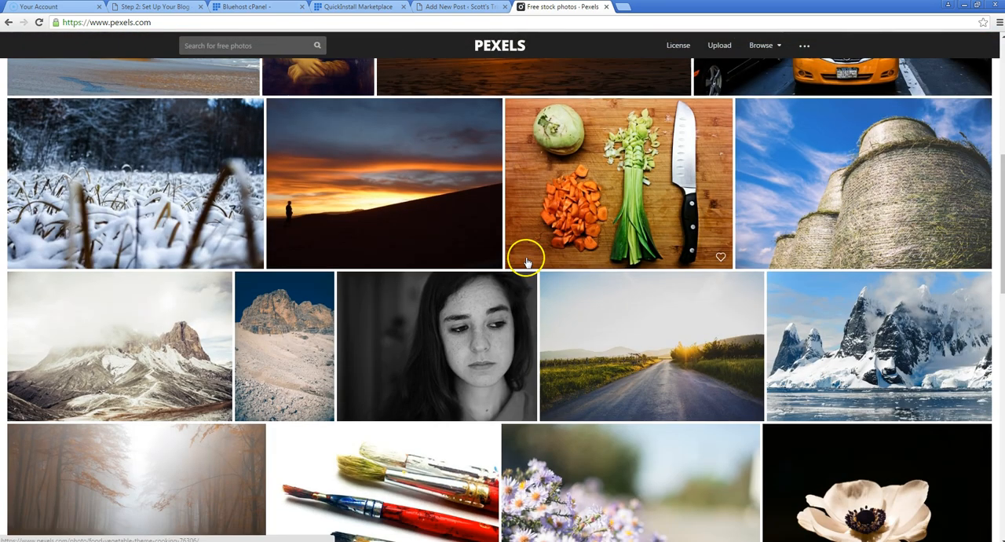
scroll(453, 263, "down", 2)
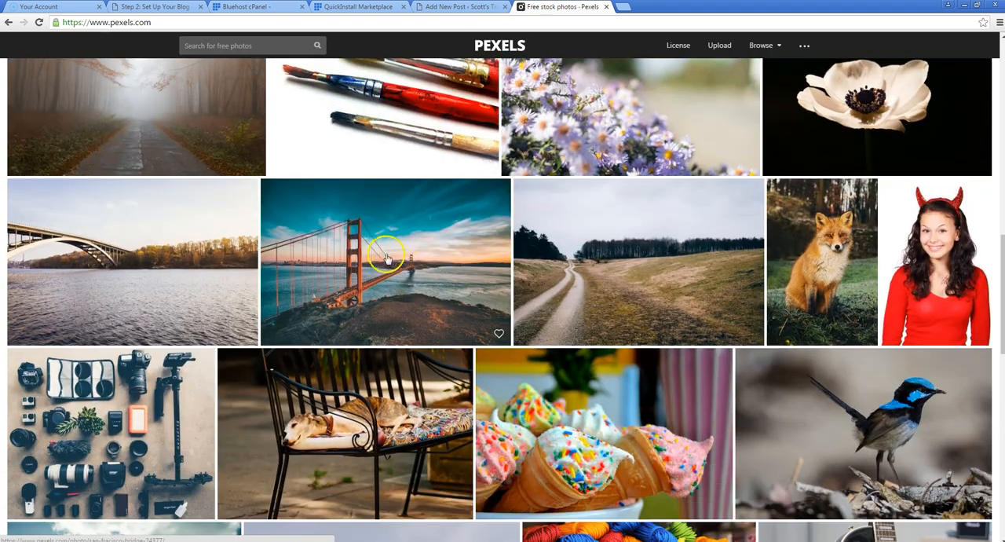
scroll(415, 267, "up", 3)
scroll(170, 377, "down", 6)
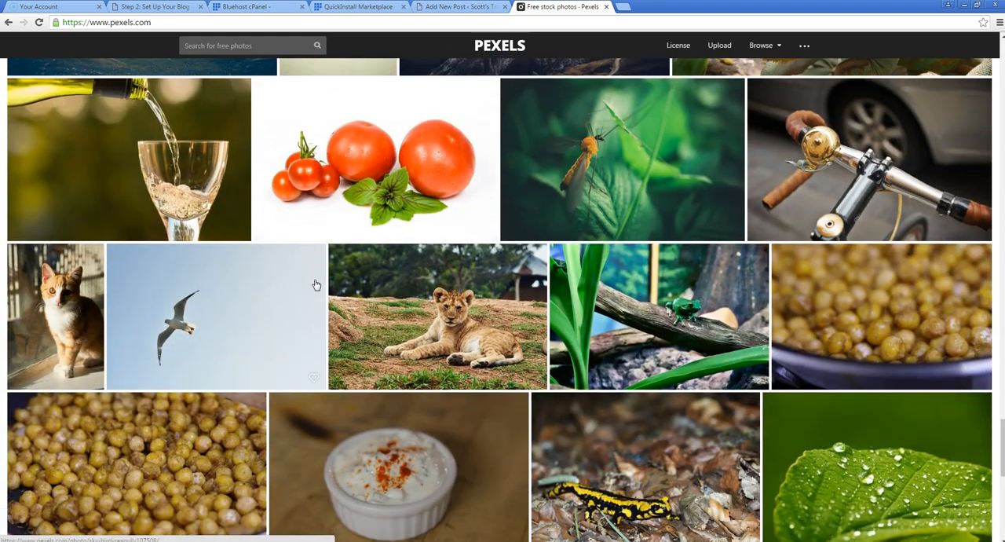
scroll(317, 283, "down", 4)
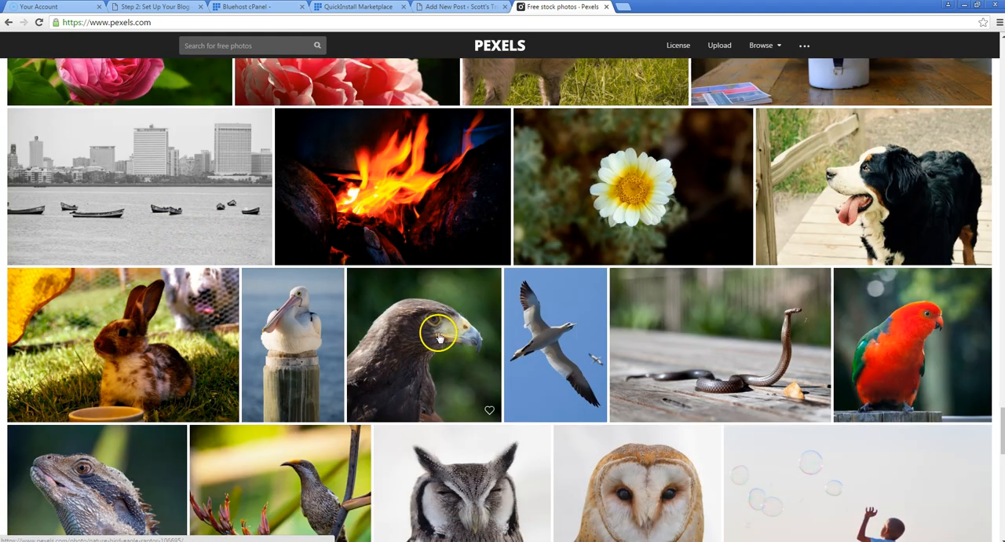
scroll(438, 336, "down", 6)
scroll(440, 330, "down", 8)
scroll(443, 317, "up", 8)
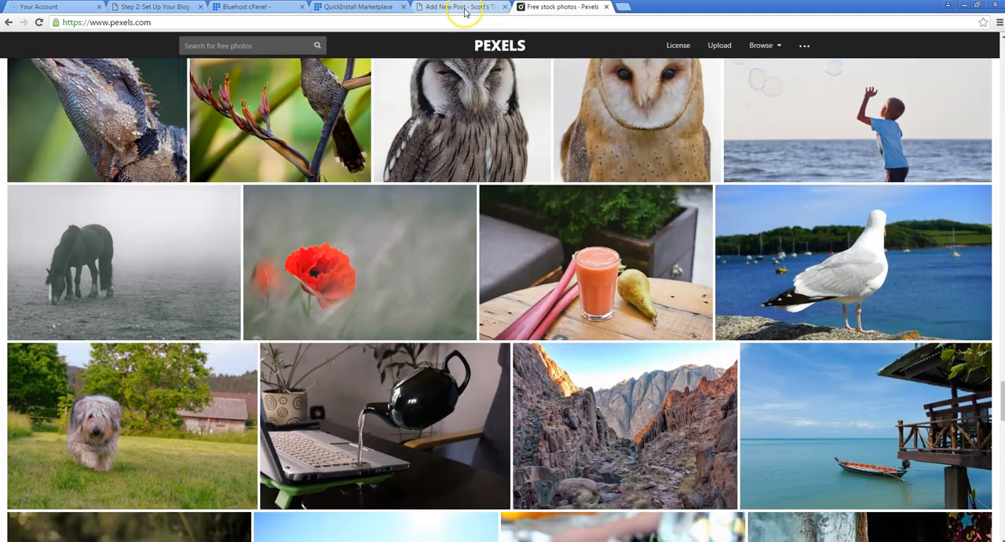
Return to the WordPress post and insert the uploaded photo centered, at Medium – 300 × 199 size, linked to its media file
left_click(464, 10)
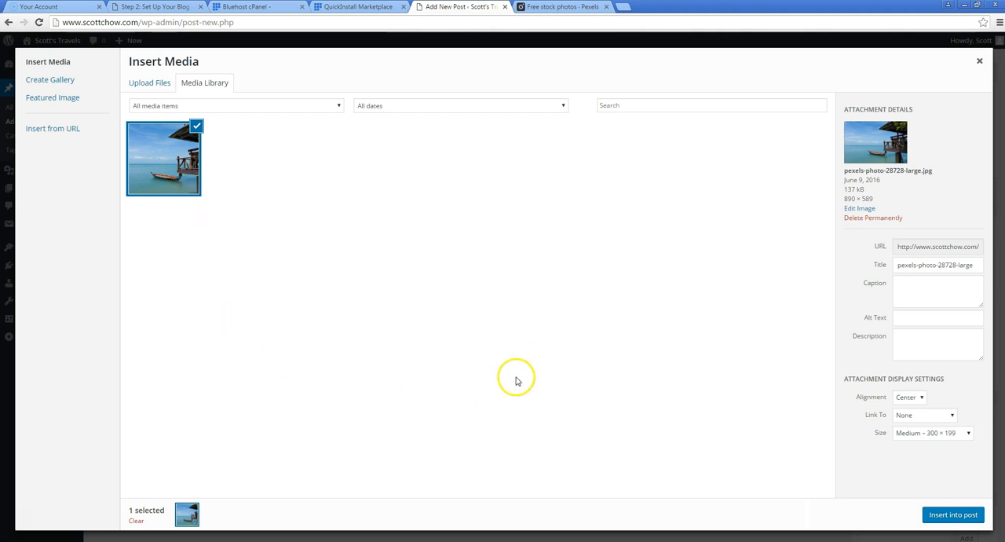
left_click(913, 400)
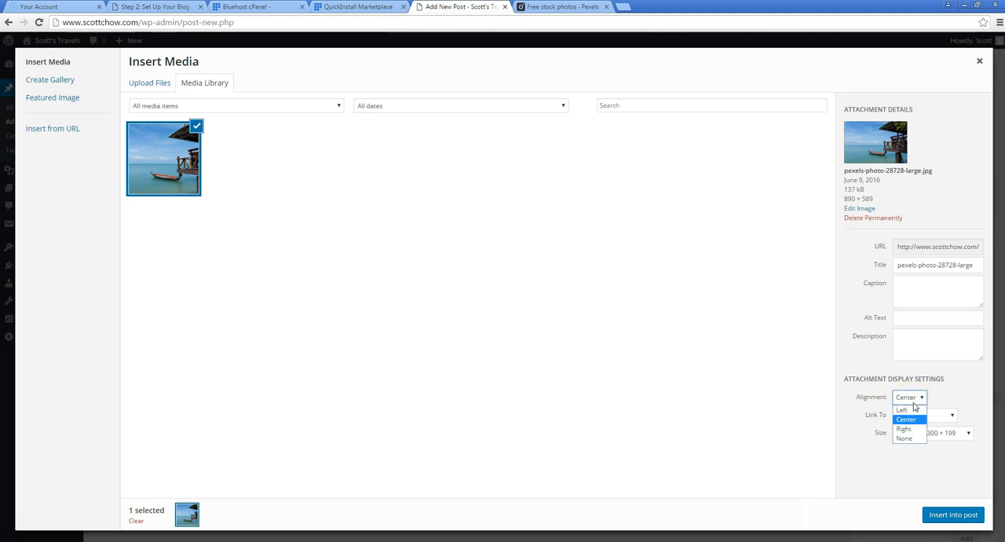
left_click(910, 421)
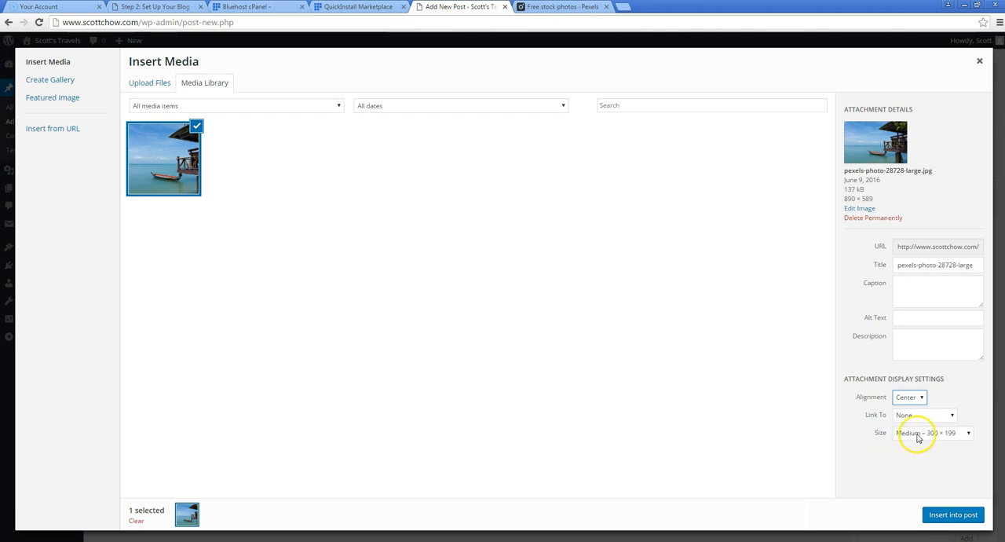
left_click(917, 433)
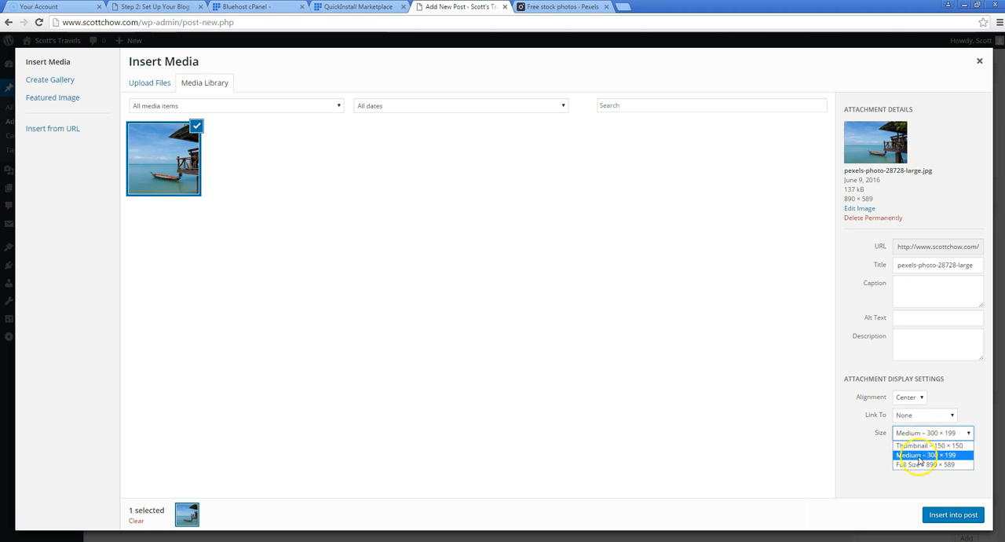
left_click(920, 456)
left_click(920, 468)
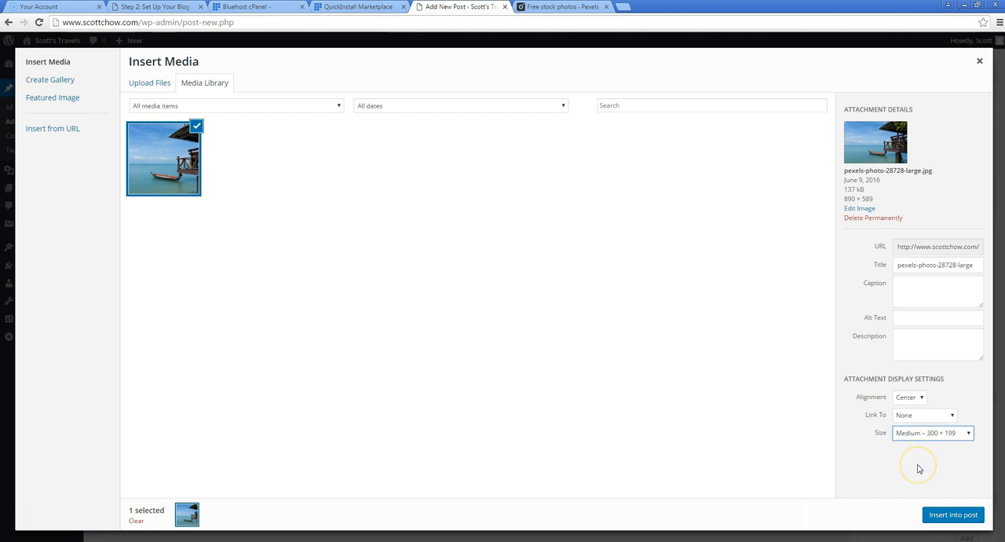
left_click(914, 418)
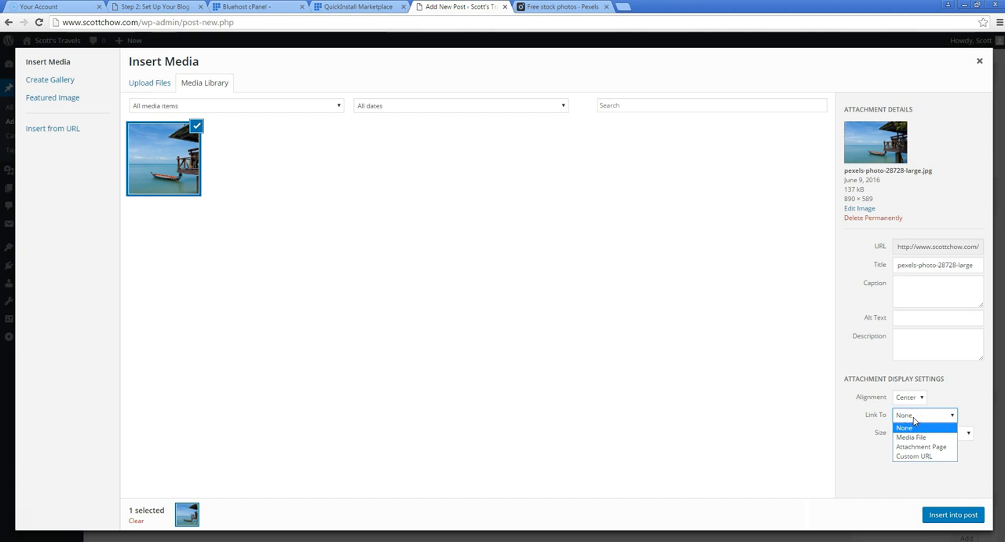
left_click(911, 438)
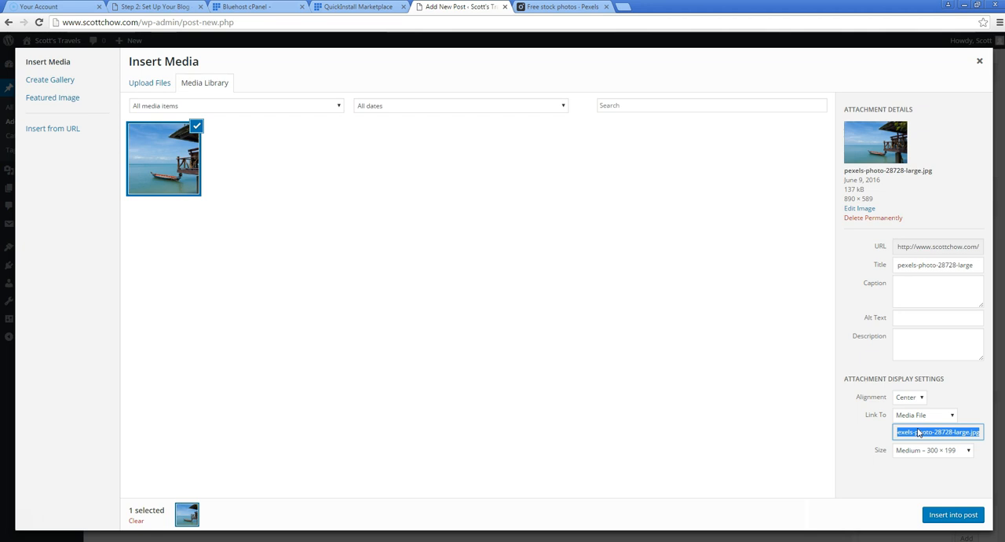
left_click(952, 515)
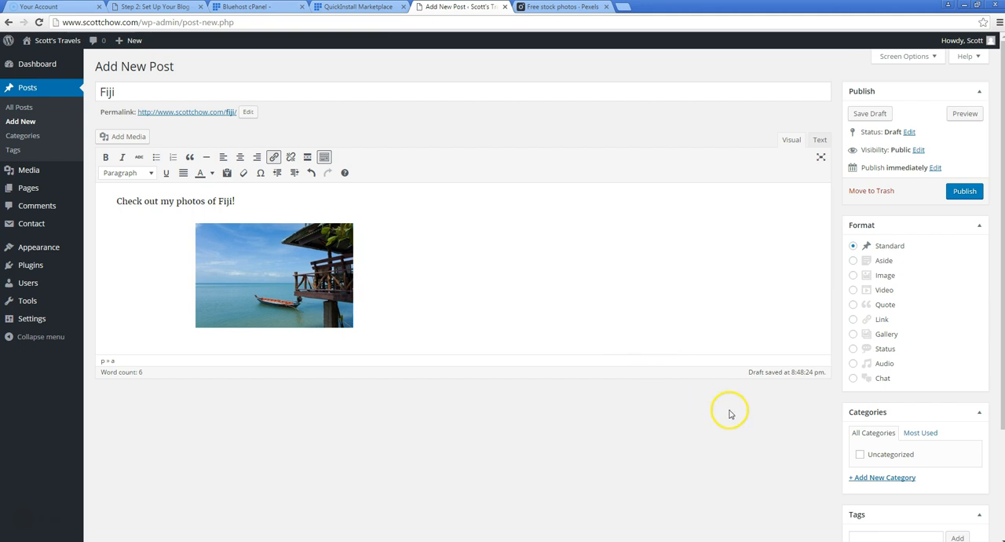
Set the uploaded boat photo from the media library as the Fiji post's featured image
scroll(729, 414, "down", 3)
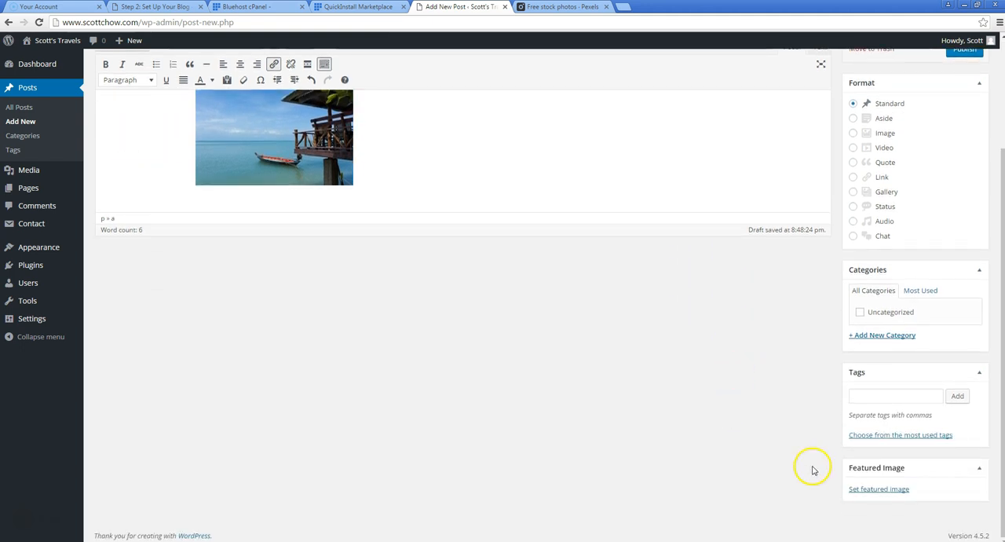
left_click(873, 495)
left_click(62, 174)
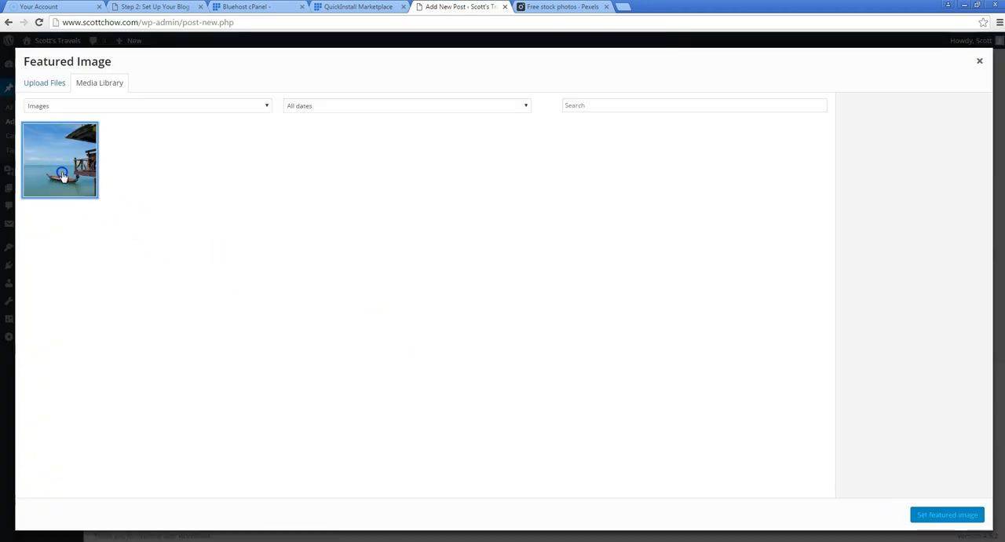
left_click(950, 515)
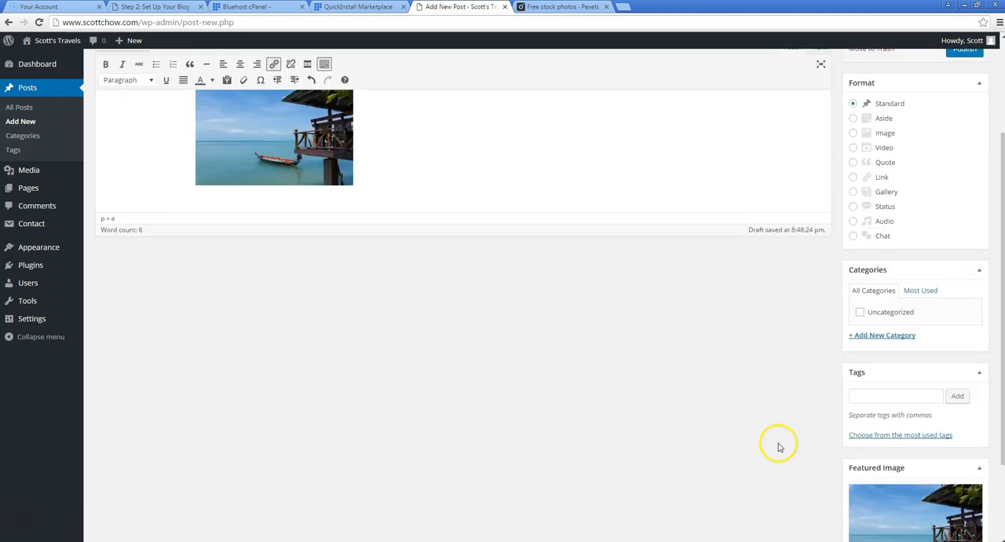
scroll(801, 452, "down", 1)
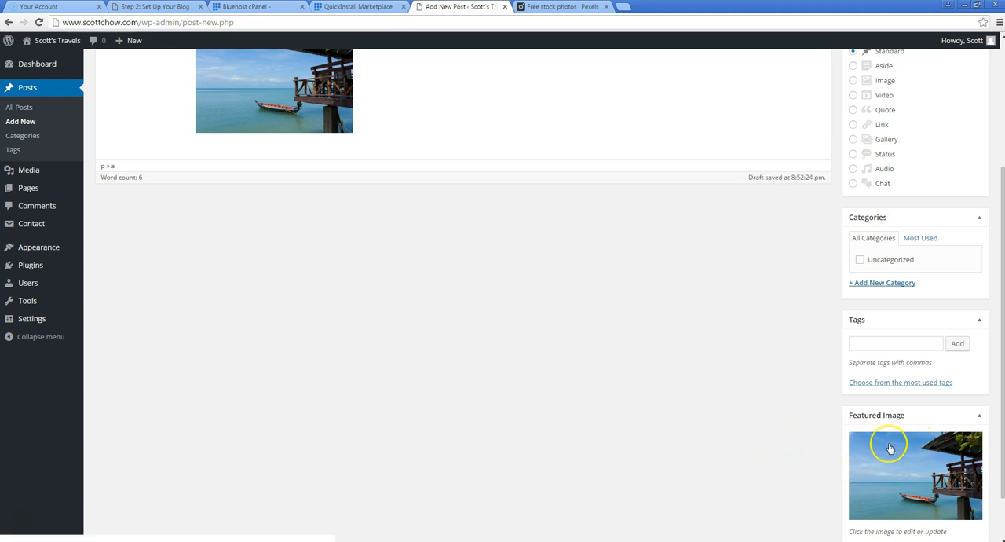
Create a new category named Travels and assign it to the Fiji post
scroll(749, 420, "up", 2)
scroll(747, 427, "up", 2)
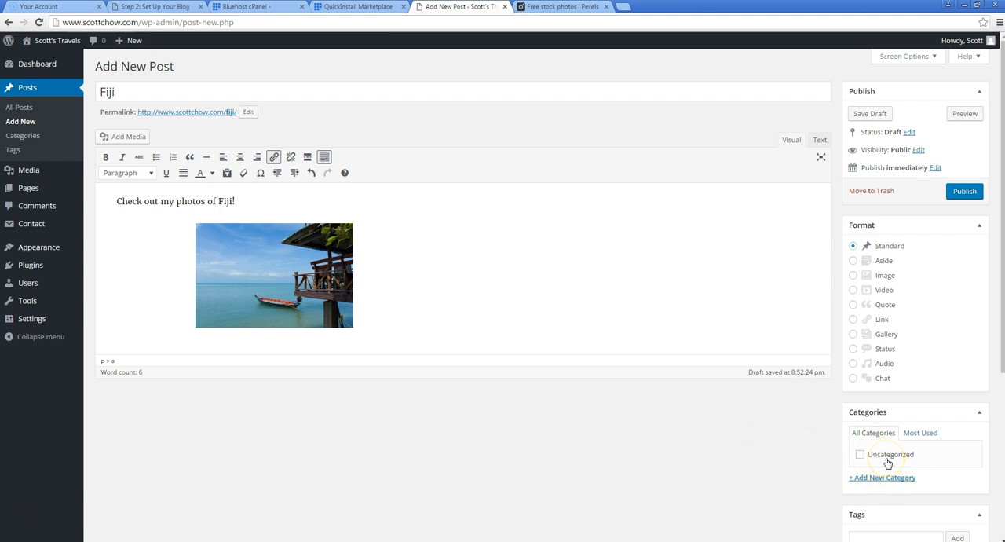
left_click(858, 478)
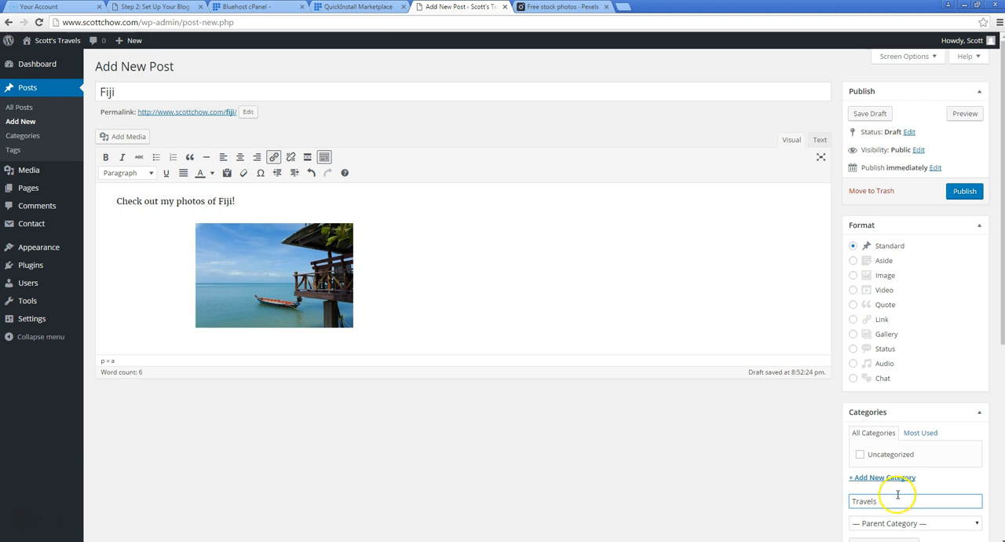
scroll(775, 434, "down", 2)
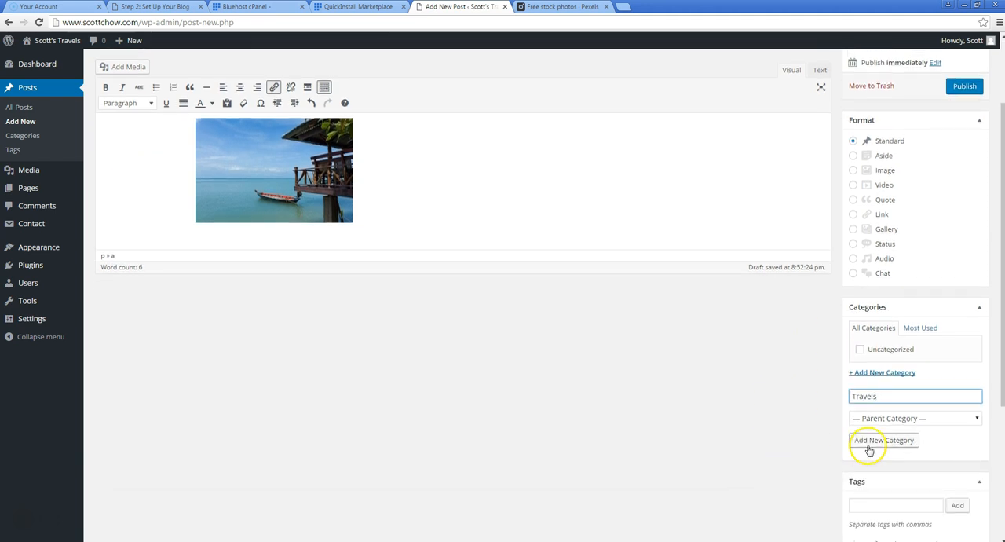
left_click(869, 449)
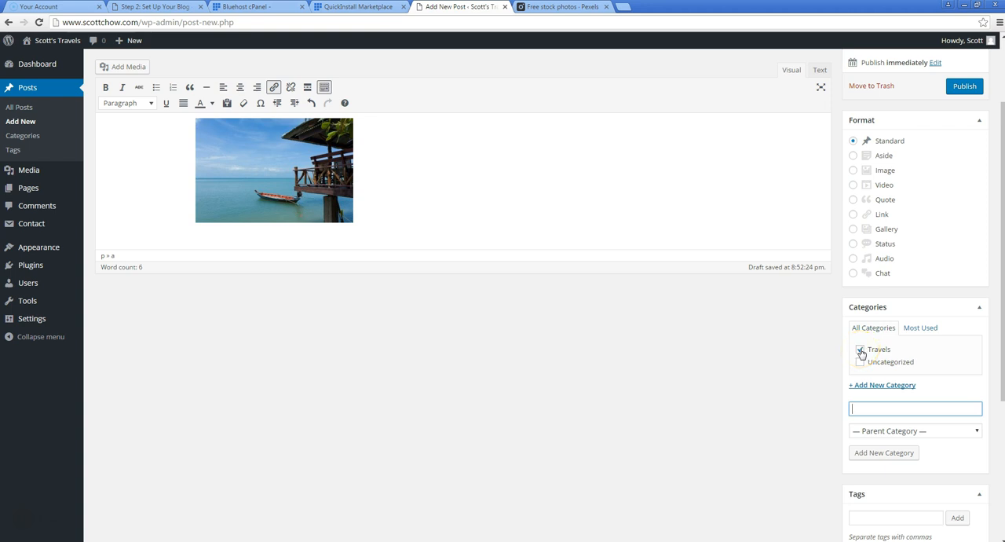
Check the Fiji post's content and settings, and publish it
scroll(782, 383, "up", 2)
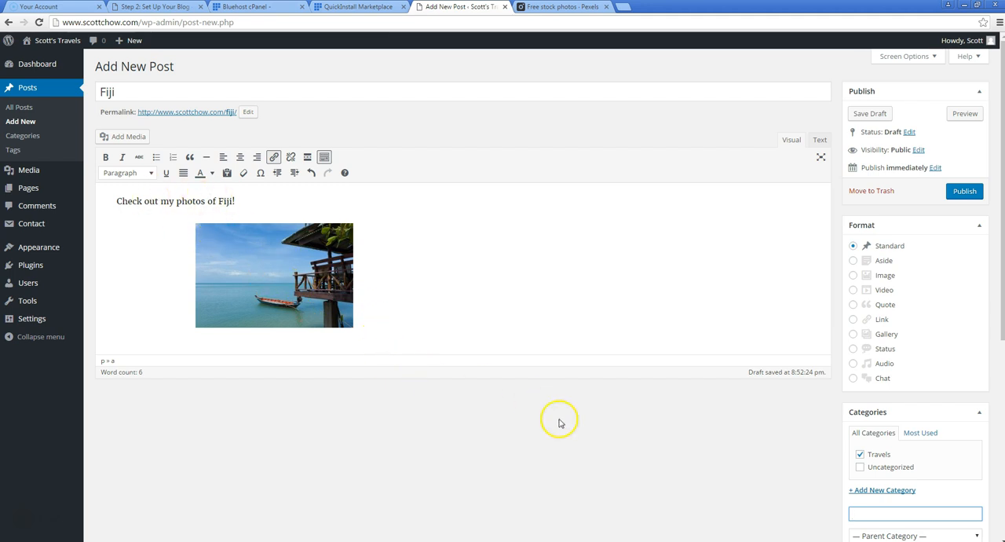
scroll(774, 417, "down", 3)
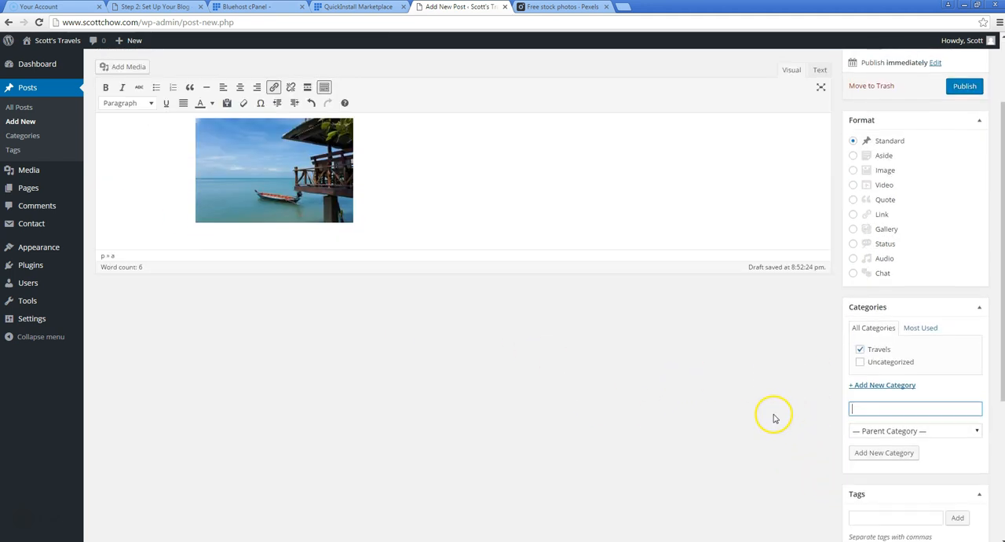
scroll(736, 442, "down", 1)
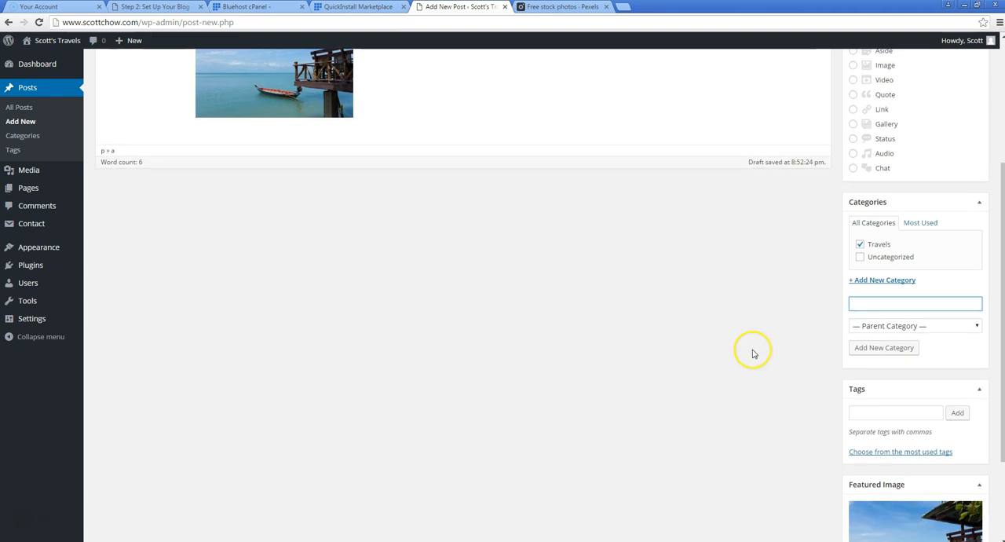
scroll(752, 350, "up", 4)
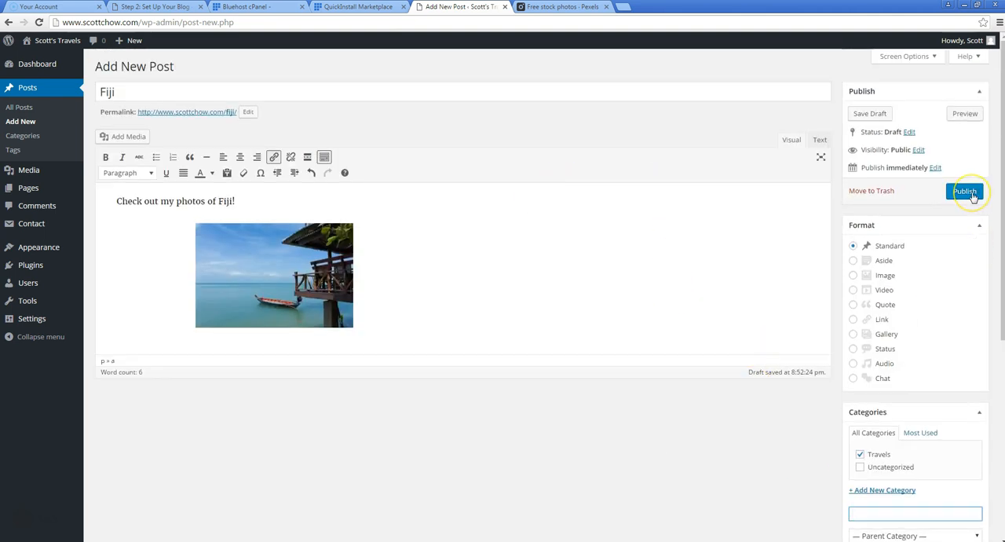
left_click(966, 192)
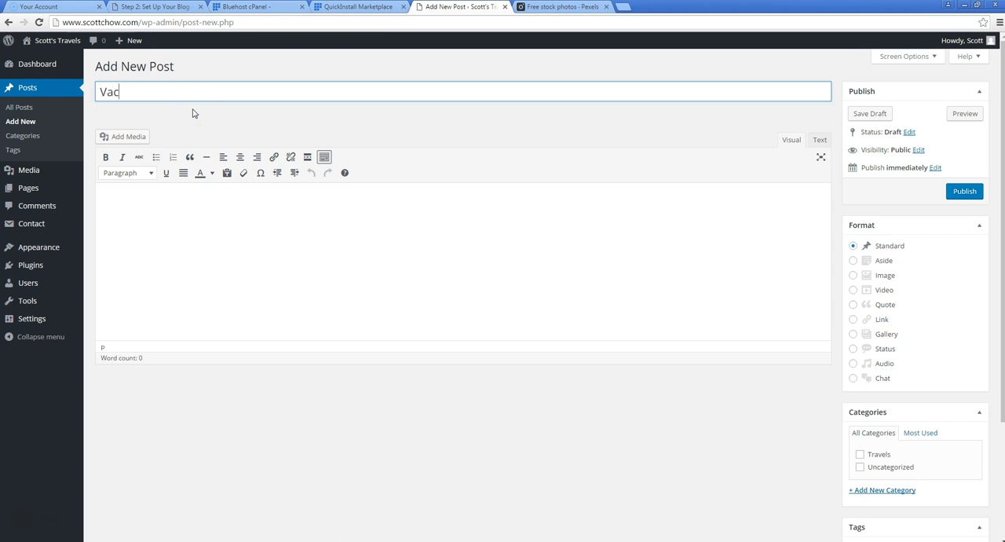
Start a new post titled Vancouver, upload pexels-photo-99586-large and insert it centered at Medium – 300 × 169 size, linked to its media file
left_click(206, 219)
left_click(164, 172)
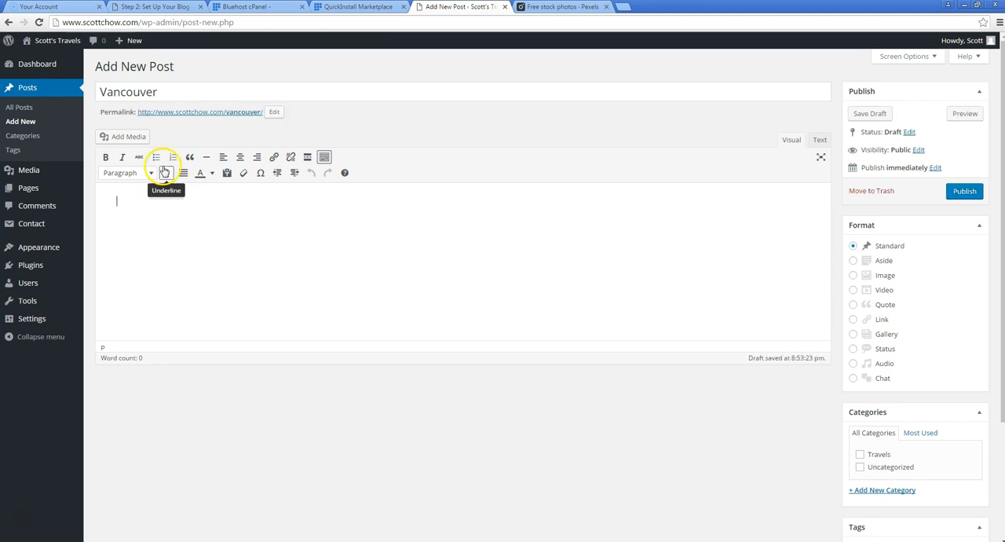
left_click(138, 137)
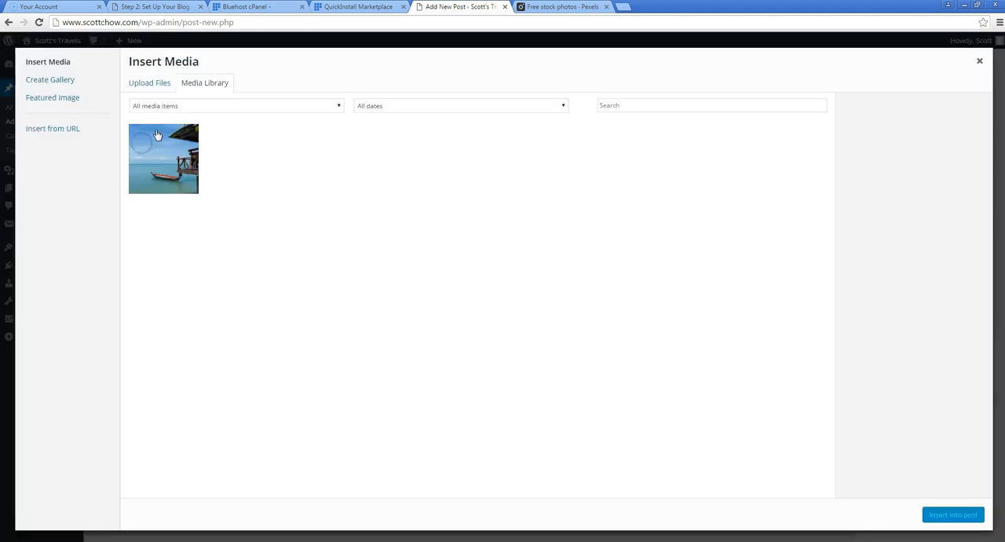
left_click(150, 85)
left_click(539, 265)
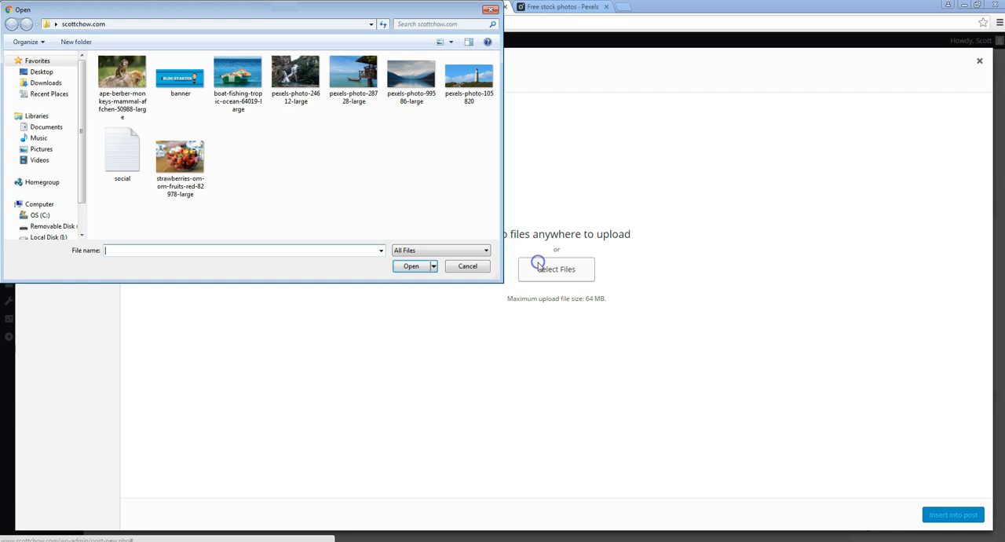
double_click(402, 83)
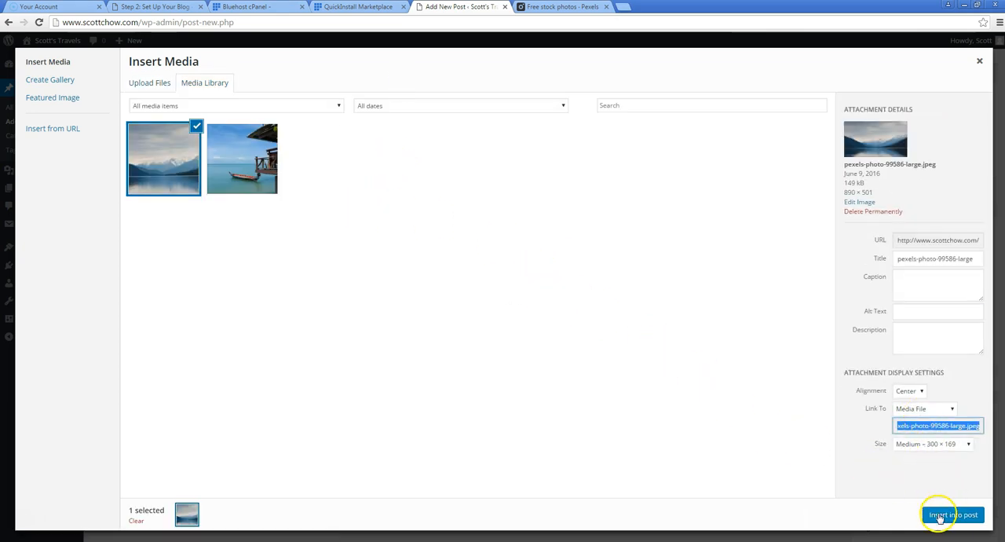
left_click(940, 518)
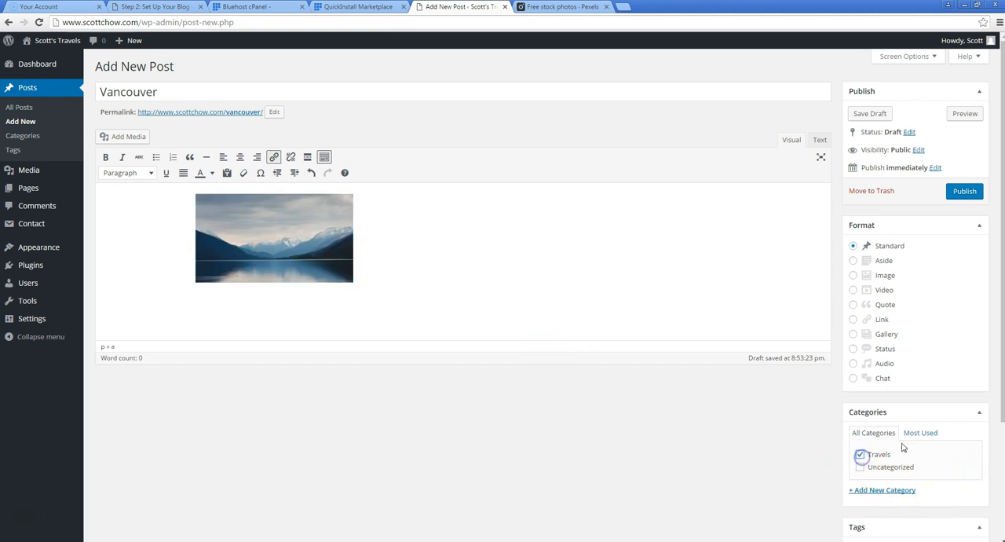
File the Vancouver post under Travels and set the mountain lake photo as its featured image
scroll(976, 351, "down", 3)
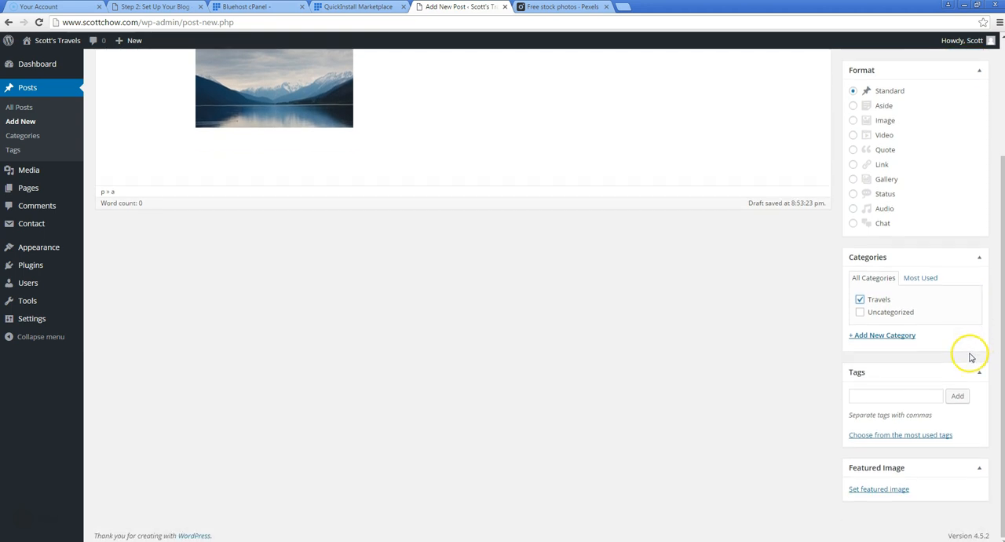
left_click(887, 489)
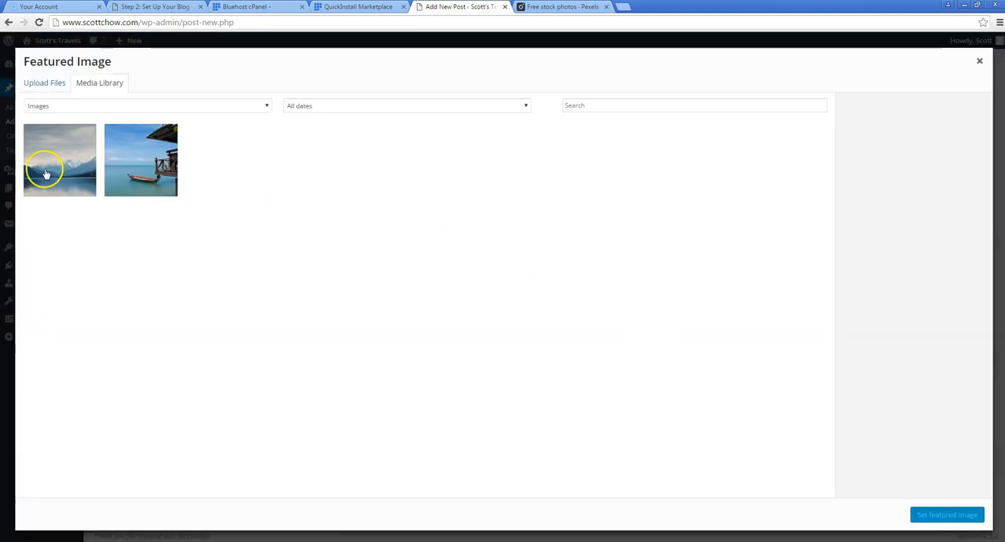
left_click(58, 174)
left_click(929, 515)
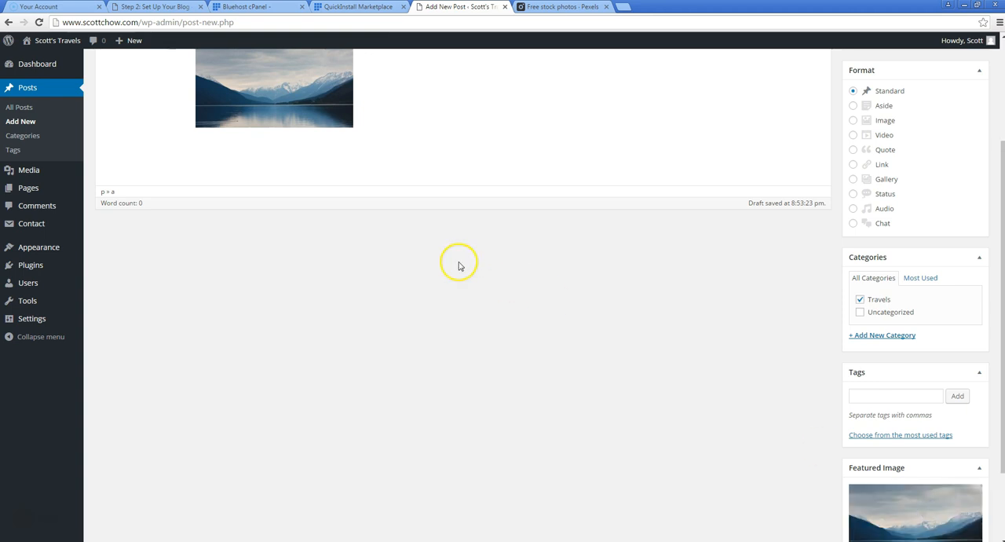
Publish the Vancouver post and start another post titled Jamaica
scroll(460, 262, "up", 3)
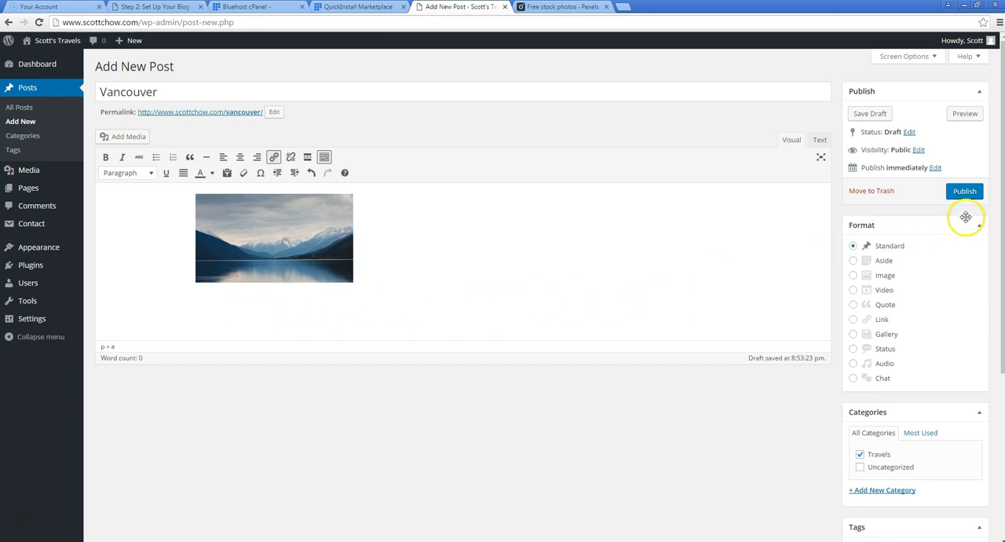
left_click(961, 193)
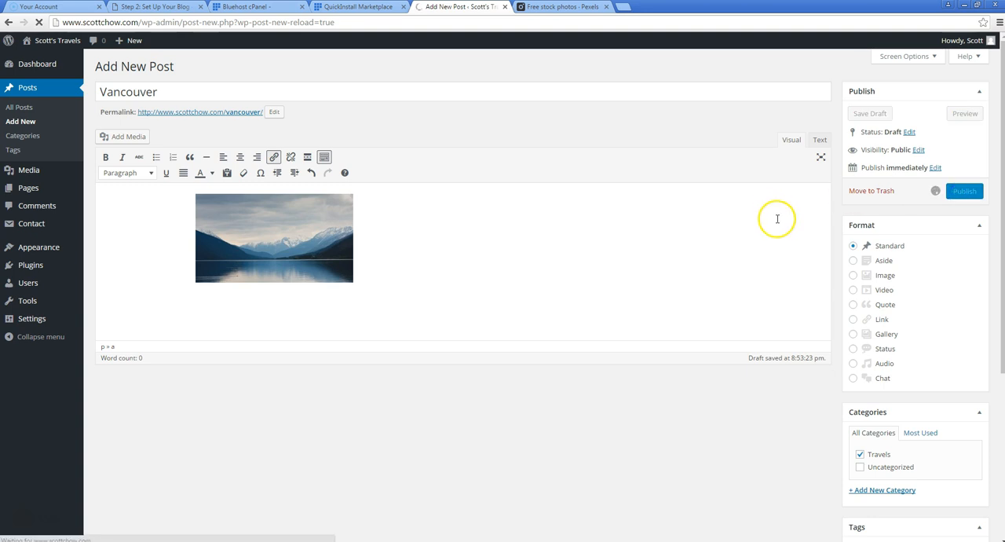
left_click(168, 66)
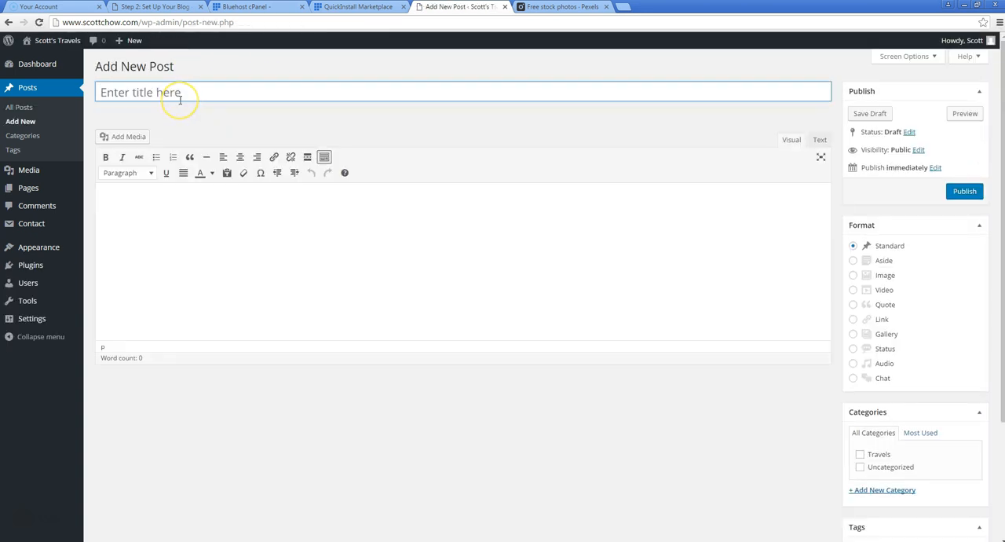
Upload boat-fishing-tropic-ocean-64019-large and insert it centered into the Jamaica post, linked to its media file
left_click(110, 136)
left_click(157, 84)
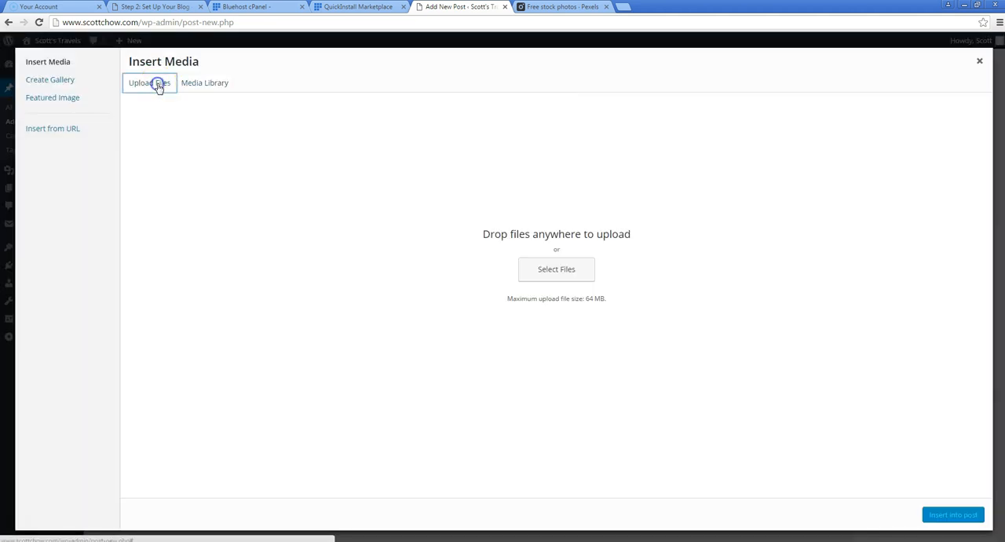
left_click(548, 278)
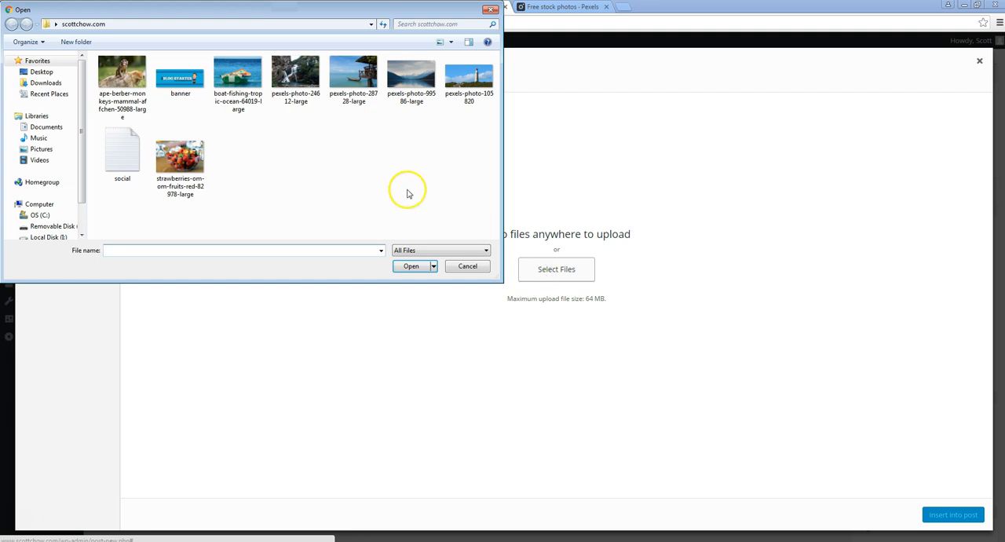
left_click(235, 86)
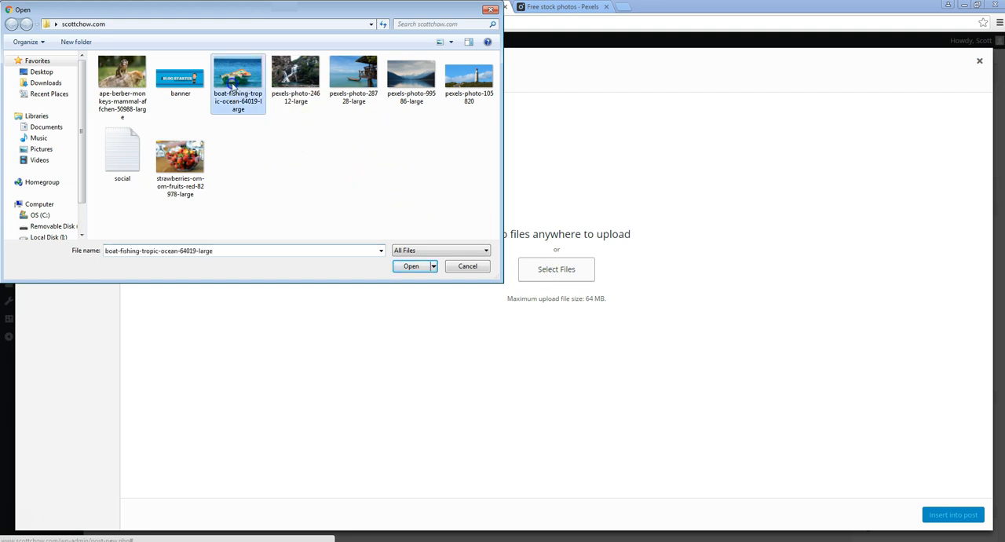
left_click(413, 267)
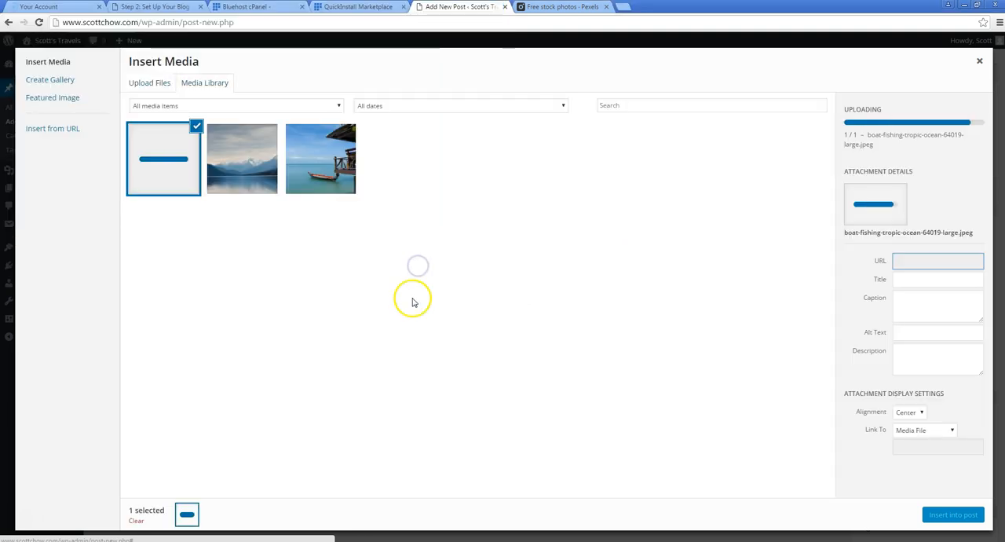
left_click(953, 514)
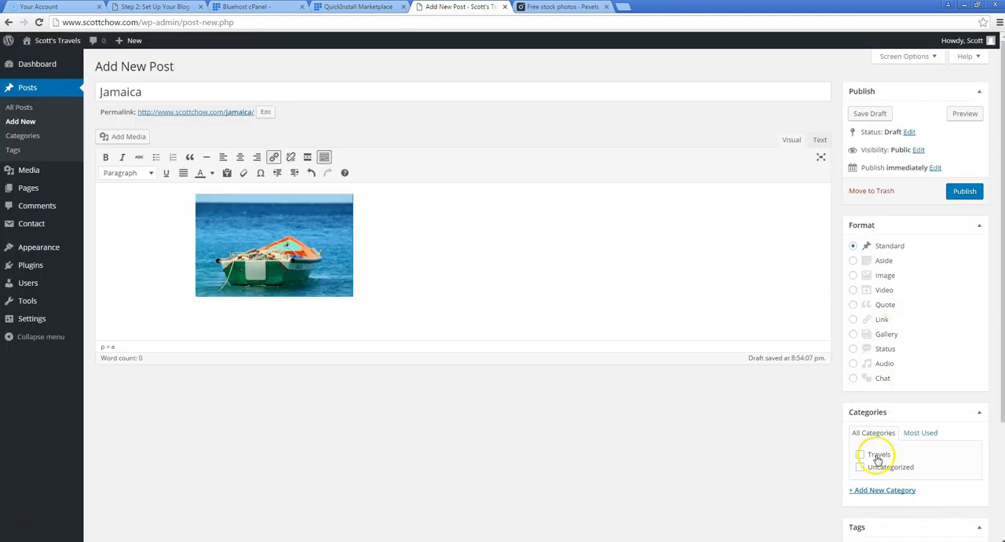
File the Jamaica post under Travels and set the green fishing boat photo as its featured image
scroll(795, 416, "down", 2)
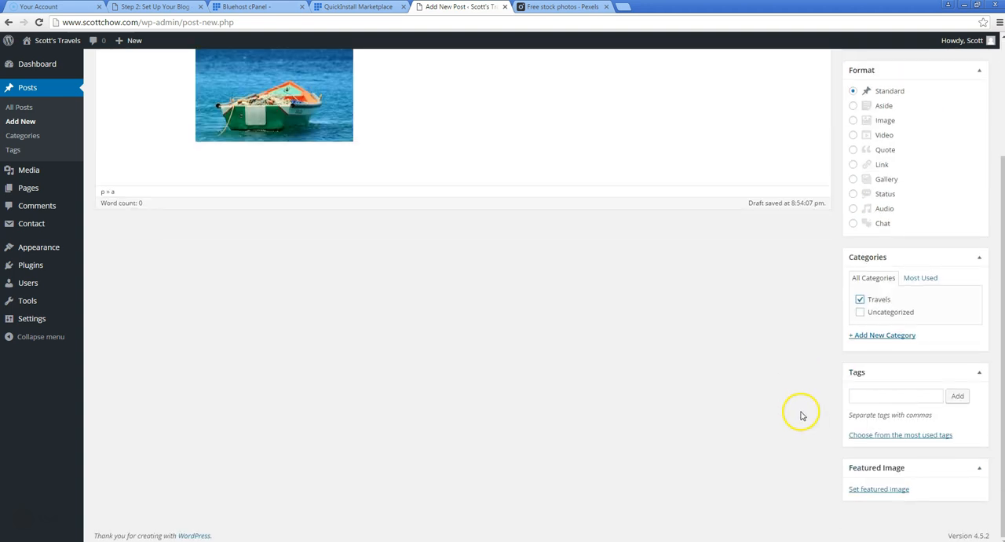
left_click(861, 487)
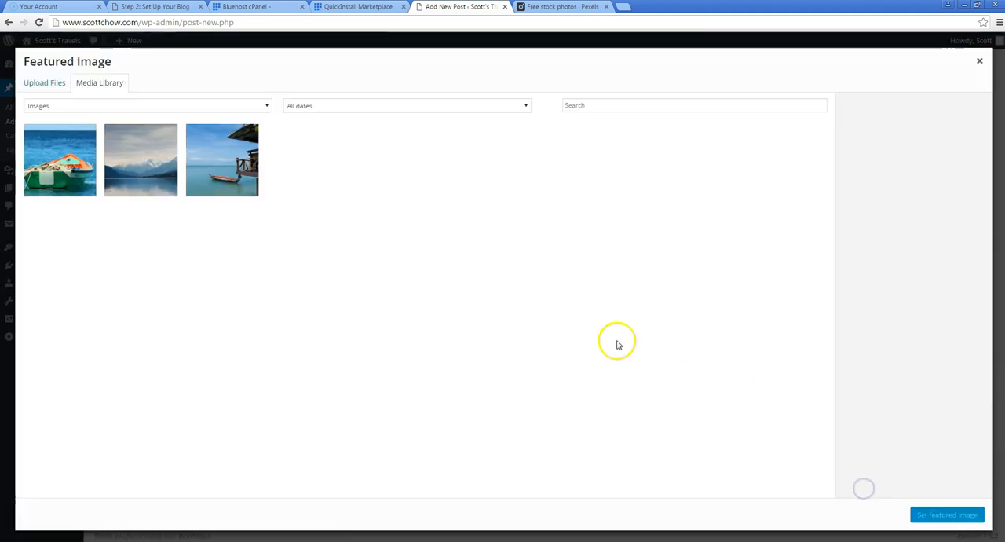
left_click(48, 175)
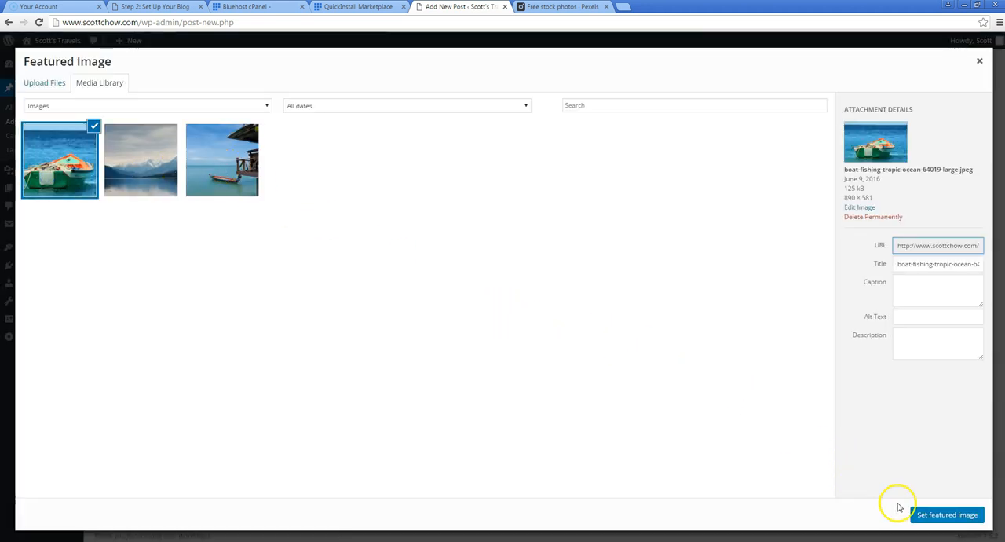
left_click(935, 512)
Publish the Jamaica post and start another new post
scroll(616, 342, "up", 2)
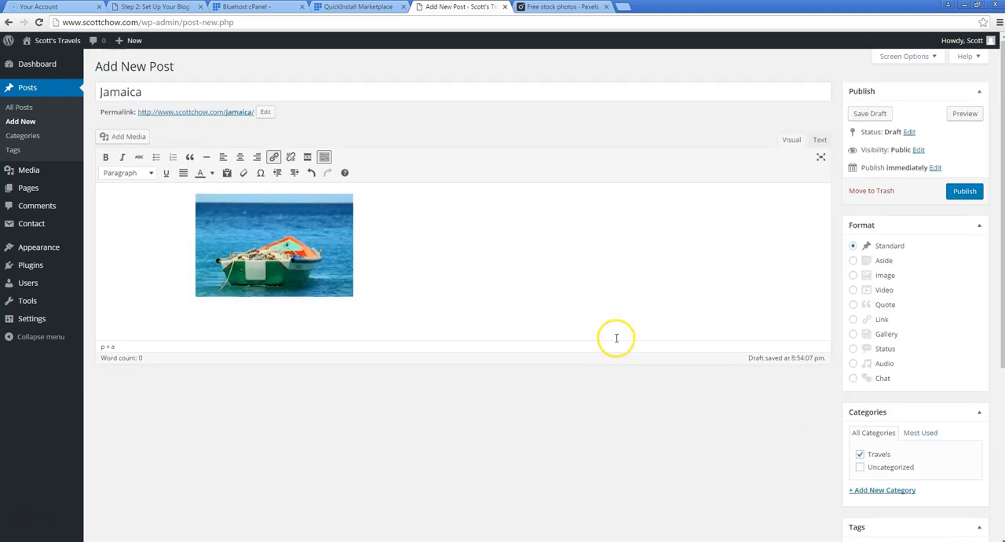
left_click(964, 192)
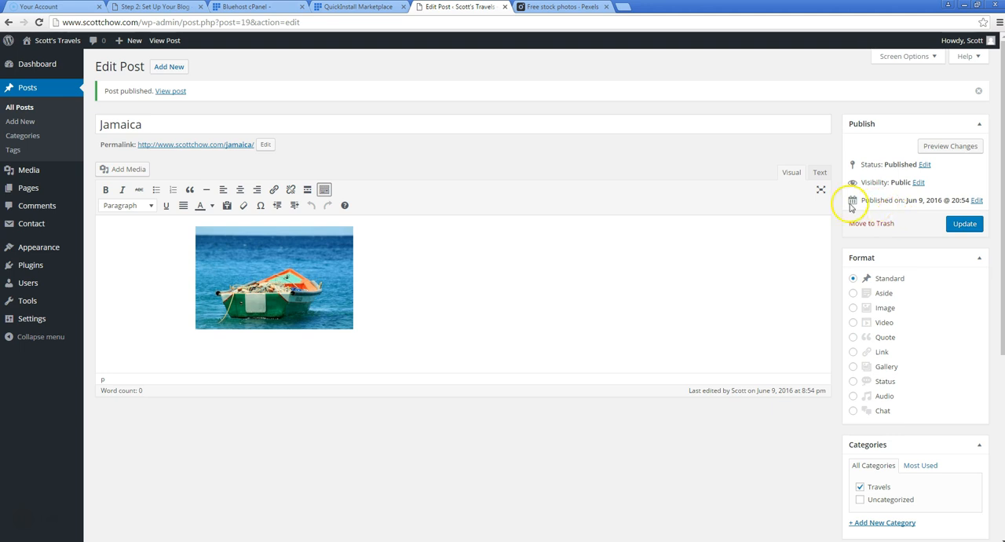
left_click(177, 69)
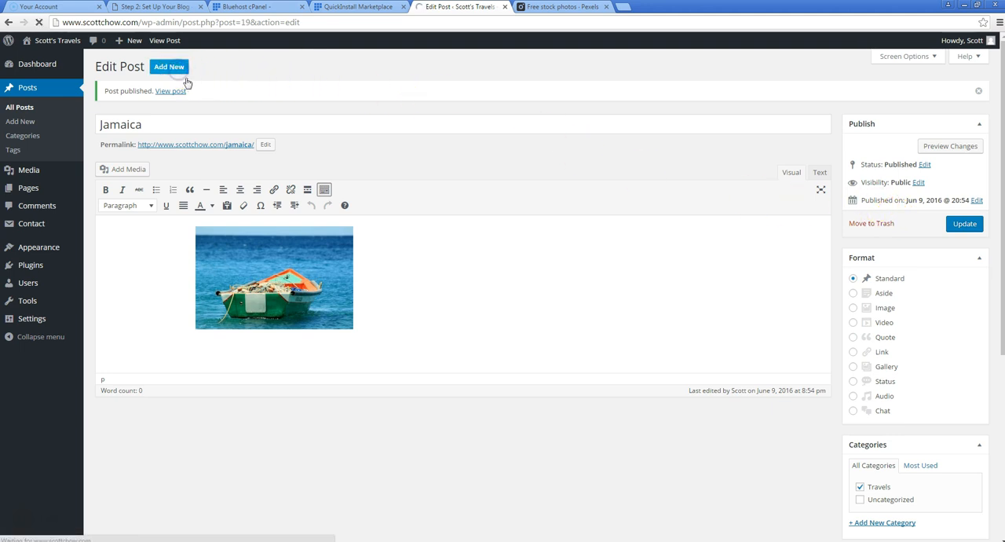
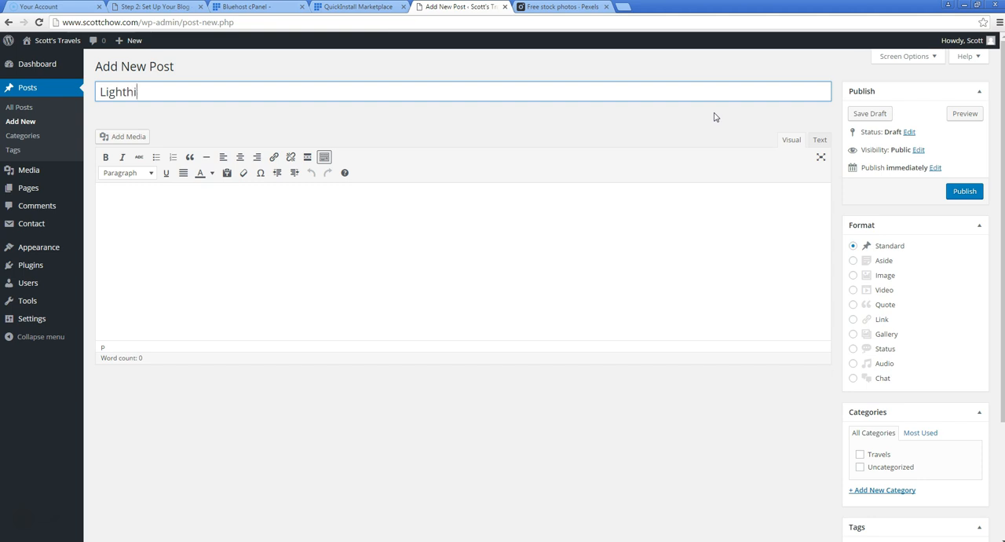
Upload pexels-photo-105820 and insert it centered at medium size into the Lighthouse post, linked to its media file
left_click(141, 137)
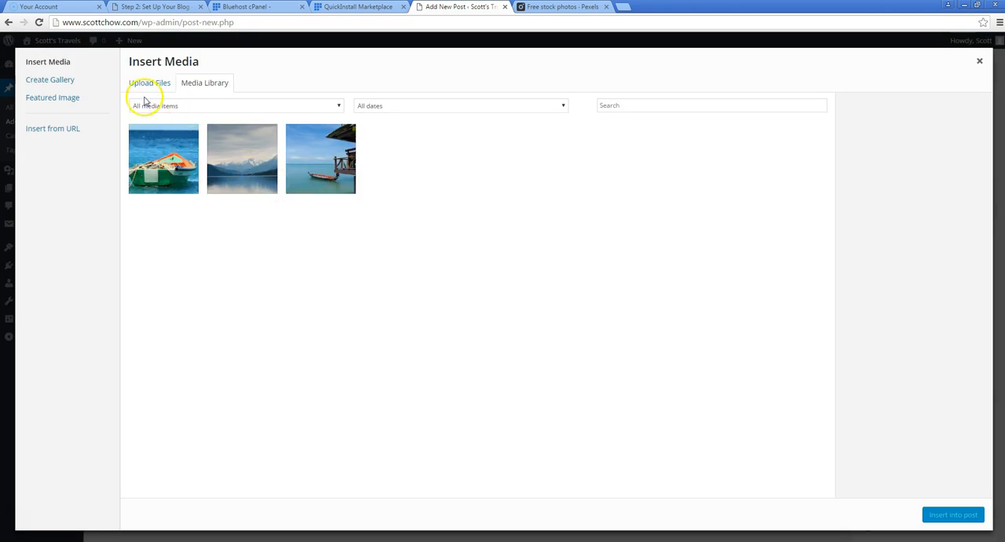
left_click(147, 82)
left_click(527, 281)
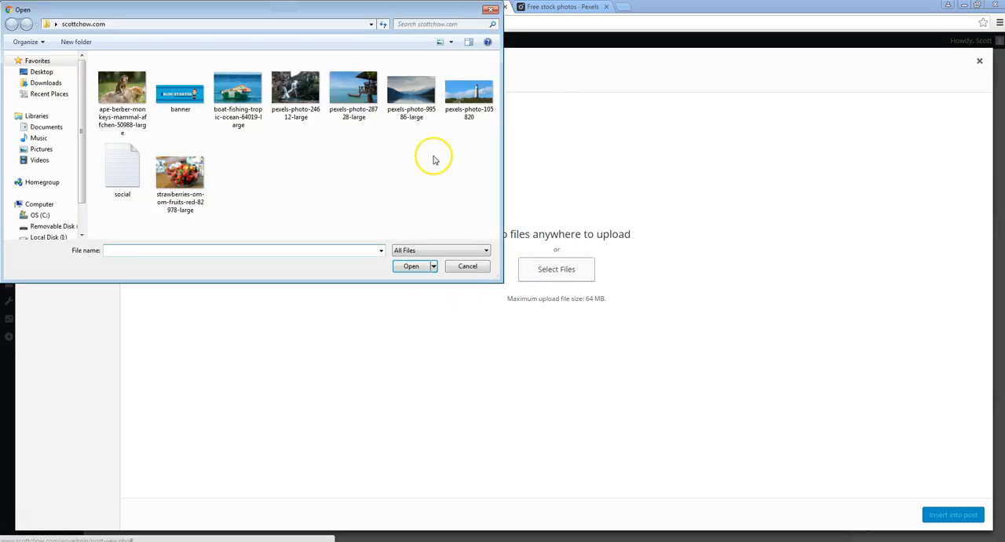
left_click(474, 90)
left_click(412, 266)
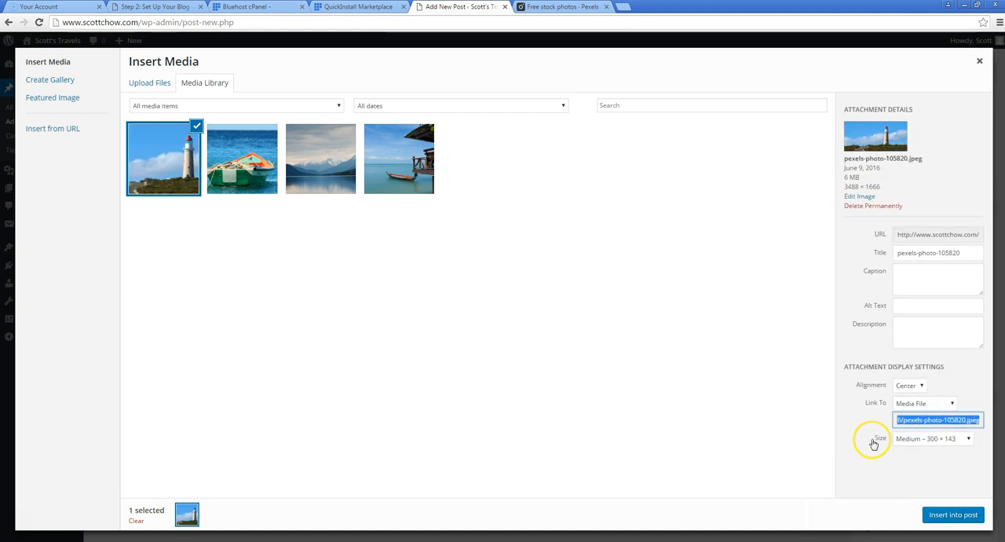
left_click(938, 515)
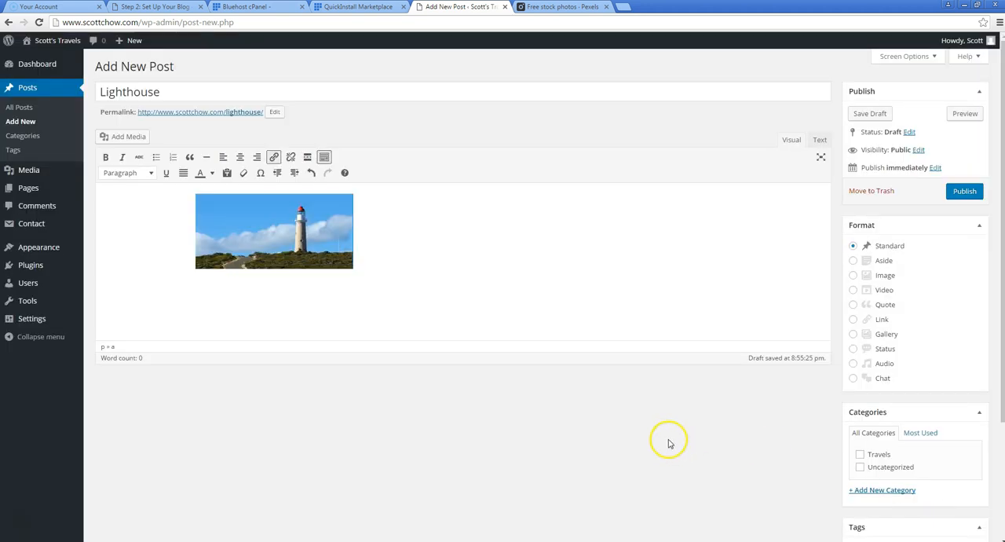
Create a Photography category and assign it to the Lighthouse post
scroll(811, 429, "down", 2)
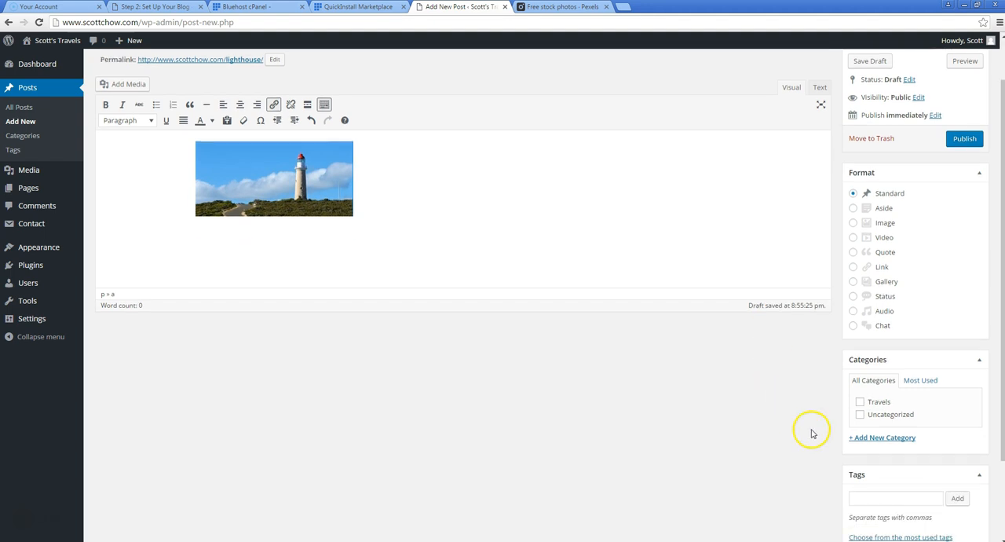
left_click(873, 337)
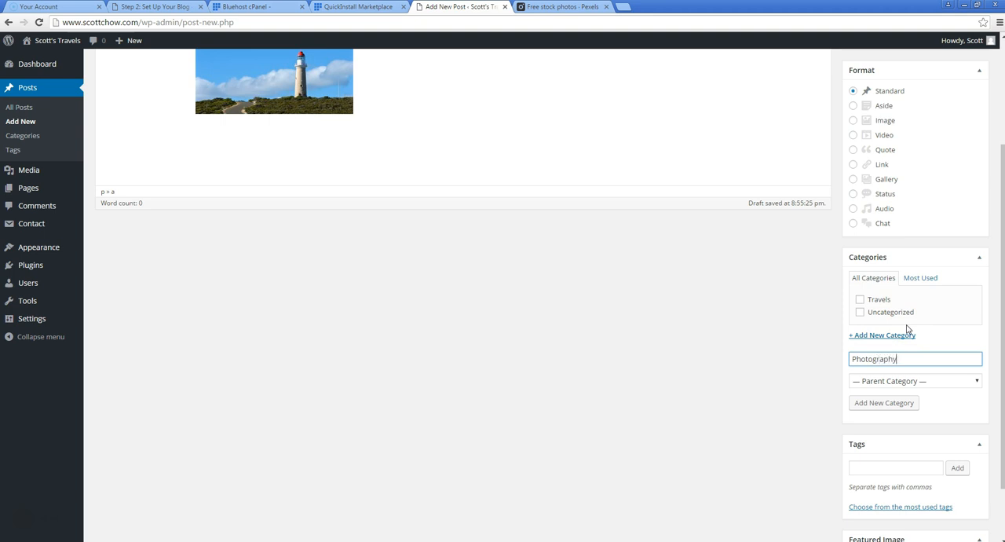
type("Photography")
left_click(885, 403)
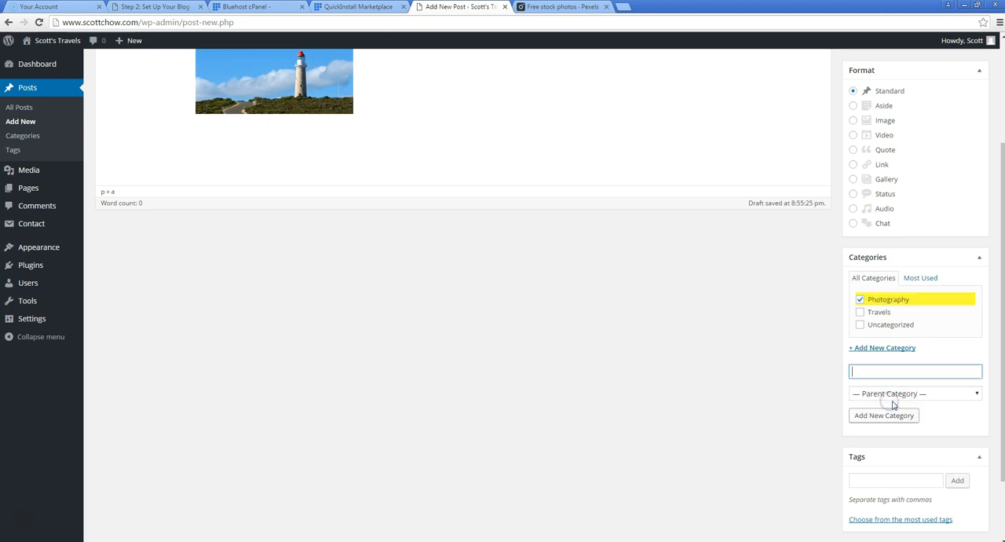
Set the lighthouse photo as the Lighthouse post's featured image
scroll(811, 292, "down", 2)
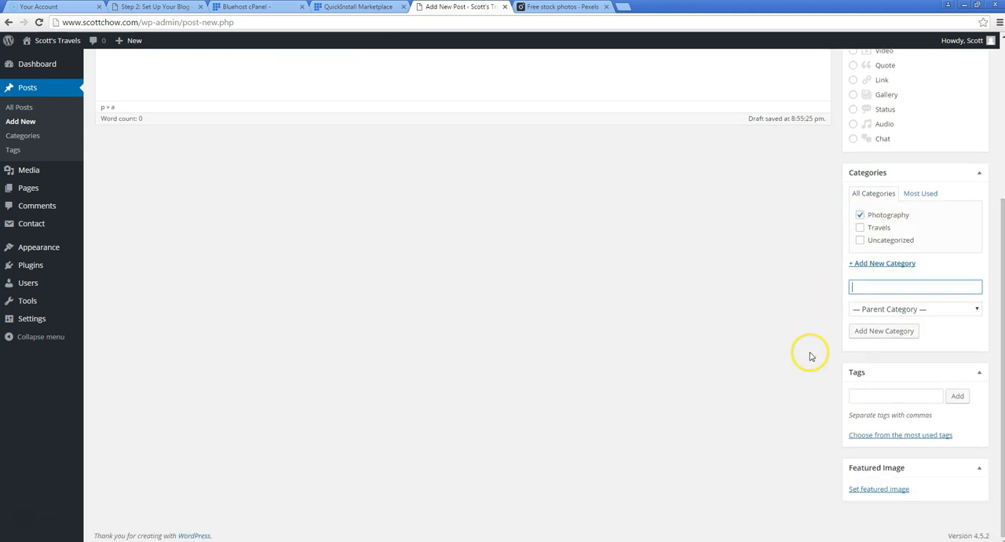
left_click(880, 490)
left_click(68, 160)
left_click(911, 514)
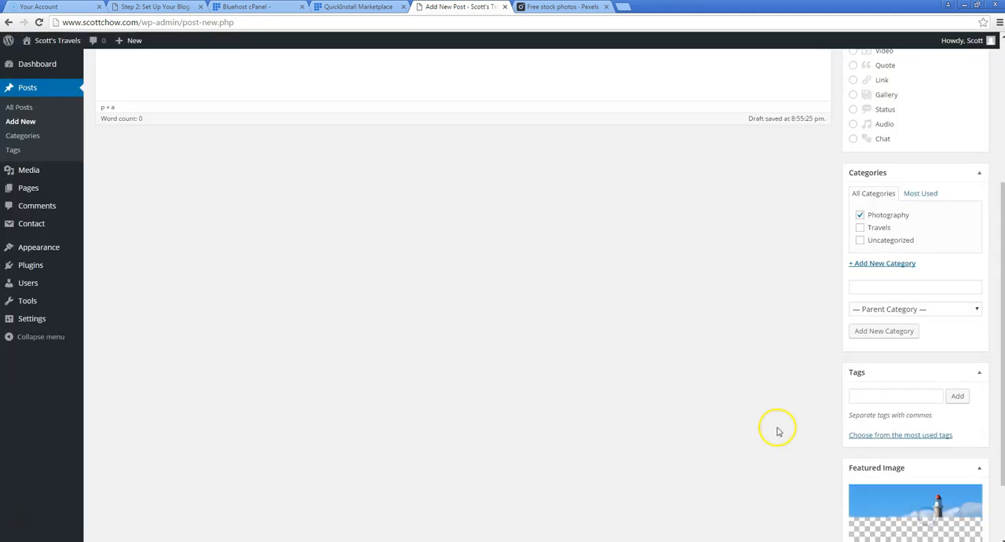
Publish the Lighthouse post and start another post titled Monkeys!
scroll(742, 366, "up", 3)
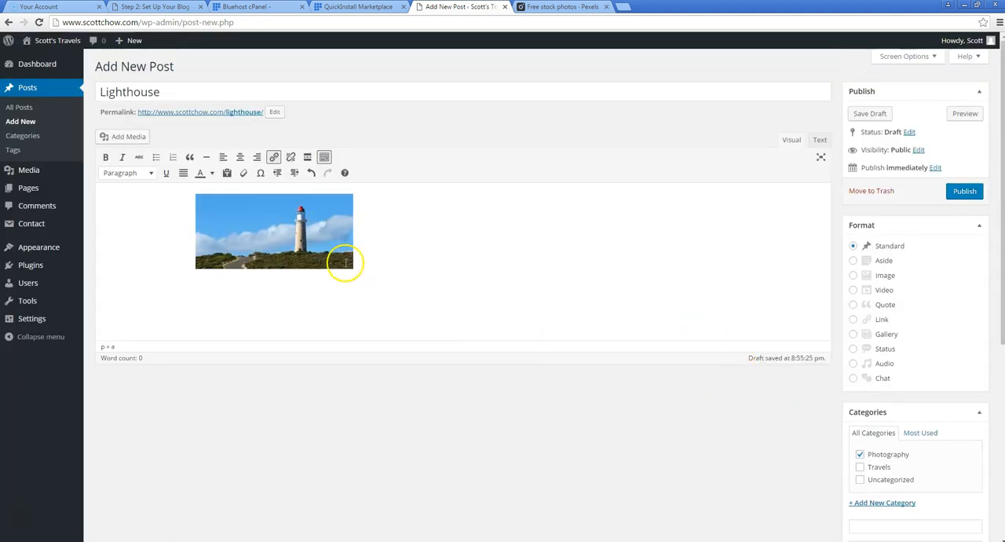
left_click(964, 191)
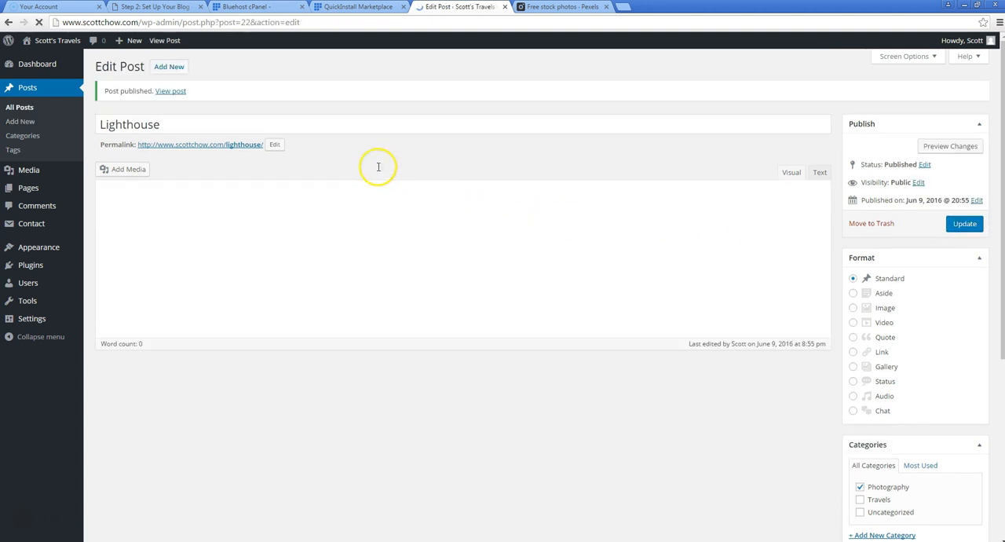
left_click(179, 123)
left_click(169, 67)
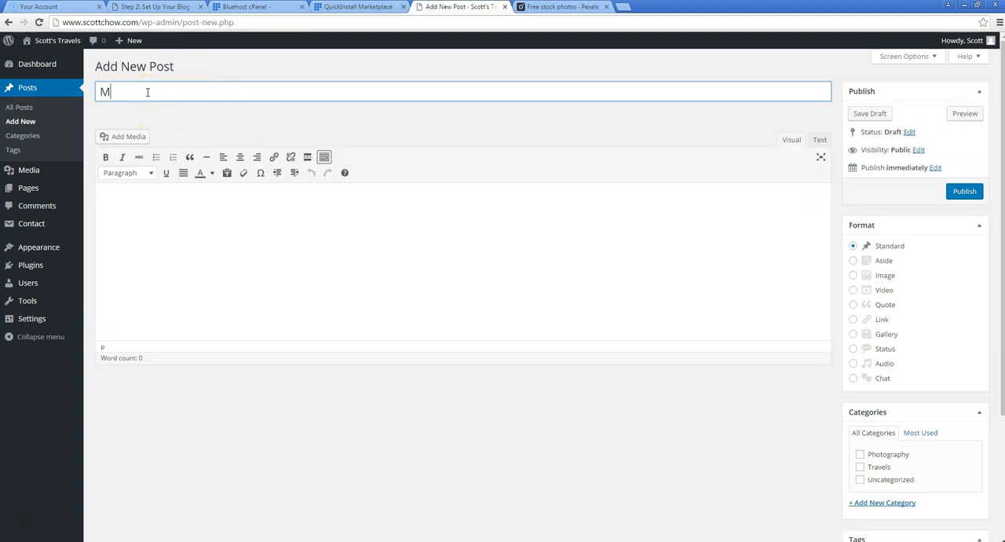
type("Monkeys!")
Upload ape-berber-monkeys-mammal-affchen-50988-large and insert it centered at medium size into the Monkeys! post, linked to its media file
left_click(119, 135)
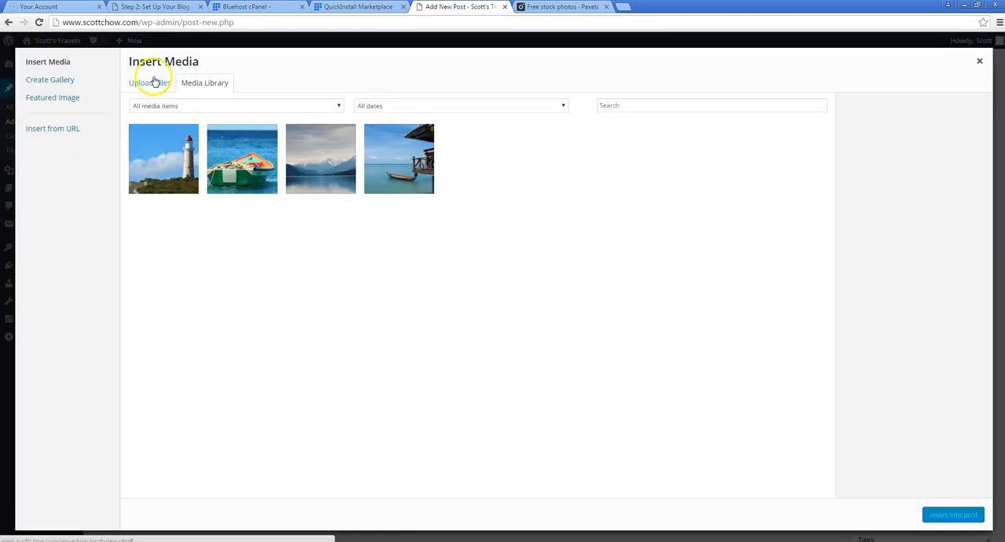
left_click(155, 83)
left_click(532, 268)
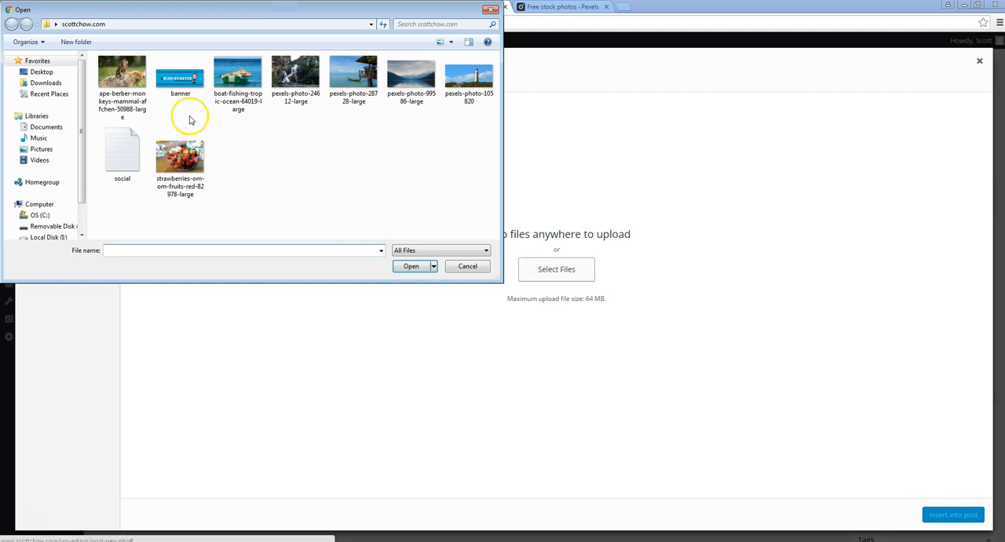
left_click(122, 80)
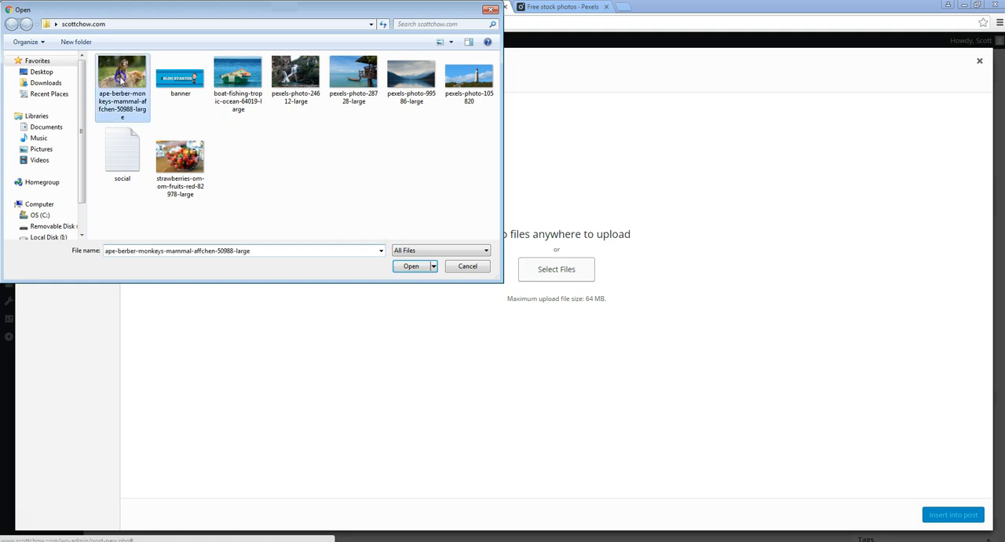
left_click(412, 267)
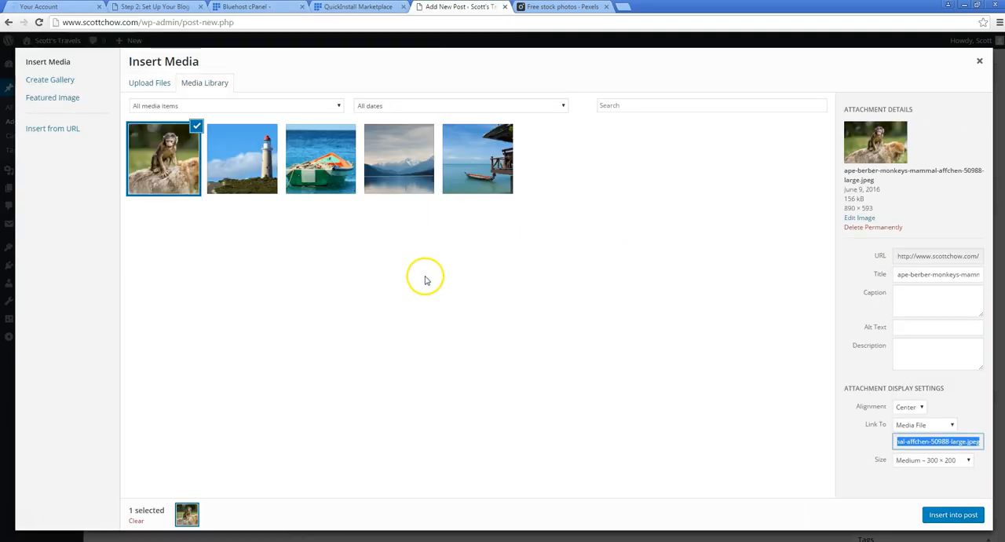
left_click(942, 515)
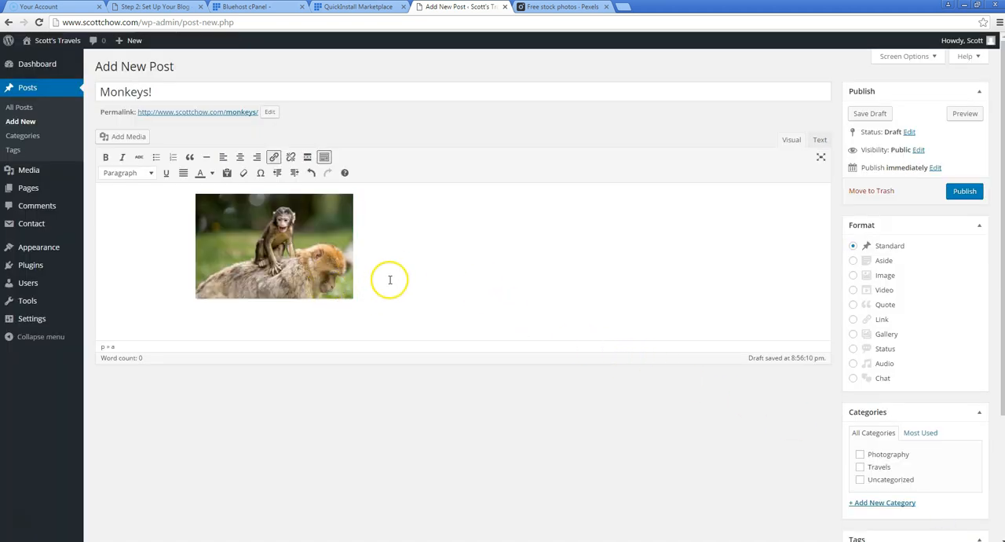
File the Monkeys! post under Photography and set the monkey photo as its featured image
left_click(860, 456)
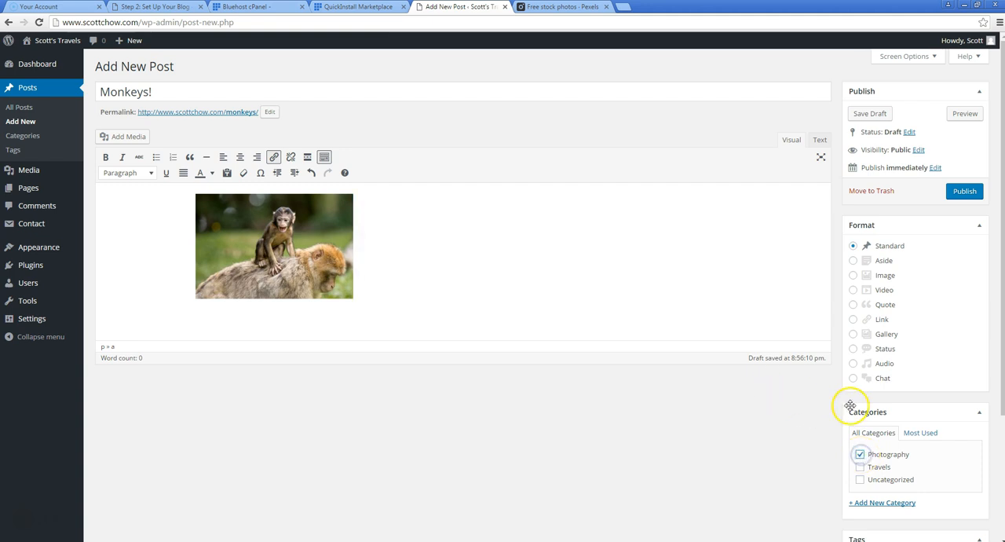
scroll(793, 394, "down", 3)
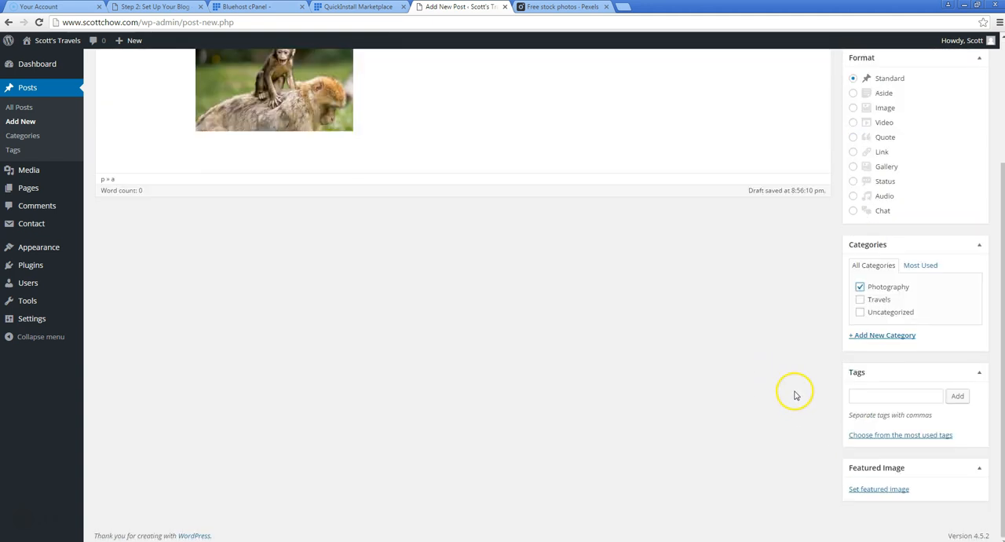
left_click(879, 488)
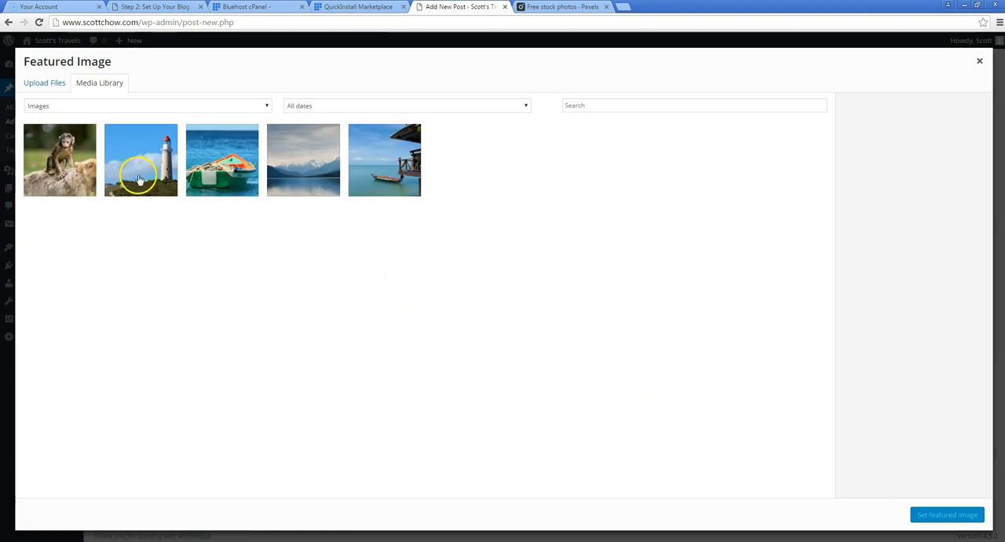
left_click(69, 165)
left_click(927, 514)
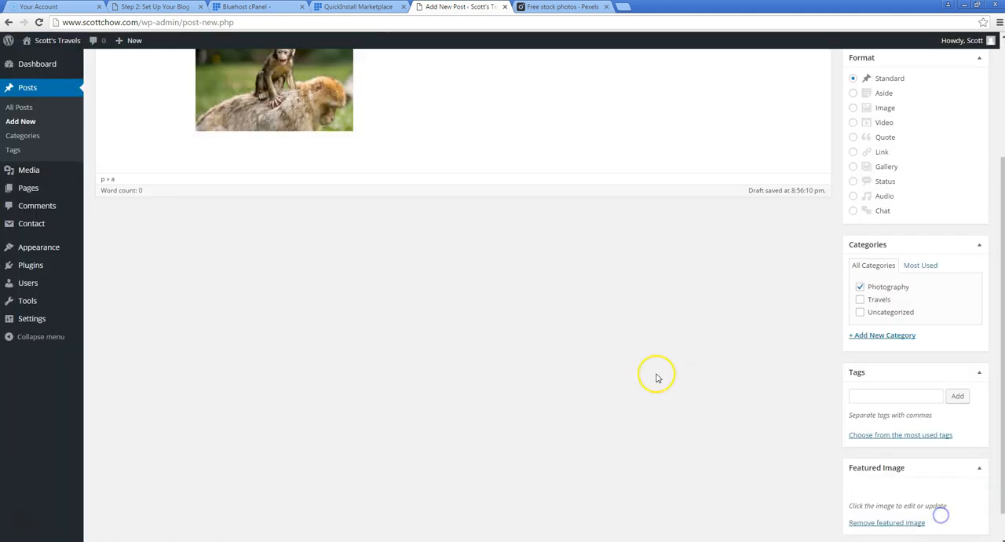
Publish the Monkeys! post and open the live site in a new browser tab
scroll(644, 346, "up", 3)
left_click(960, 191)
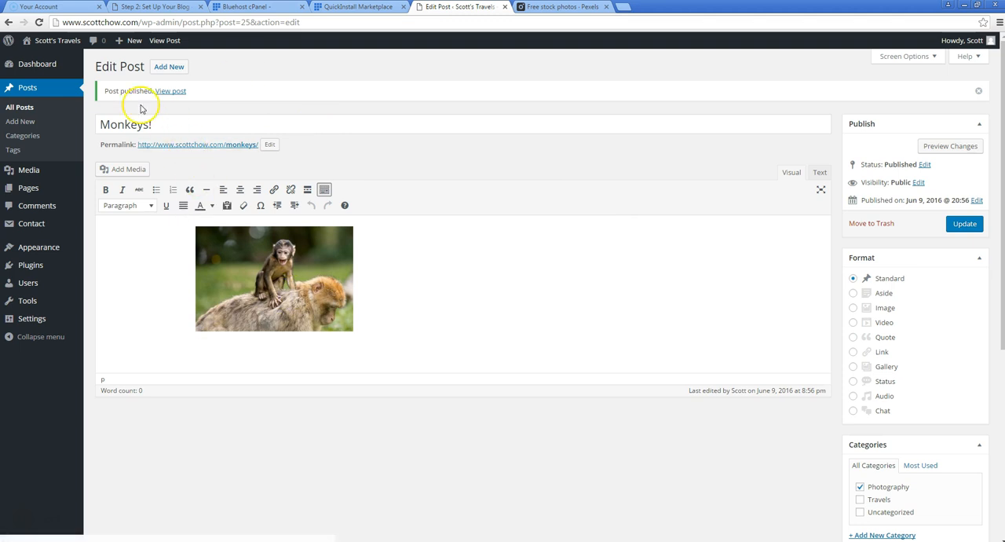
mouse_move(41, 39)
right_click(51, 61)
left_click(79, 64)
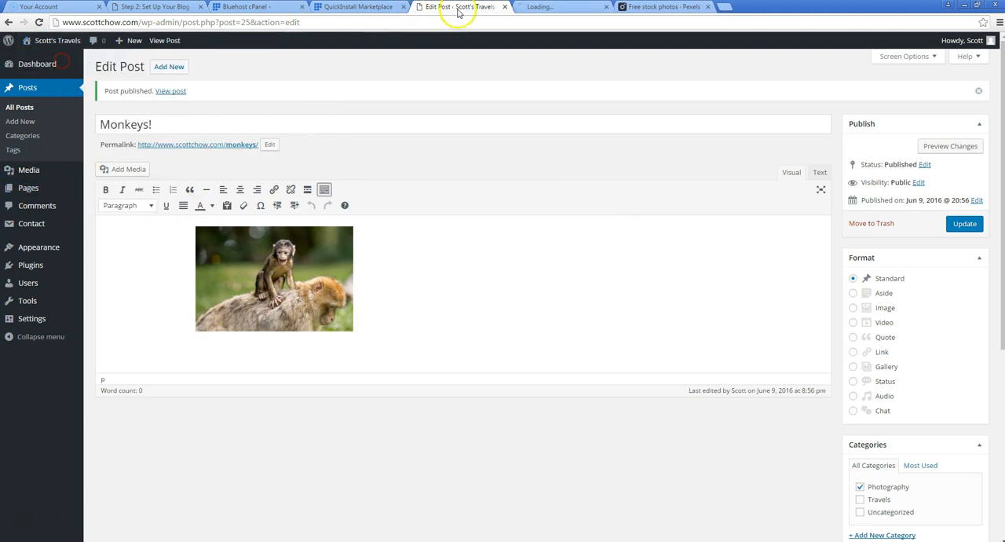
Close the Pexels tab and examine how the posts and sidebar appear on the live home page, closing the site's tab when done
left_click(667, 7)
left_click(705, 7)
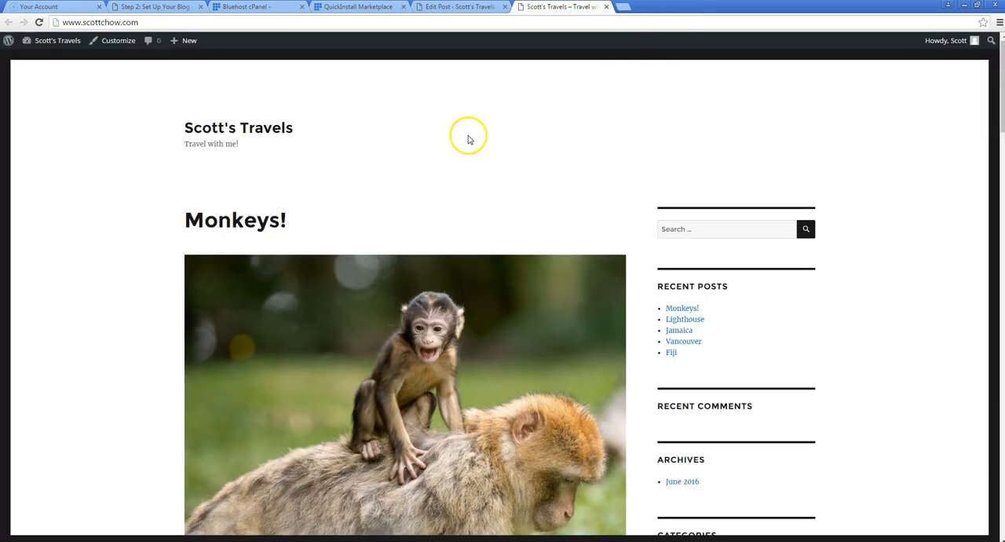
scroll(104, 158, "down", 2)
scroll(104, 158, "up", 1)
scroll(105, 158, "down", 1)
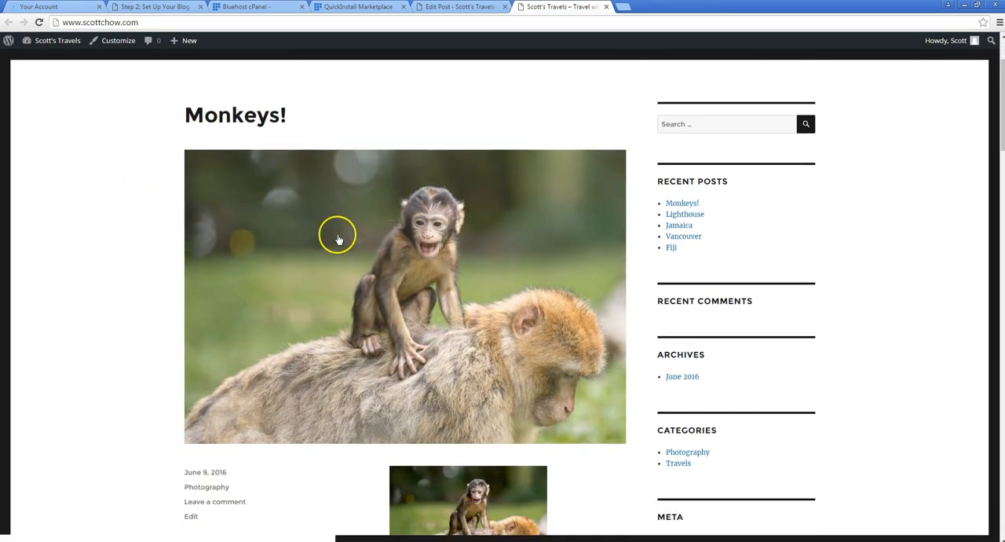
scroll(330, 231, "down", 4)
scroll(206, 274, "down", 10)
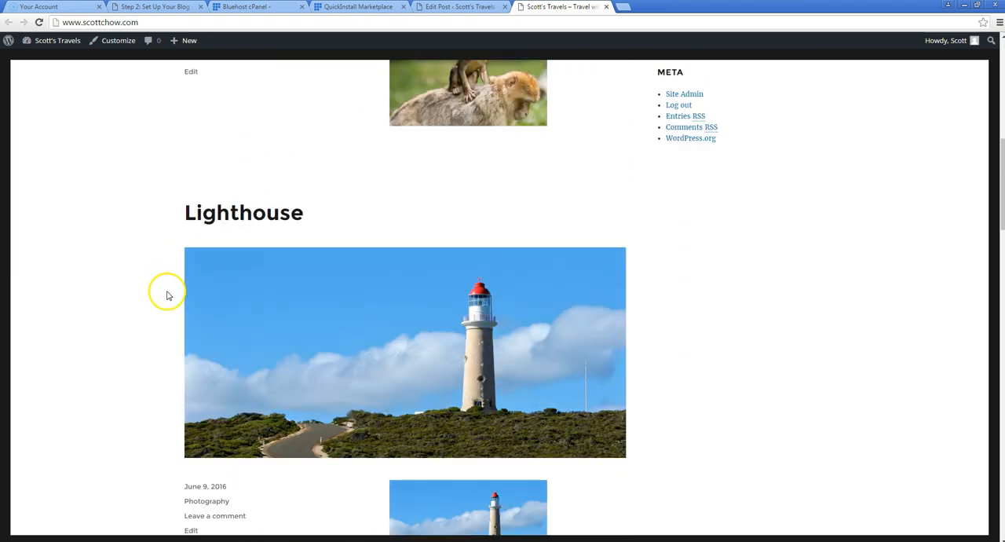
scroll(187, 308, "up", 4)
scroll(186, 308, "up", 10)
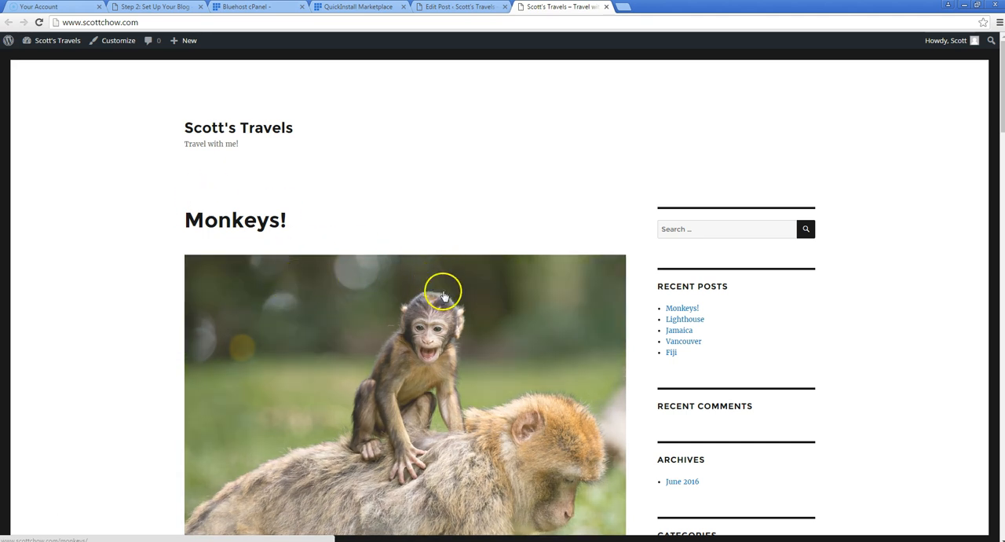
scroll(746, 320, "down", 2)
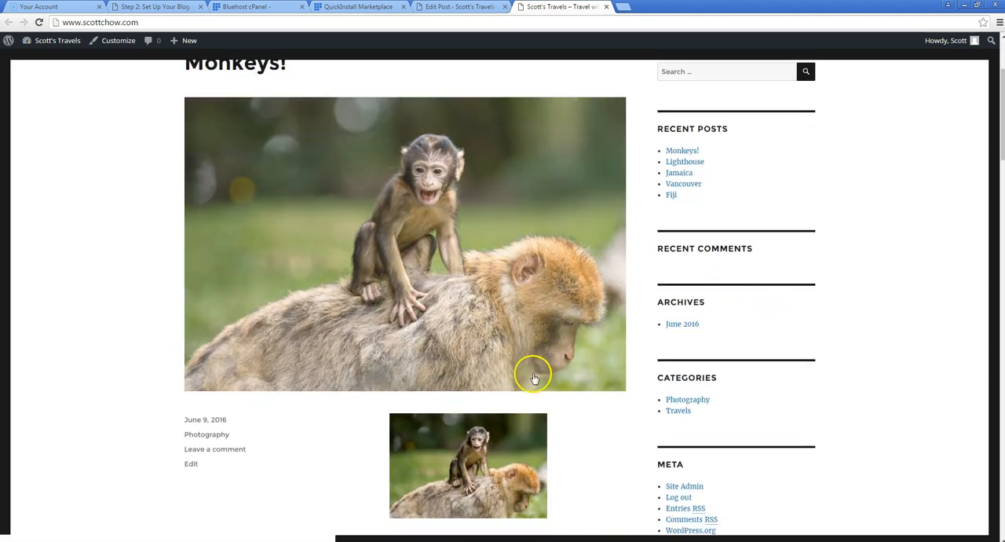
scroll(597, 42, "up", 2)
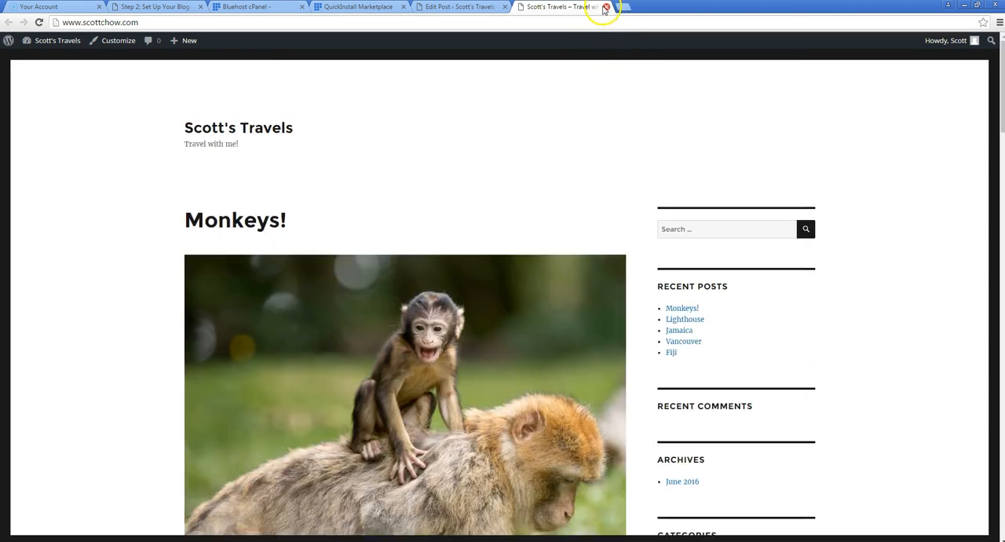
left_click(605, 7)
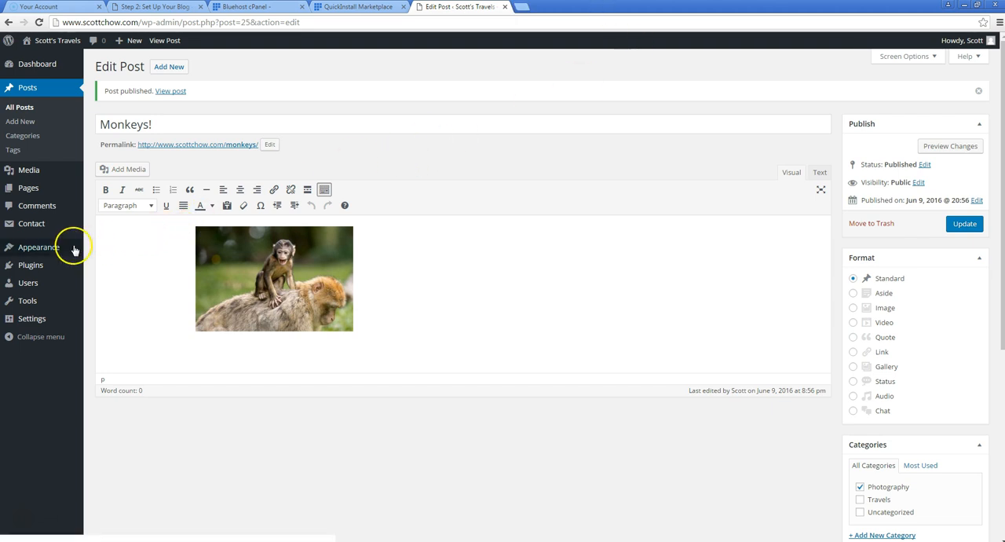
Browse the popular themes available to add to the site and install the Hueman theme
mouse_move(69, 247)
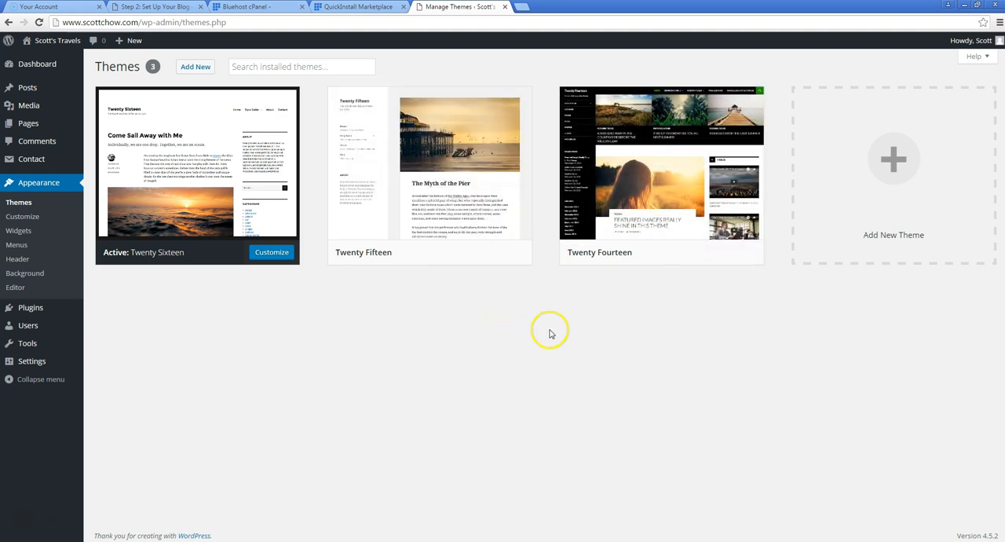
left_click(890, 163)
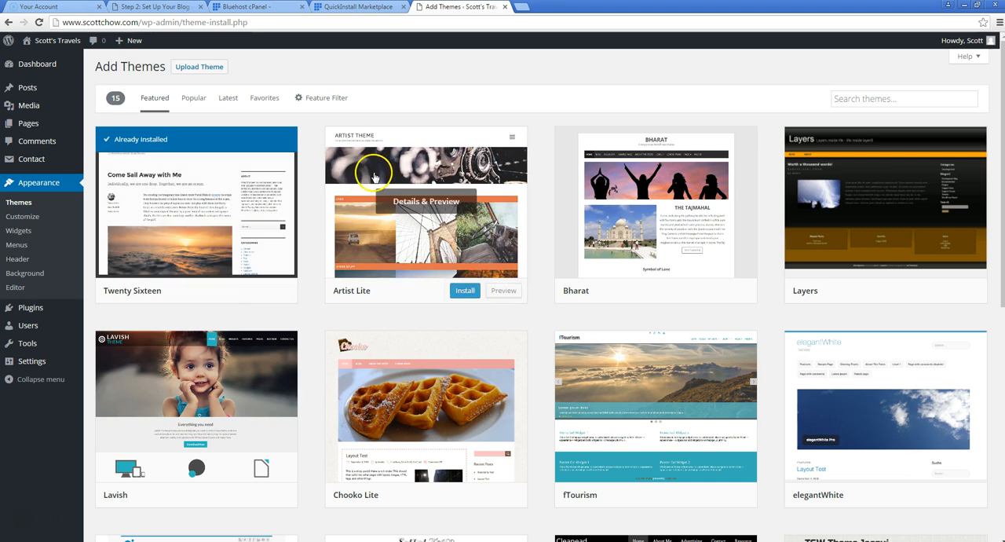
left_click(191, 99)
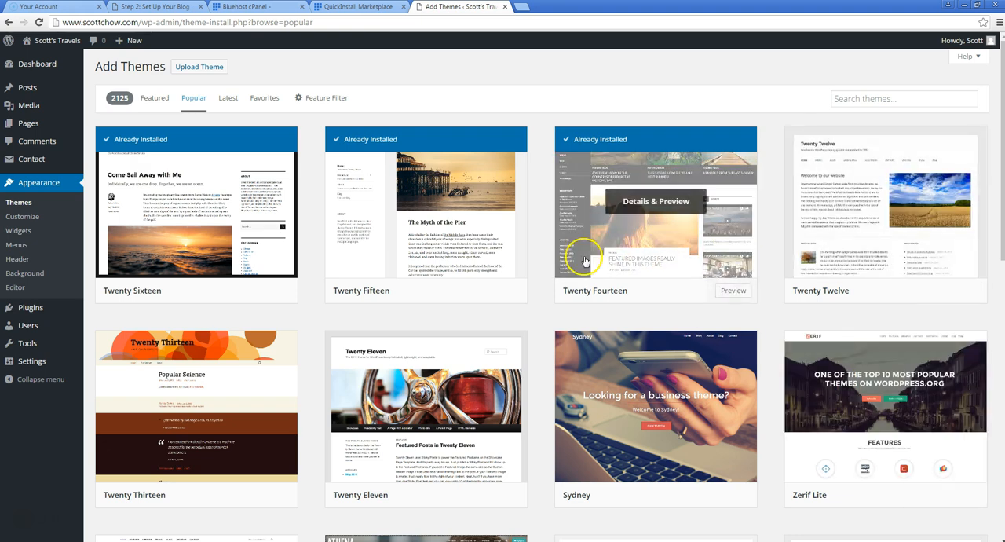
scroll(450, 265, "down", 5)
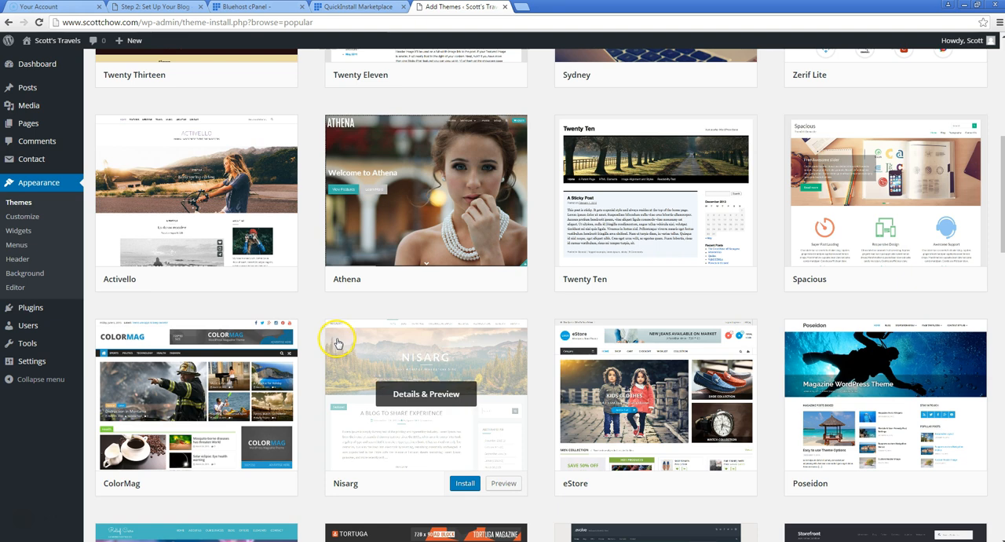
scroll(326, 320, "down", 2)
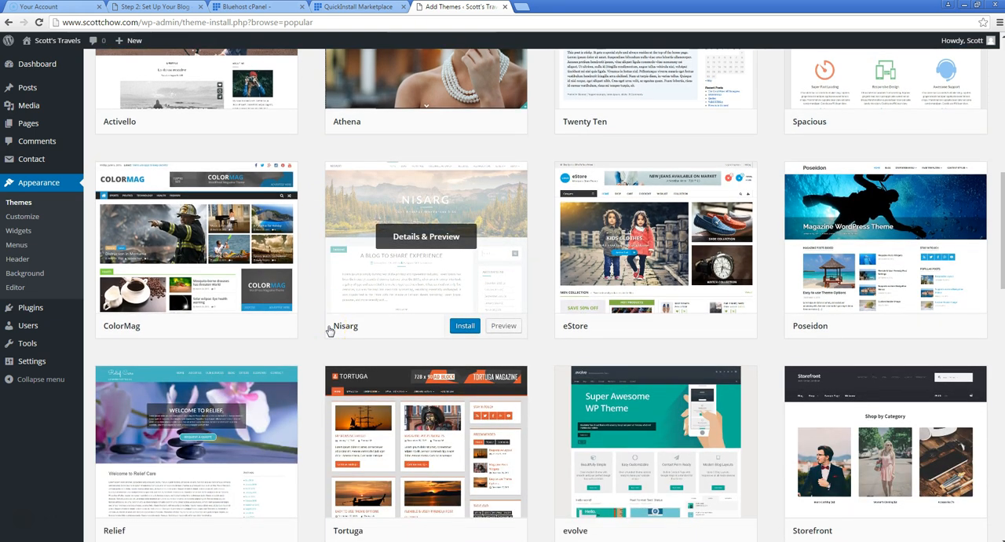
scroll(330, 330, "down", 1)
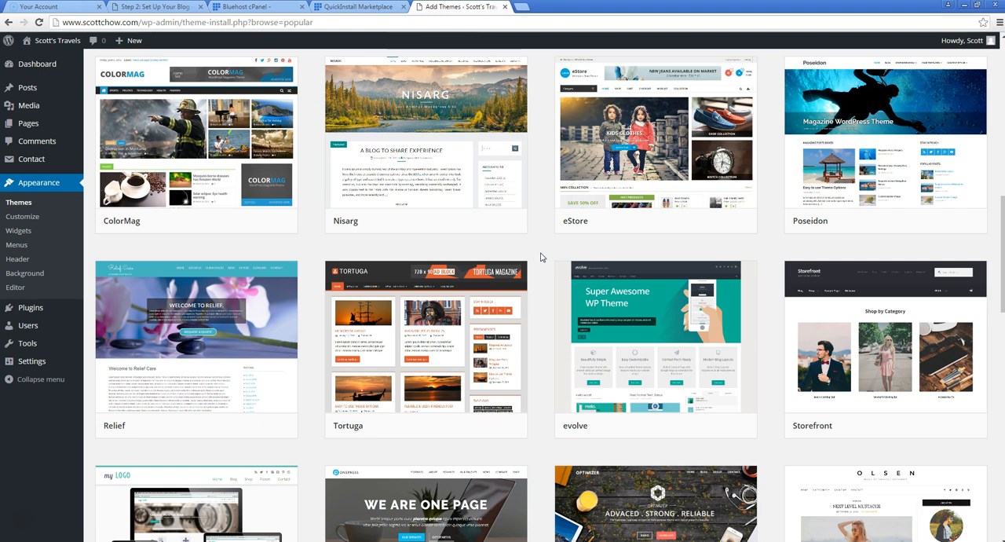
scroll(540, 257, "down", 3)
scroll(540, 260, "down", 3)
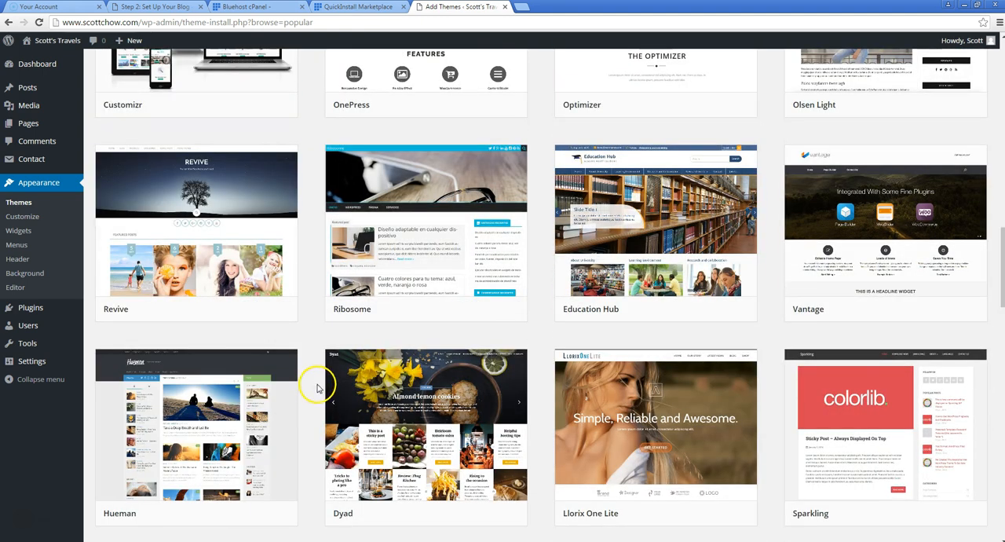
scroll(284, 188, "down", 1)
scroll(282, 199, "down", 1)
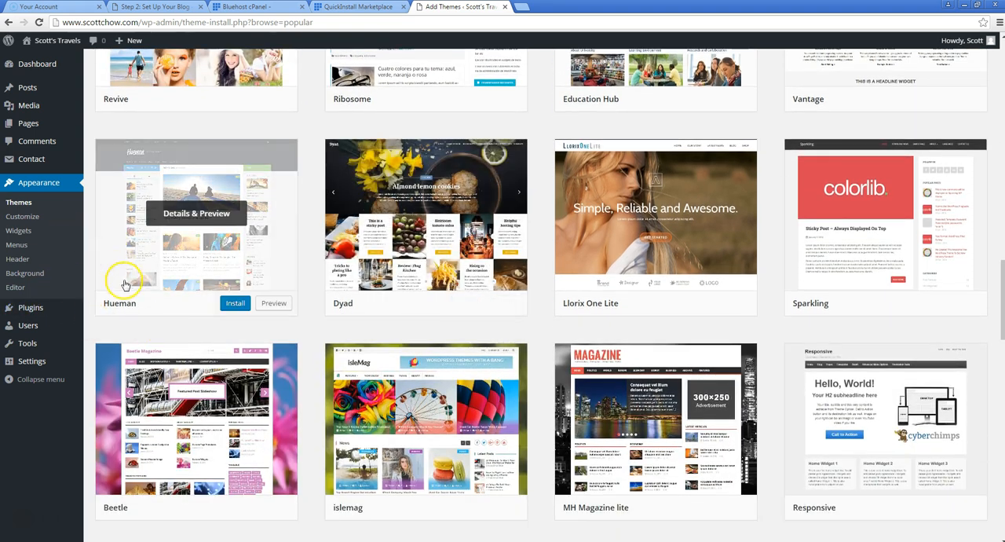
left_click(238, 307)
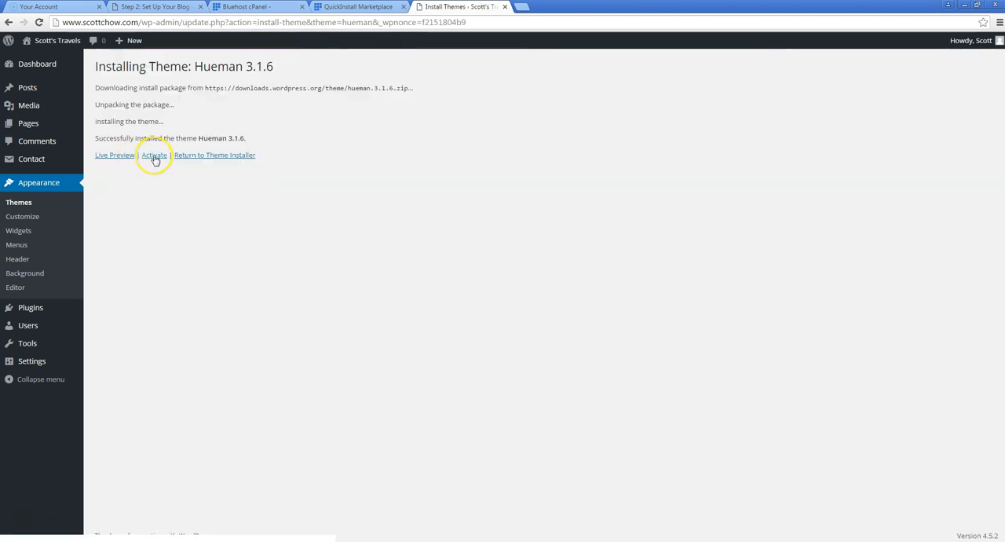
Preview the installed Hueman theme on the blog, check its posts and sidebars, and activate it
left_click(117, 162)
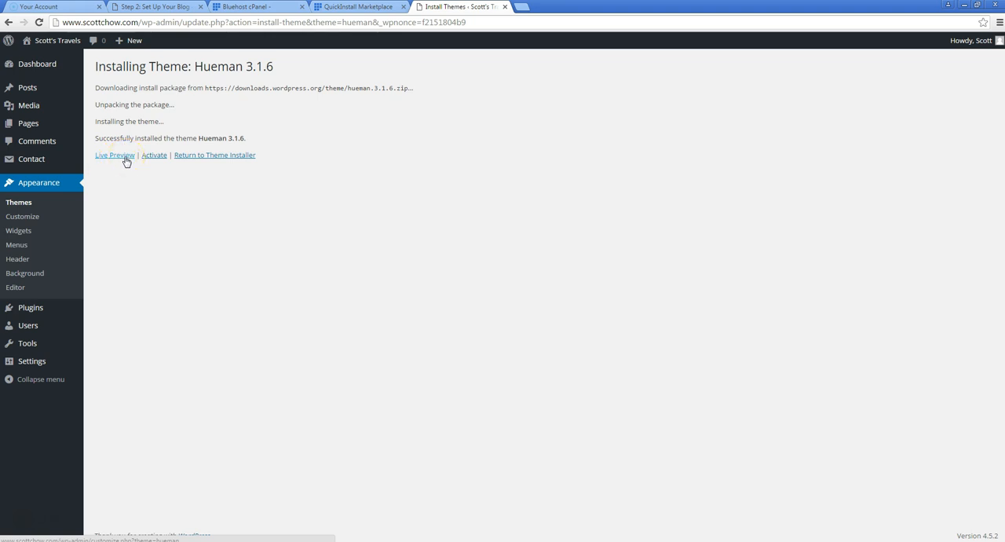
left_click(126, 161)
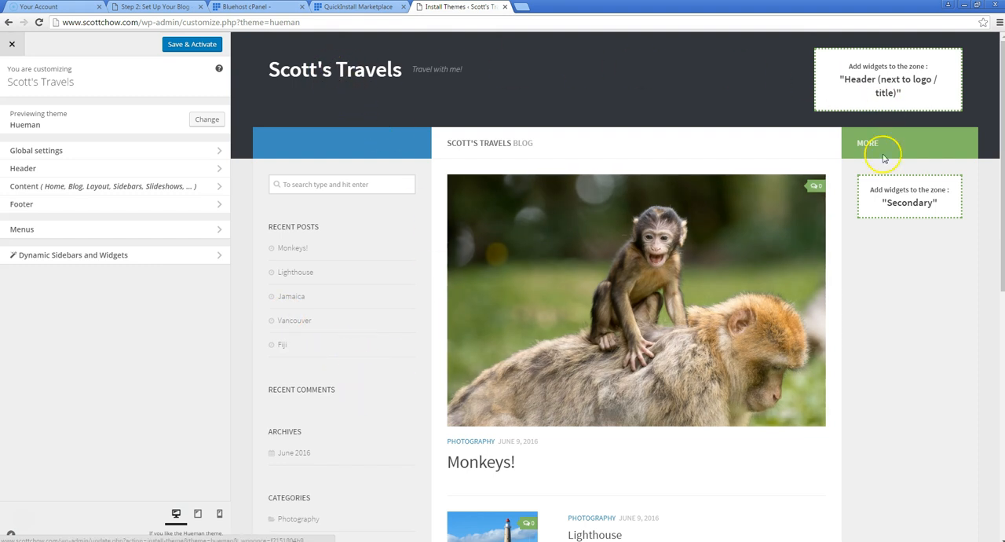
scroll(461, 264, "down", 6)
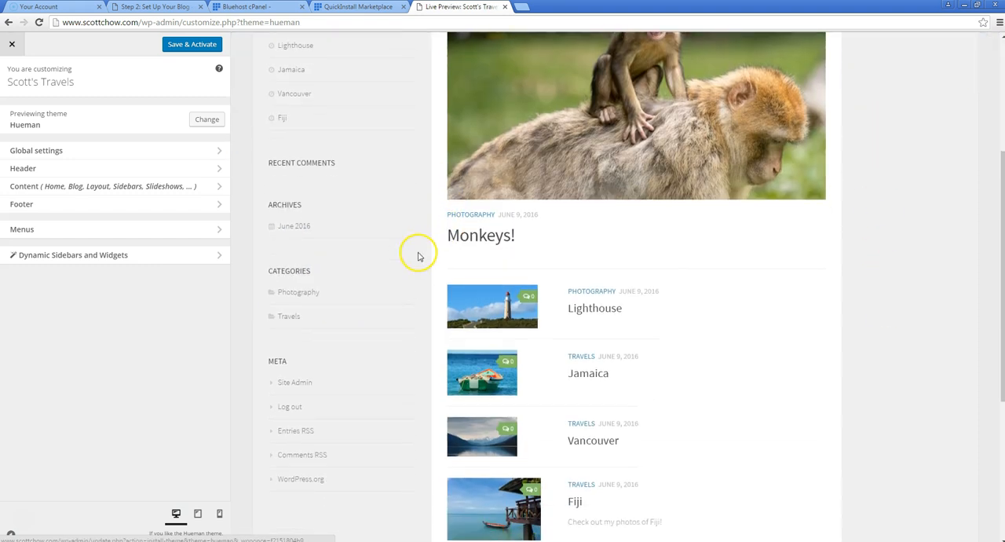
scroll(419, 263, "up", 3)
scroll(419, 268, "down", 3)
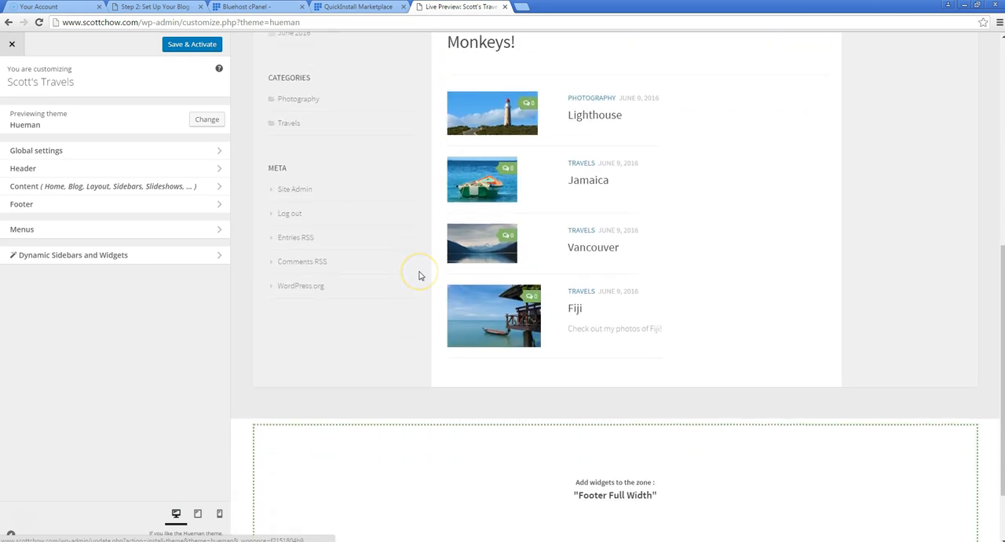
scroll(417, 274, "up", 3)
scroll(419, 275, "up", 3)
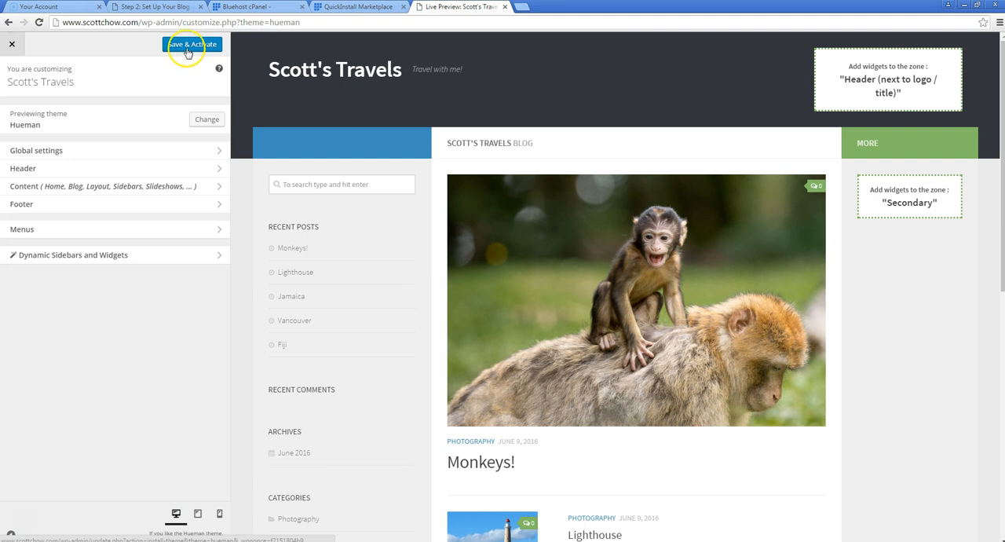
left_click(189, 45)
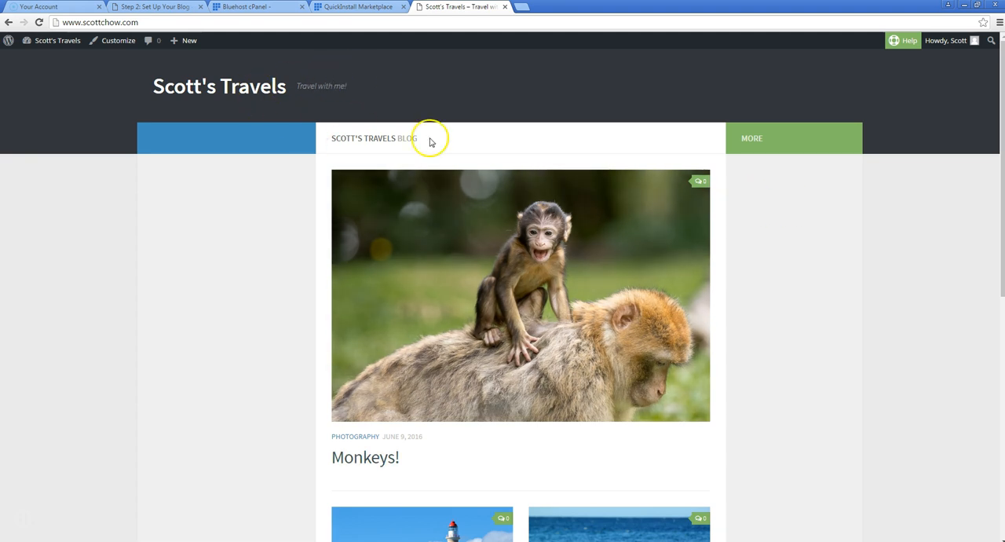
Review the posts on the live home page and open the theme customizer through the site's dashboard
scroll(430, 300, "down", 1)
scroll(430, 300, "down", 6)
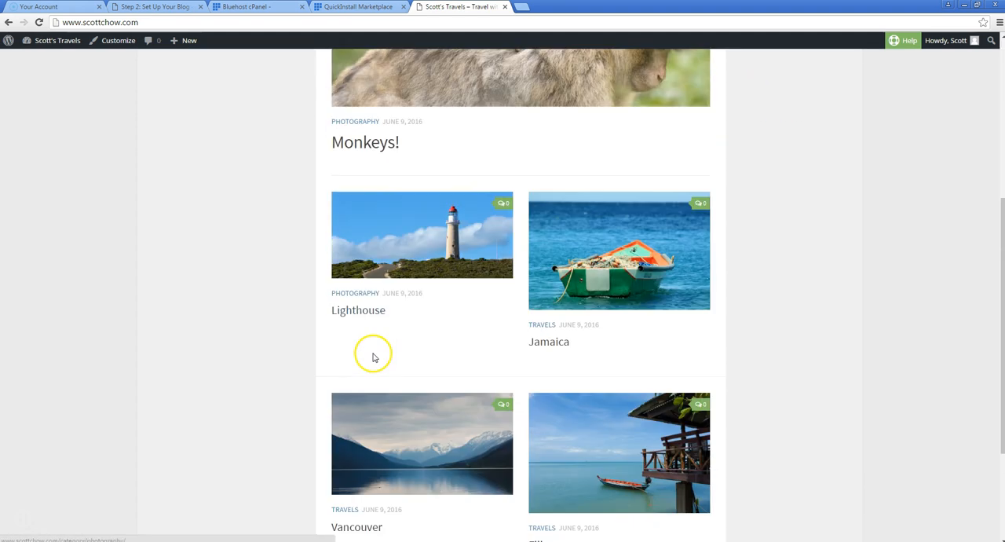
scroll(414, 349, "up", 1)
scroll(415, 349, "up", 5)
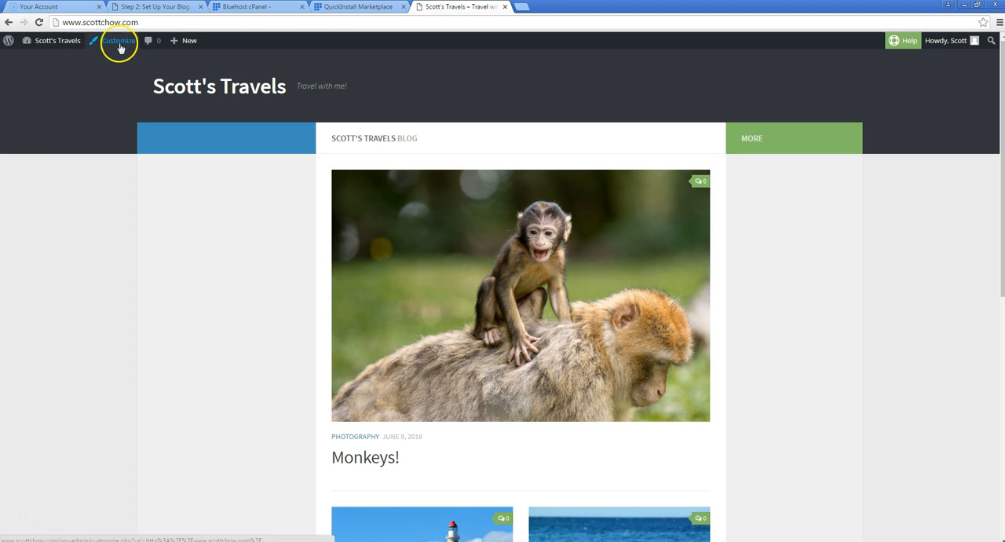
mouse_move(56, 40)
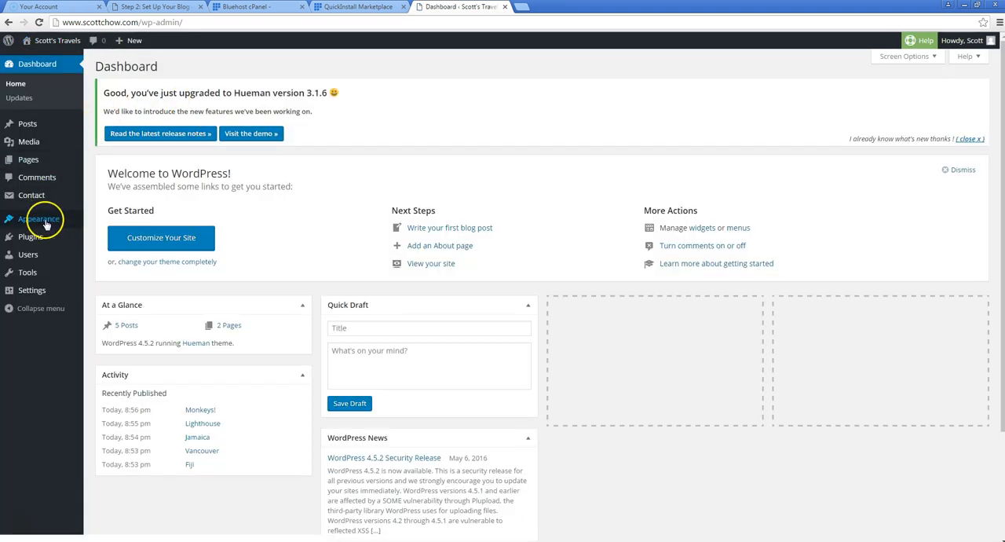
mouse_move(45, 225)
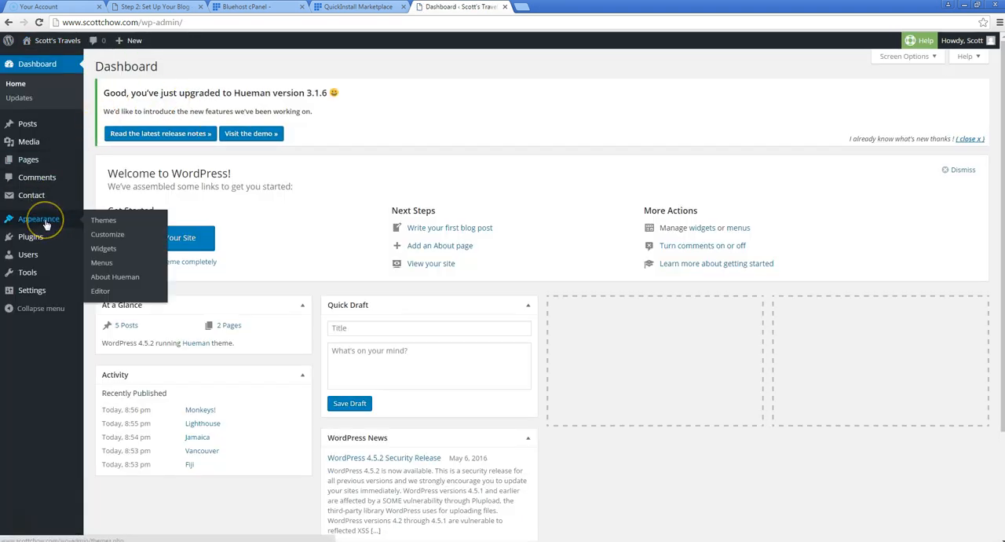
left_click(105, 236)
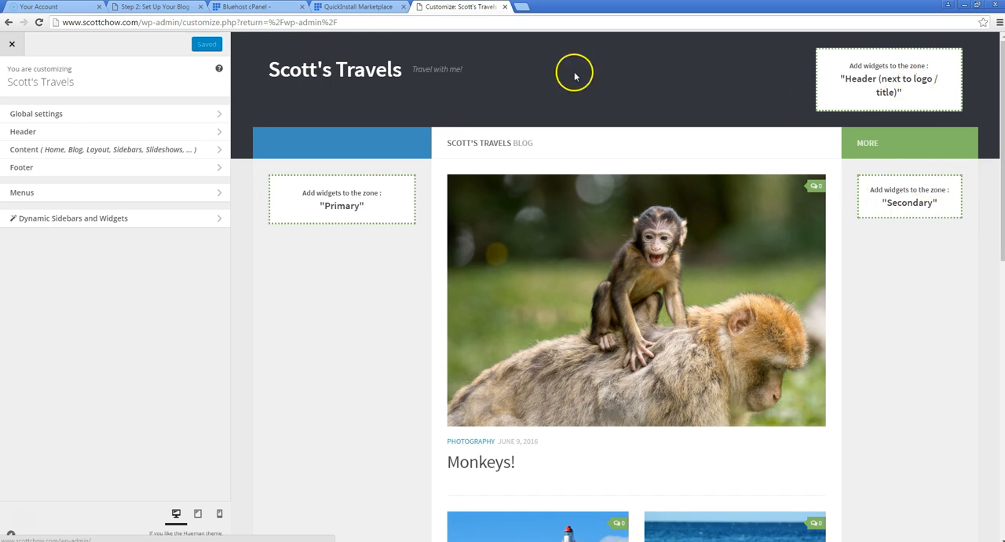
Load the blog's live home page in a new browser tab and return to the theme customizer
left_click(521, 6)
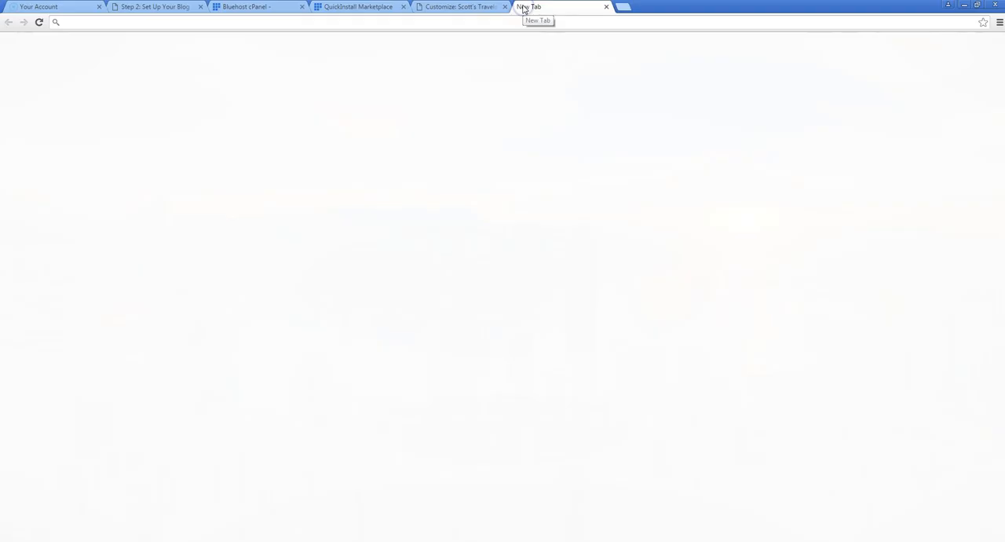
type("scottchow.com/")
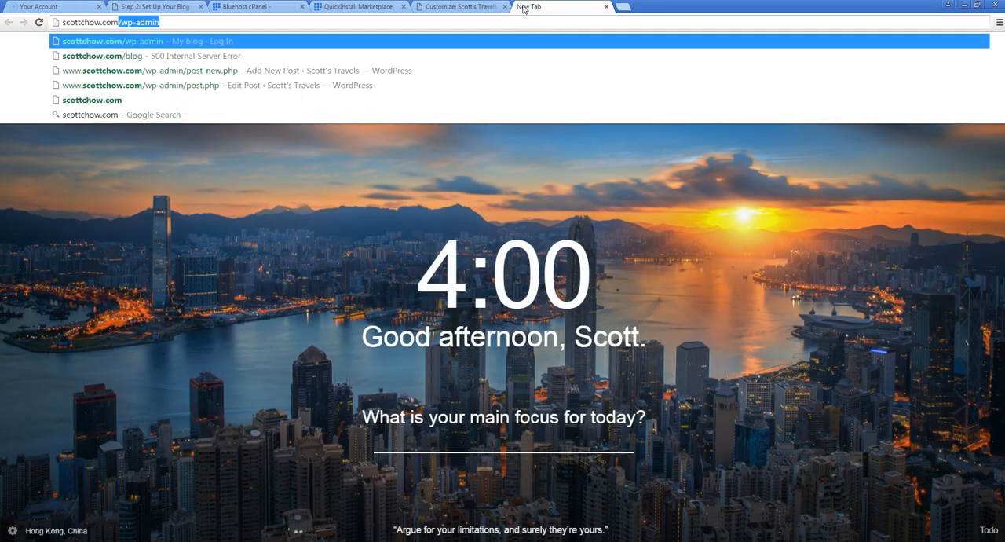
key("BackSpace")
key("Return")
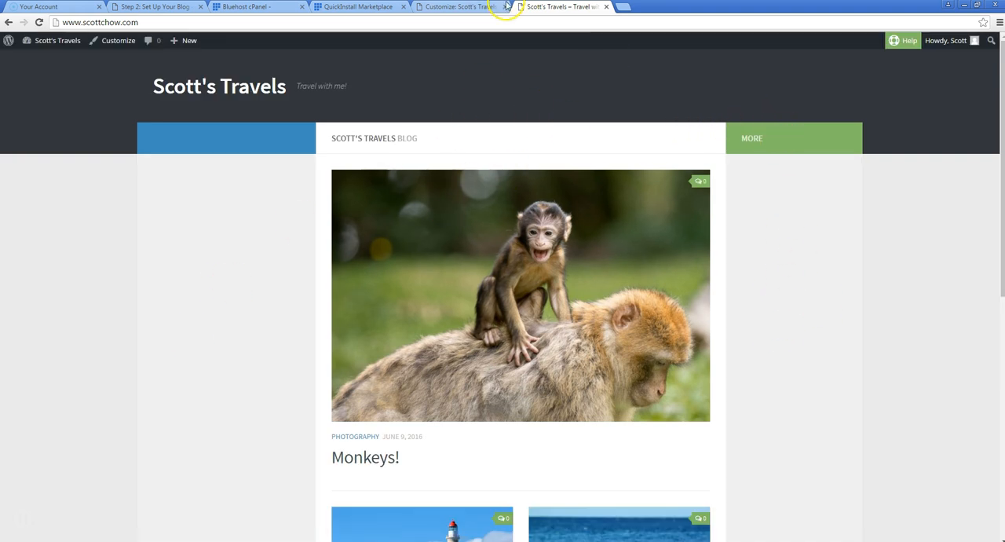
left_click(457, 6)
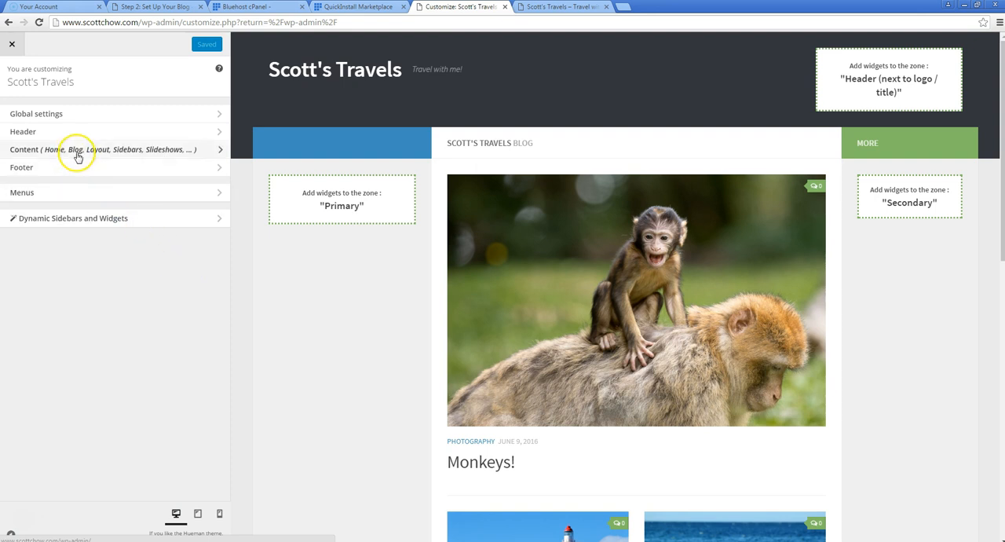
Try the 2 Columns - Content Left global layout for the main content and check it in the preview
left_click(105, 154)
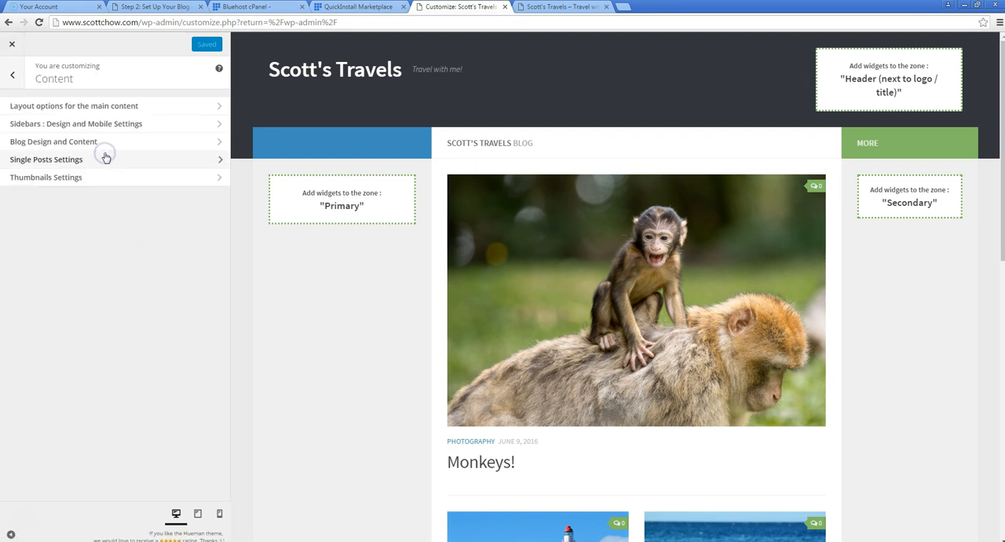
left_click(106, 110)
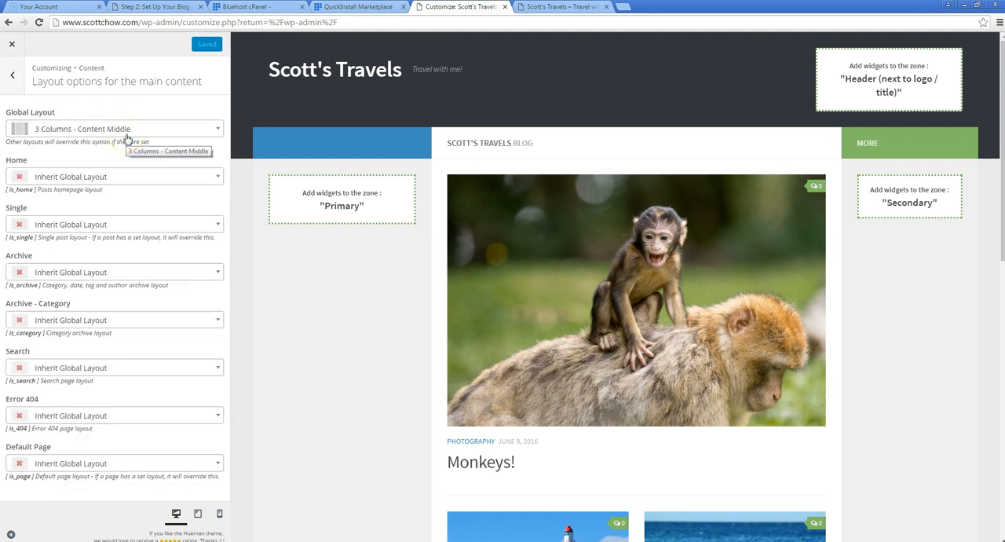
left_click(218, 131)
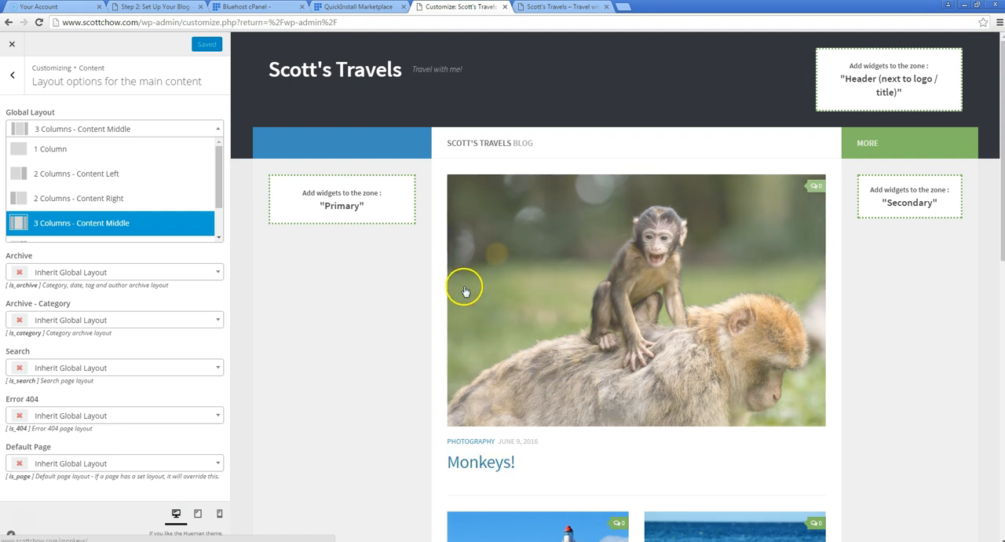
left_click(95, 174)
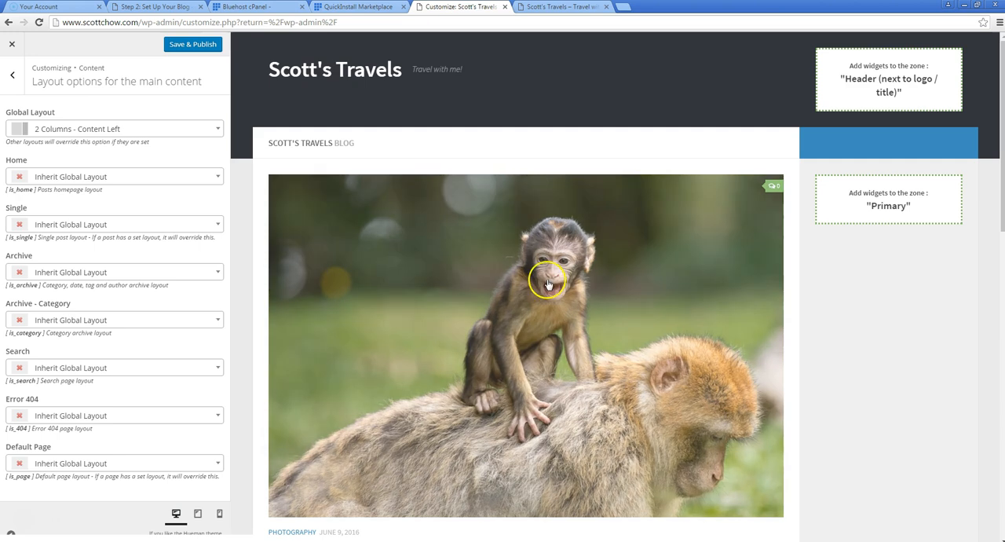
scroll(483, 208, "down", 2)
scroll(498, 403, "down", 2)
scroll(516, 298, "up", 4)
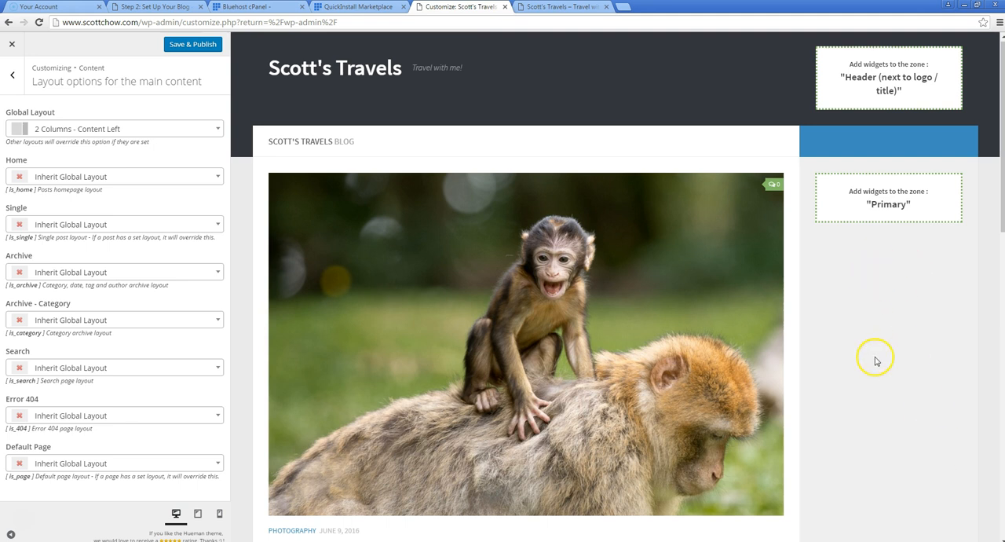
Try the 1 Column global layout and check how the posts look in the preview
left_click(148, 130)
left_click(138, 148)
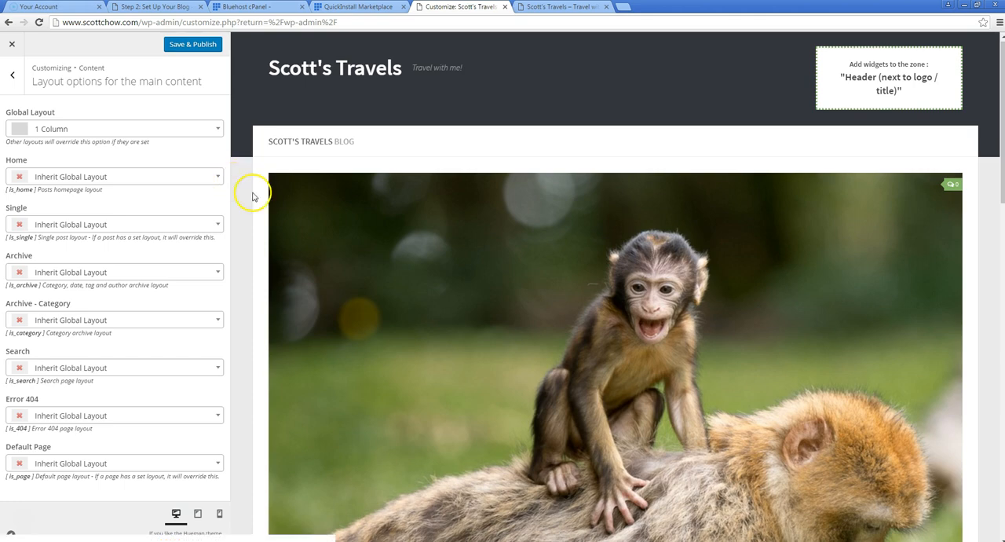
scroll(547, 312, "down", 1)
scroll(547, 314, "down", 7)
scroll(548, 316, "up", 7)
scroll(548, 315, "up", 1)
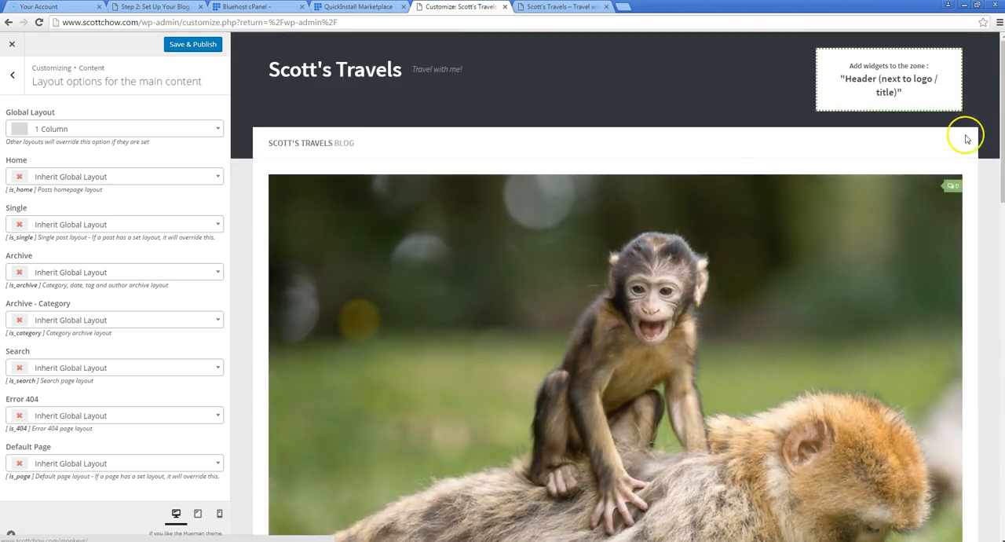
Set the global layout to 3 Columns - Content Middle and open the Blog Design and Content settings
left_click(162, 128)
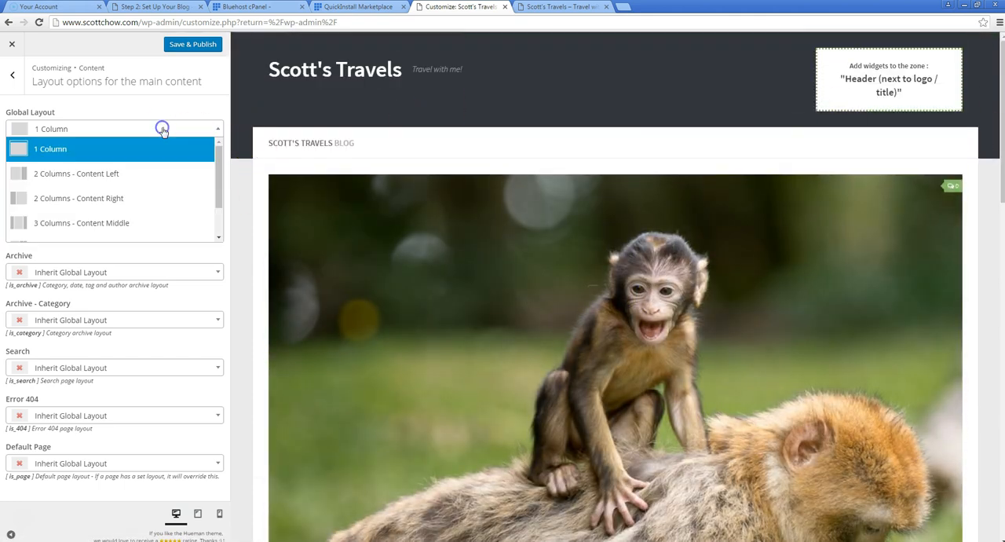
left_click(116, 223)
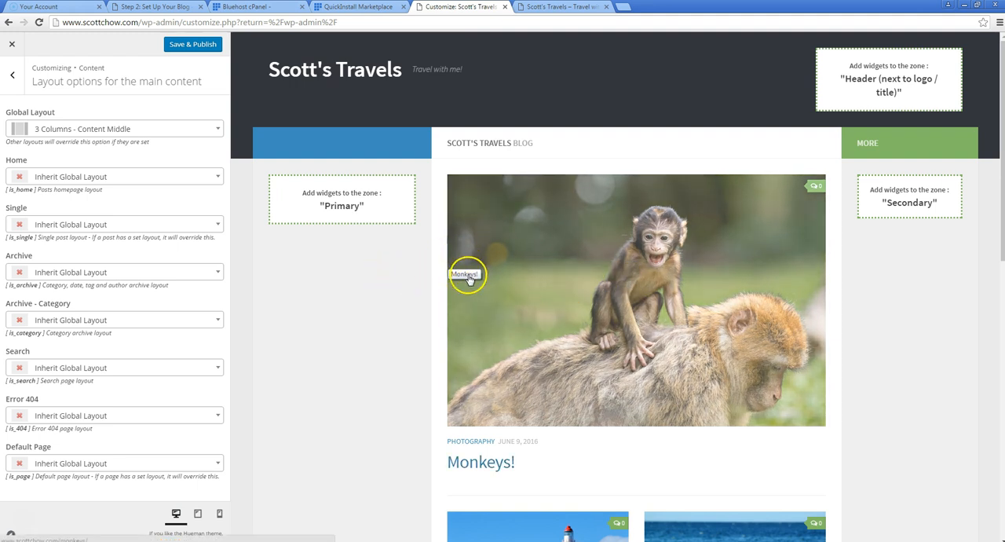
left_click(14, 82)
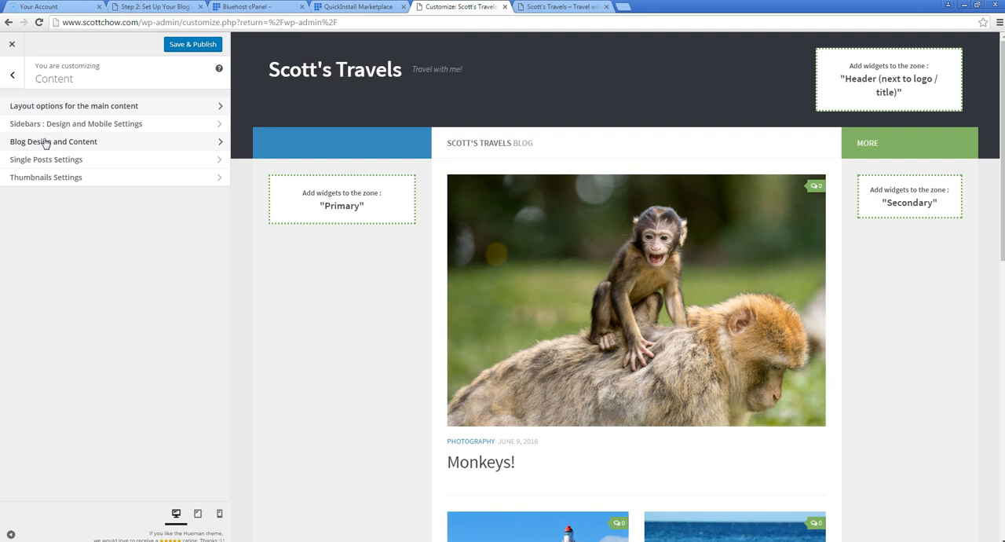
left_click(45, 142)
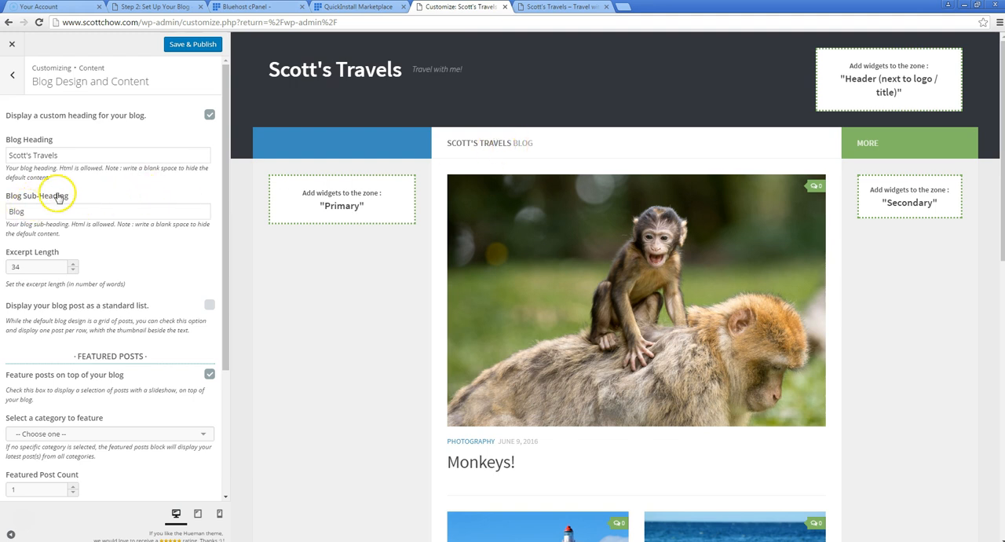
Set the blog heading to "My Blog Posts" and replace the sub-heading with a blank space
left_click_drag(78, 157, 11, 148)
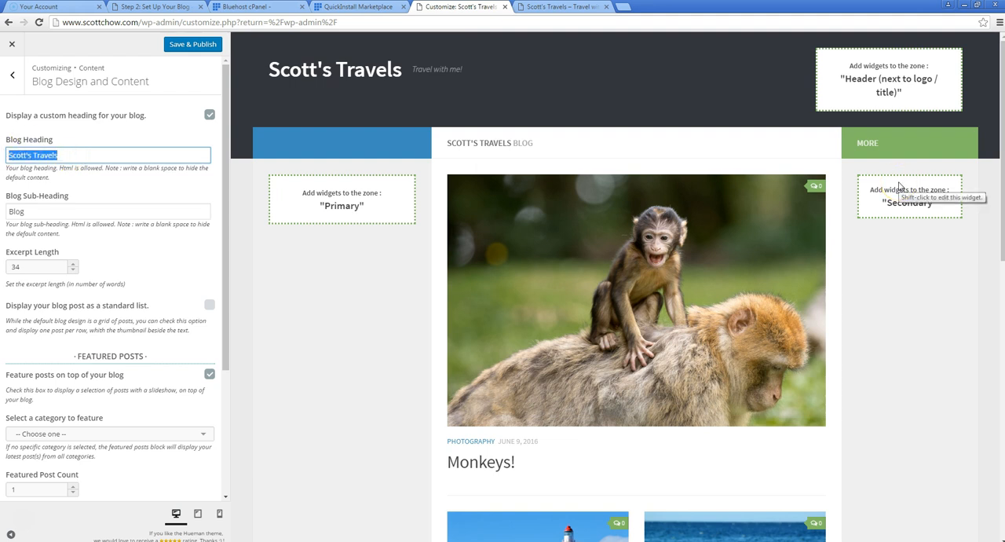
type("My Blog ")
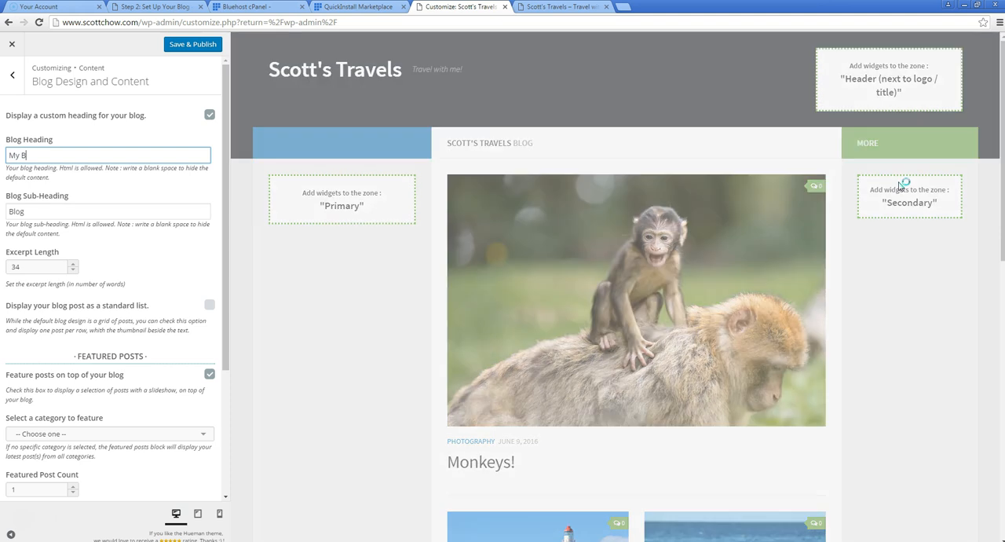
type("Posts")
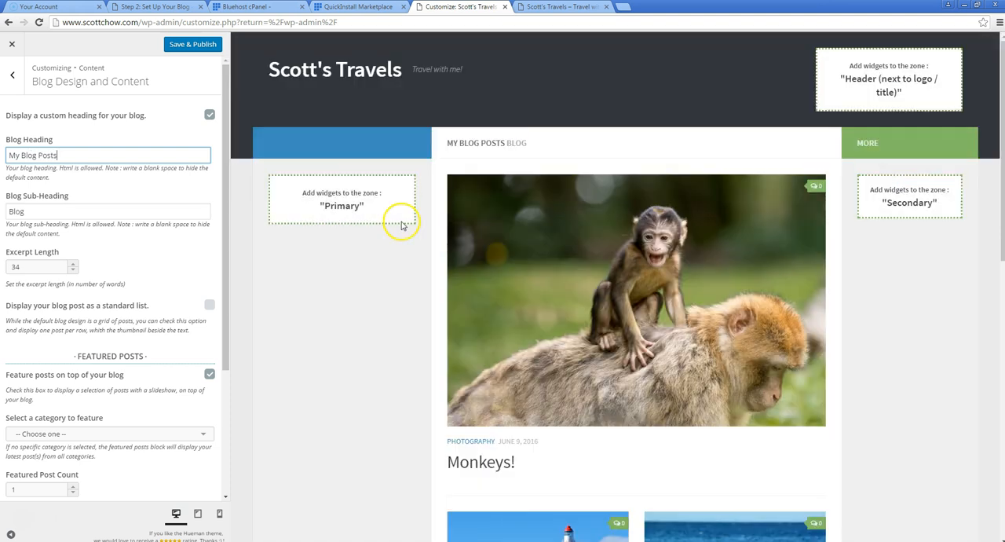
left_click(25, 210)
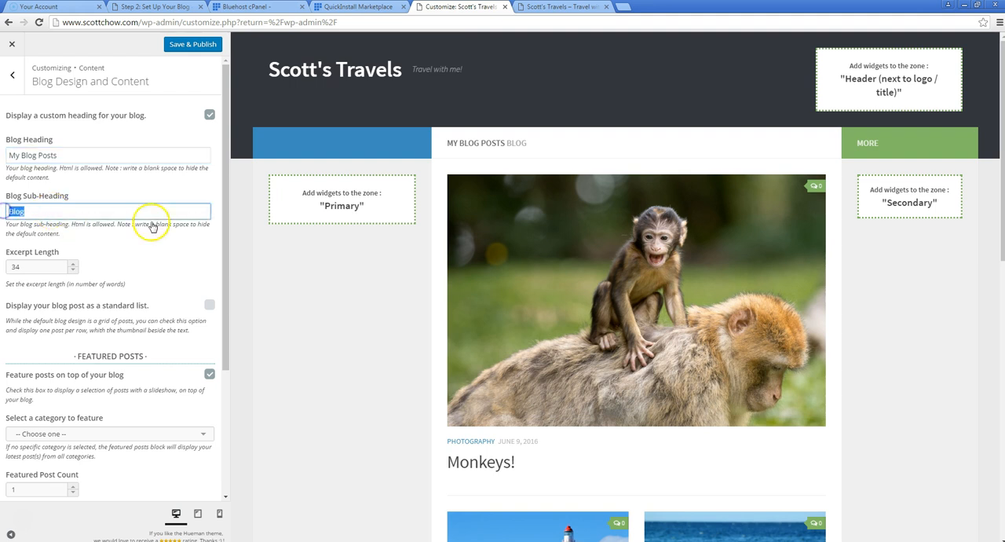
key("BackSpace")
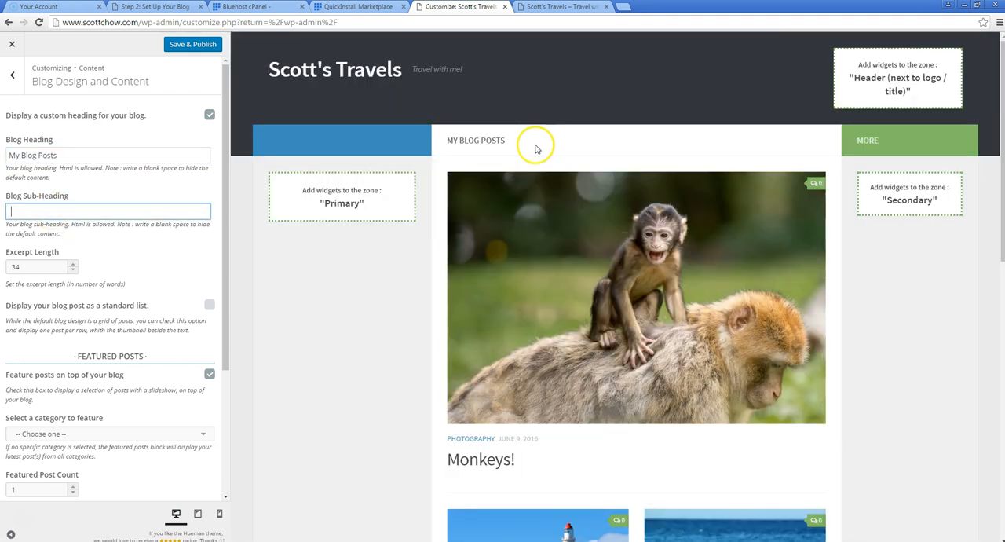
left_click(520, 149)
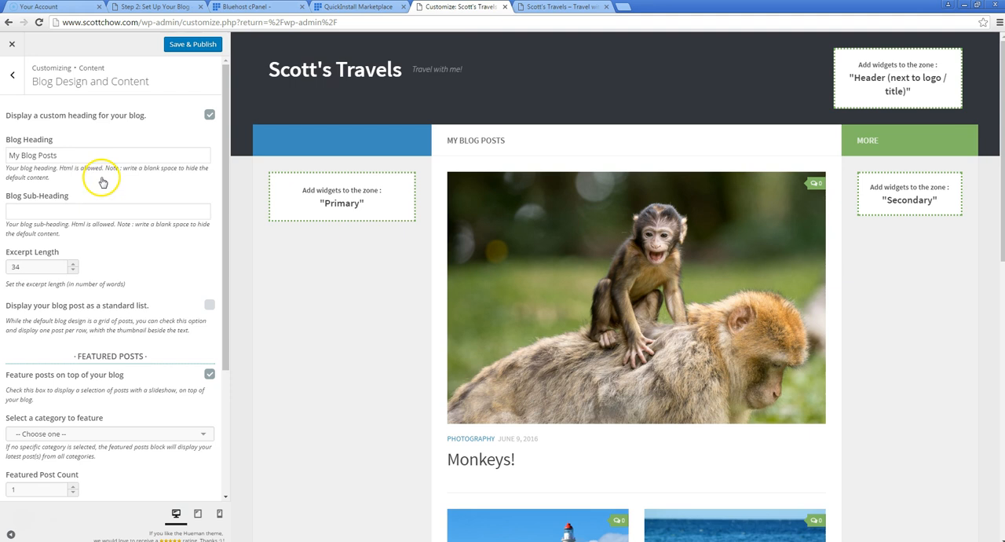
Review the posts in the preview and choose Travels as the category for the featured posts
scroll(134, 201, "down", 2)
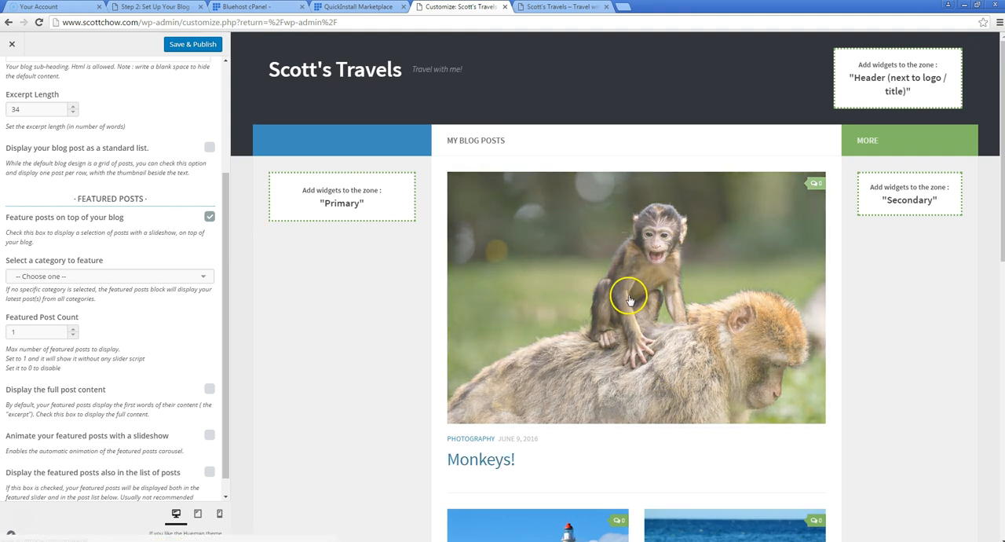
scroll(629, 299, "down", 2)
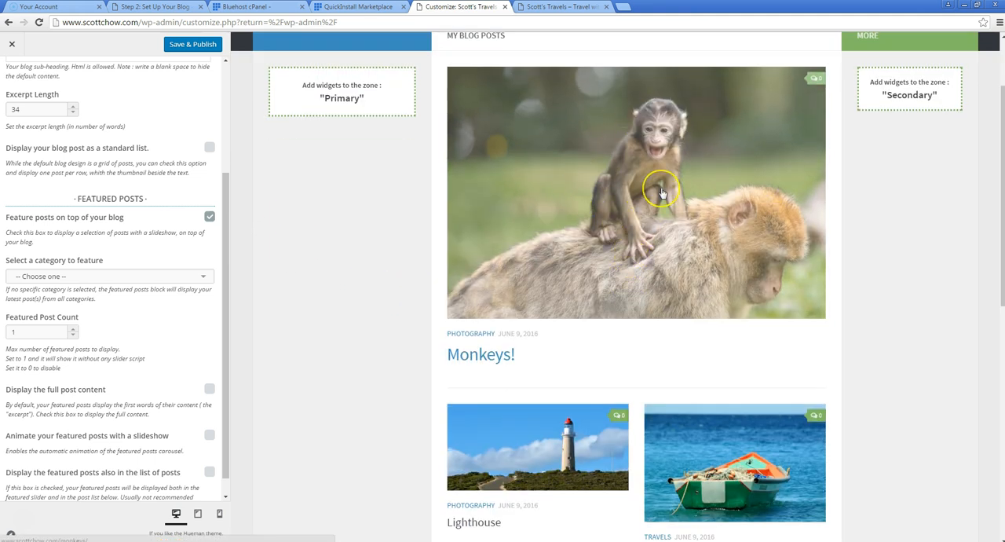
scroll(602, 409, "down", 2)
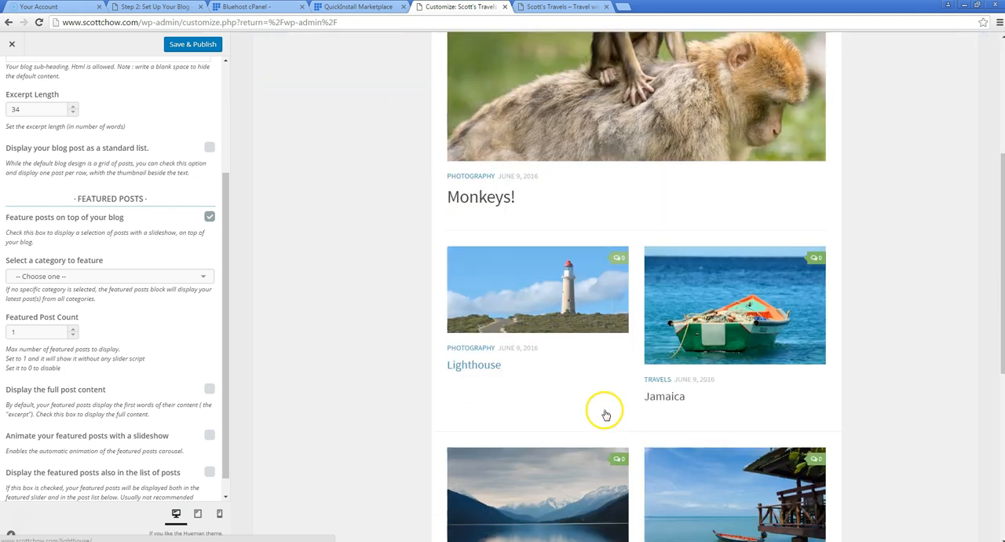
scroll(602, 408, "up", 4)
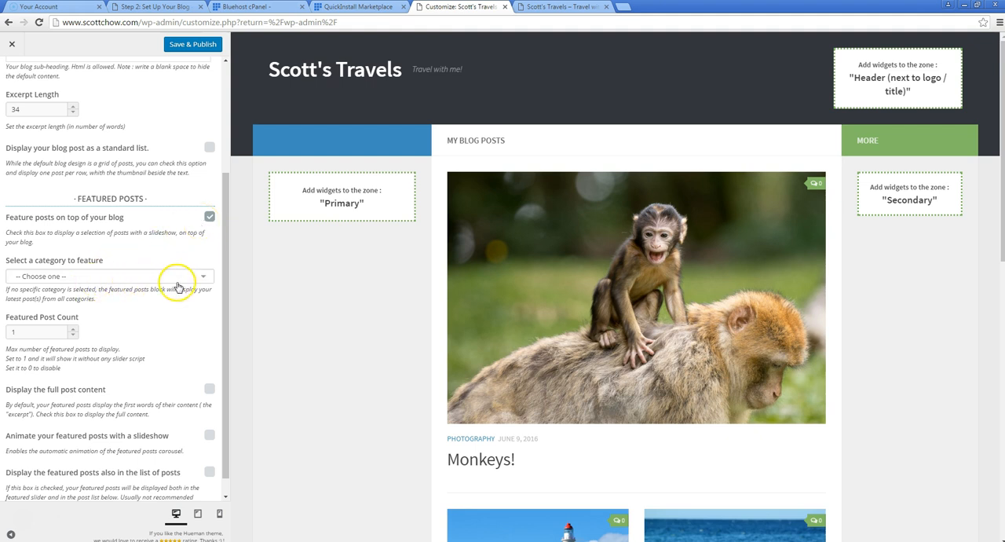
left_click(204, 279)
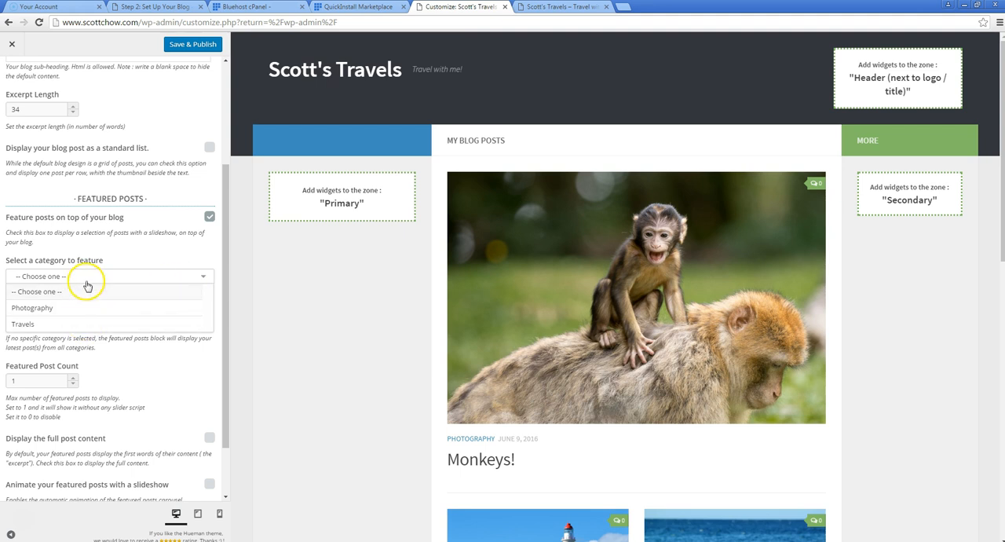
left_click(72, 324)
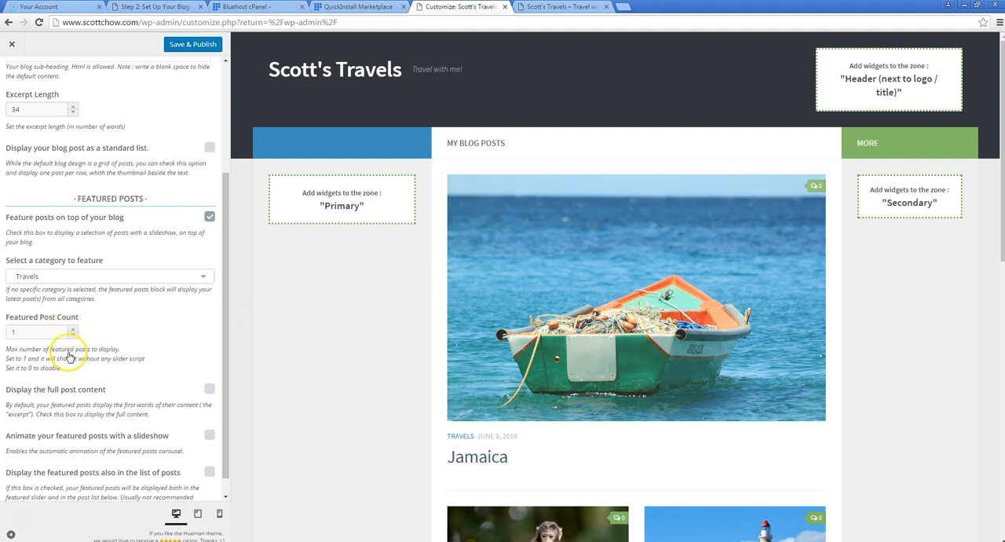
Set the featured post count to 3 and cycle through the featured posts in the preview
left_click(75, 329)
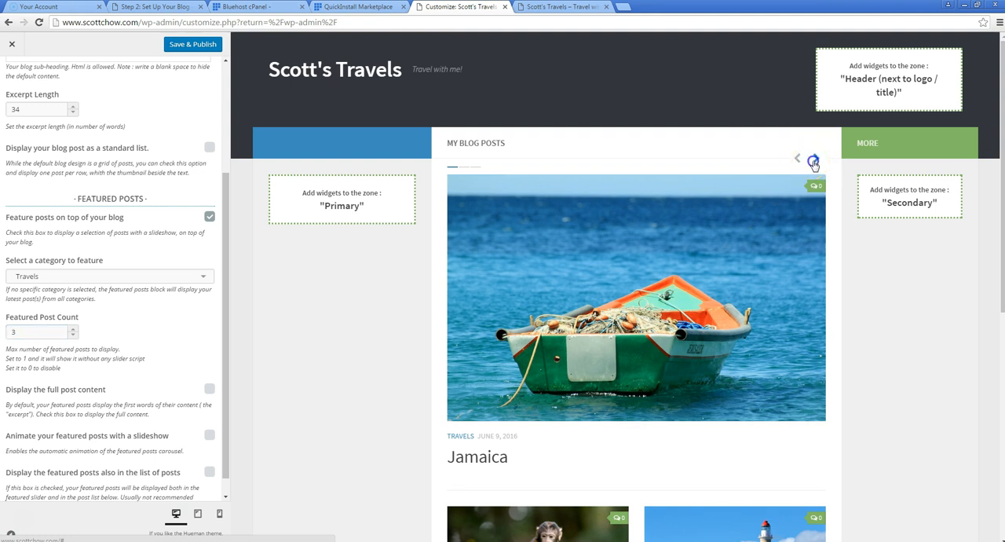
left_click(814, 161)
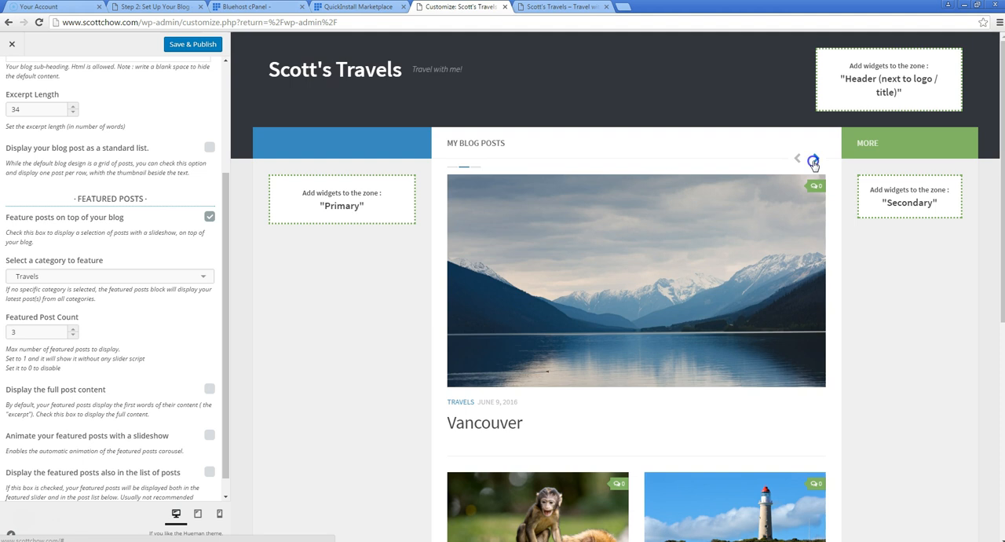
left_click(815, 161)
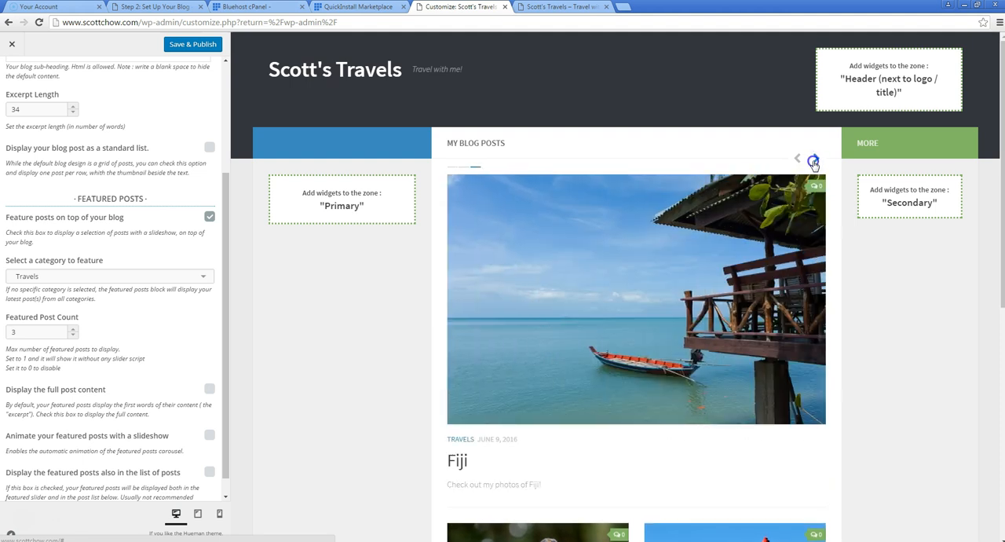
left_click(814, 161)
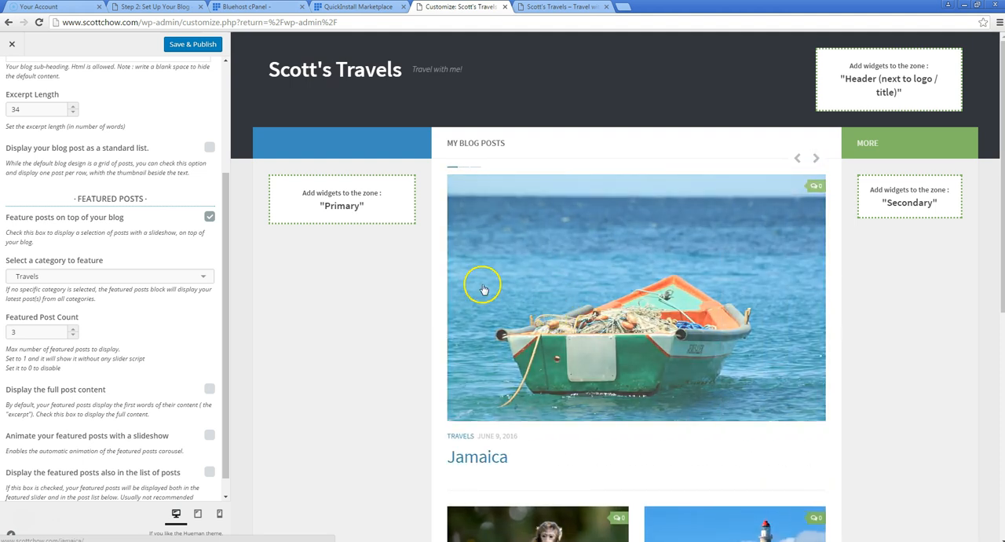
Enable the slideshow animation for the featured posts and publish the blog design changes
left_click_drag(224, 246, 225, 272)
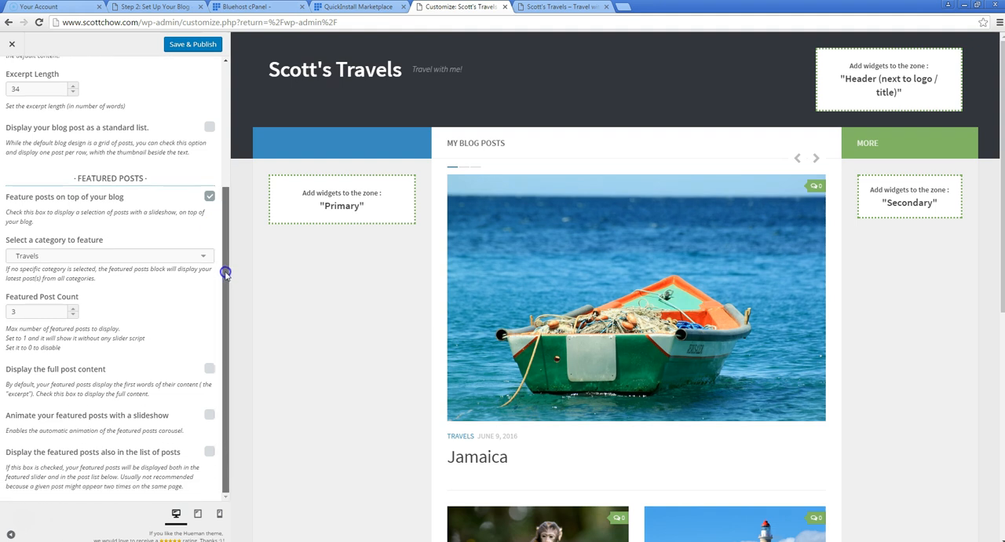
left_click(817, 161)
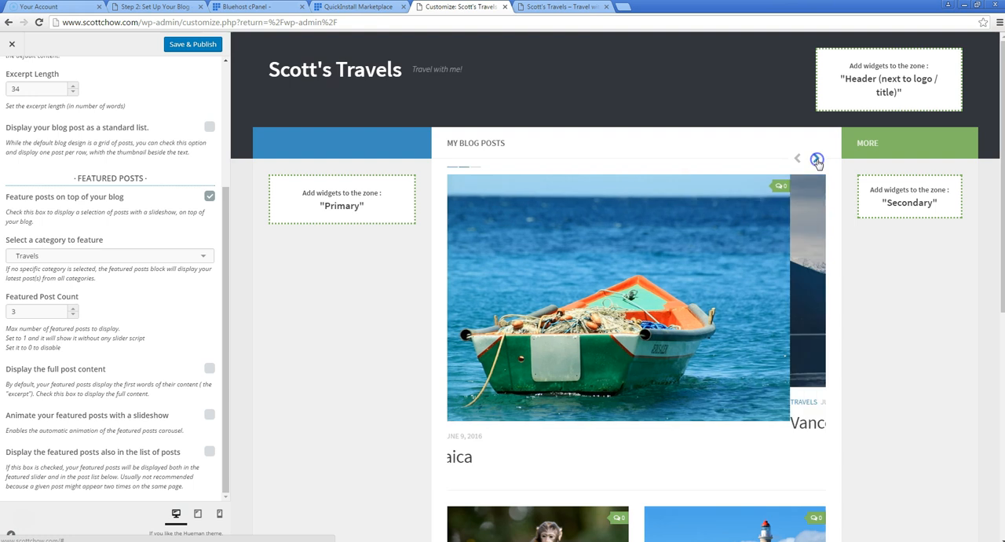
left_click(817, 160)
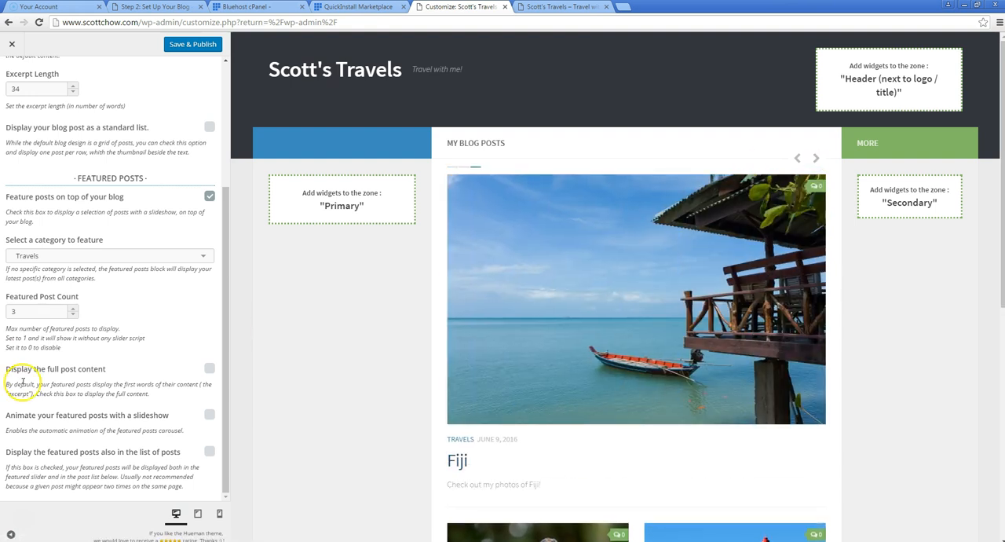
left_click(210, 417)
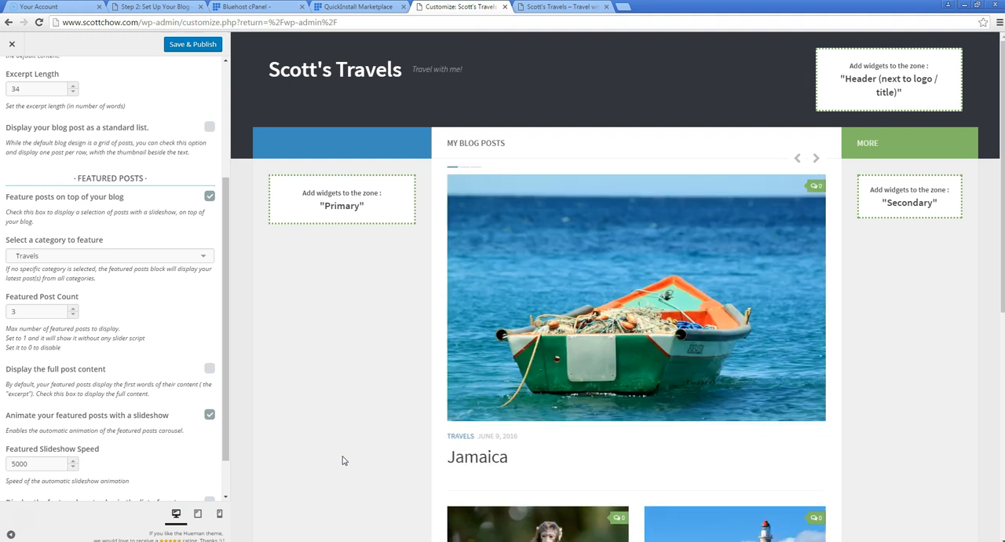
left_click_drag(225, 309, 228, 184)
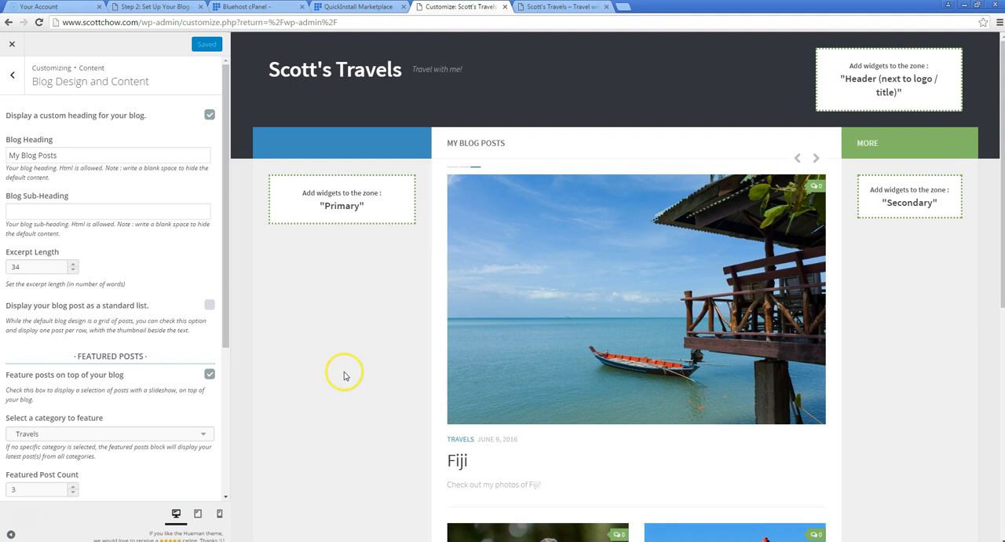
Leave the blog content settings and open the header design settings for logo and background
left_click(9, 76)
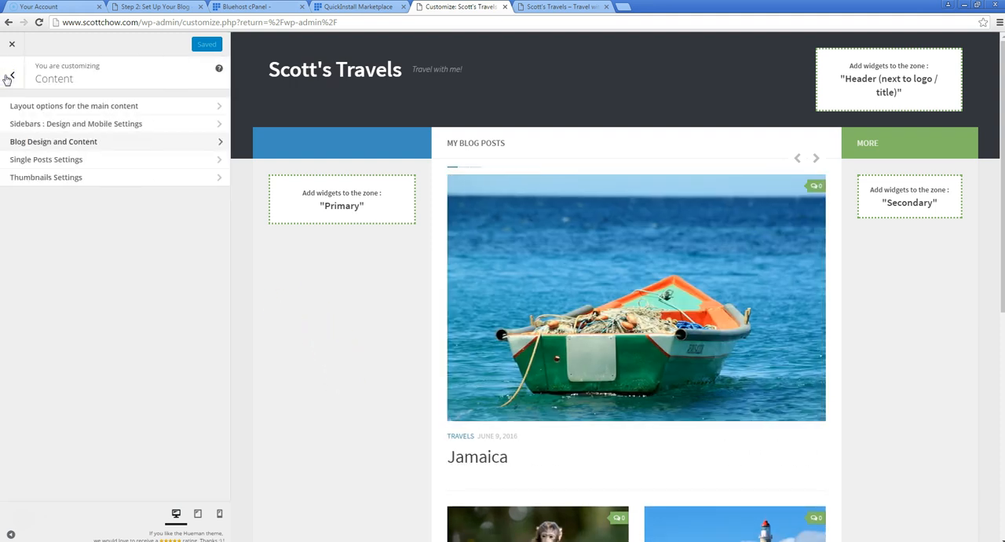
left_click(78, 142)
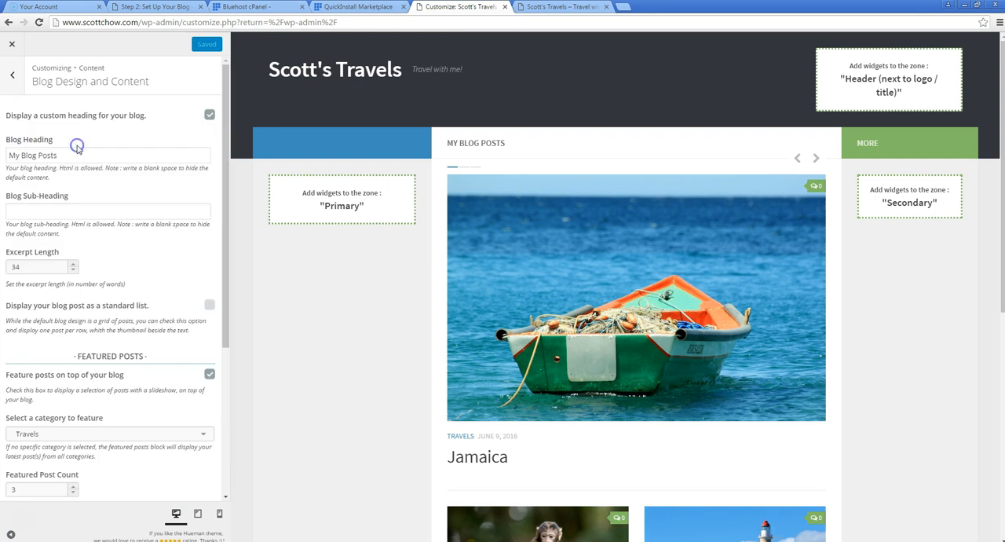
left_click(13, 82)
left_click(12, 79)
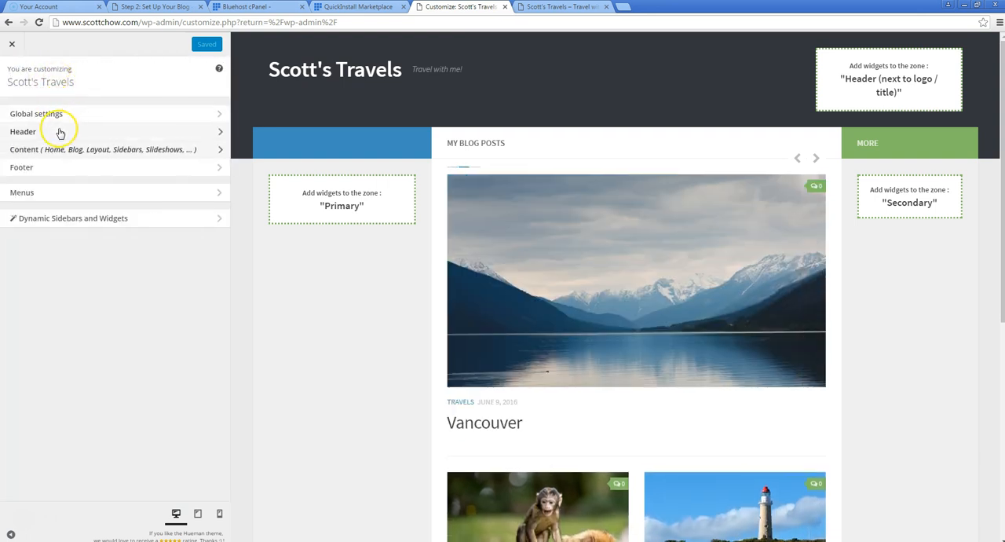
left_click(59, 133)
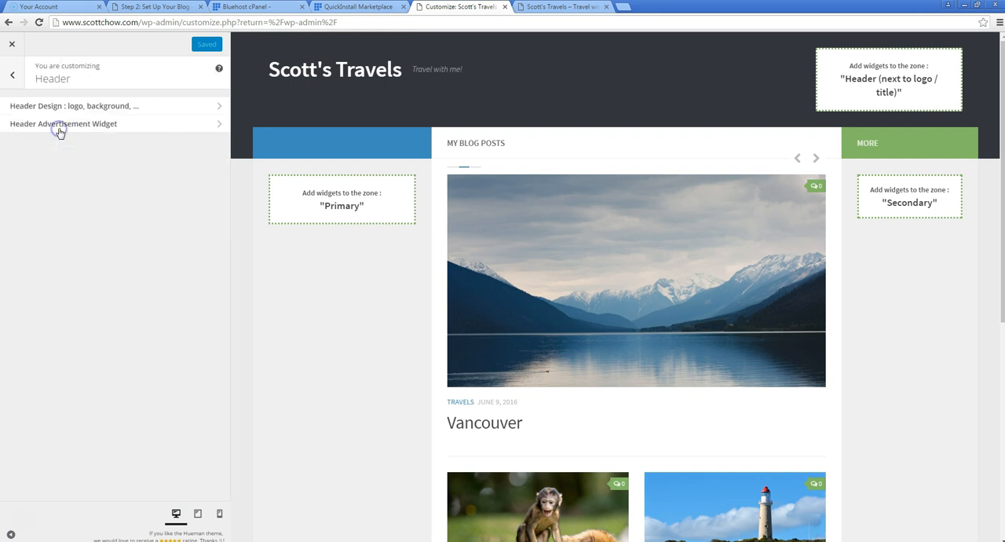
left_click(115, 107)
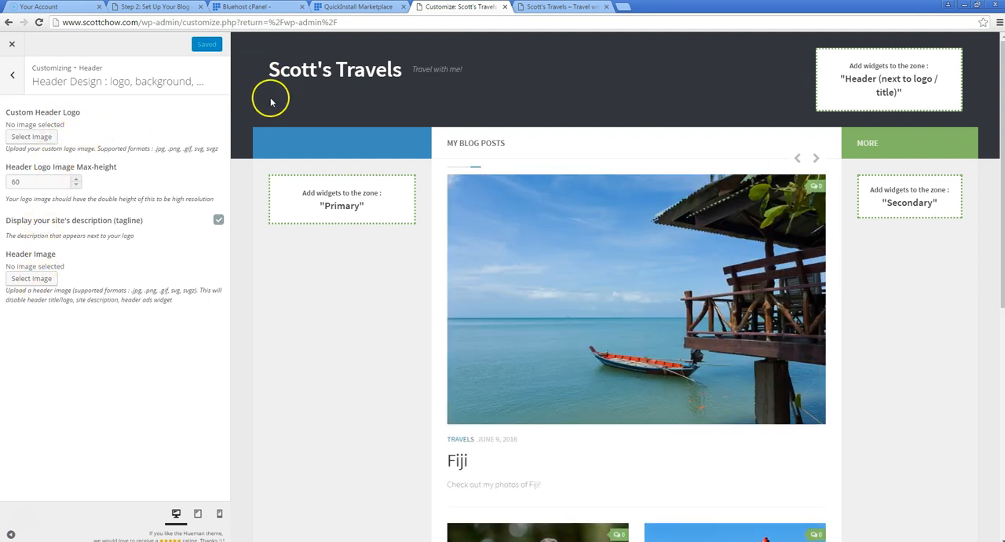
Upload banner.png from the computer through the image selection for the custom header logo
left_click(31, 136)
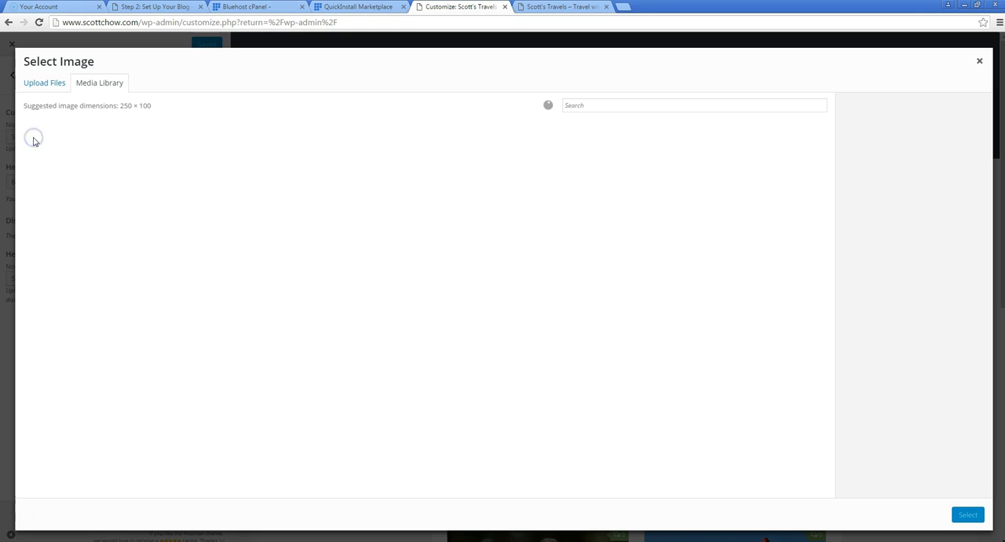
left_click(44, 84)
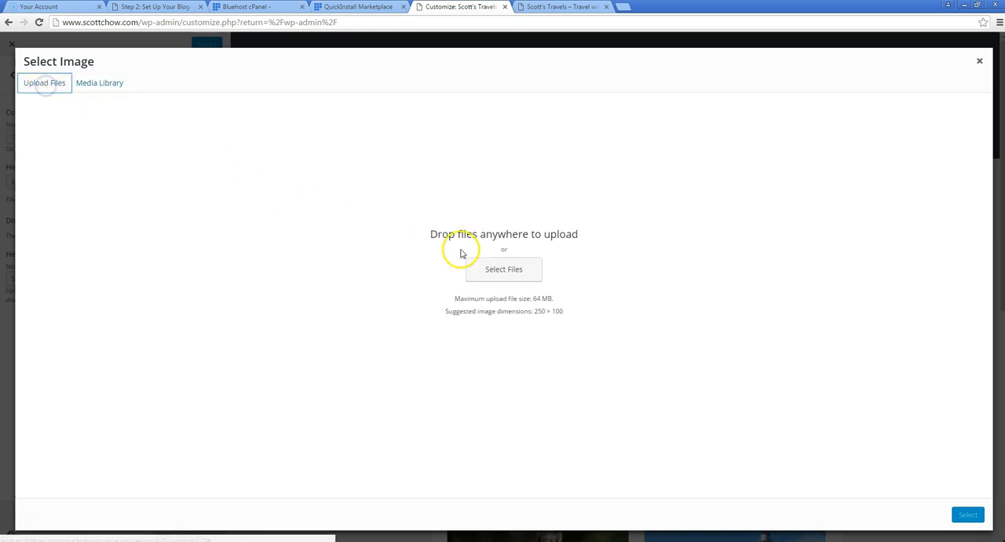
left_click(487, 268)
left_click(177, 86)
double_click(176, 86)
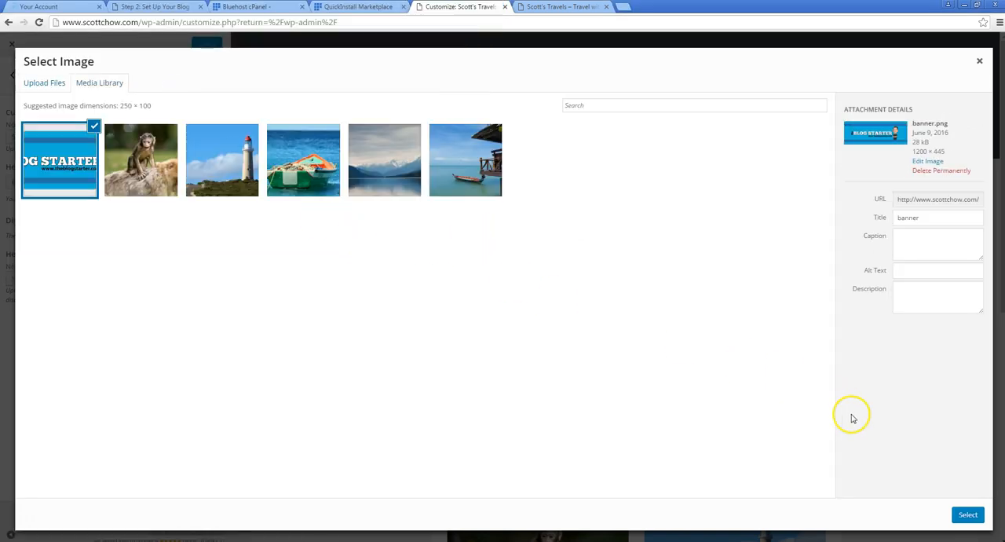
Try banner.png uncropped as the custom header logo and remove it again
left_click(967, 515)
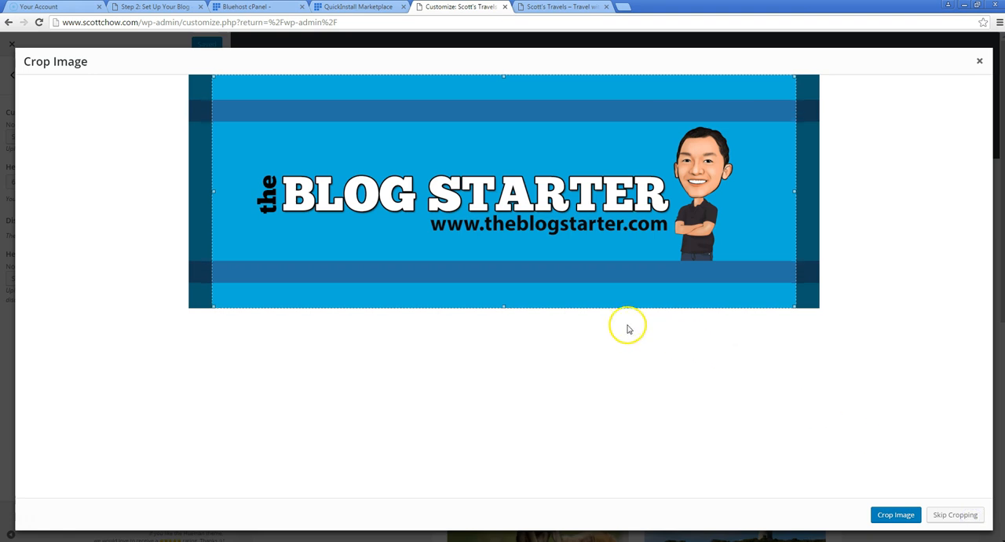
left_click(941, 515)
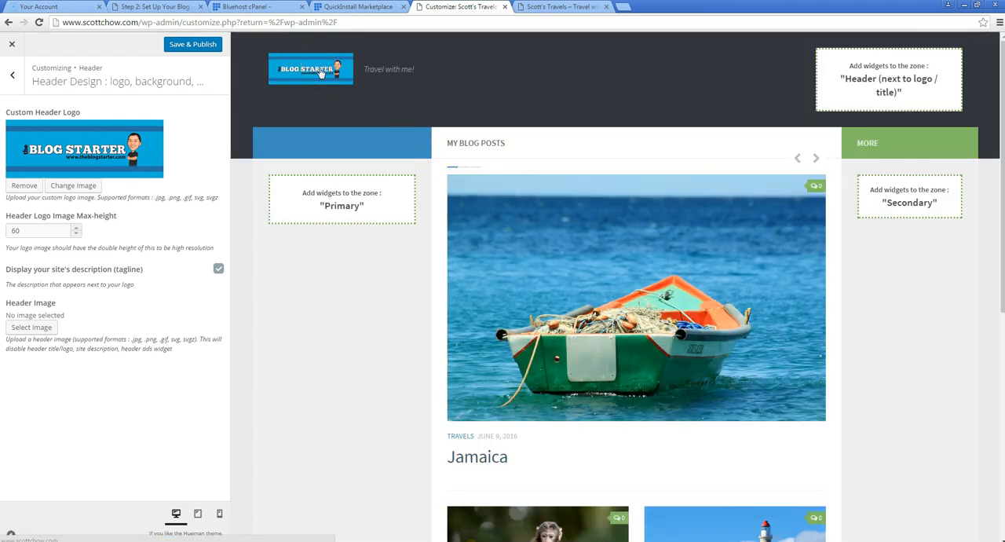
left_click(23, 186)
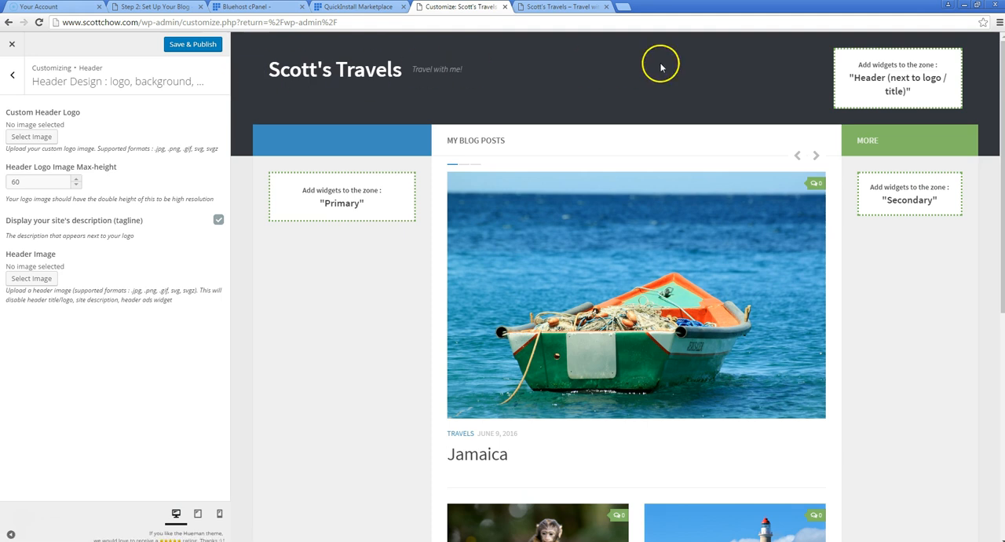
Set the header image to banner.png from the media library without cropping it
left_click(32, 279)
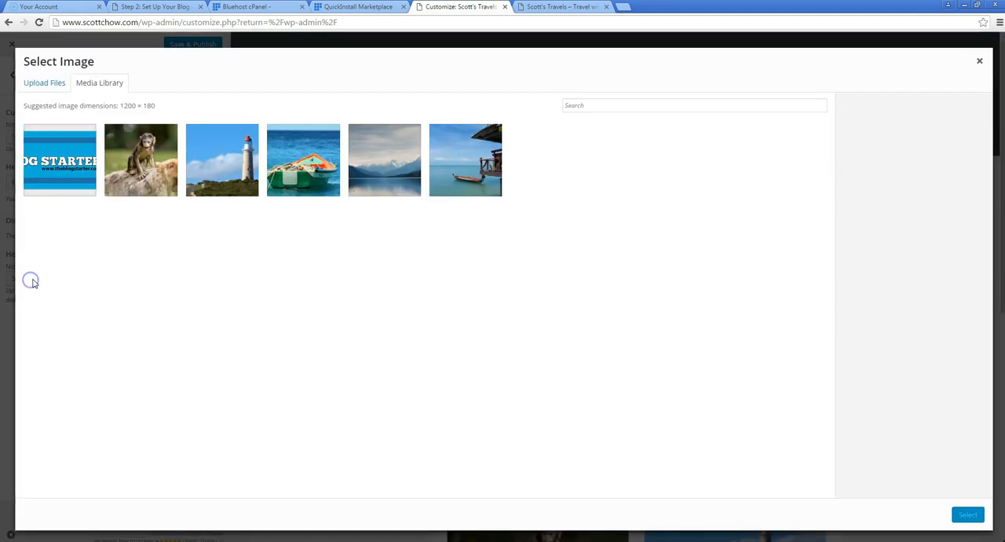
left_click(60, 159)
left_click(970, 516)
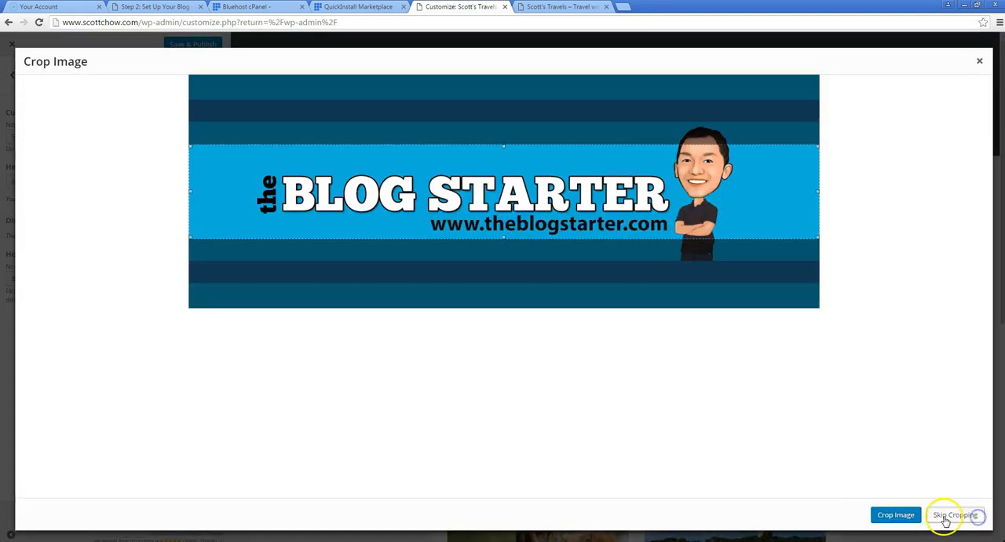
left_click(941, 514)
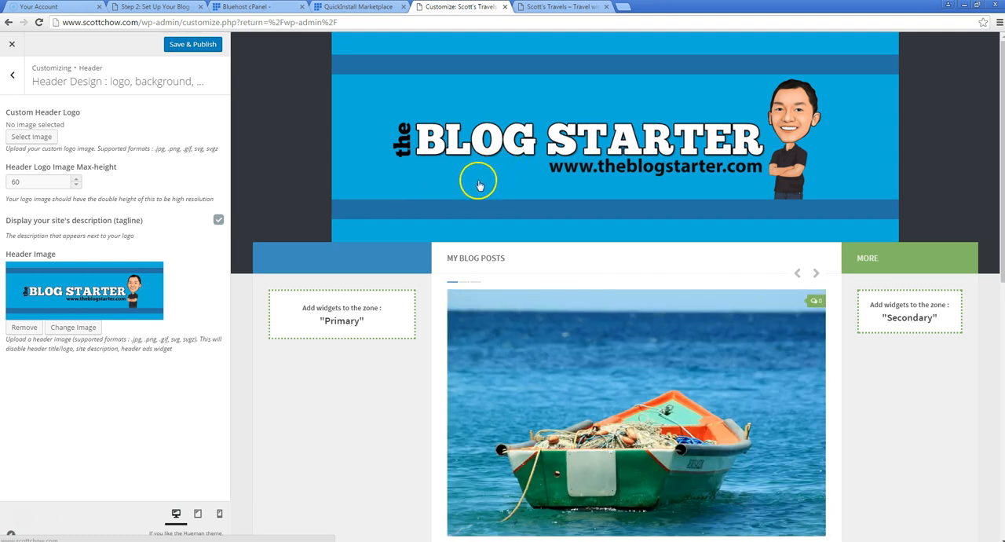
Remove the header image and open the general design options for font and colors in the global settings
left_click(24, 327)
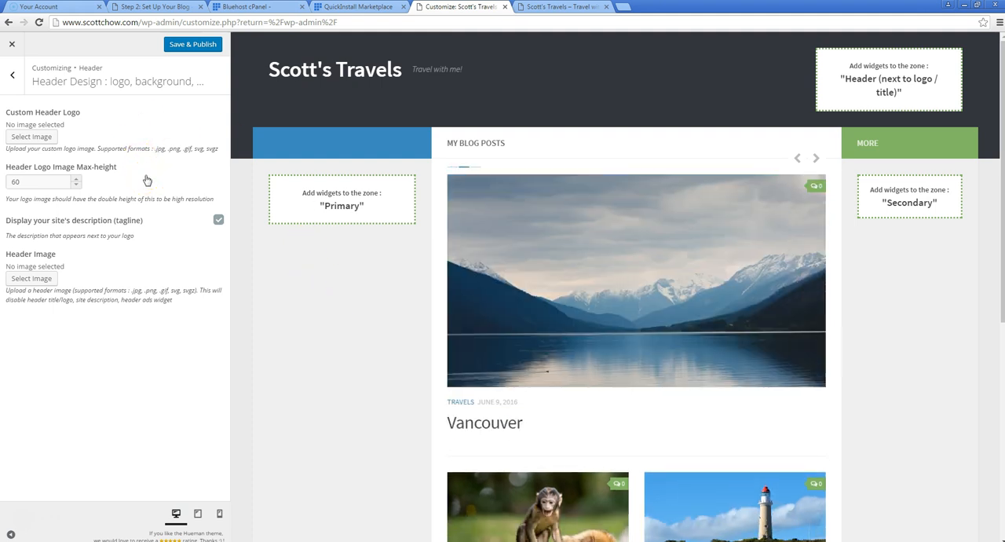
left_click(20, 83)
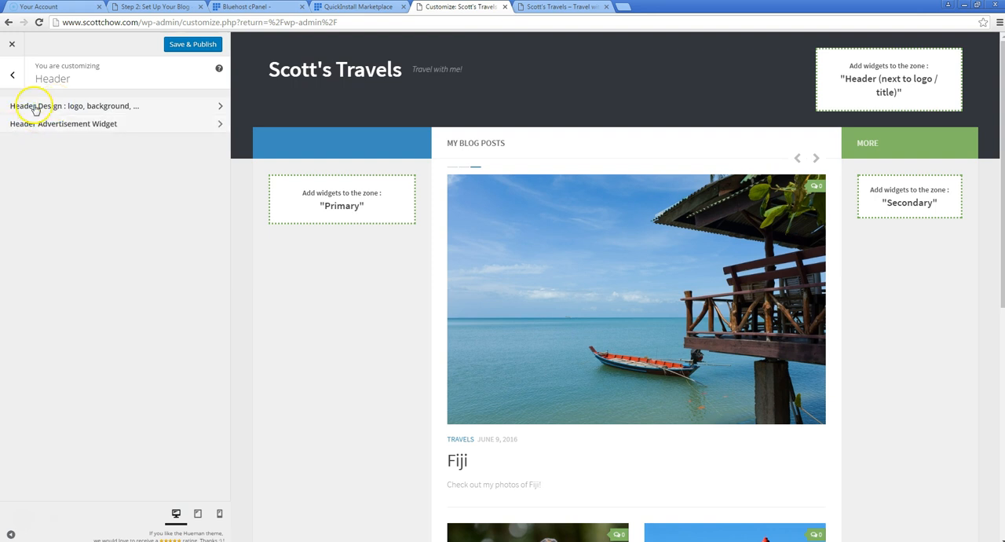
left_click(14, 75)
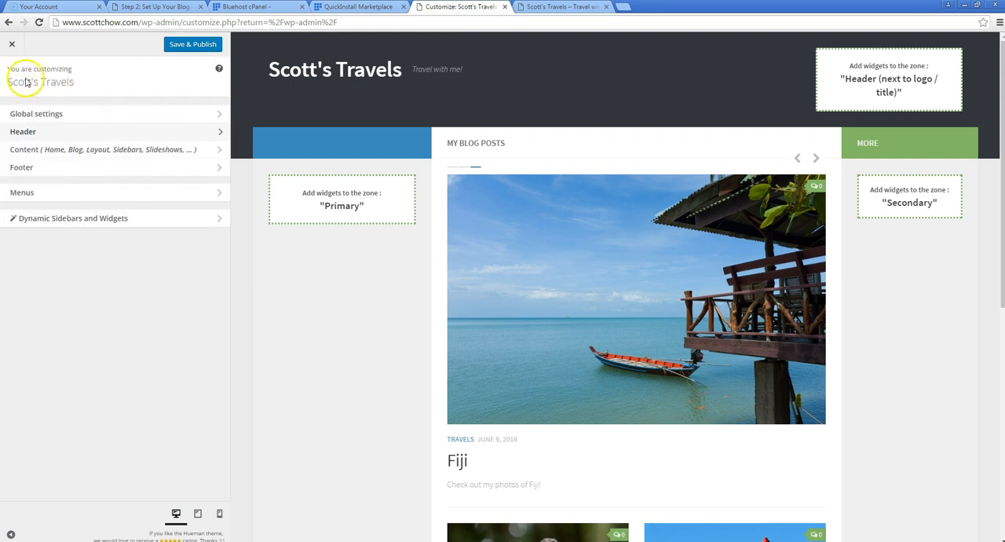
left_click(59, 118)
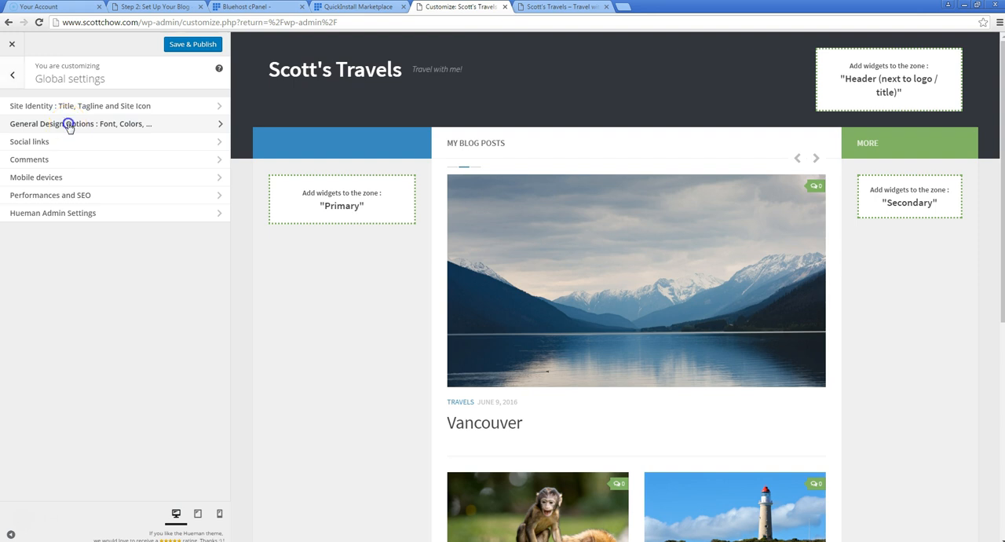
left_click(69, 125)
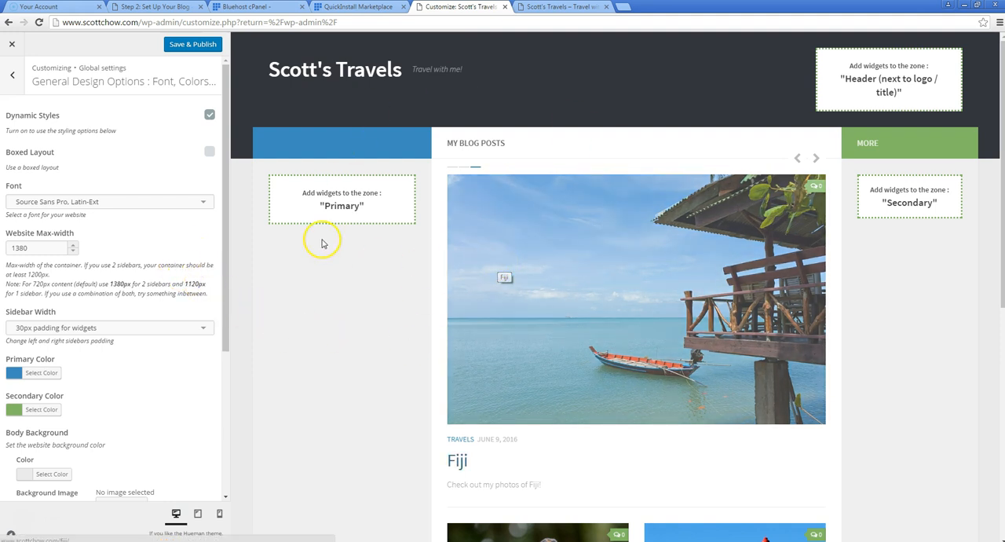
Try Roboto Condensed, Latin-Ext and Roboto Slab, Latin / Cyrillic-Ext as the website font
left_click(208, 205)
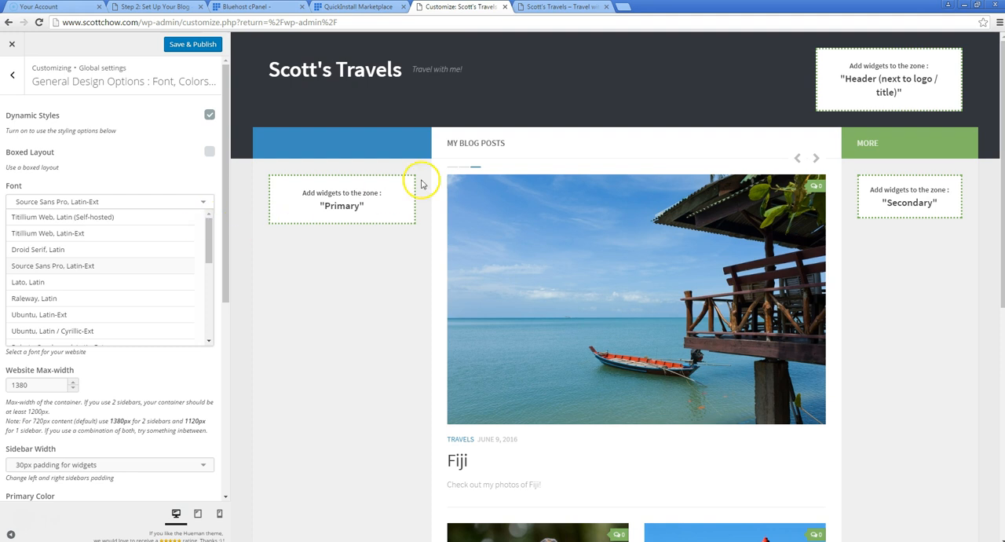
left_click_drag(211, 243, 210, 266)
left_click(153, 275)
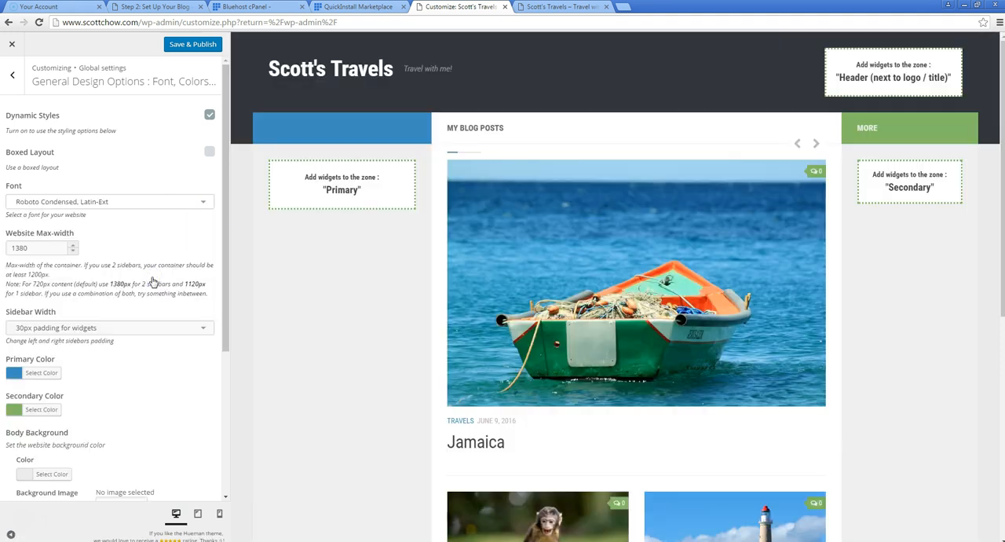
left_click(202, 201)
left_click(120, 324)
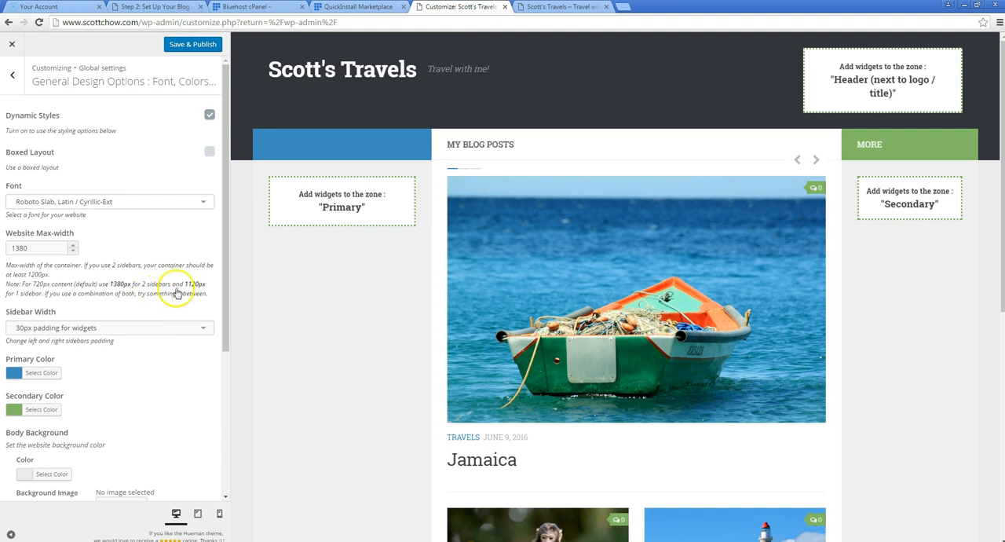
Set the website font to Arial
left_click(206, 202)
scroll(98, 290, "down", 5)
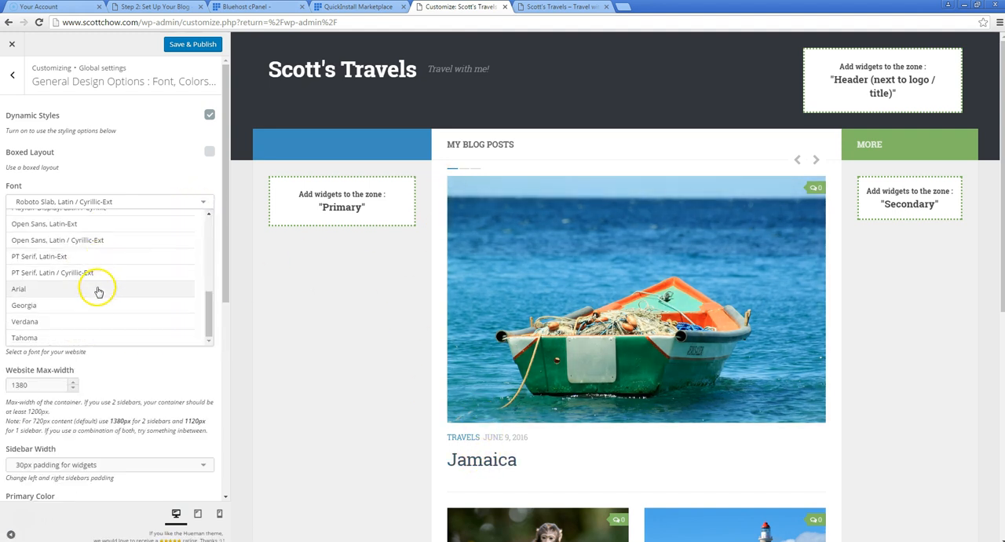
left_click(88, 290)
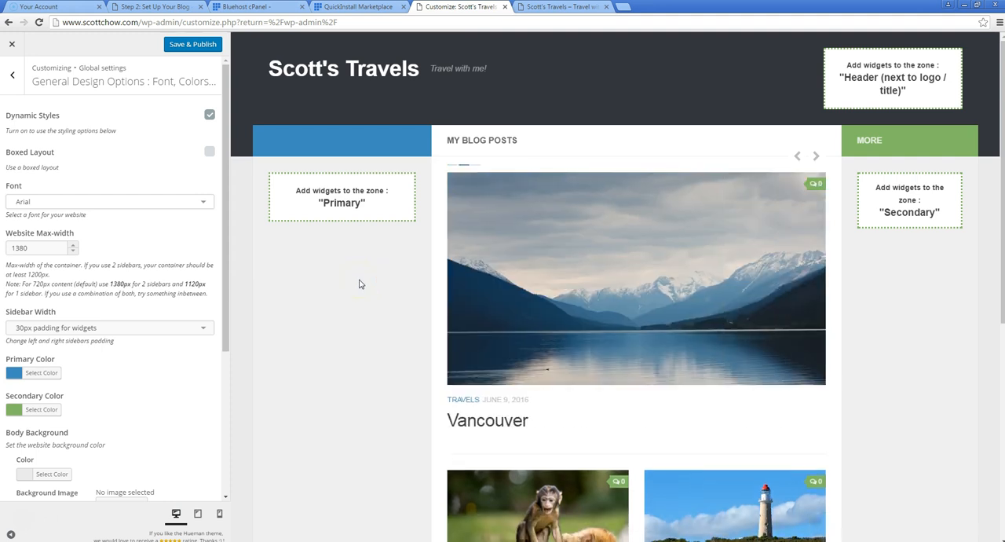
Set the theme's primary color to the teal #1a8184
left_click_drag(223, 226, 218, 344)
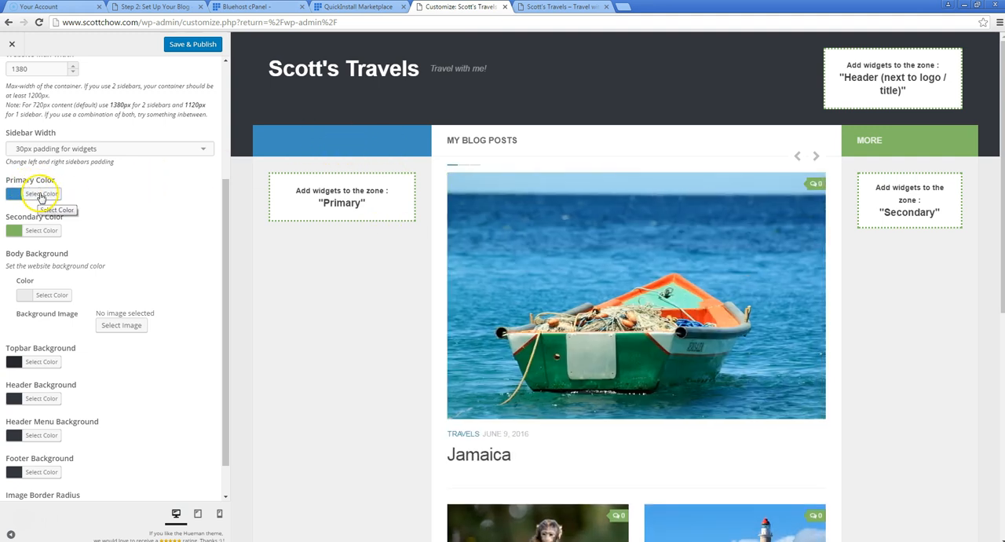
left_click(40, 195)
left_click(41, 315)
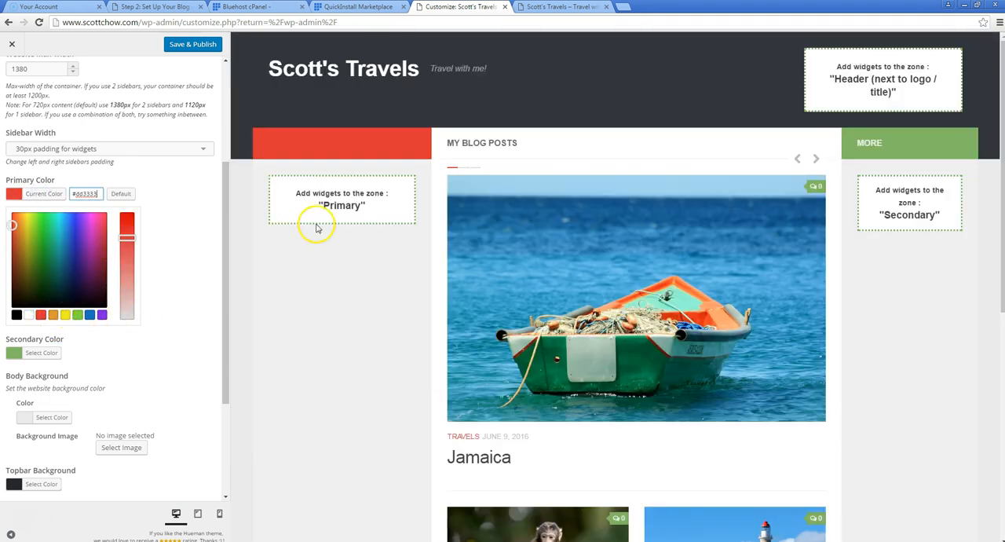
left_click_drag(16, 224, 59, 259)
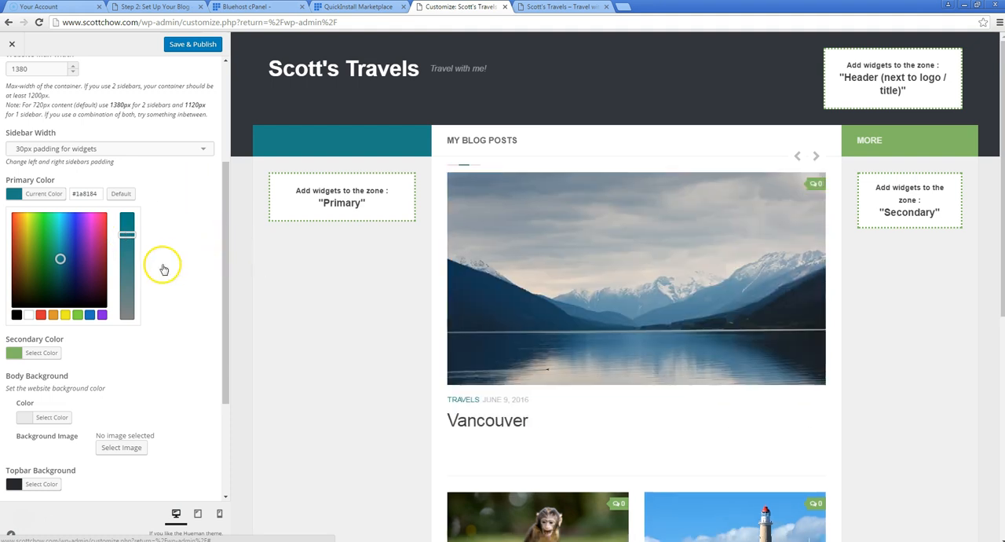
Set the secondary color to the blue #1e73be and publish the design changes
left_click(35, 353)
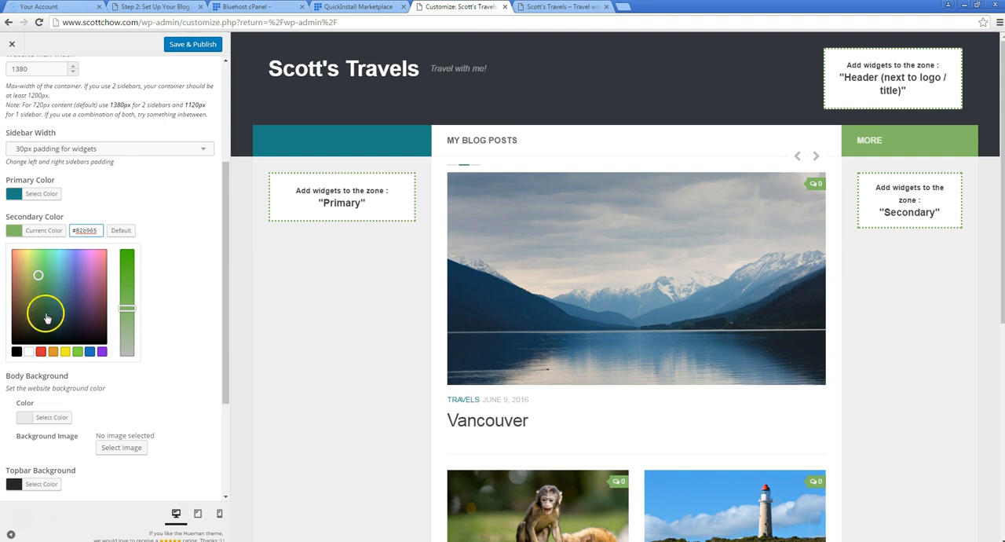
left_click(89, 352)
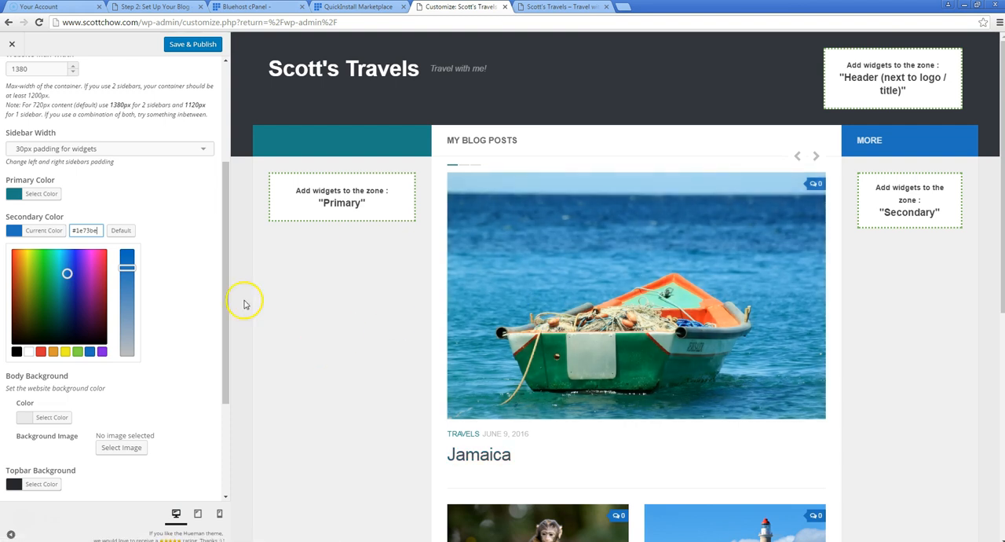
left_click_drag(225, 396, 236, 486)
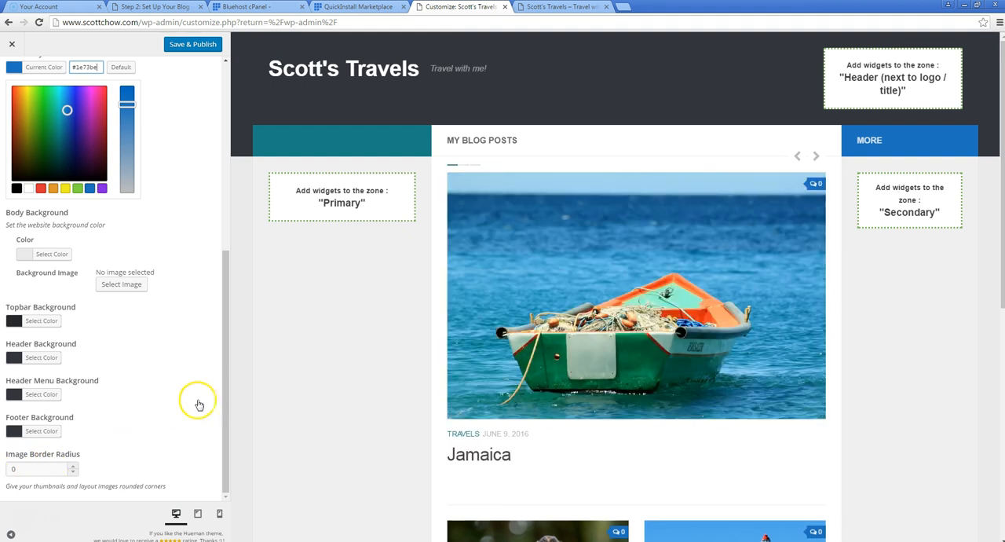
left_click_drag(226, 394, 218, 414)
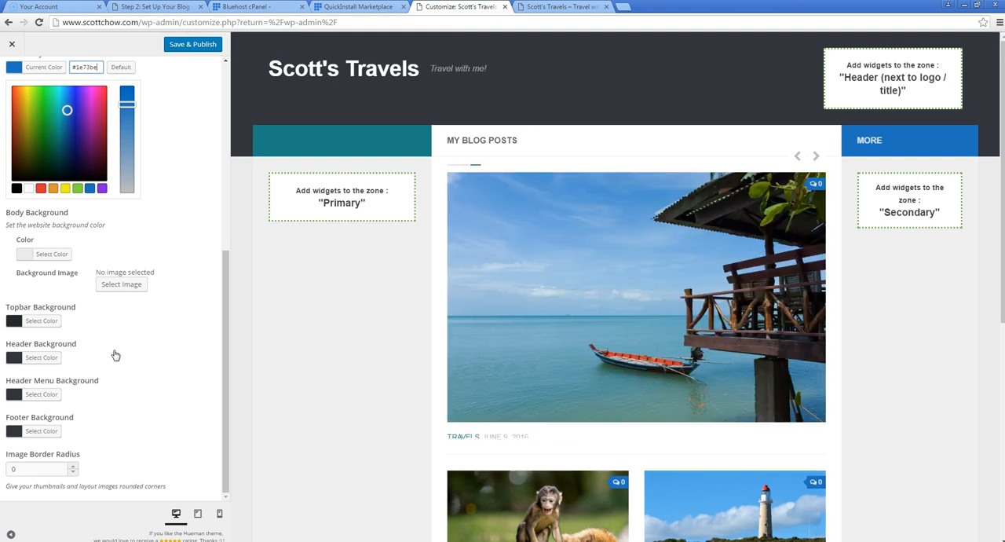
left_click_drag(226, 369, 228, 175)
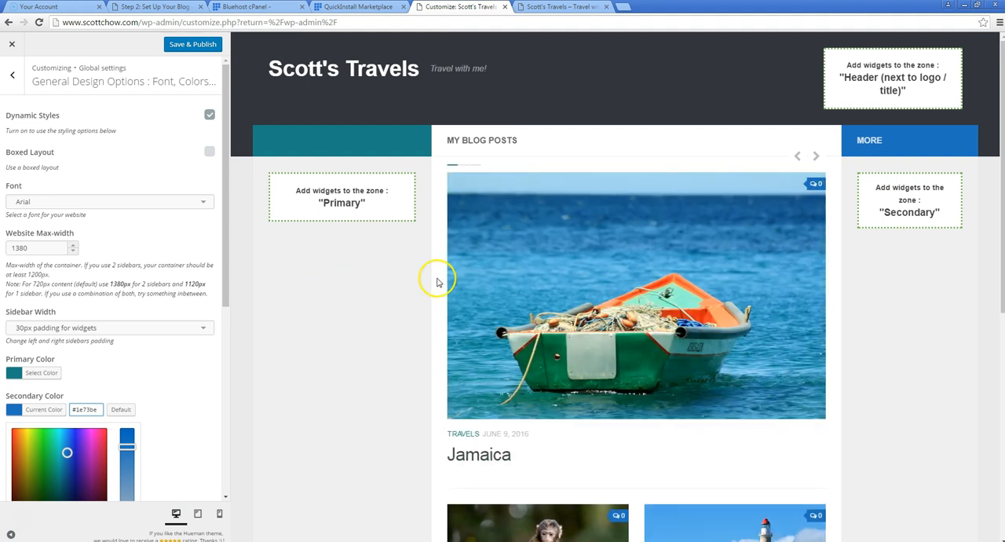
left_click(189, 46)
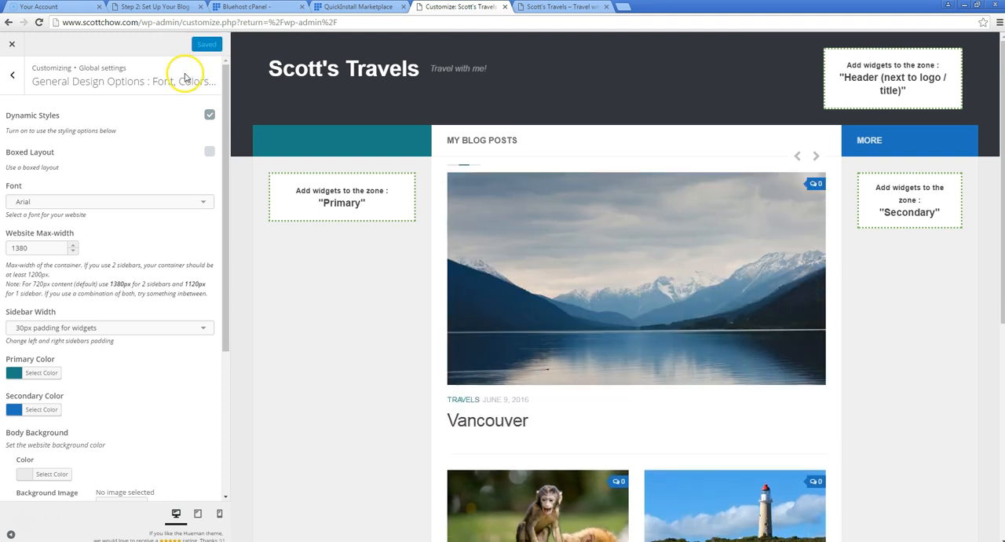
Open the social links settings and start a new link with the Facebook icon
left_click(13, 73)
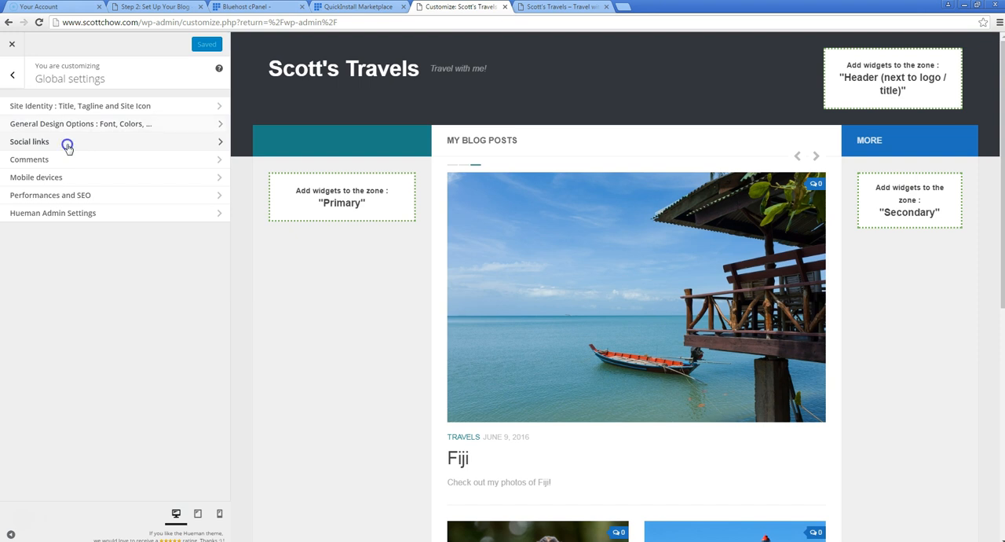
left_click(67, 146)
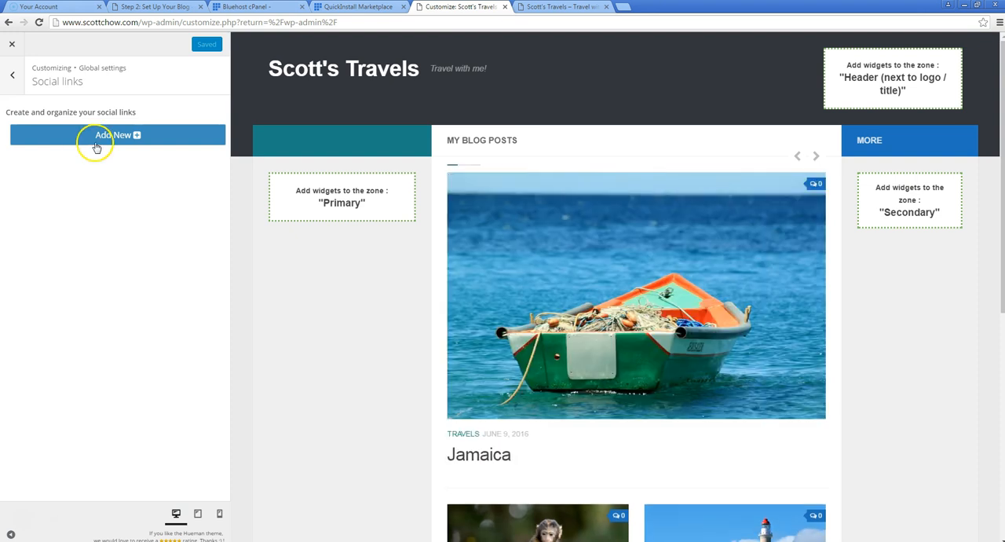
left_click(96, 147)
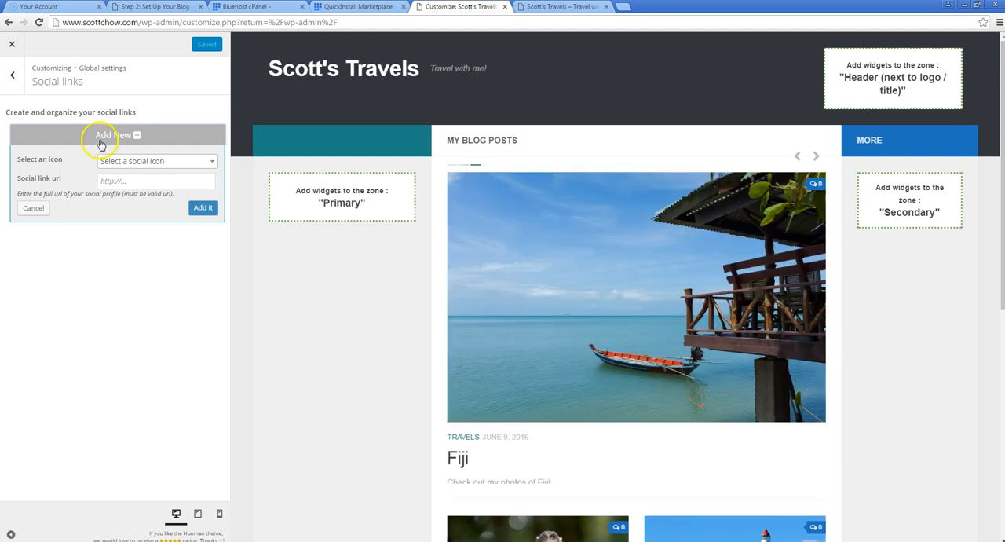
left_click(165, 162)
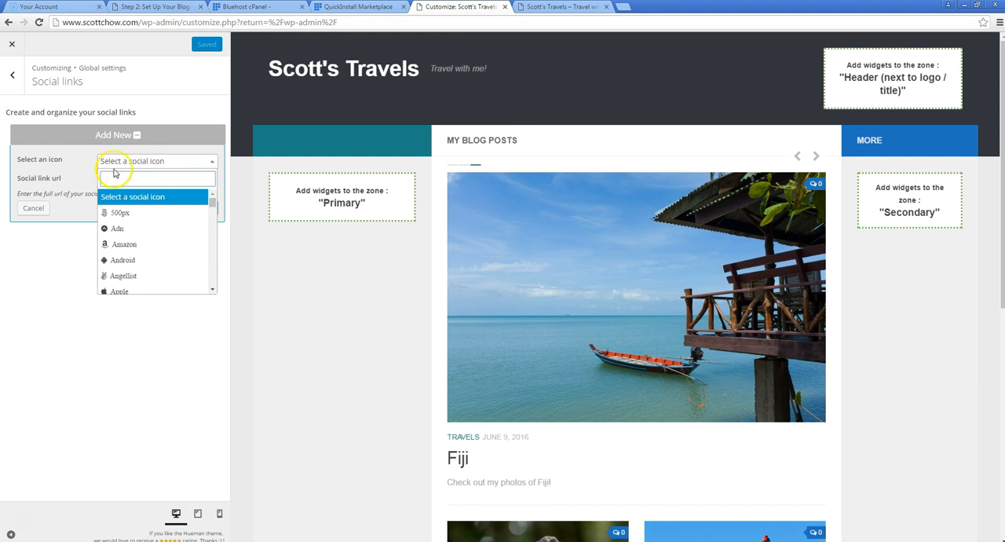
left_click_drag(214, 204, 214, 218)
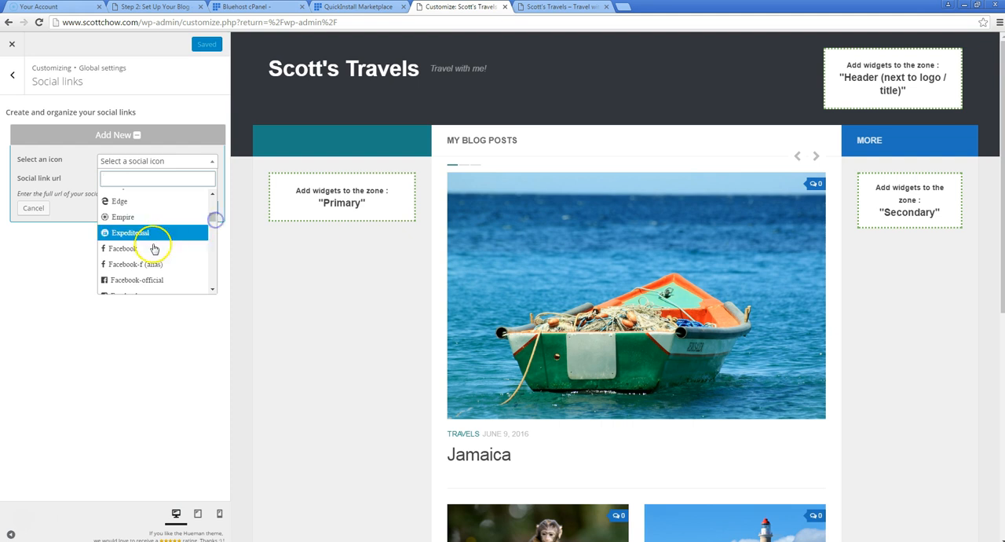
left_click(145, 248)
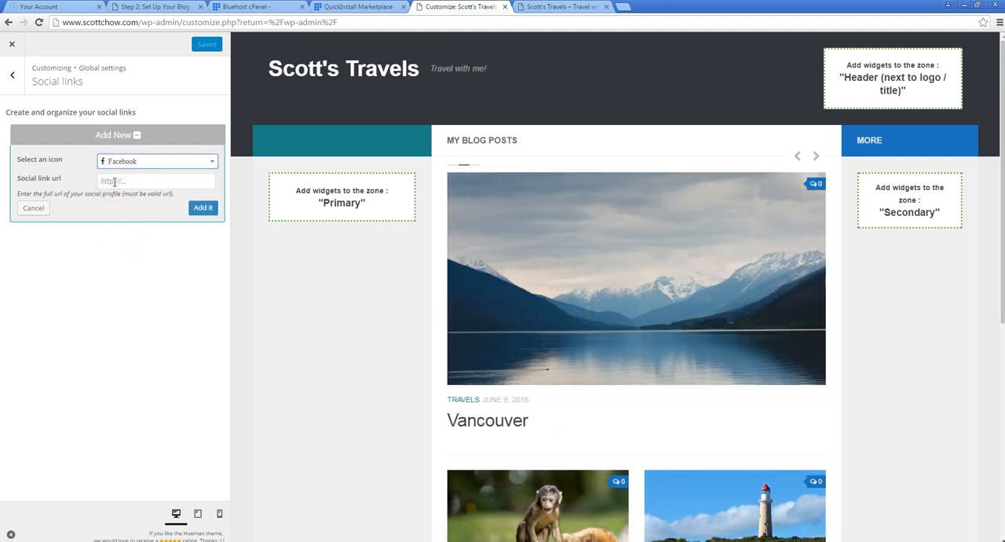
left_click(306, 540)
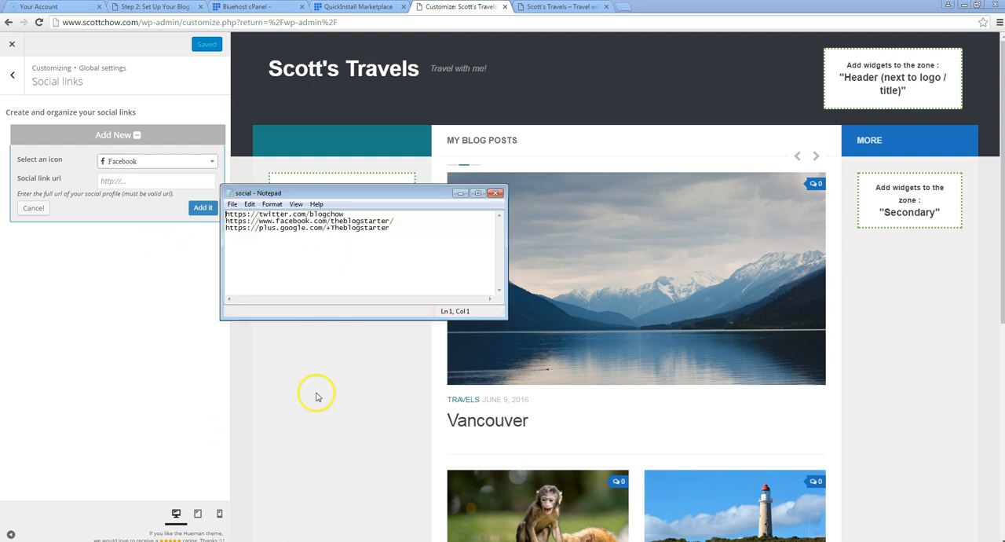
left_click_drag(399, 223, 255, 223)
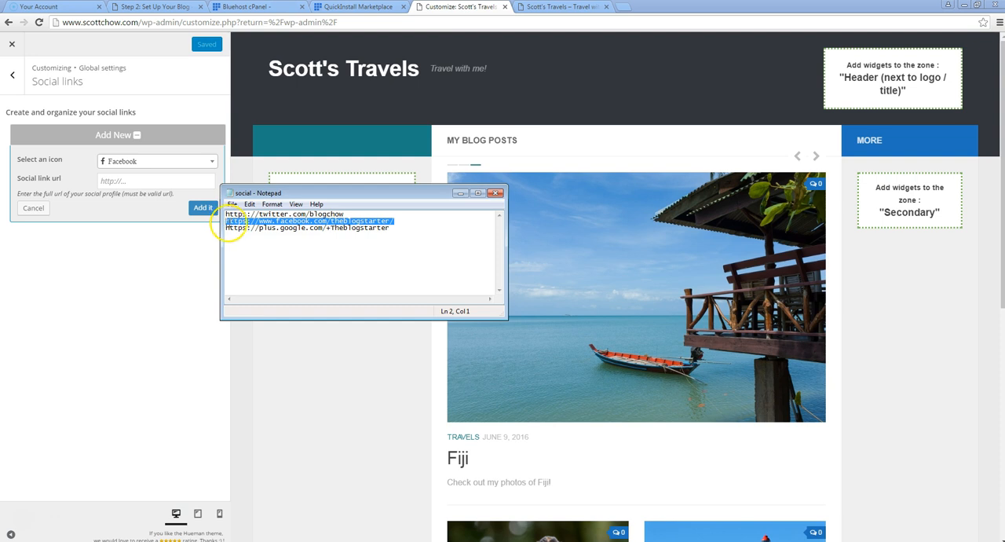
left_click(128, 179)
type("https://www.facebook.com/theblogstarter/")
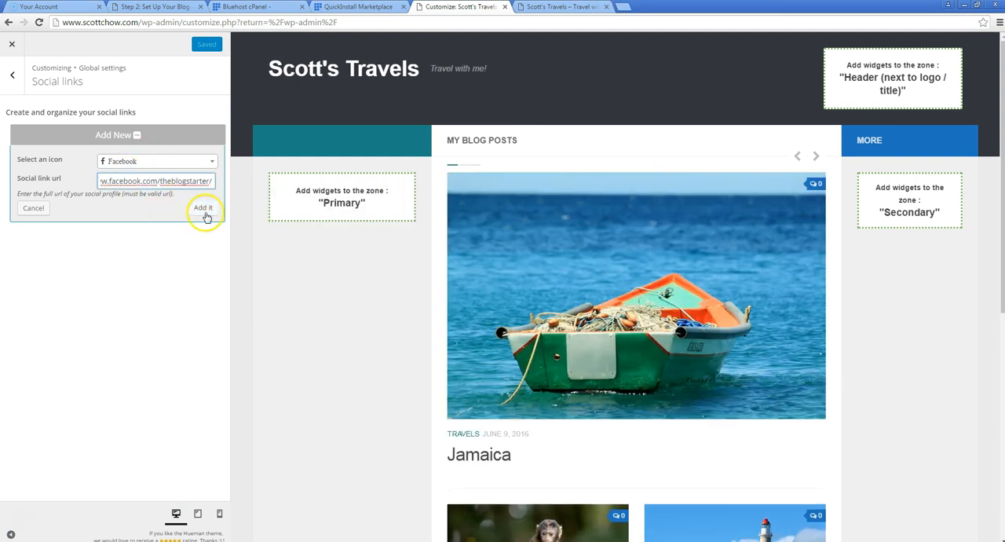
left_click(203, 209)
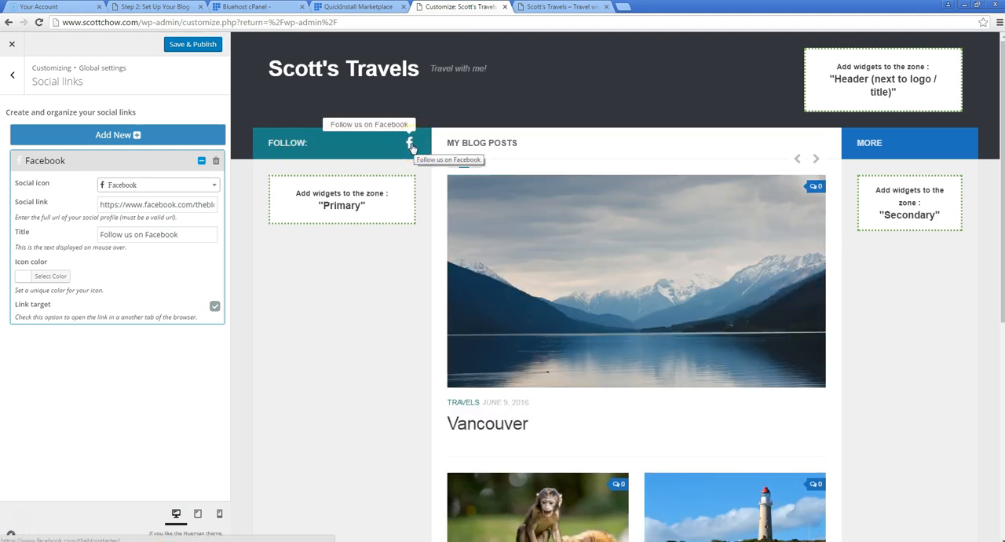
scroll(759, 254, "down", 5)
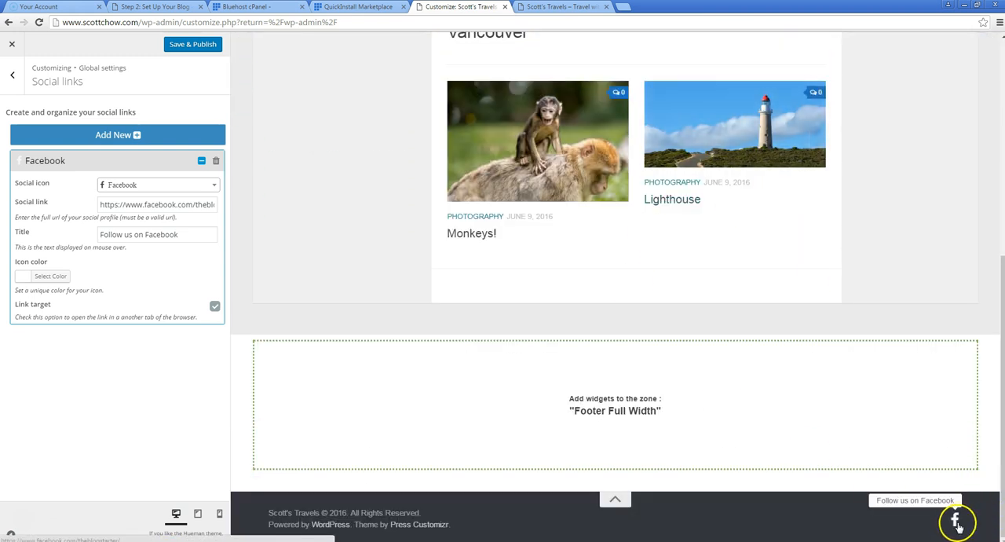
scroll(664, 280, "up", 5)
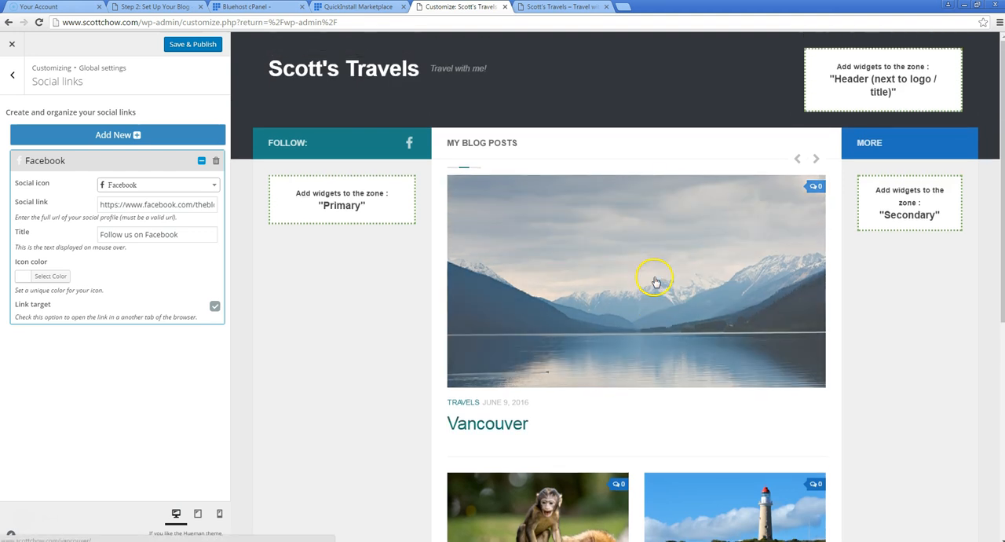
left_click(134, 135)
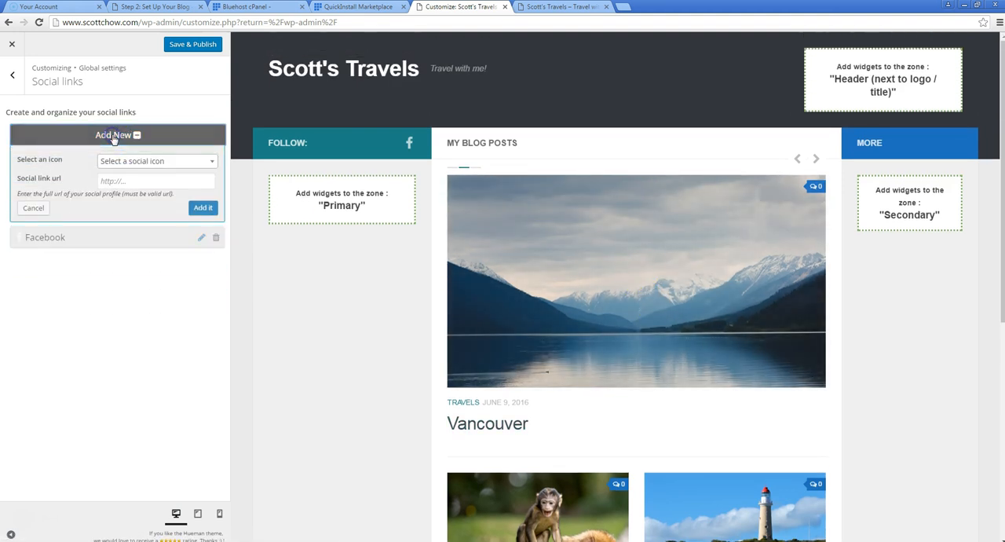
left_click(141, 161)
left_click_drag(212, 206, 209, 269)
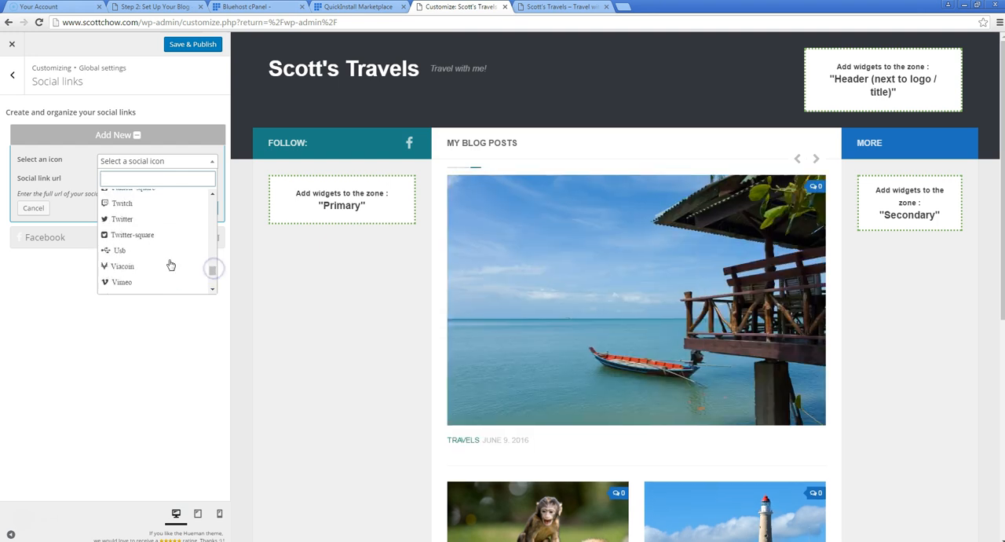
left_click(145, 213)
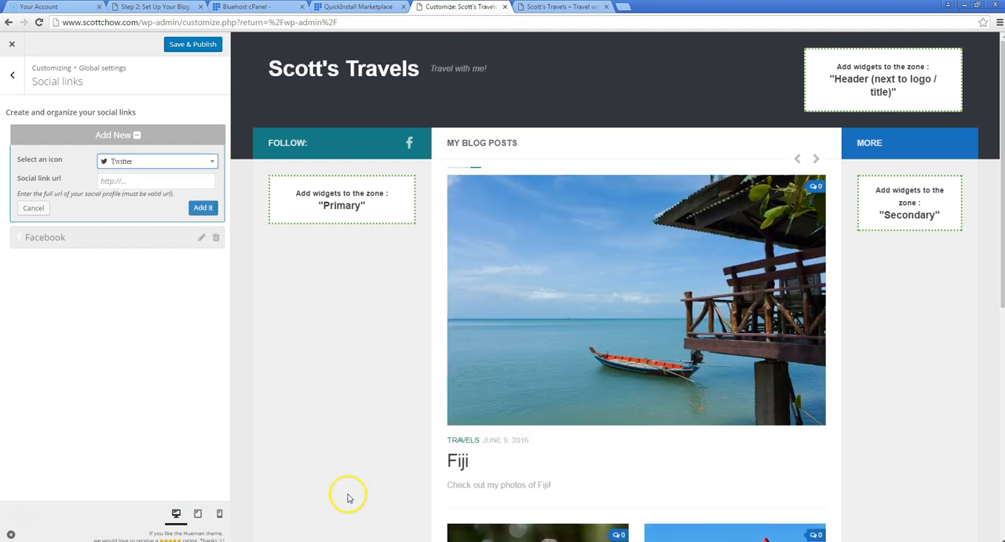
left_click(351, 541)
left_click(346, 227)
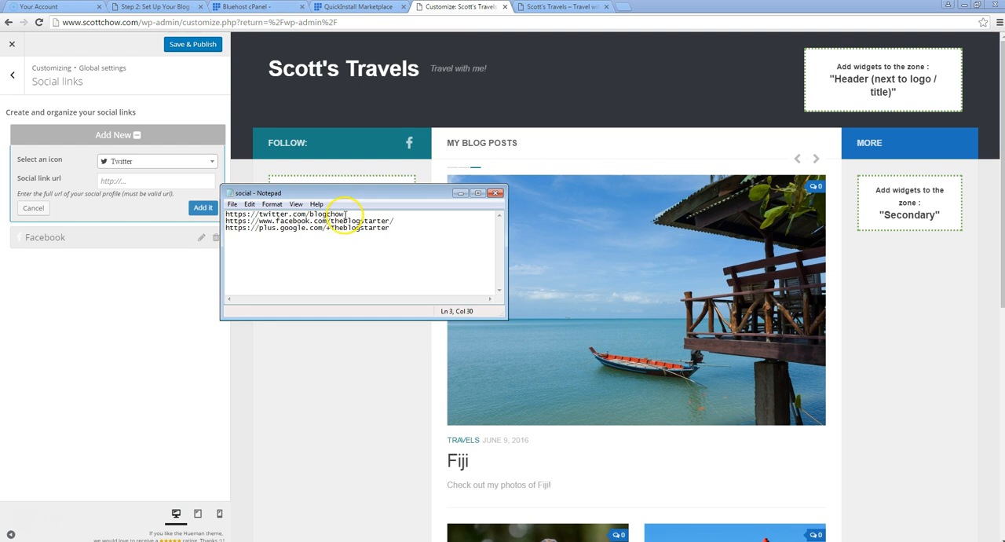
left_click_drag(346, 214, 226, 215)
left_click(145, 179)
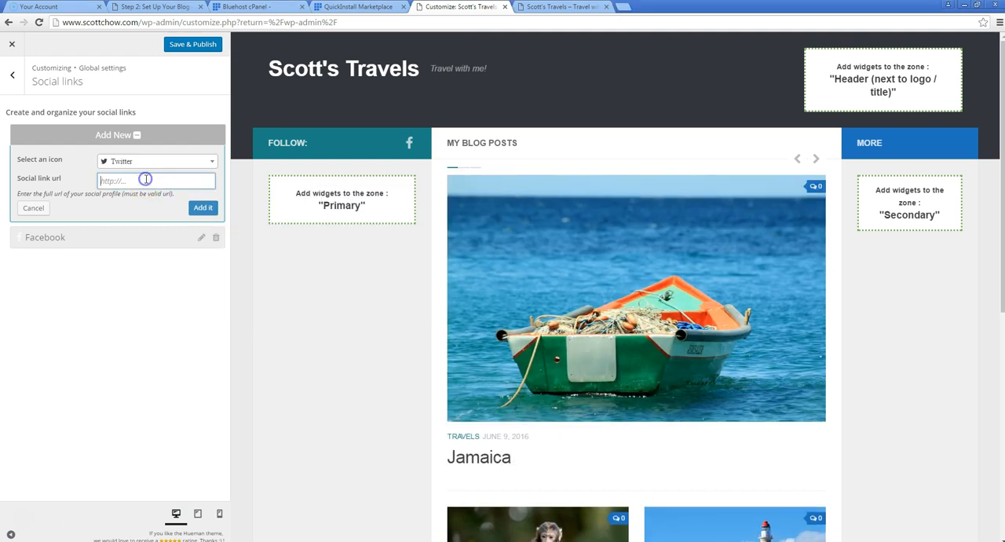
left_click(201, 210)
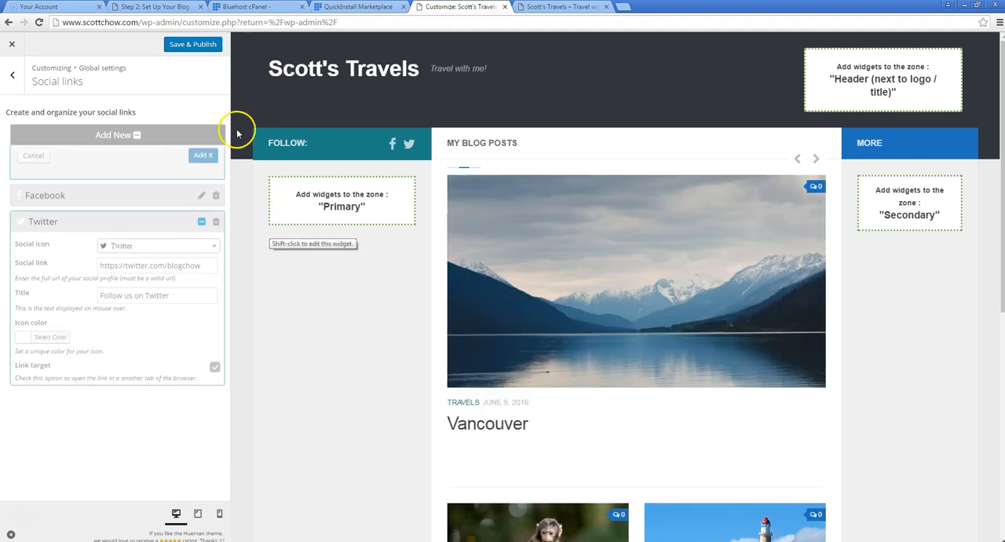
left_click(133, 134)
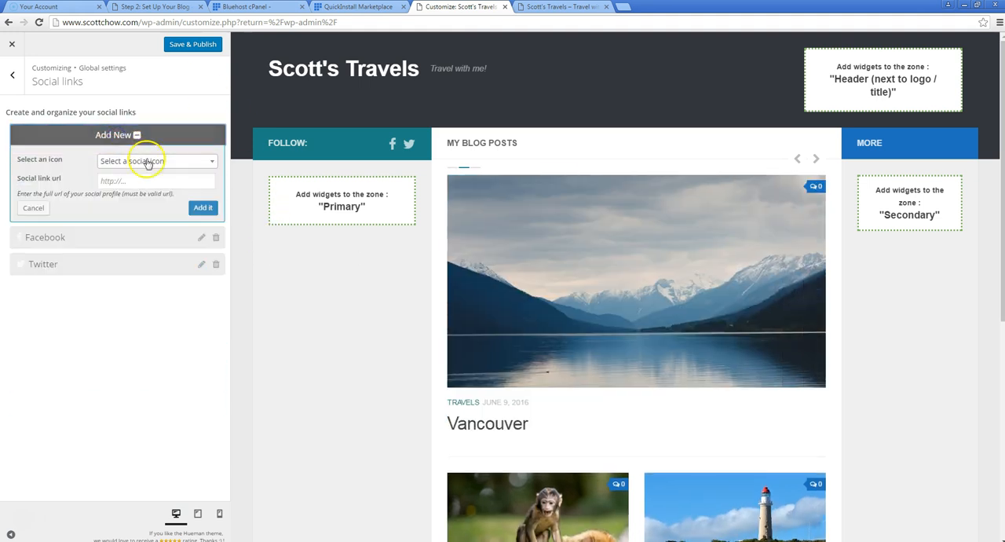
left_click(180, 160)
left_click_drag(213, 201, 211, 229)
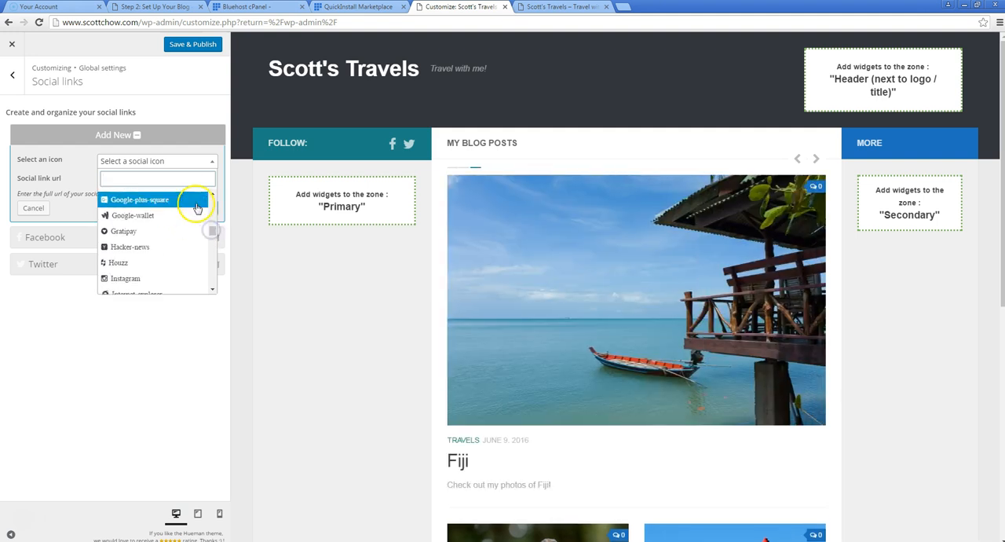
scroll(212, 197, "up", 1)
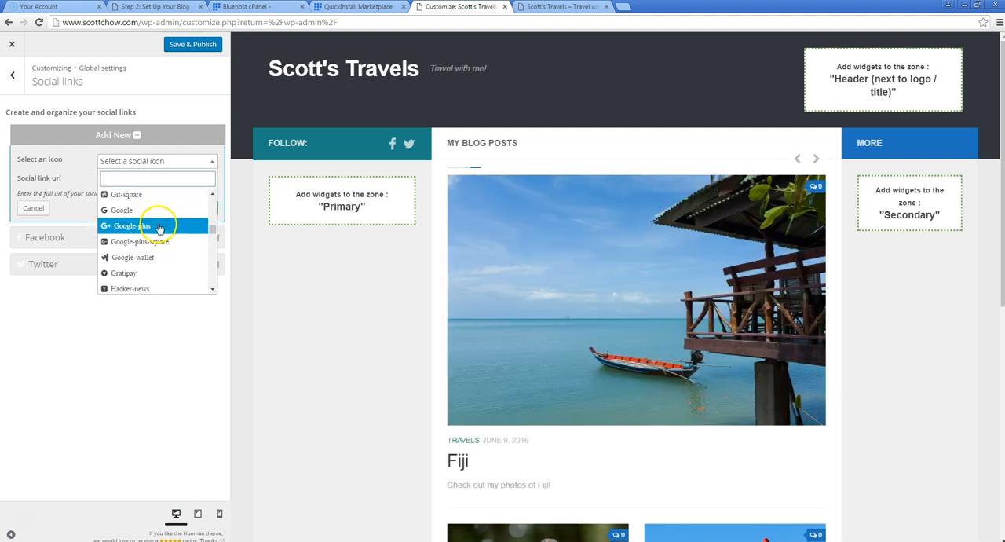
left_click(162, 225)
key("alt+Tab")
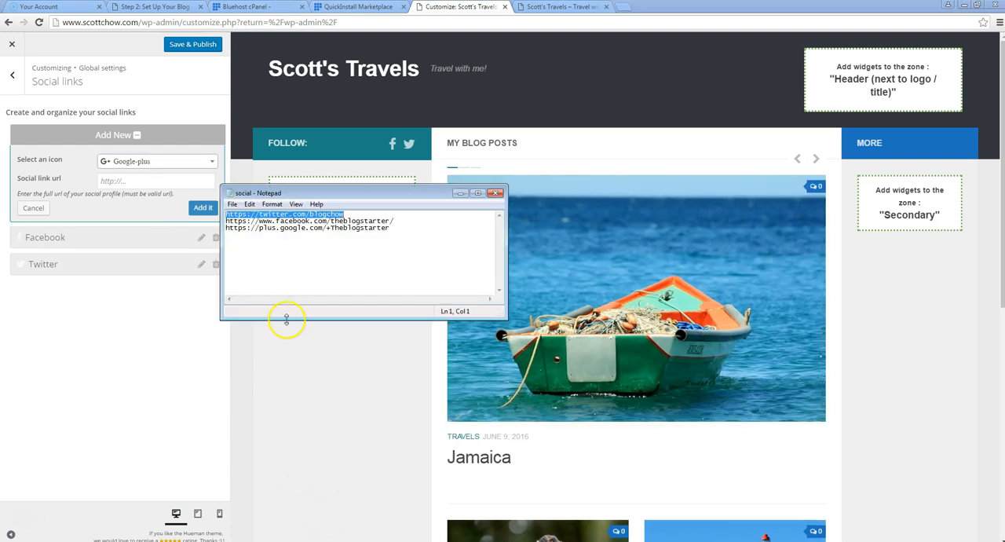
left_click_drag(392, 227, 307, 230)
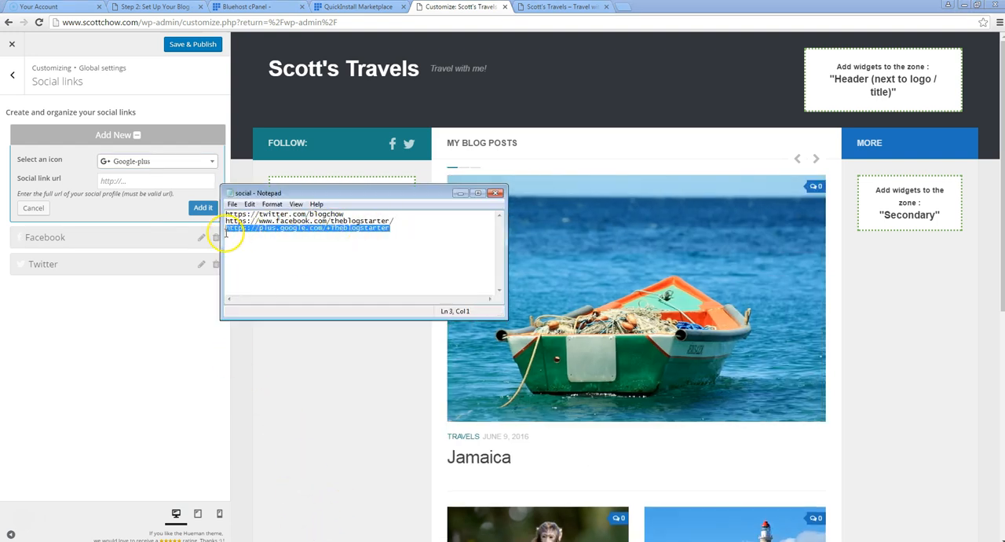
left_click(131, 182)
left_click(197, 208)
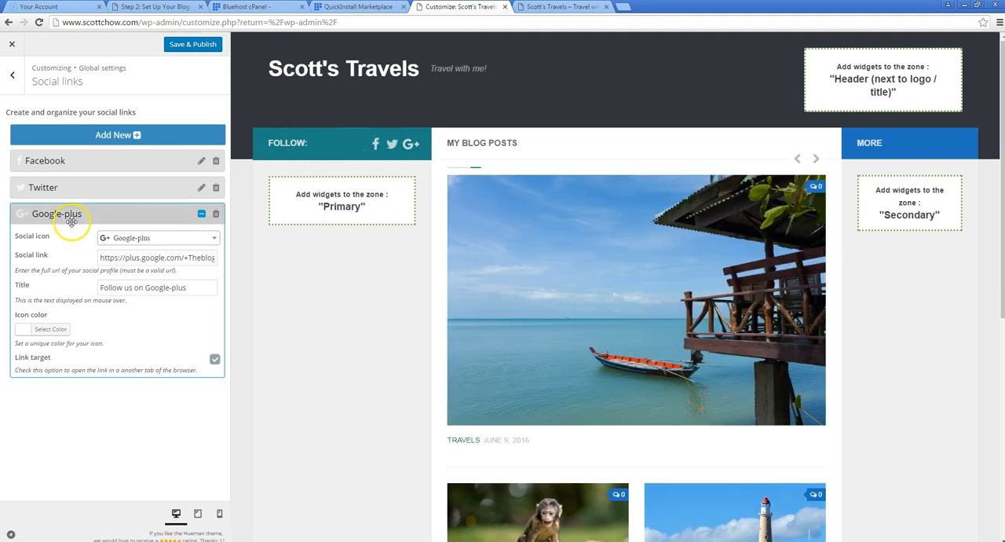
Try the Google-plus link first in the order, return it to last place, and check the social icons in the preview's footer
left_click_drag(76, 211, 74, 148)
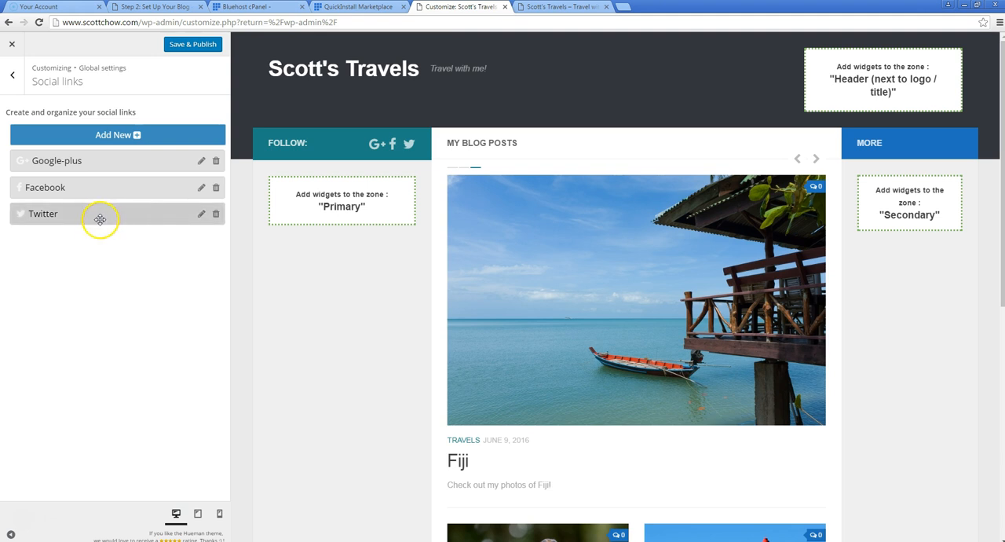
left_click_drag(86, 162, 81, 229)
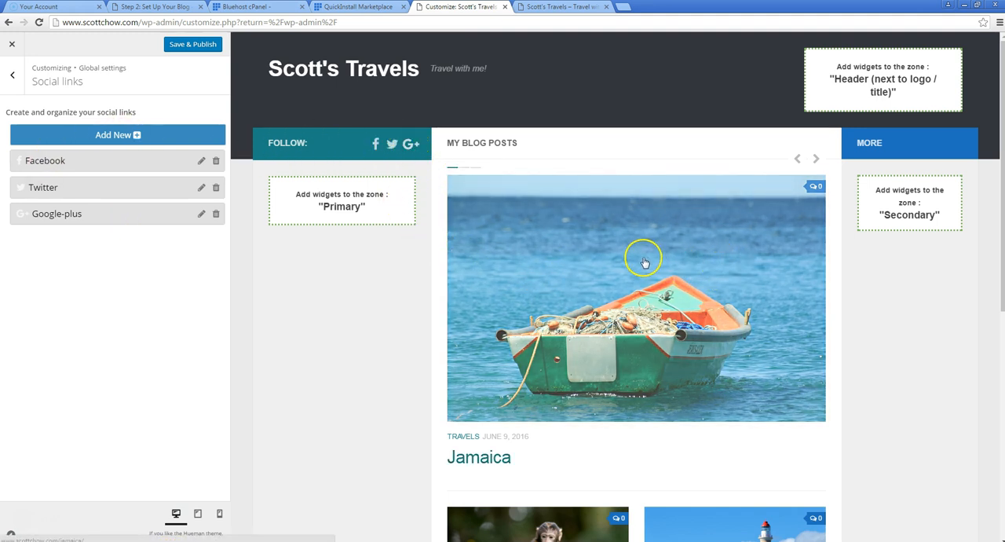
scroll(903, 269, "down", 5)
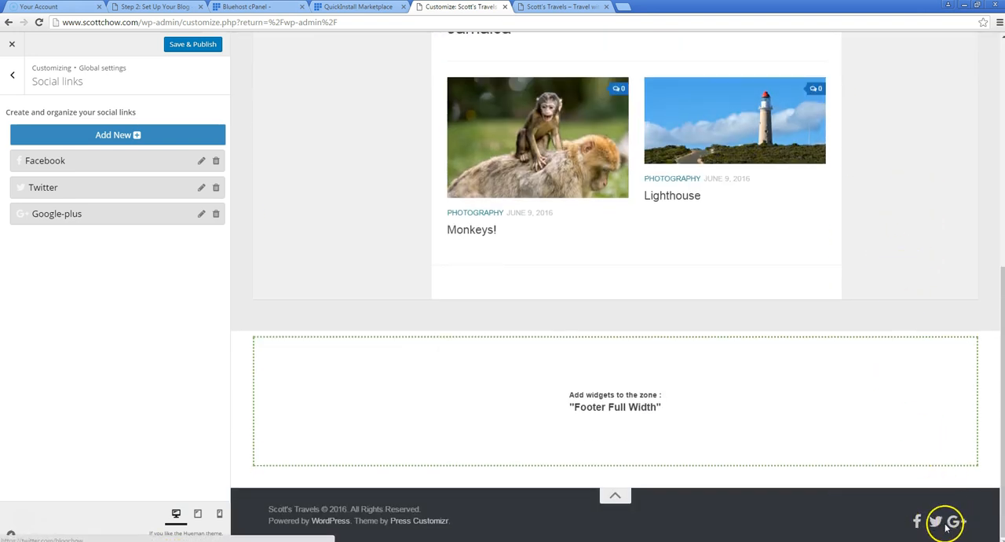
scroll(809, 300, "up", 5)
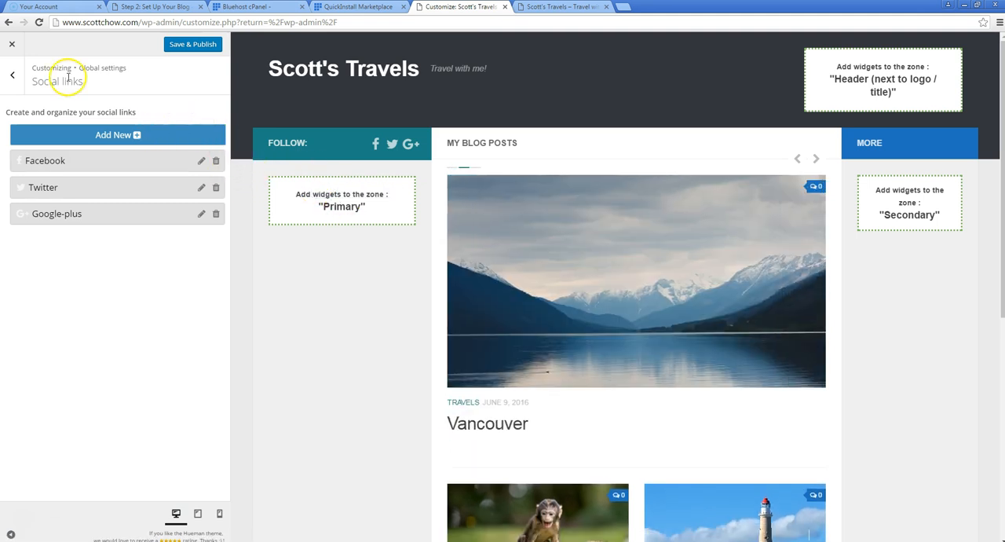
Return to the customizer's main sections and look over the home page preview from header to footer
left_click(15, 79)
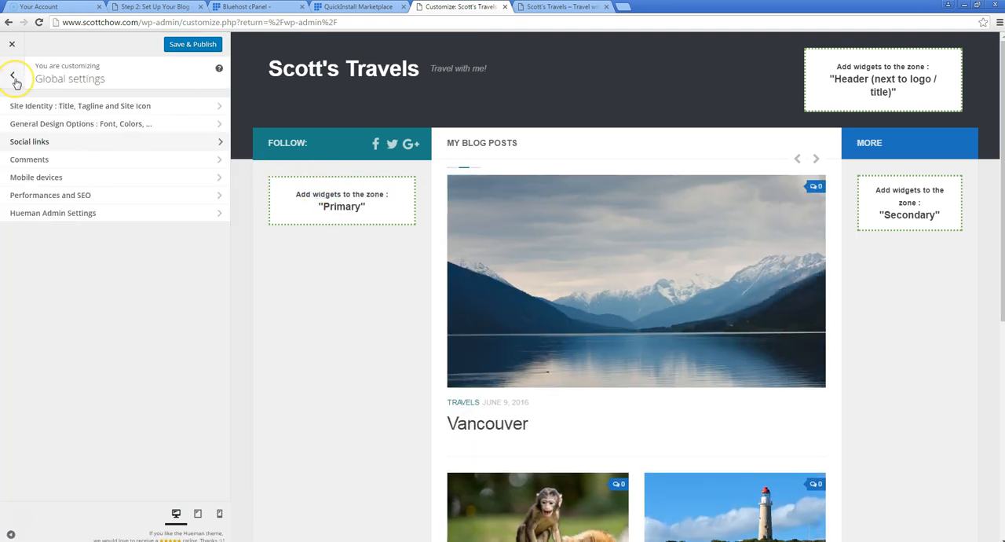
left_click(16, 78)
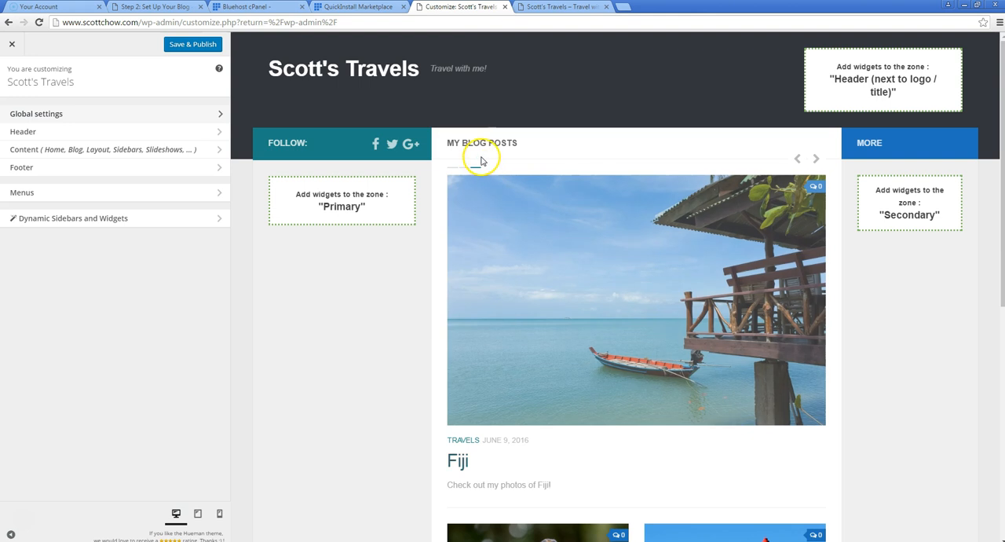
scroll(610, 336, "down", 3)
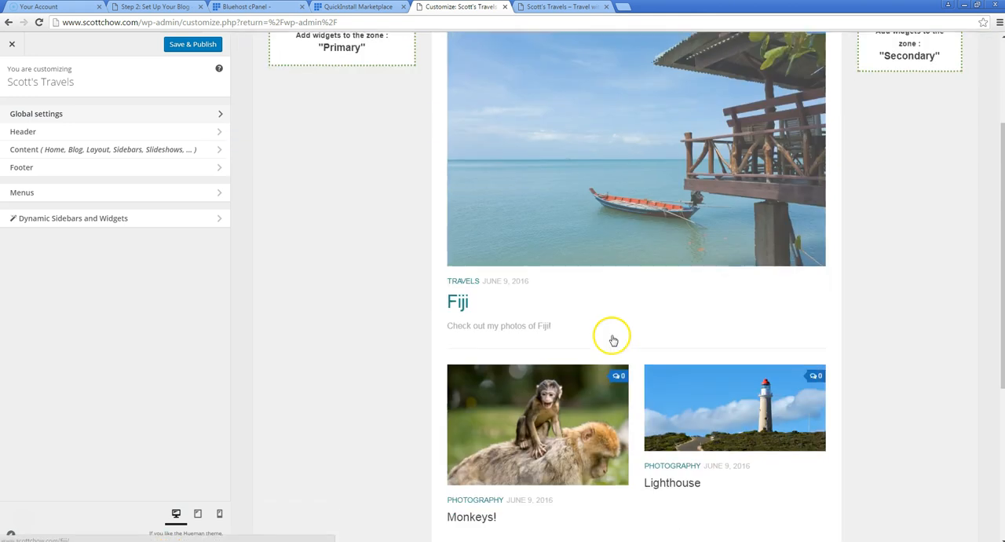
scroll(683, 392, "down", 2)
scroll(669, 386, "up", 5)
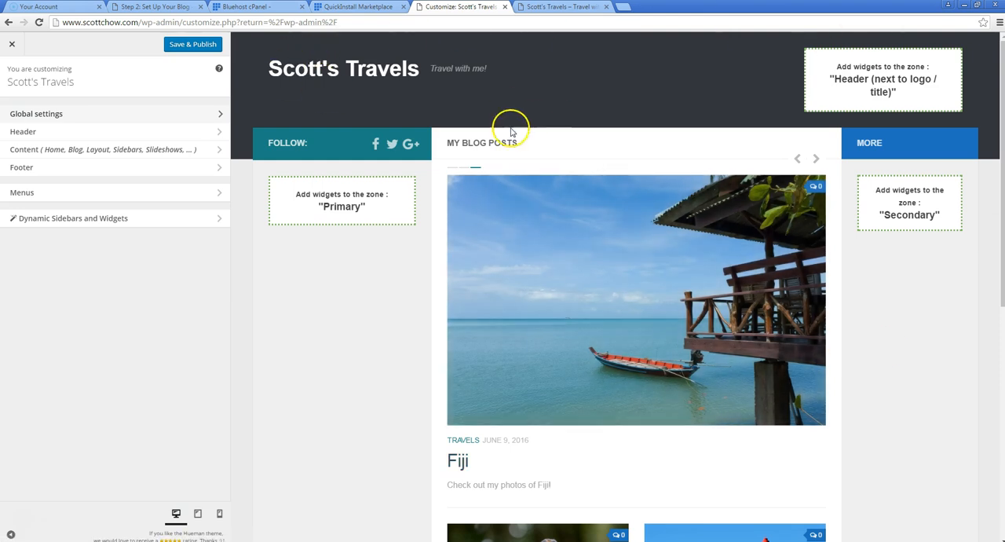
scroll(416, 363, "down", 5)
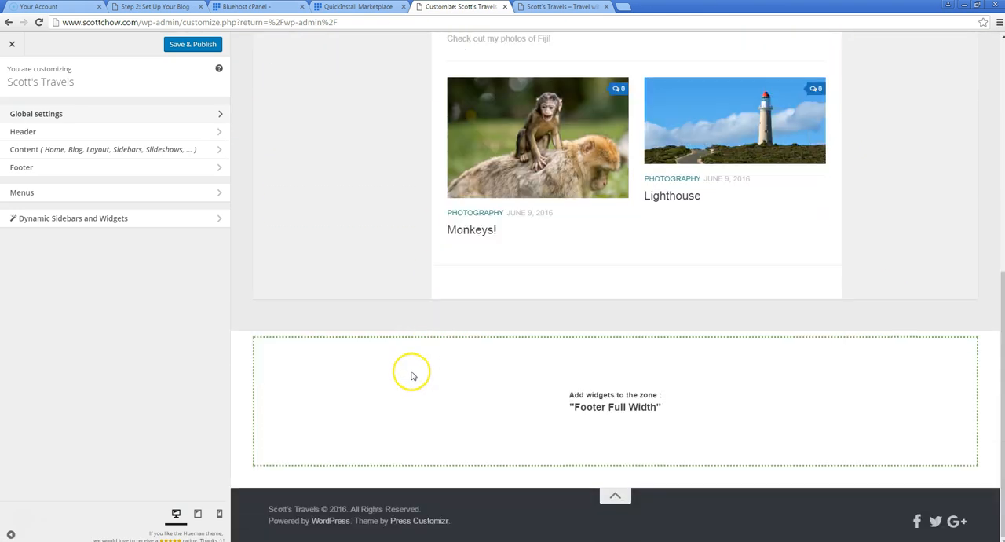
scroll(412, 376, "up", 8)
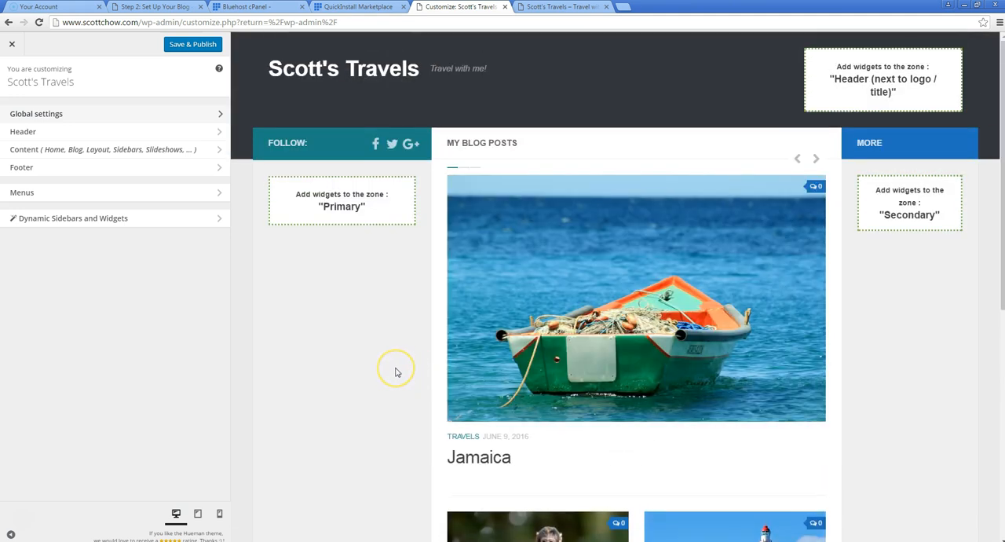
Create a new navigation menu named Top Menu
left_click(67, 201)
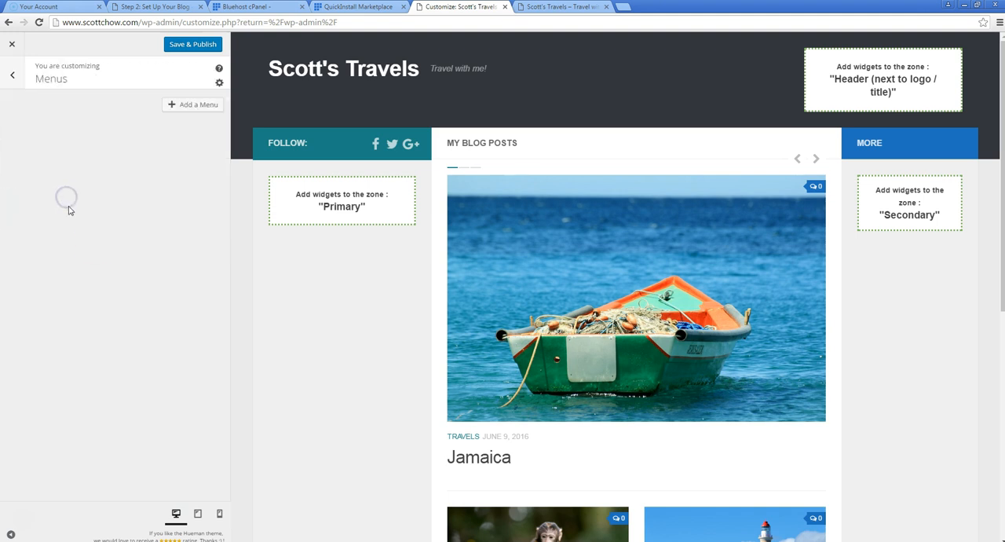
left_click(190, 106)
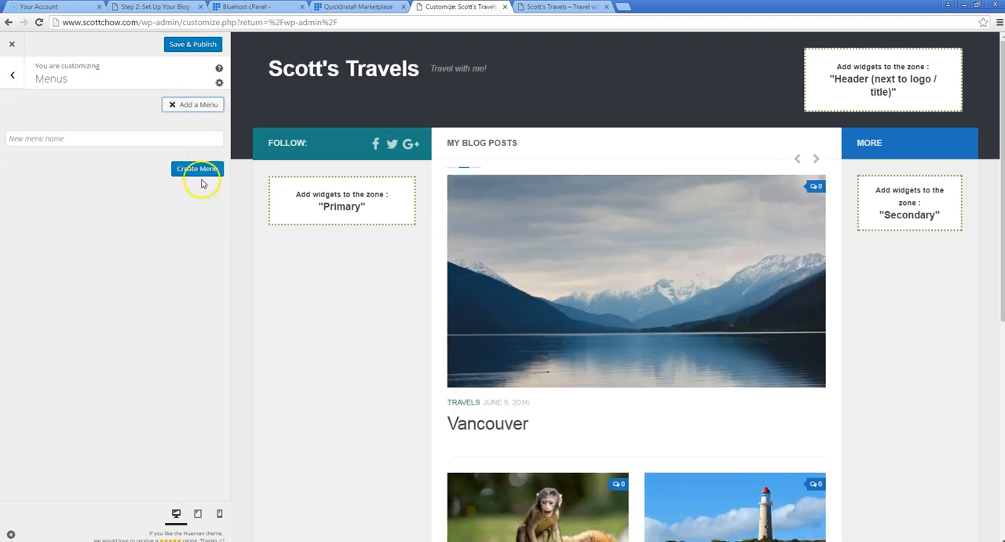
left_click(65, 141)
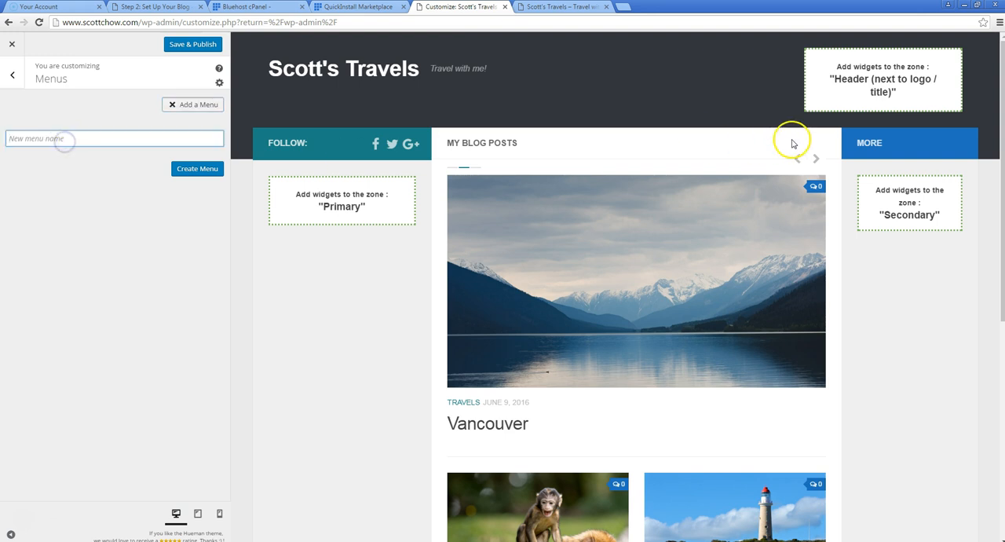
type("Top Menu")
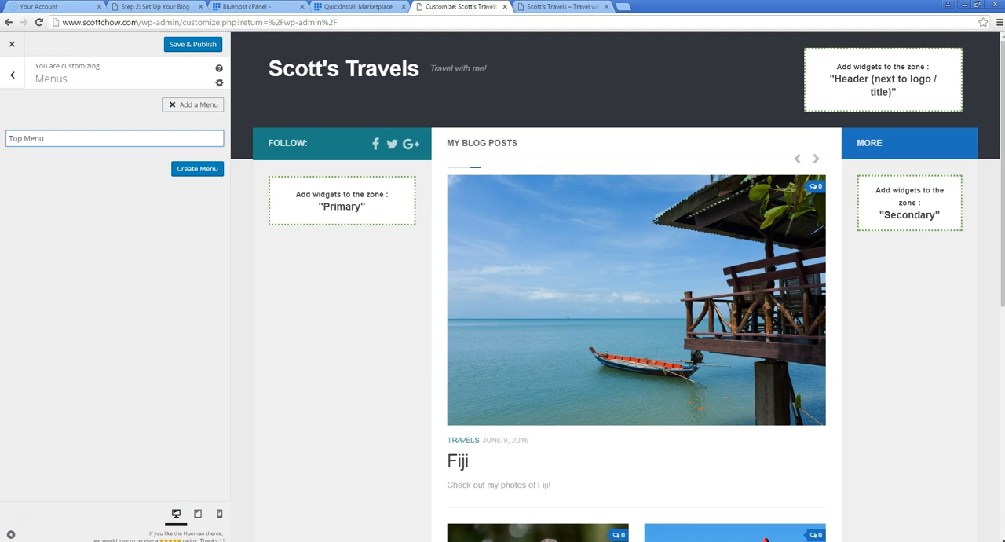
left_click(193, 168)
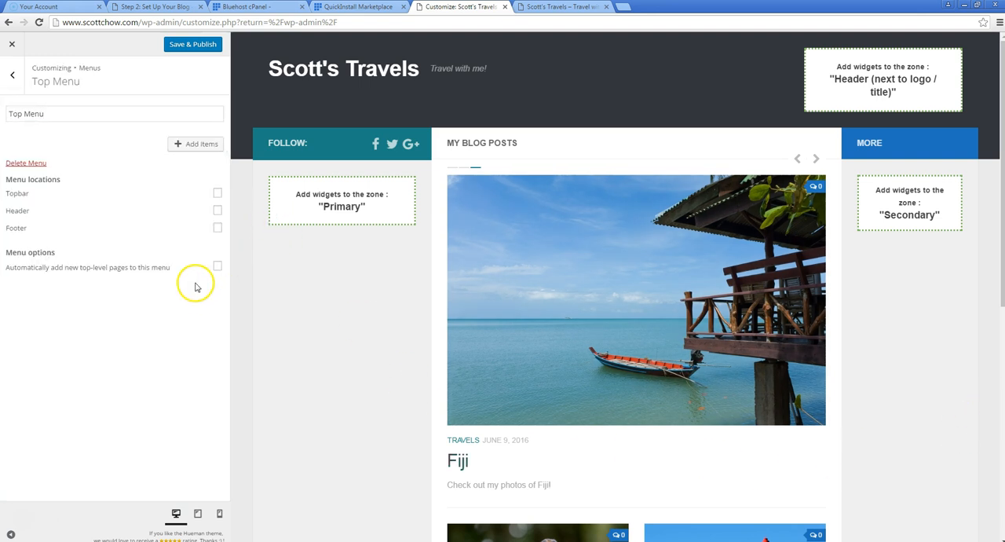
Add the Home, Contact Me and About Me pages to the Top Menu and place About Me before Contact Me
left_click(180, 145)
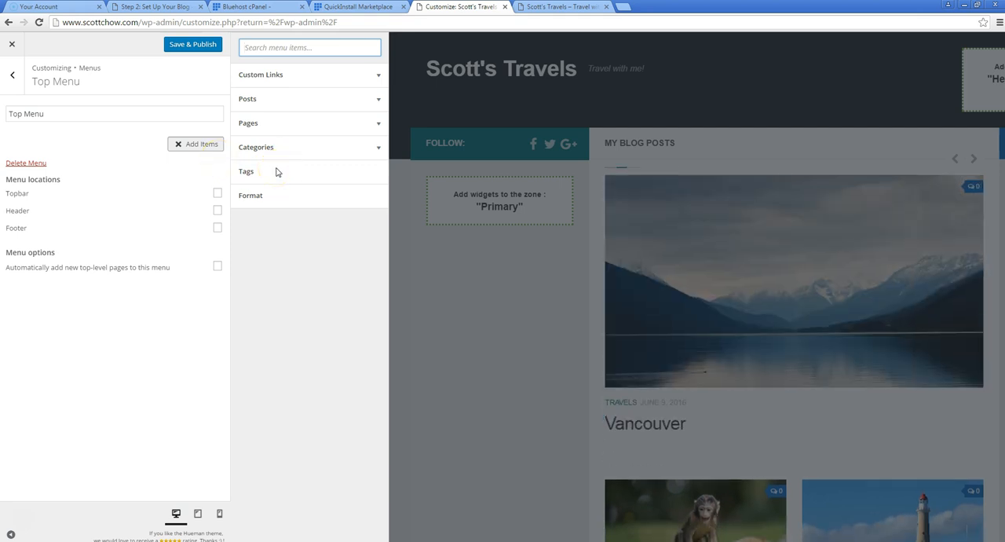
left_click(375, 125)
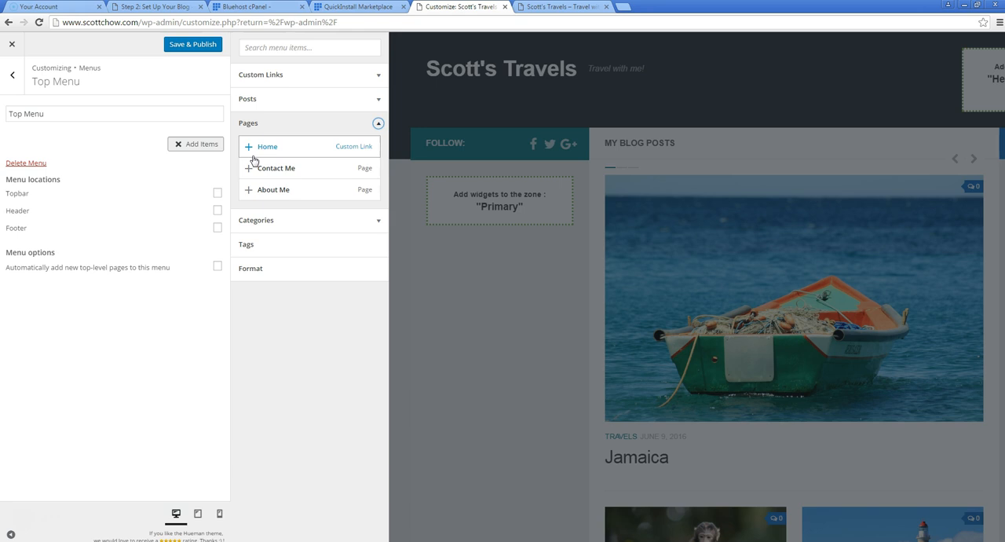
left_click(248, 149)
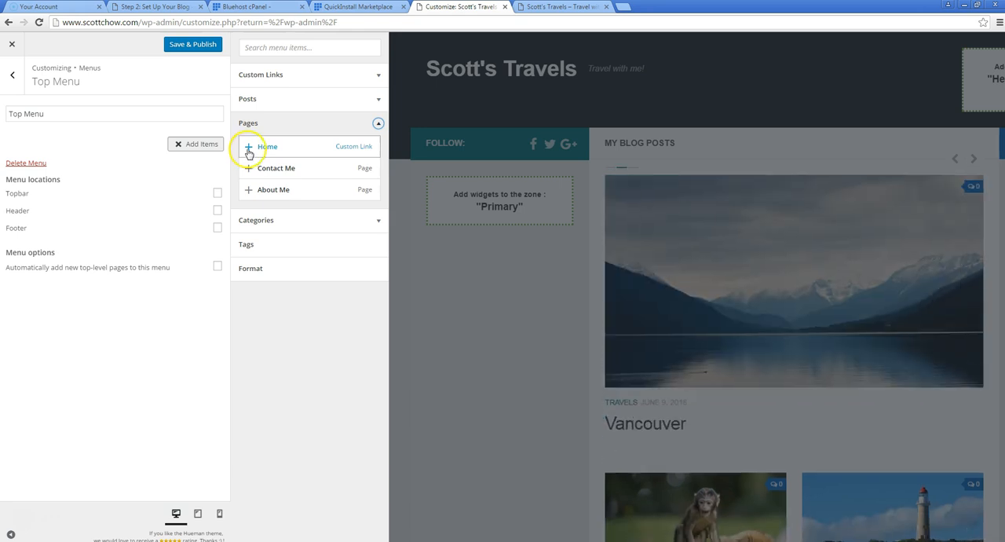
left_click(249, 190)
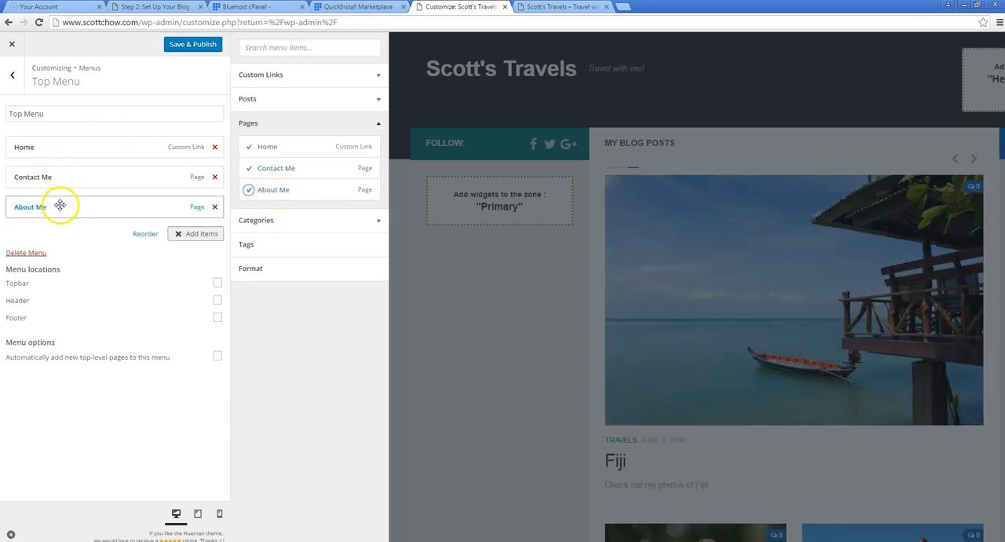
left_click_drag(60, 194, 56, 171)
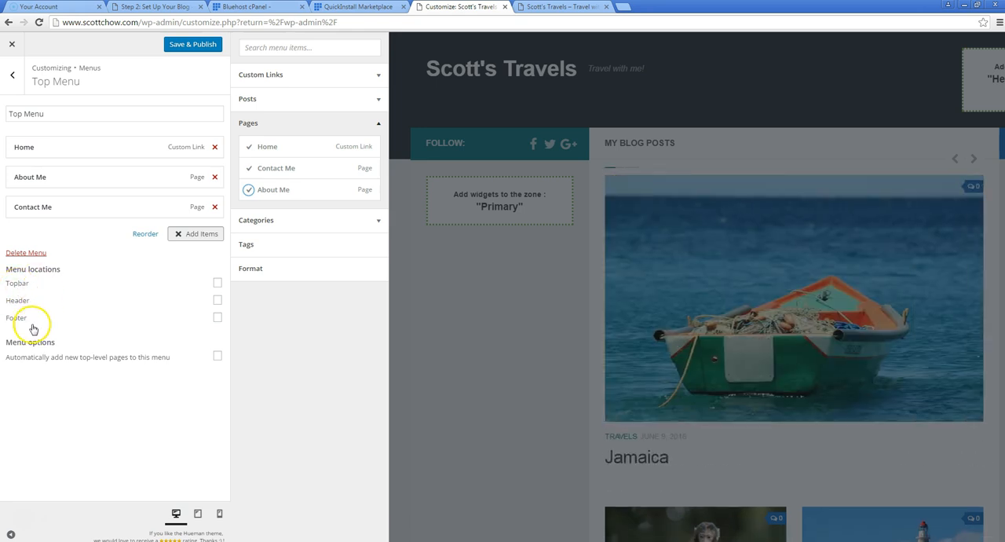
Assign the Top Menu to the Topbar and Footer locations, trying it in the Header and clearing that location again
left_click(215, 287)
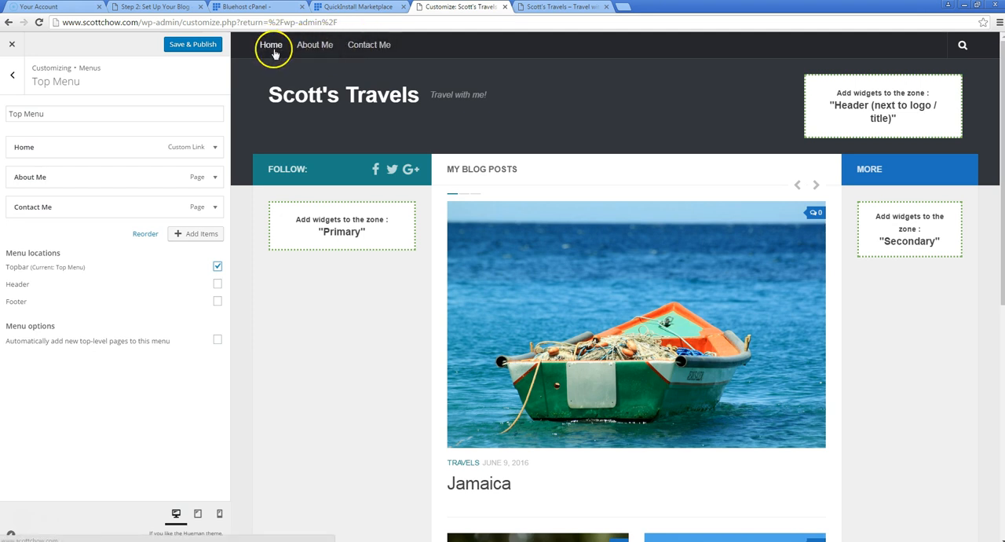
left_click(218, 284)
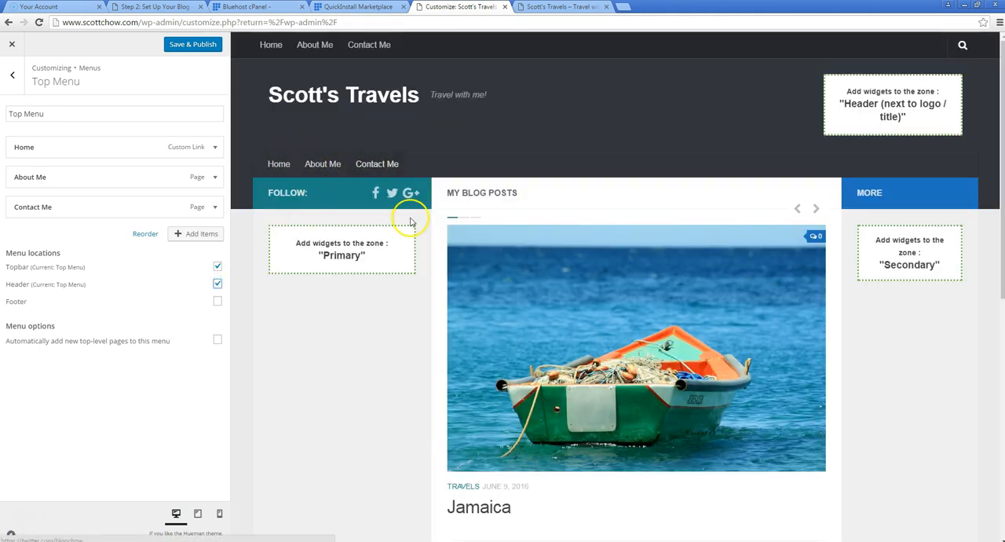
scroll(424, 243, "down", 5)
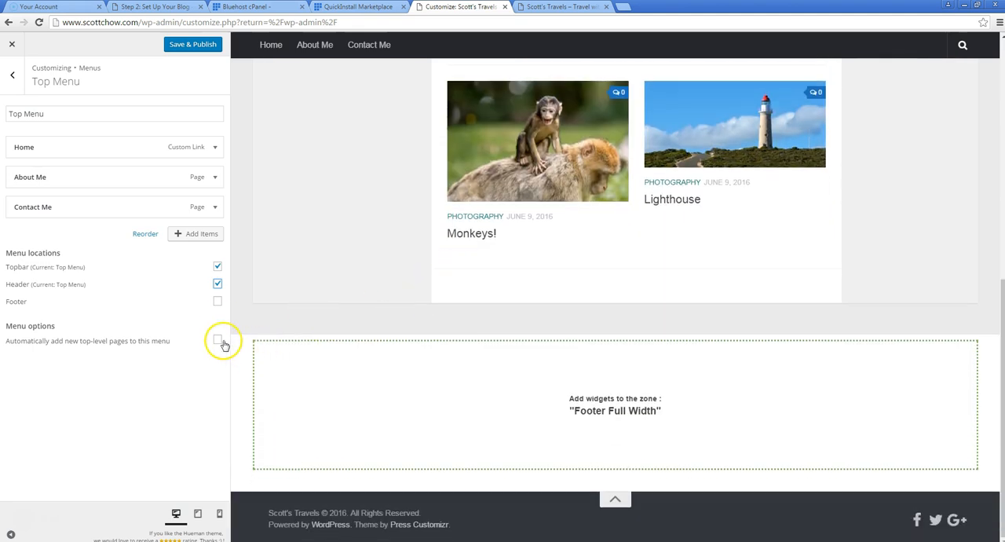
left_click(218, 301)
scroll(409, 463, "down", 1)
scroll(408, 464, "down", 3)
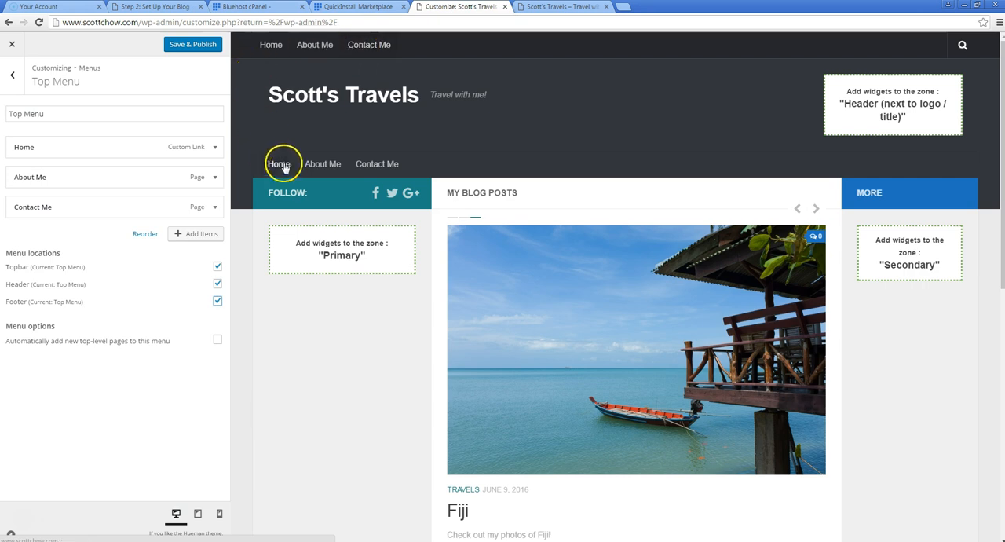
left_click(217, 283)
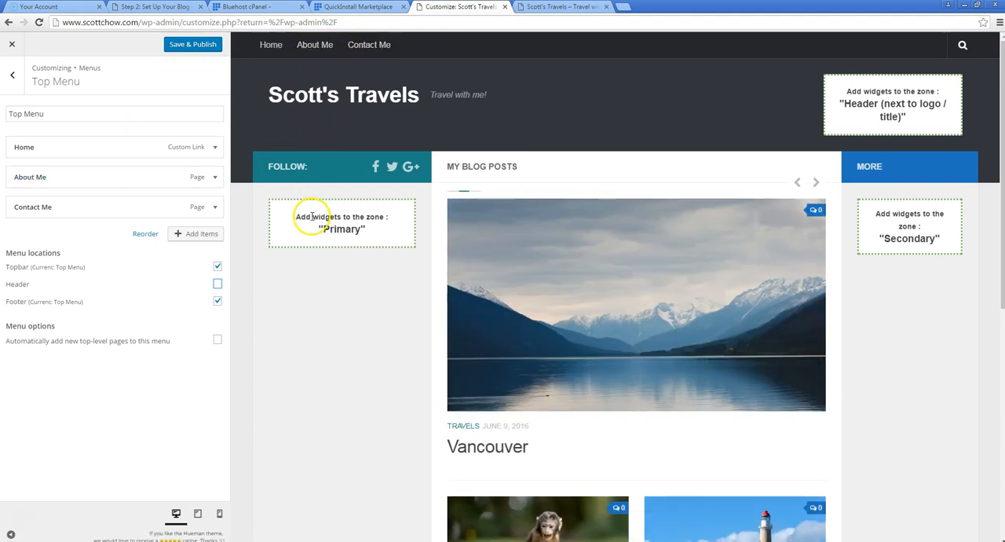
scroll(322, 216, "down", 6)
scroll(254, 202, "up", 8)
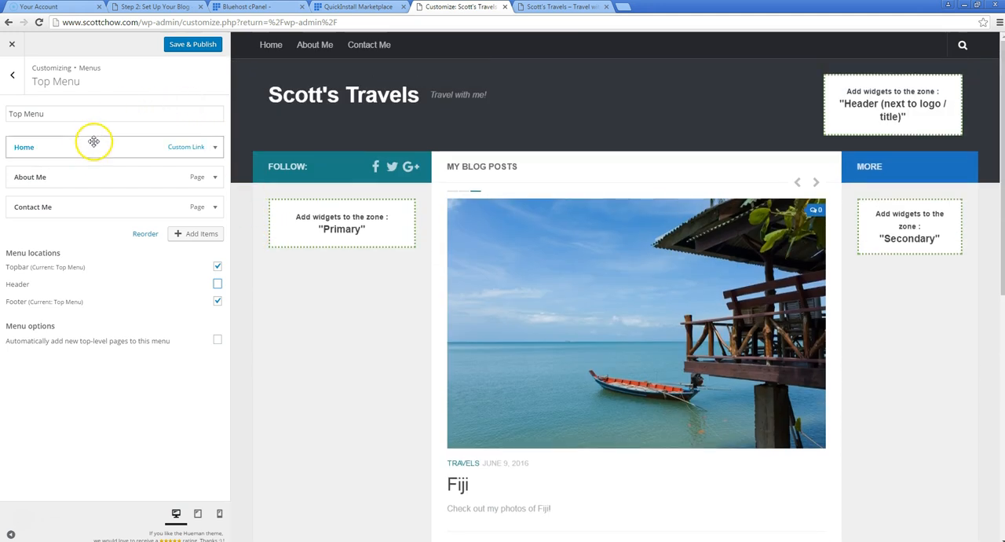
Return to the menu list and create a second menu named Category Menu
left_click(12, 80)
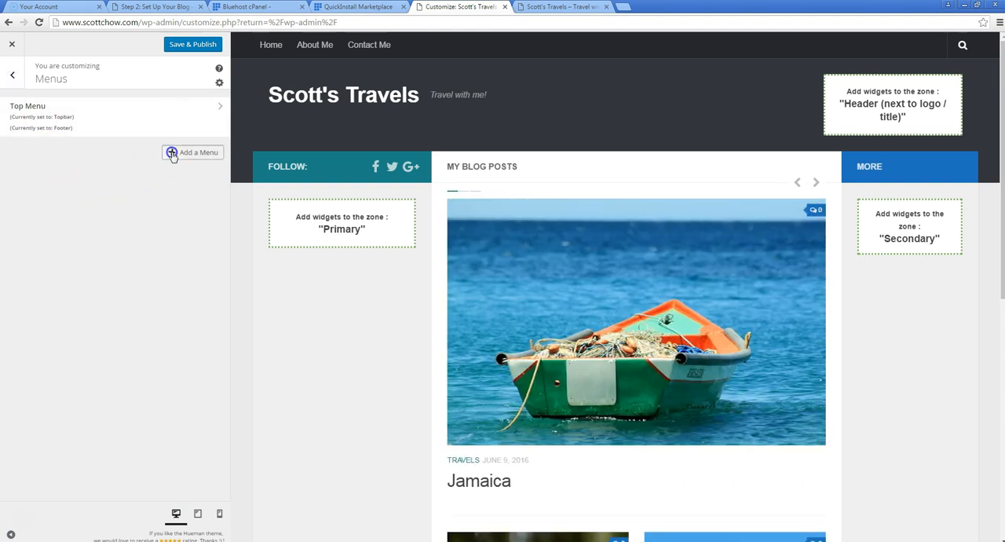
left_click(172, 153)
left_click(112, 189)
type("Category")
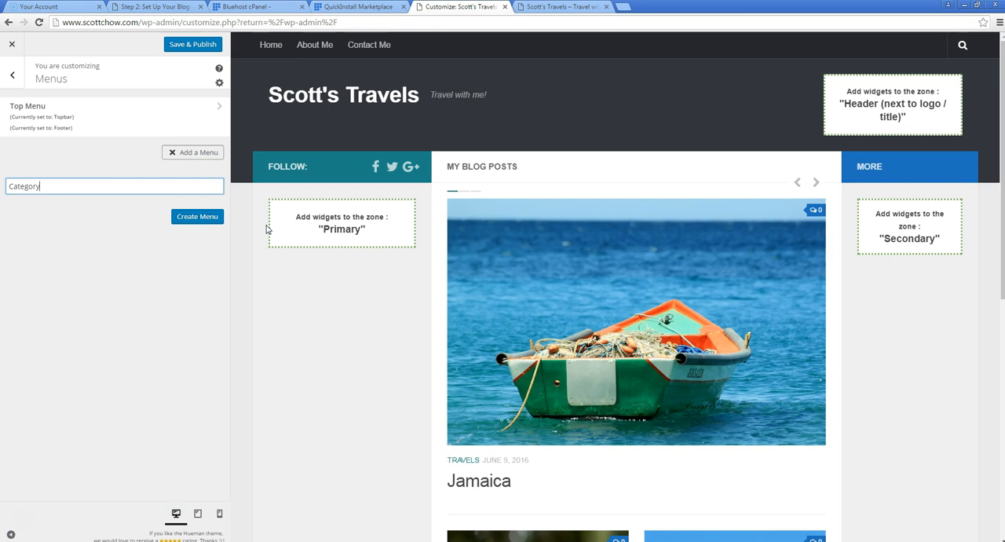
type(" Menu")
left_click(200, 218)
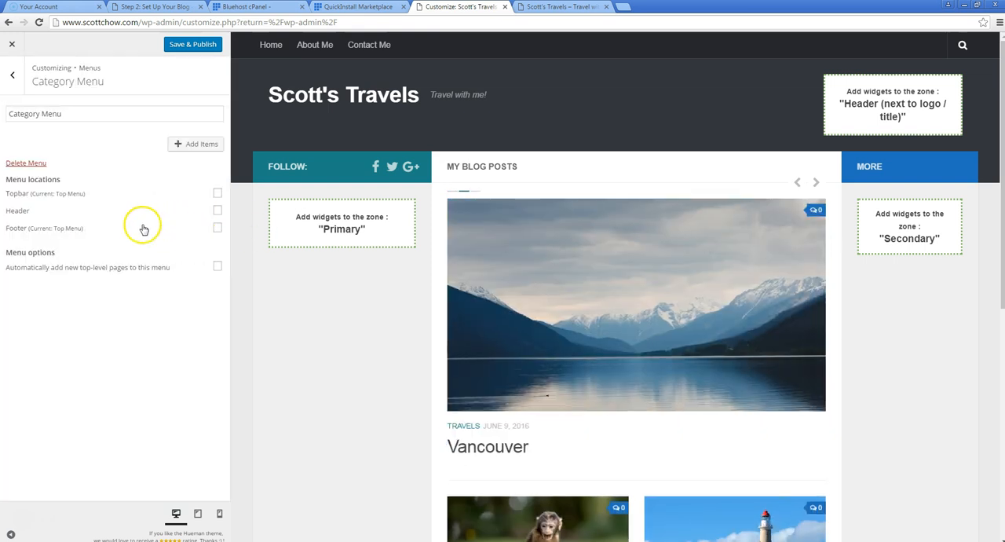
Add the Travels and Photography categories to the Category Menu and assign it to the Header location
left_click(193, 144)
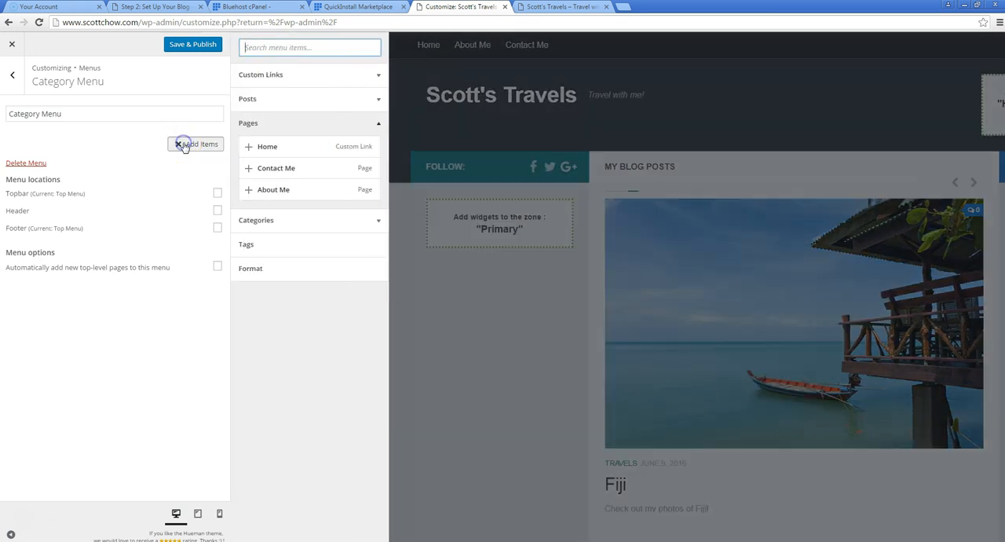
left_click(377, 220)
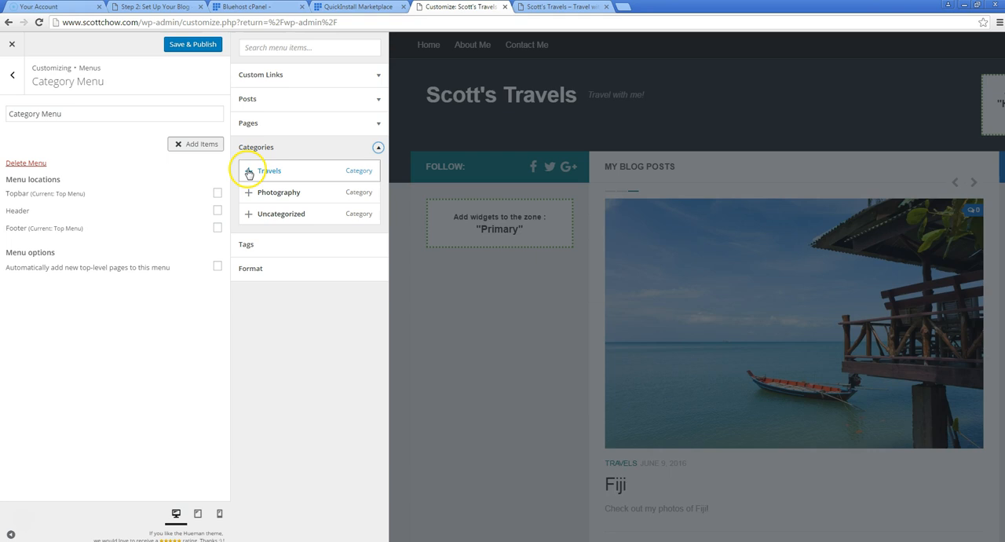
left_click(249, 171)
left_click(248, 192)
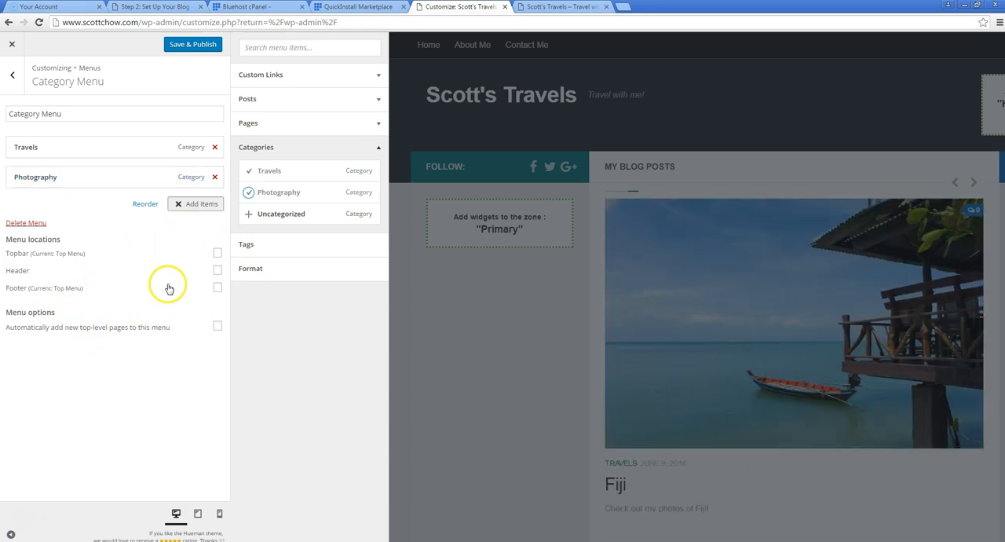
left_click(218, 271)
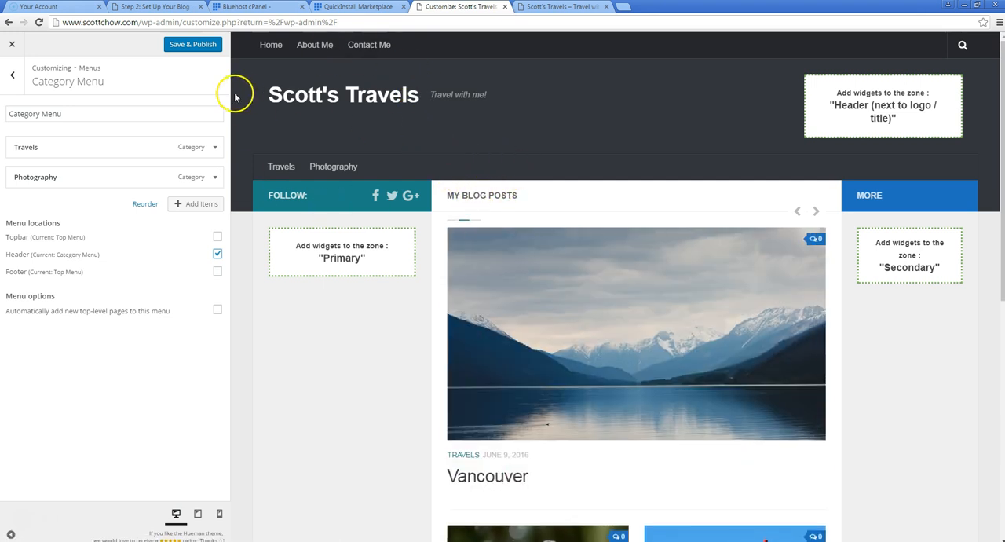
scroll(377, 274, "down", 2)
scroll(380, 282, "up", 2)
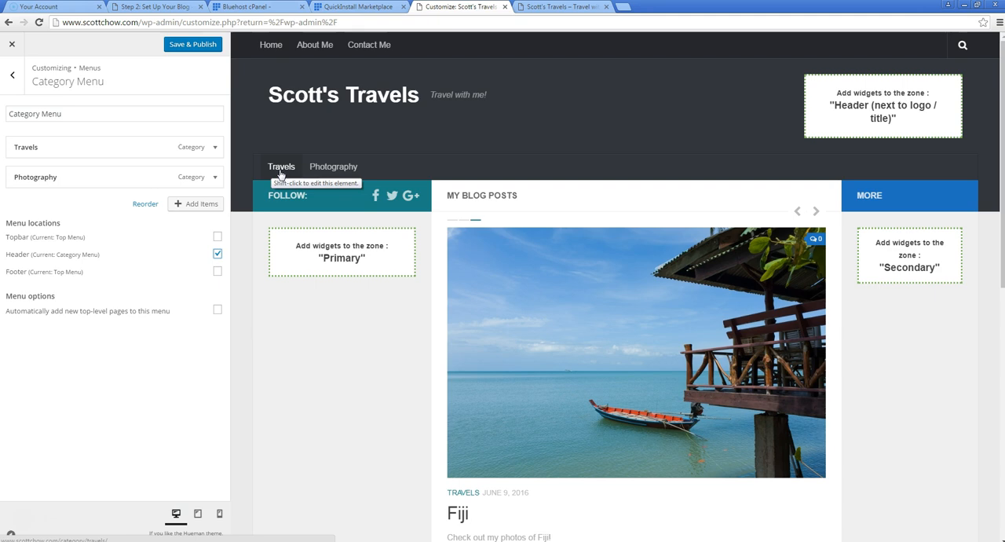
Open the preview's Travels category link in a new tab, look over its posts and close the tab
right_click(281, 174)
left_click(302, 179)
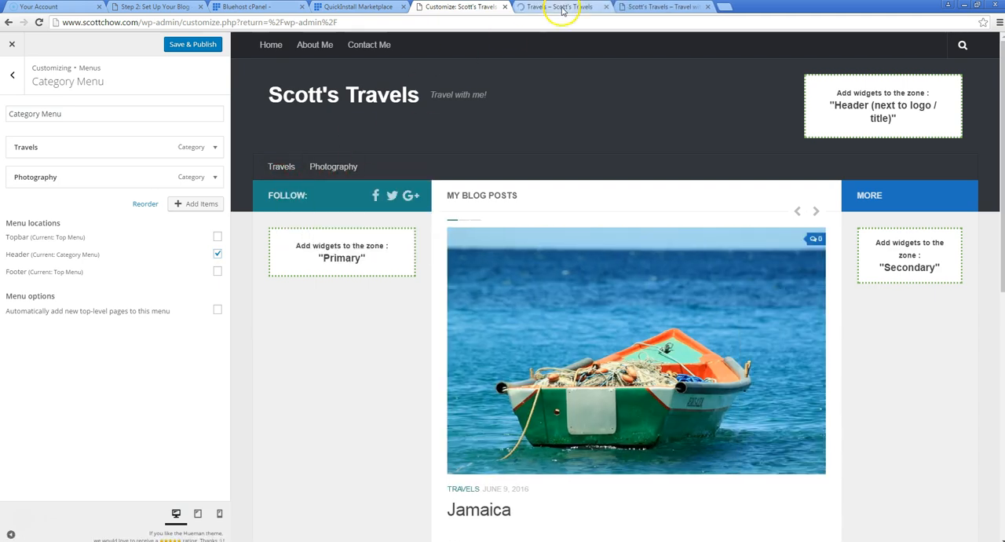
left_click(562, 9)
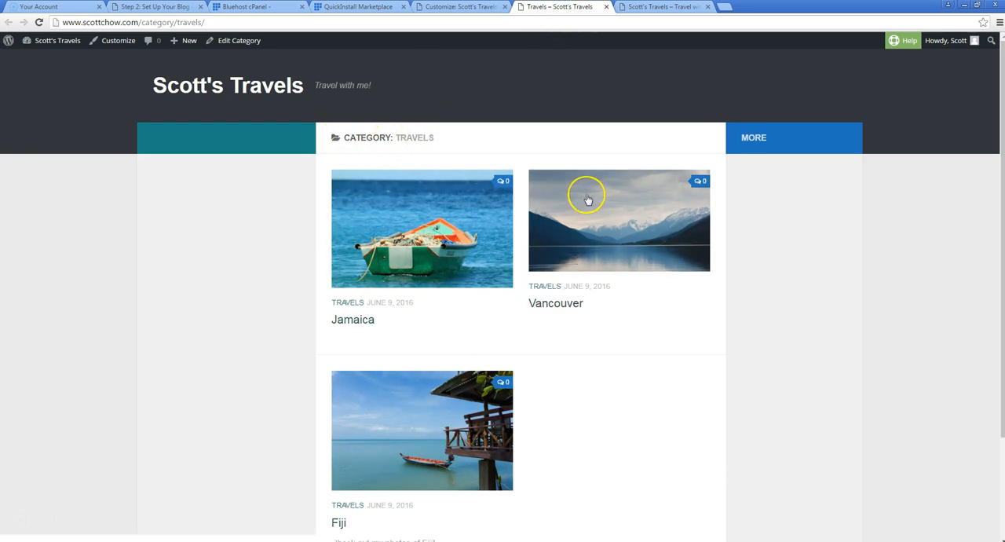
scroll(467, 306, "down", 3)
scroll(447, 306, "up", 3)
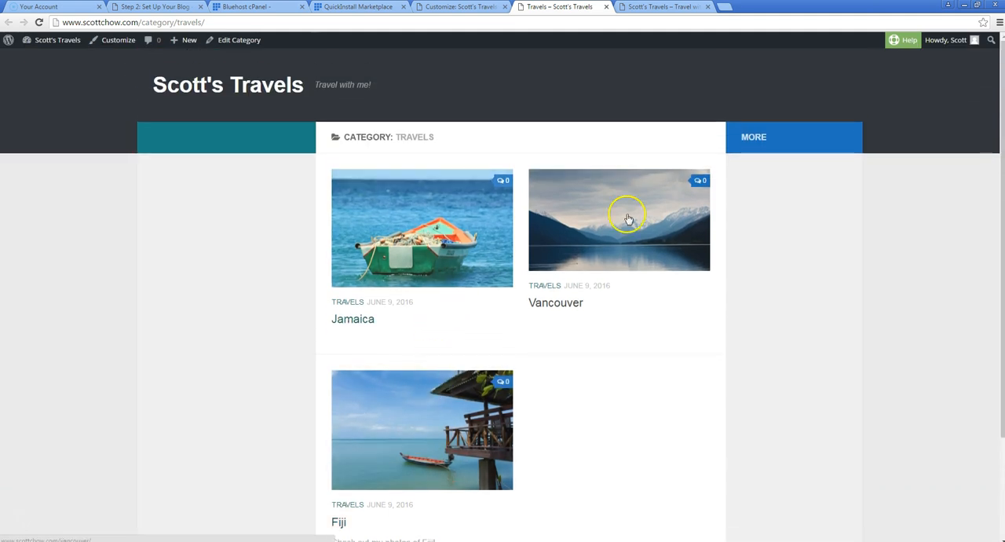
scroll(477, 335, "down", 3)
scroll(478, 335, "up", 3)
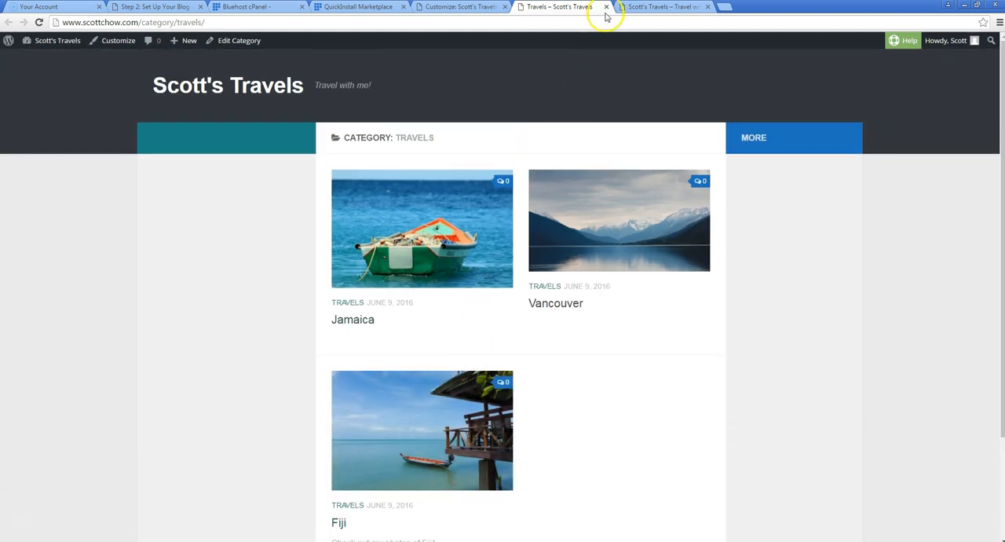
left_click(606, 7)
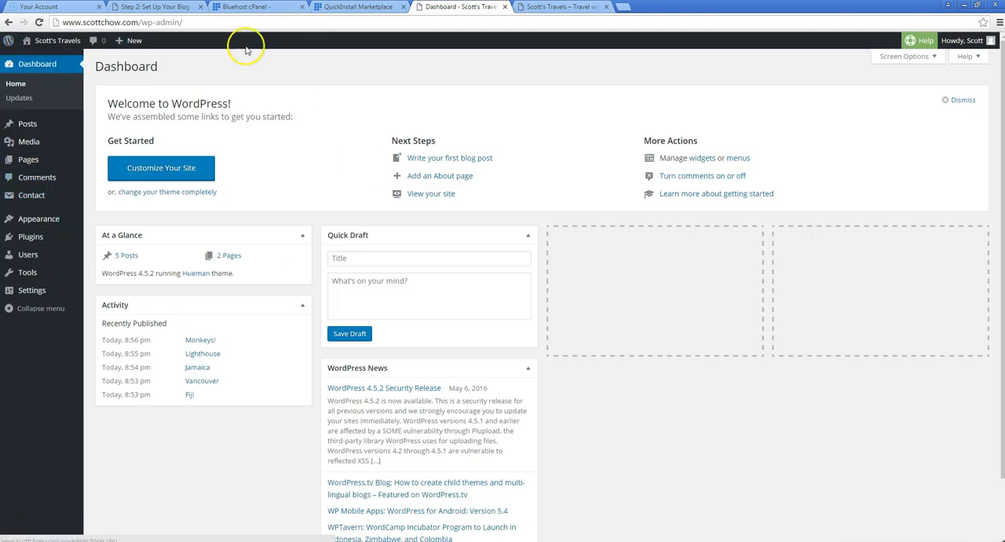
Open the dashboard's Menus page and add the Jamaica, Vancouver and Fiji posts to the Category Menu
mouse_move(33, 281)
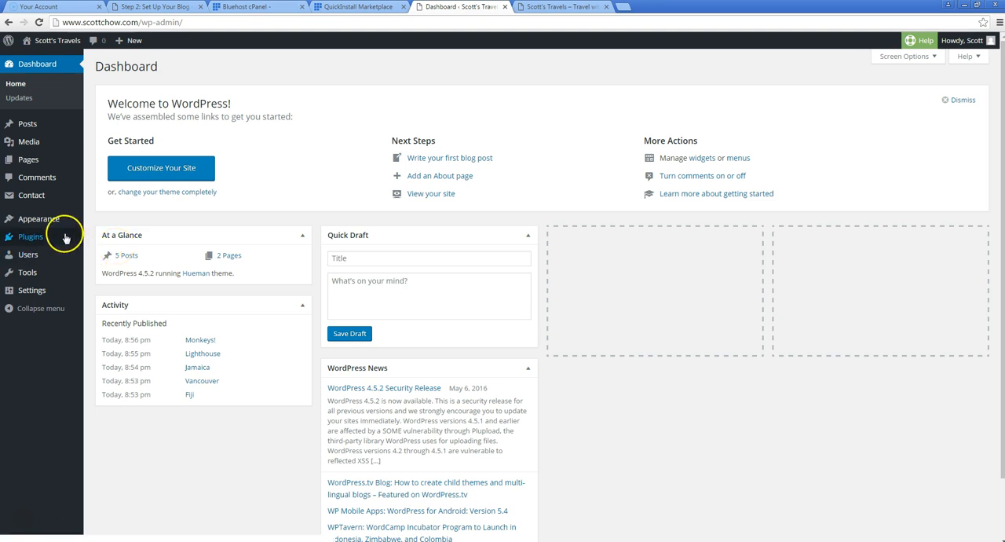
mouse_move(53, 223)
left_click(113, 264)
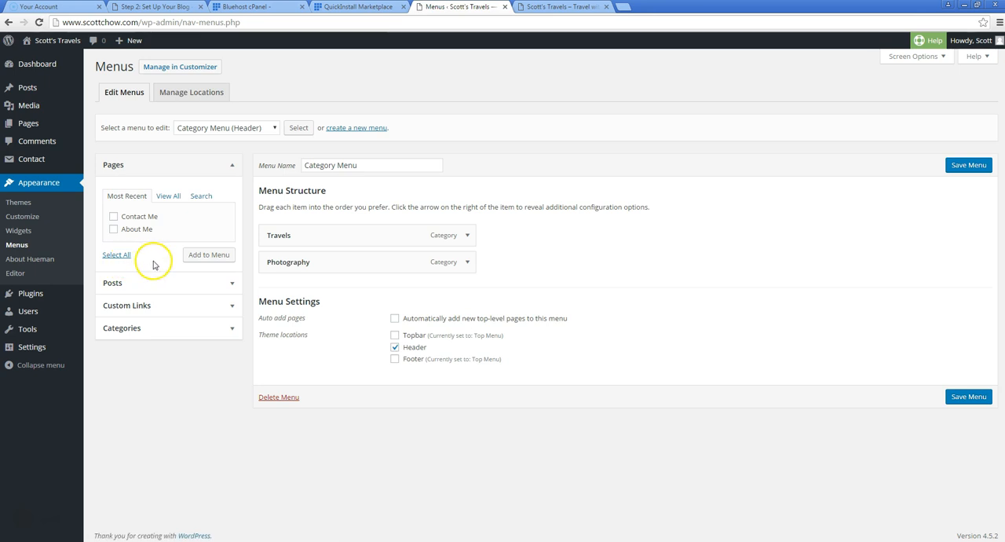
left_click(268, 128)
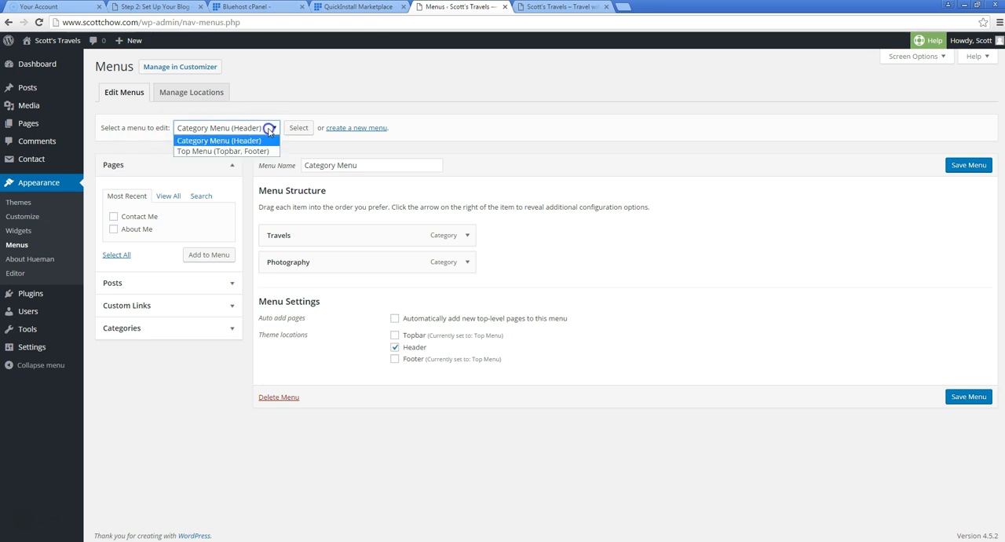
left_click(225, 141)
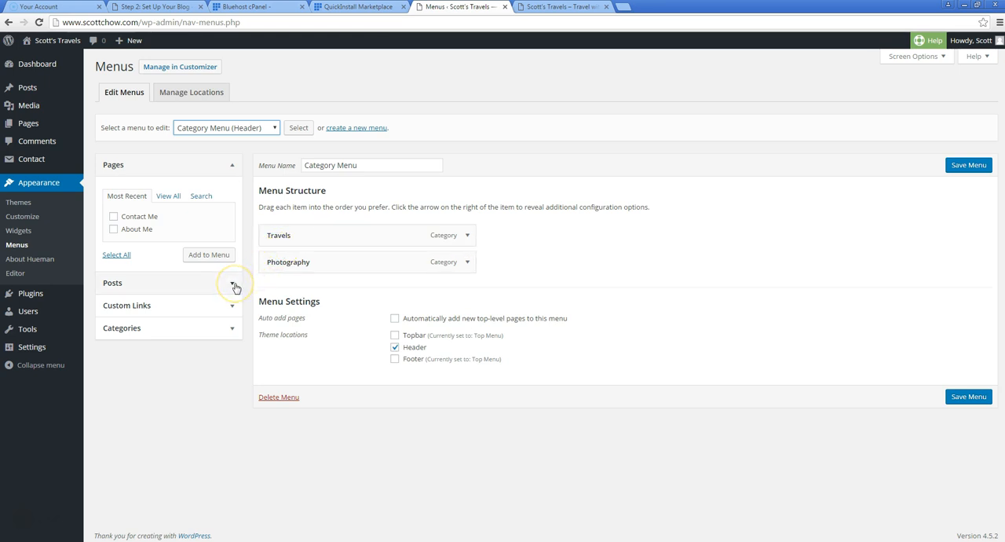
left_click(234, 284)
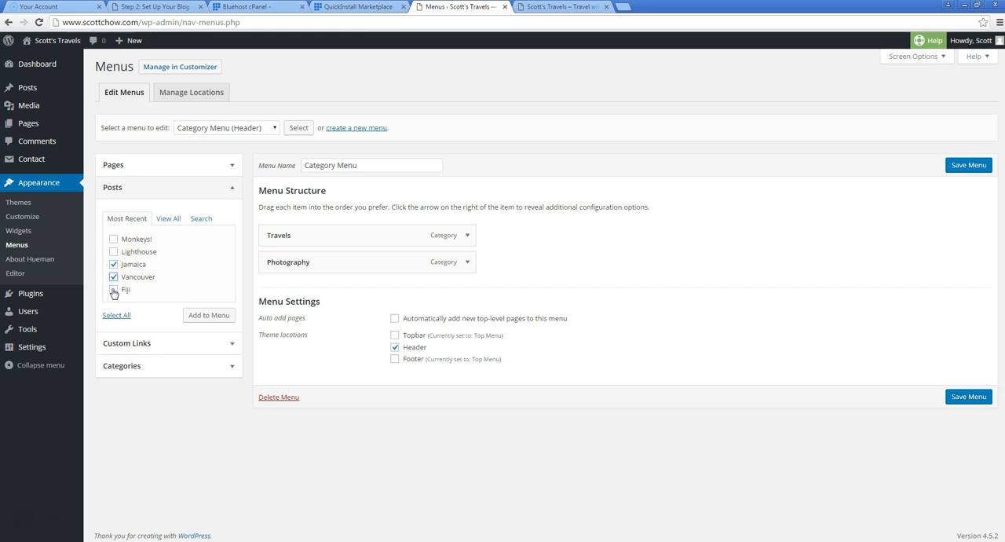
left_click(113, 290)
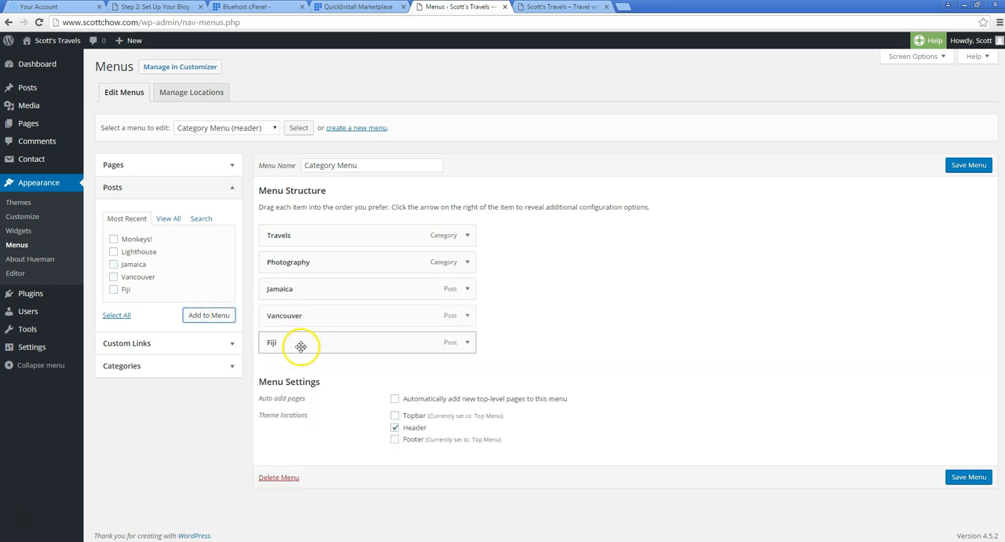
Arrange the Jamaica, Vancouver and Fiji posts as sub items directly under Travels, all at the same level
left_click_drag(288, 283, 288, 263)
left_click_drag(288, 306, 300, 286)
left_click_drag(291, 341, 292, 314)
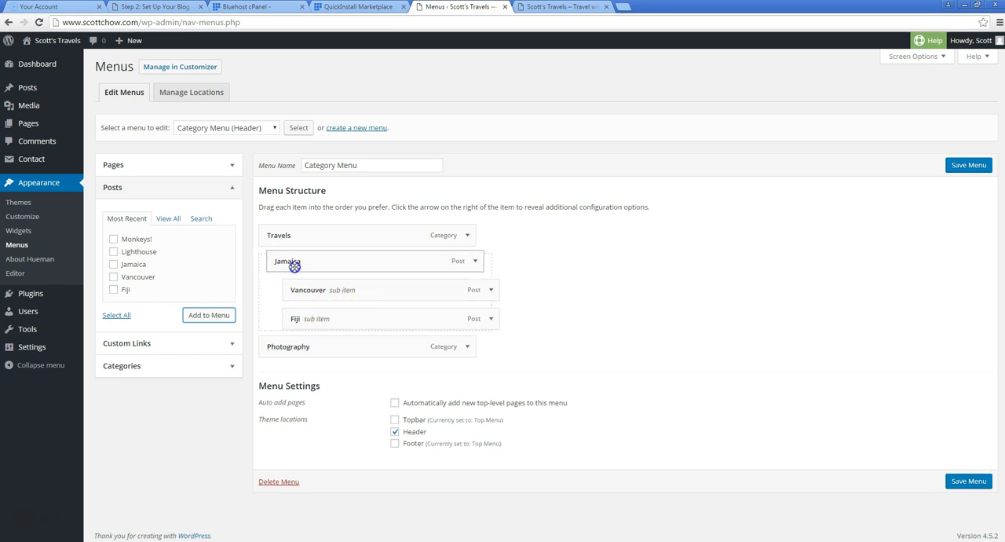
left_click_drag(286, 263, 294, 263)
left_click(555, 258)
left_click_drag(384, 266, 314, 314)
left_click_drag(303, 290, 318, 313)
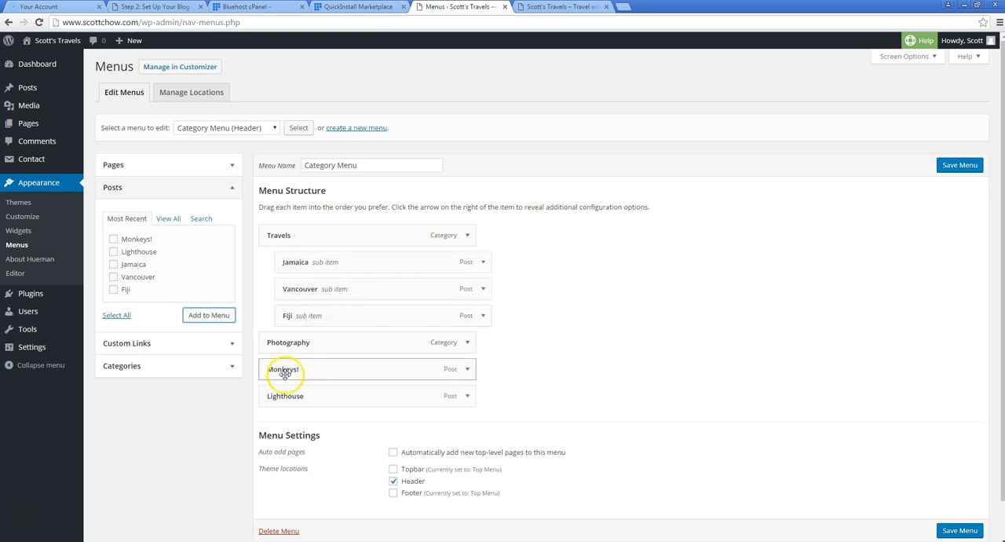
Nest the Monkeys! and Lighthouse posts as sub items under Photography and save the Category Menu
left_click_drag(280, 372, 324, 390)
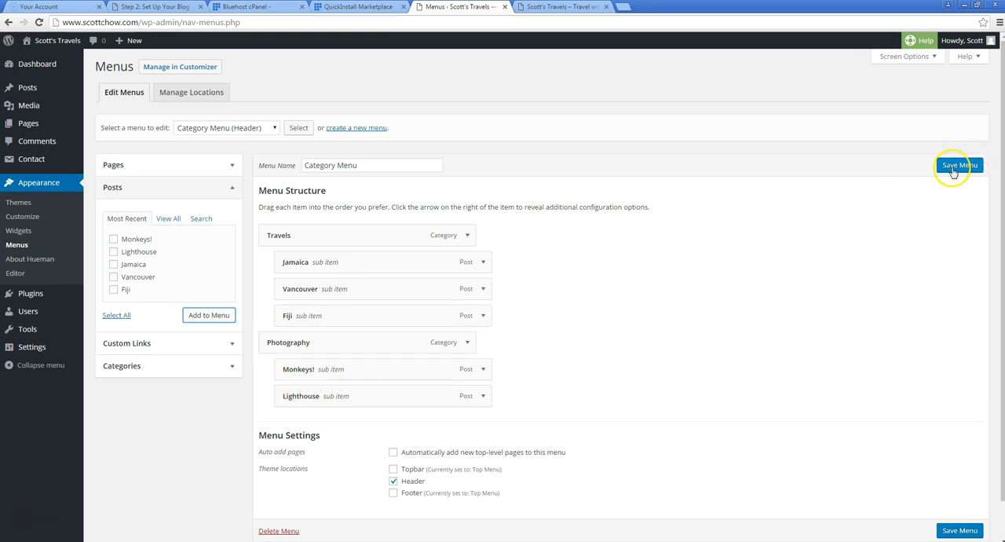
left_click(953, 167)
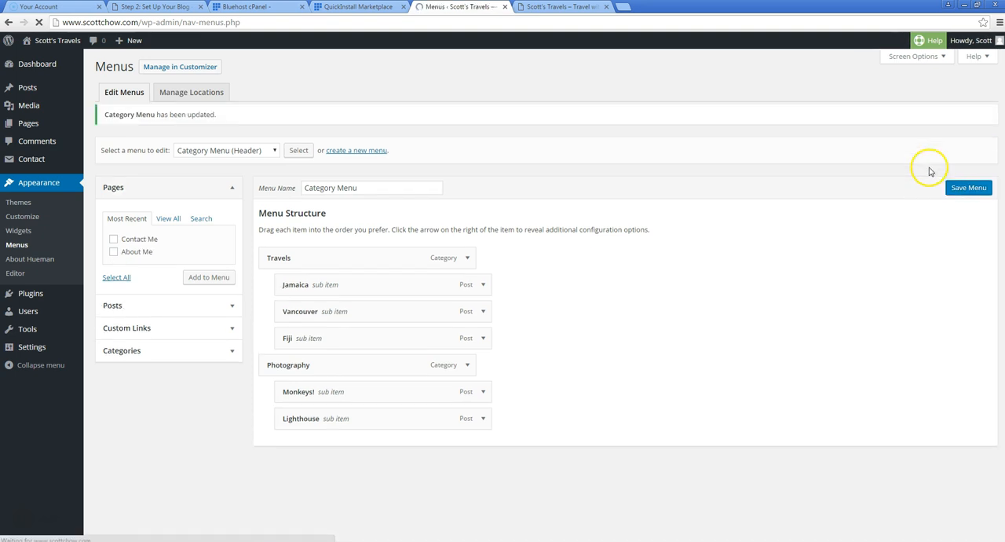
Reload the live site and check the Travels and Photography drop-down menus and their links
left_click(537, 8)
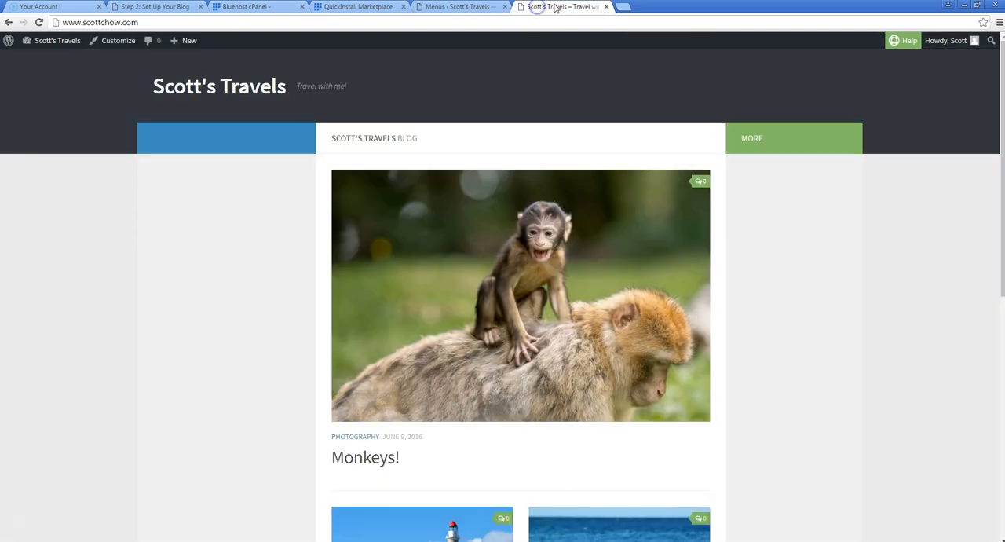
left_click(38, 22)
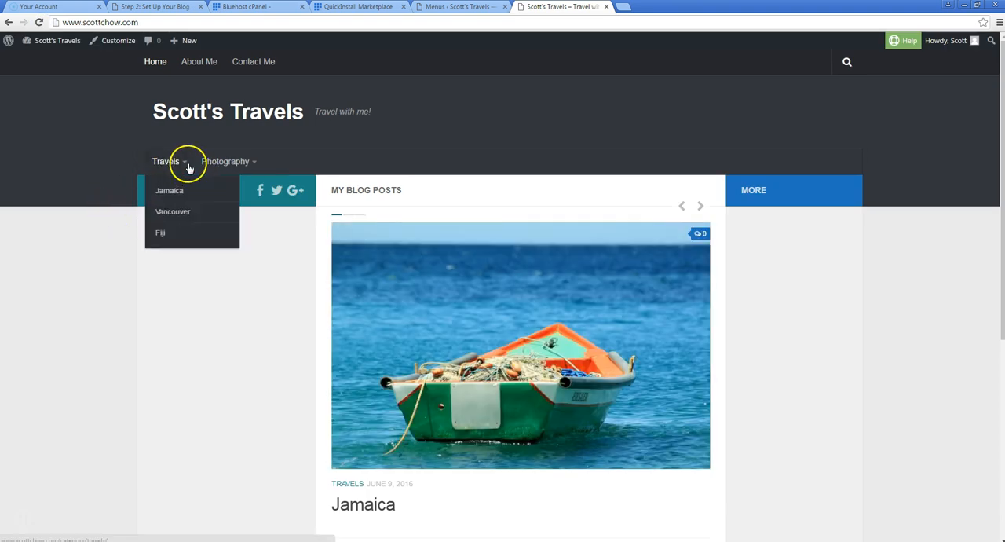
mouse_move(173, 164)
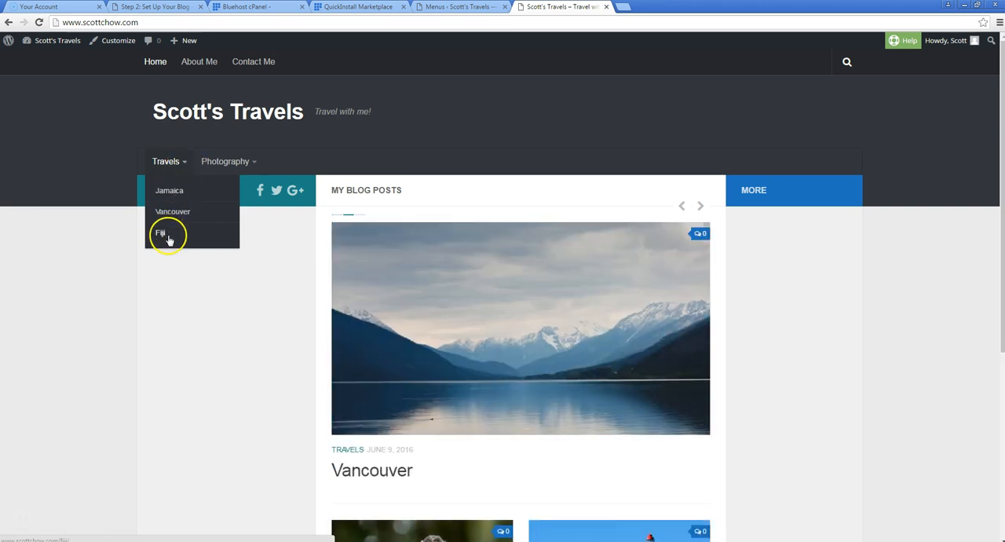
mouse_move(219, 165)
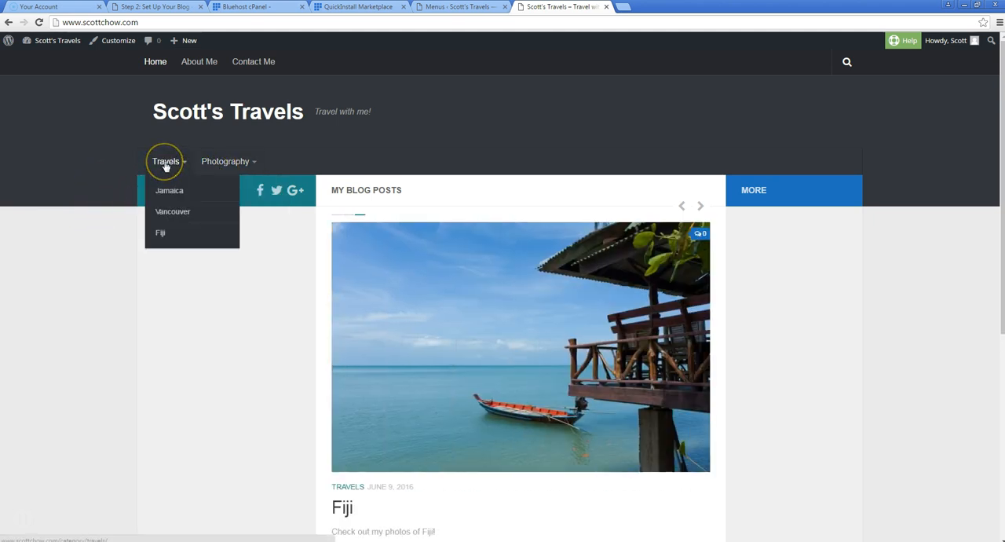
left_click(220, 168)
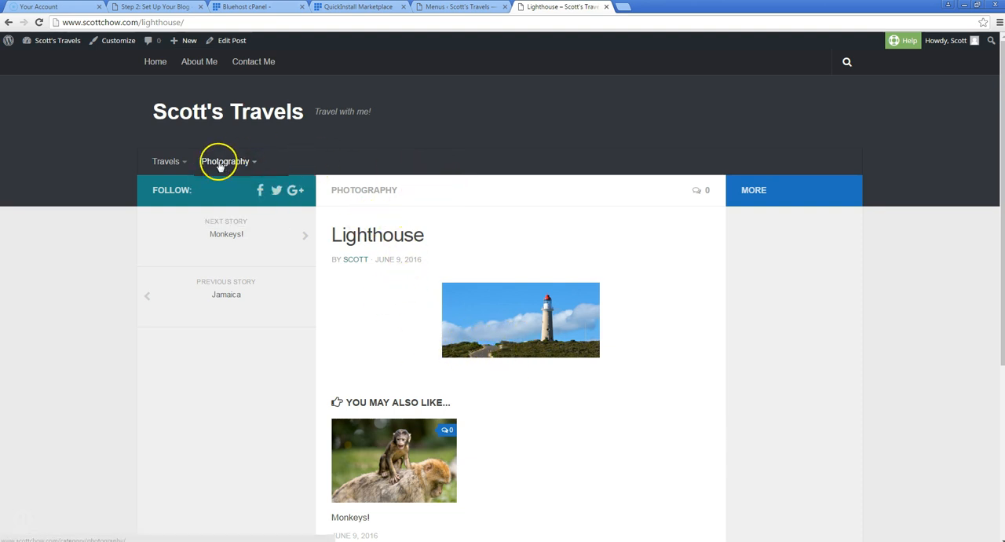
mouse_move(228, 161)
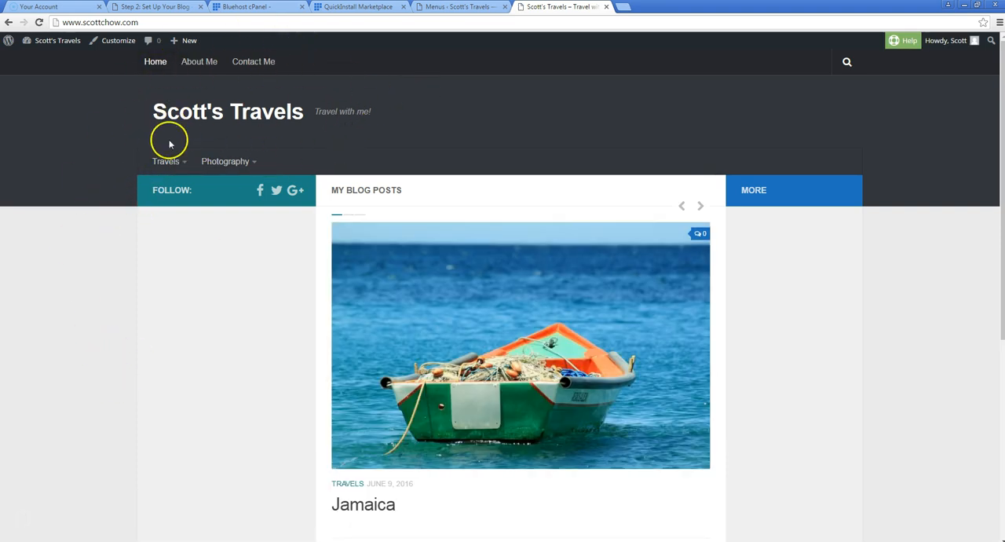
Look over the live home page's featured posts, post grid and empty sidebars
scroll(486, 393, "down", 2)
scroll(483, 317, "up", 2)
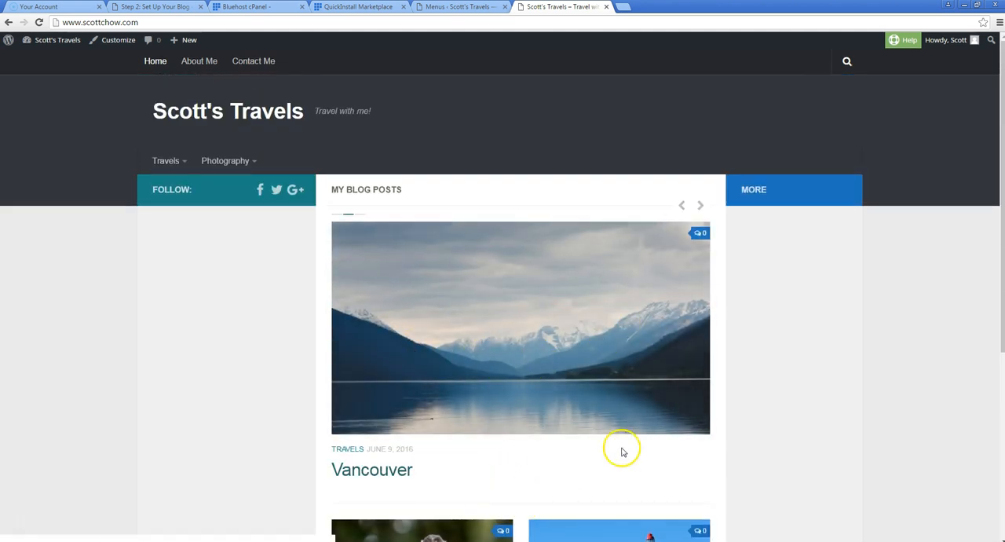
scroll(492, 460, "down", 5)
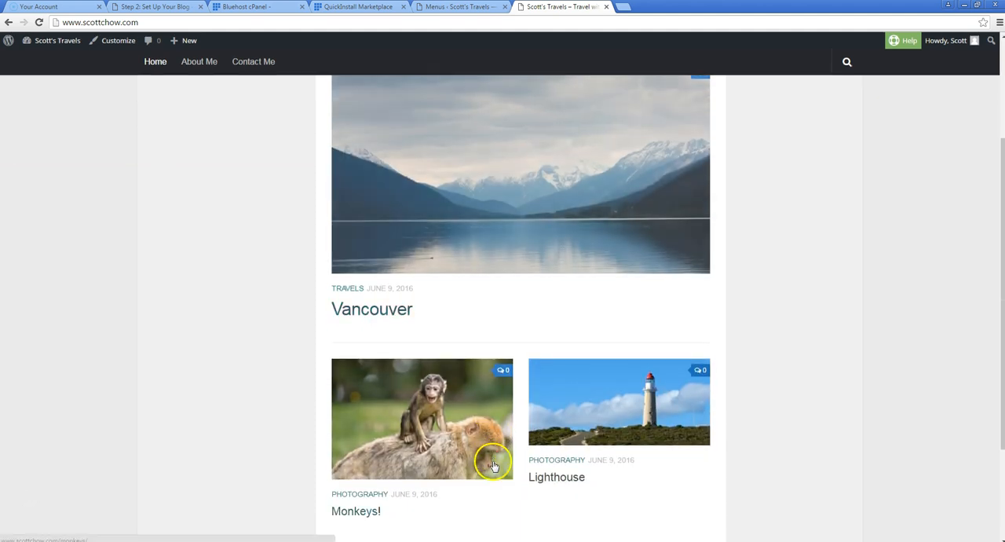
scroll(496, 455, "up", 5)
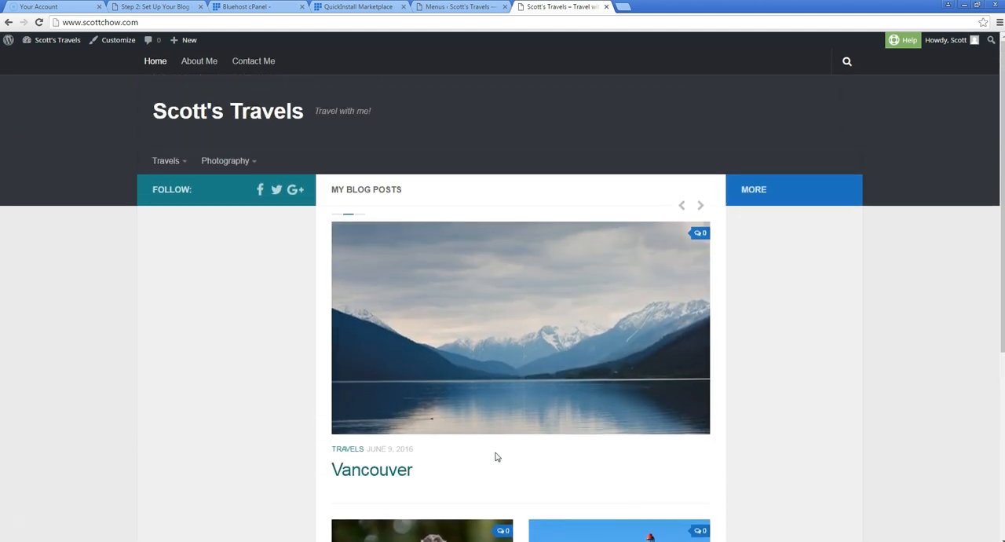
scroll(496, 456, "down", 5)
scroll(482, 477, "up", 5)
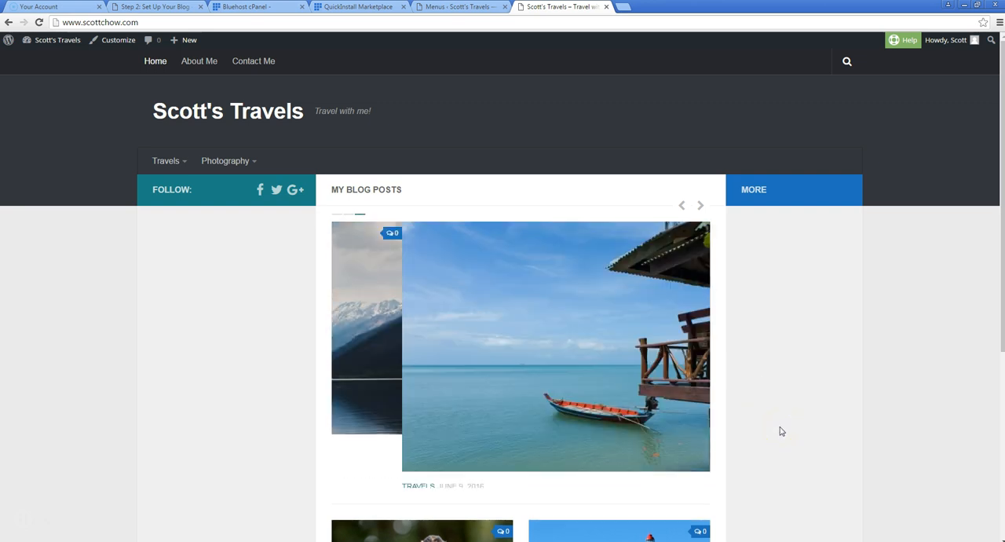
Open the dashboard's Widgets page, expand the Secondary widget area, and compare the Primary and Secondary areas with the live site's sidebars
left_click(438, 8)
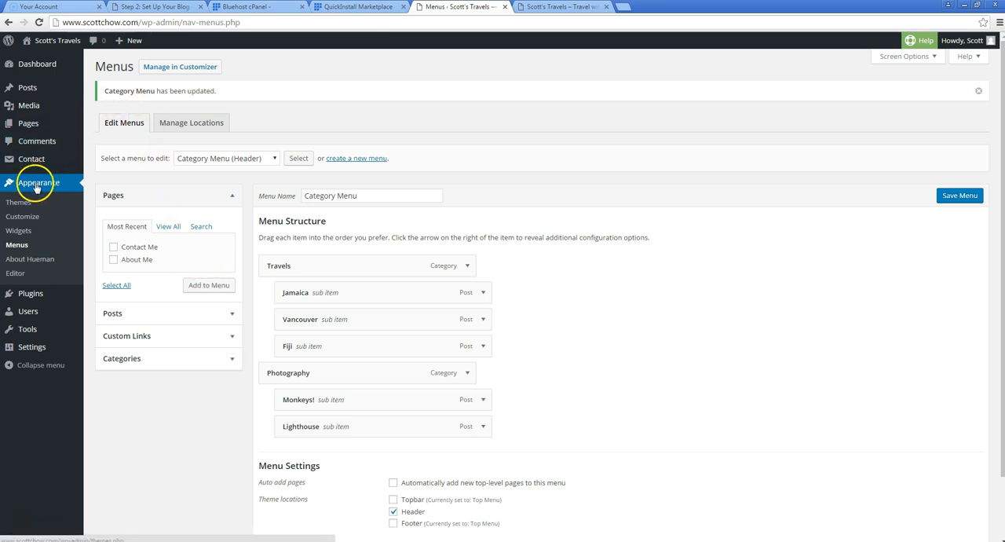
left_click(19, 230)
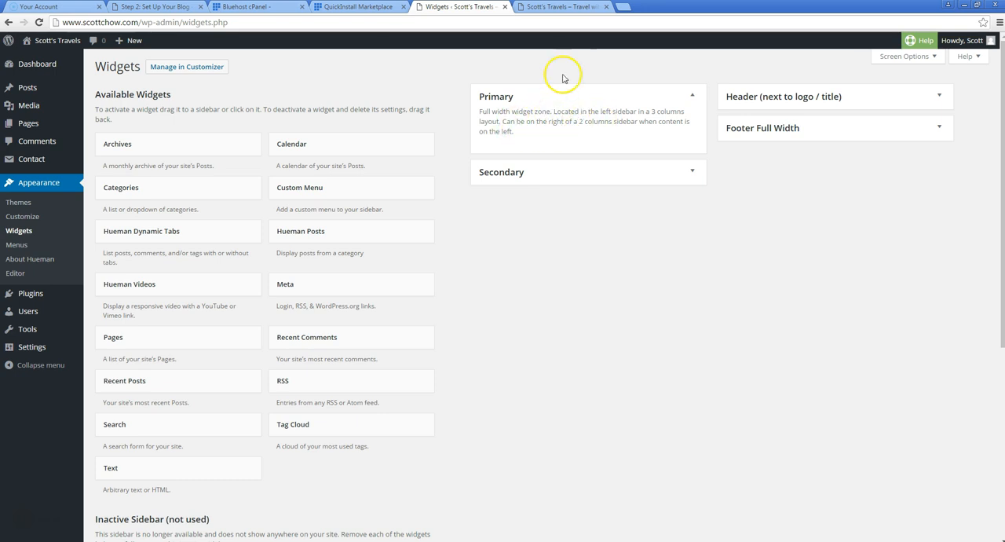
left_click(557, 7)
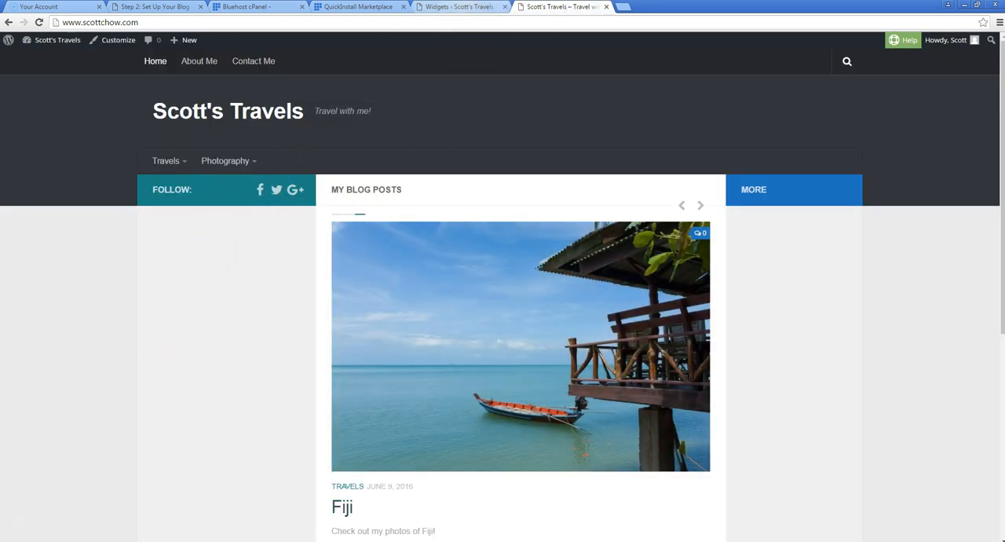
left_click(459, 7)
left_click(694, 173)
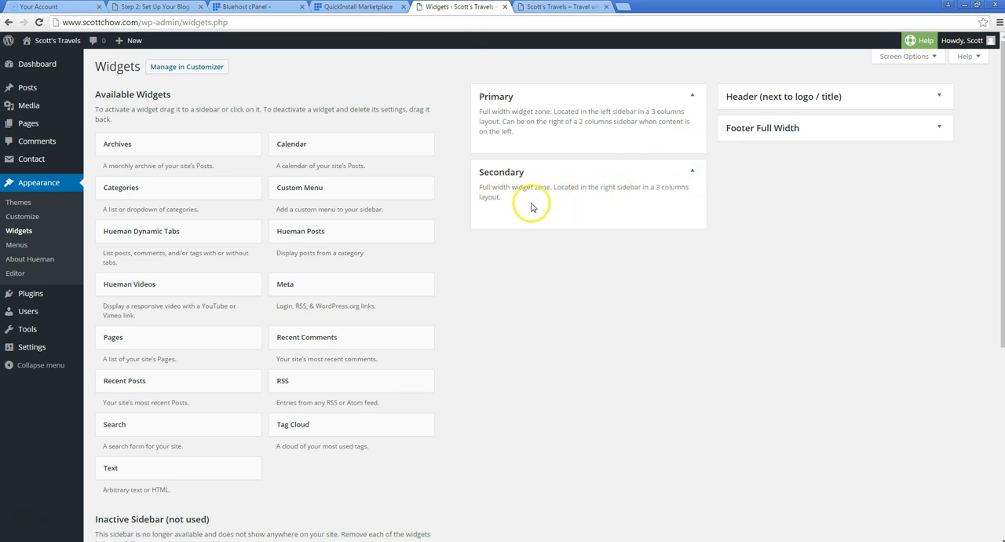
left_click(559, 6)
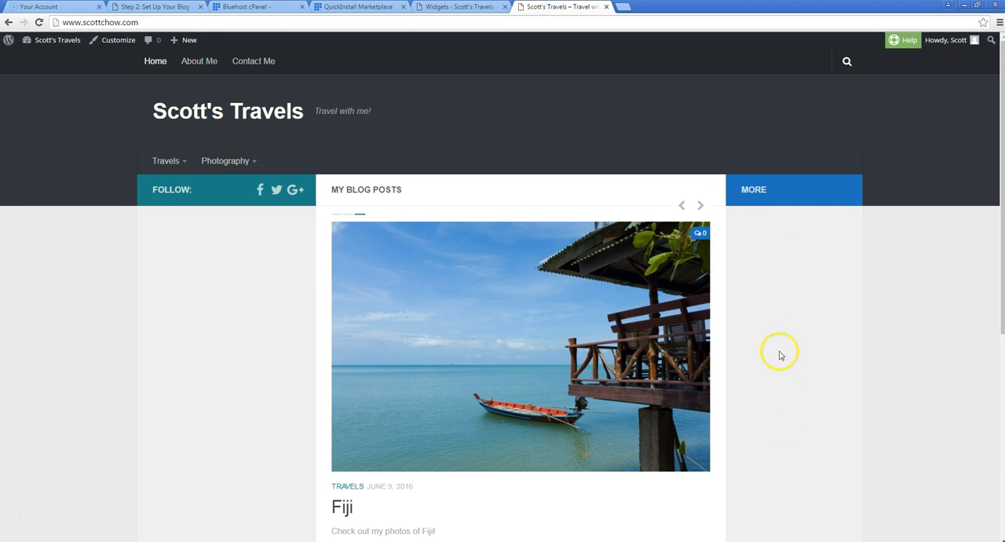
Add a Search widget without a title to the Secondary widget area and save it
left_click(463, 6)
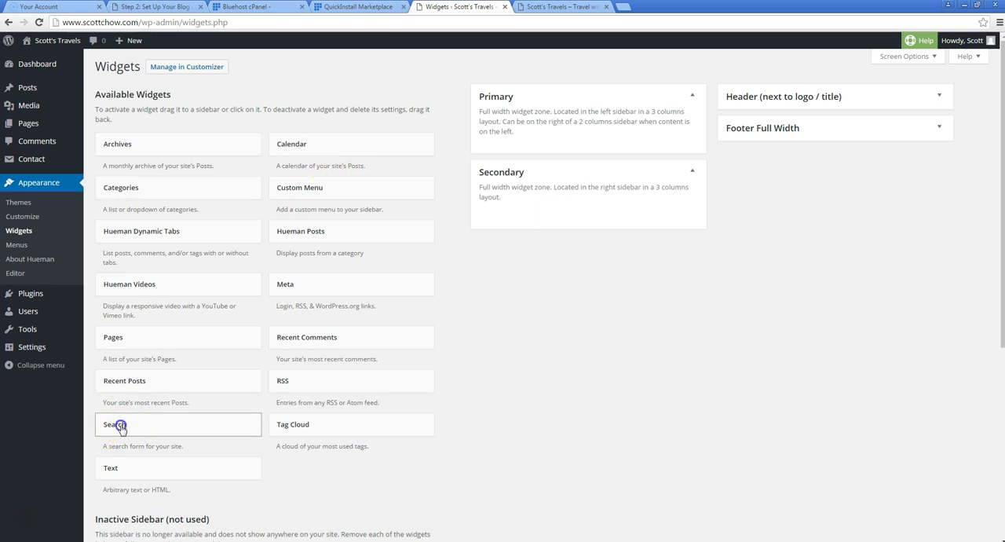
left_click_drag(122, 426, 517, 209)
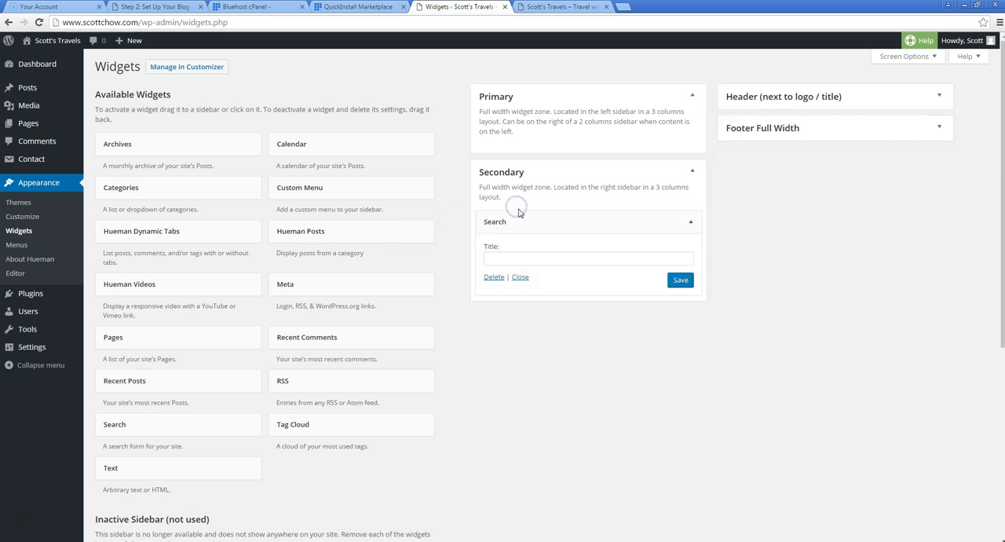
left_click(680, 279)
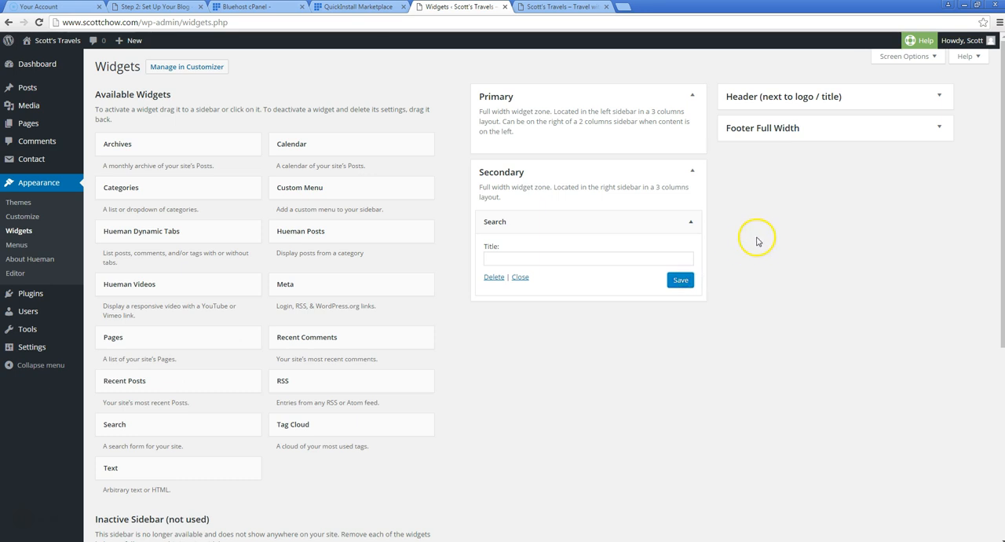
Reload the live home page, test the sidebar search with "monkey", and return to the home page
left_click(561, 7)
left_click(69, 44)
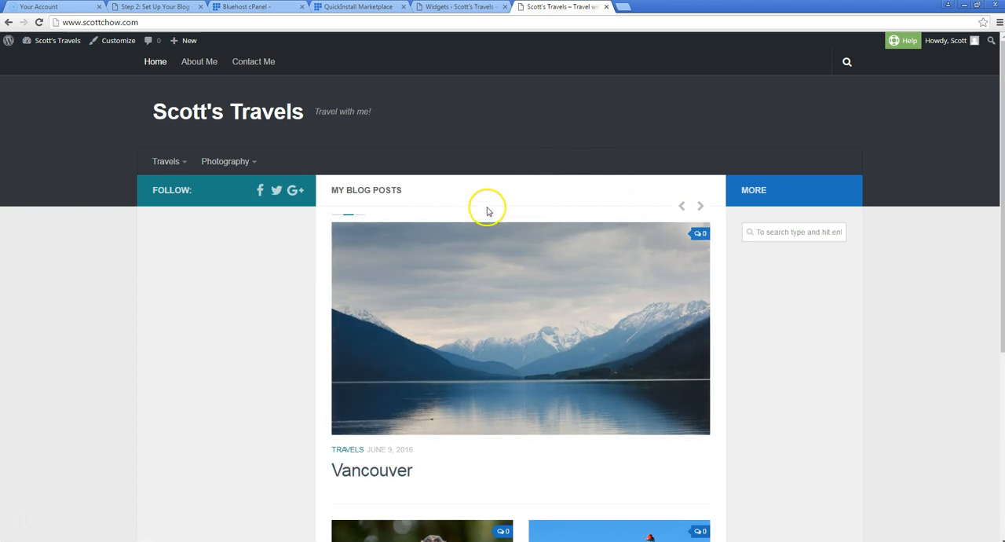
left_click(794, 233)
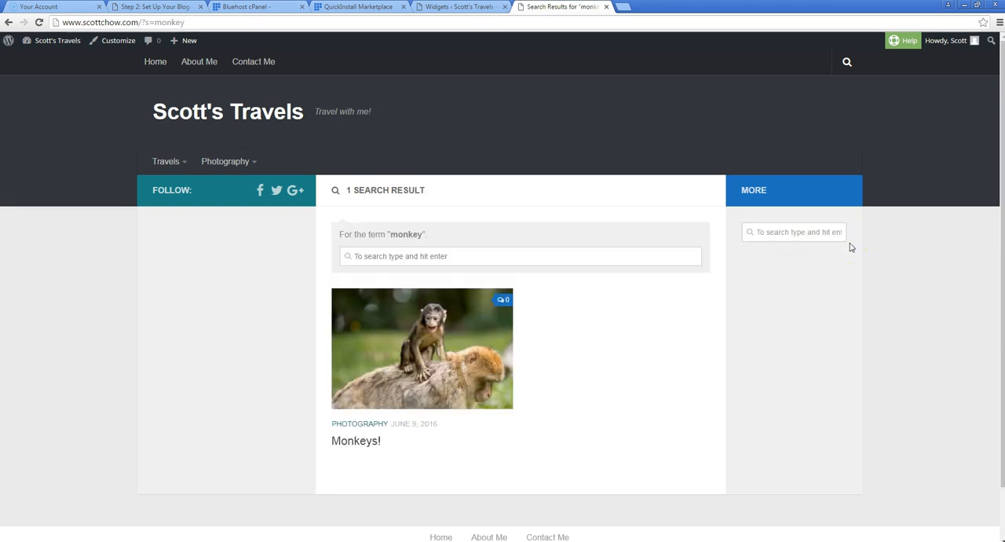
left_click(431, 397)
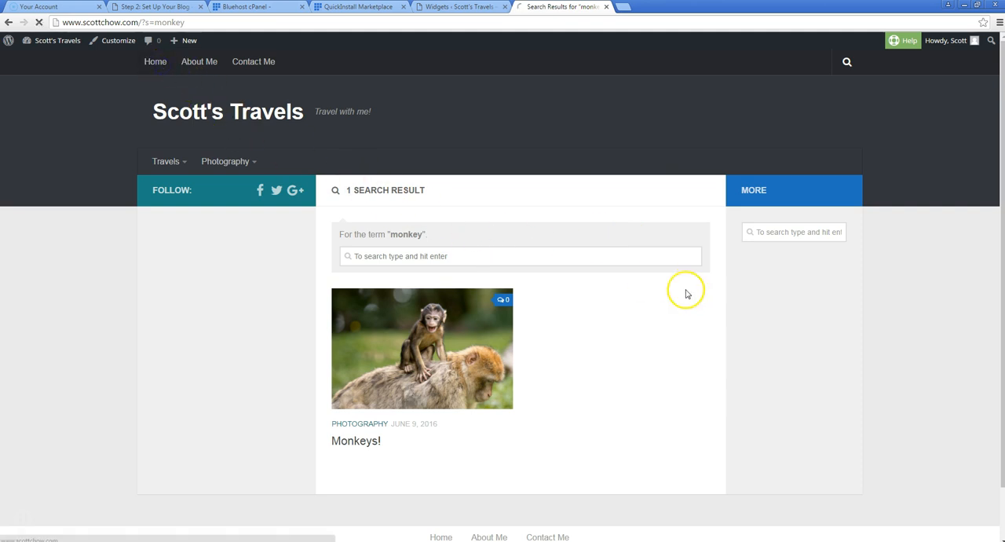
Add a Hueman Posts widget below Search in the Secondary area, title it "Recent Posts" and save it
left_click(463, 8)
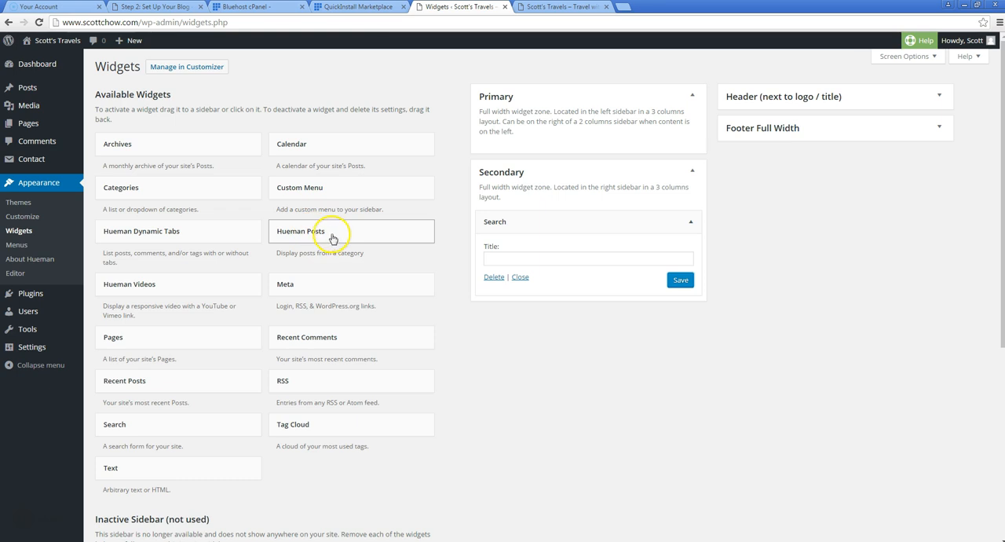
left_click_drag(321, 244, 513, 311)
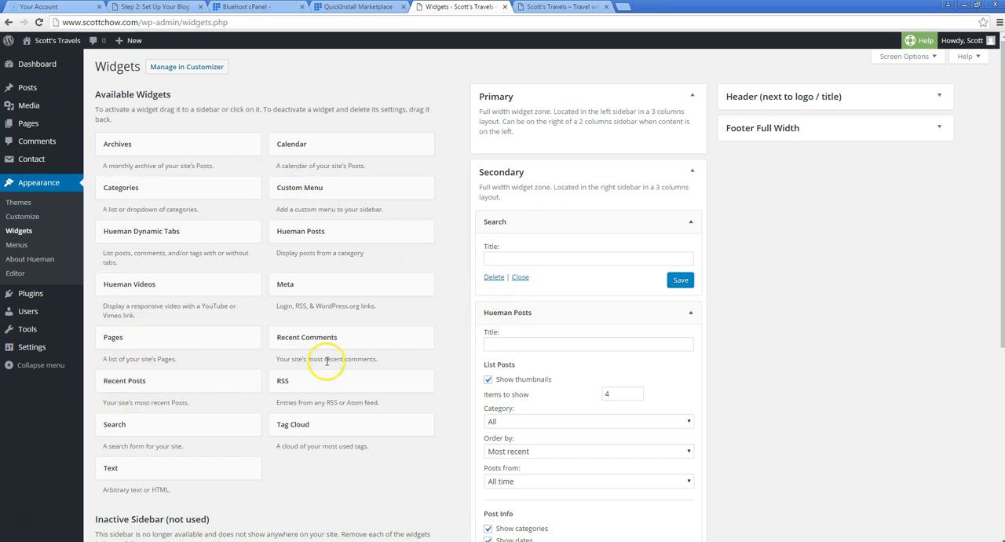
scroll(550, 346, "down", 2)
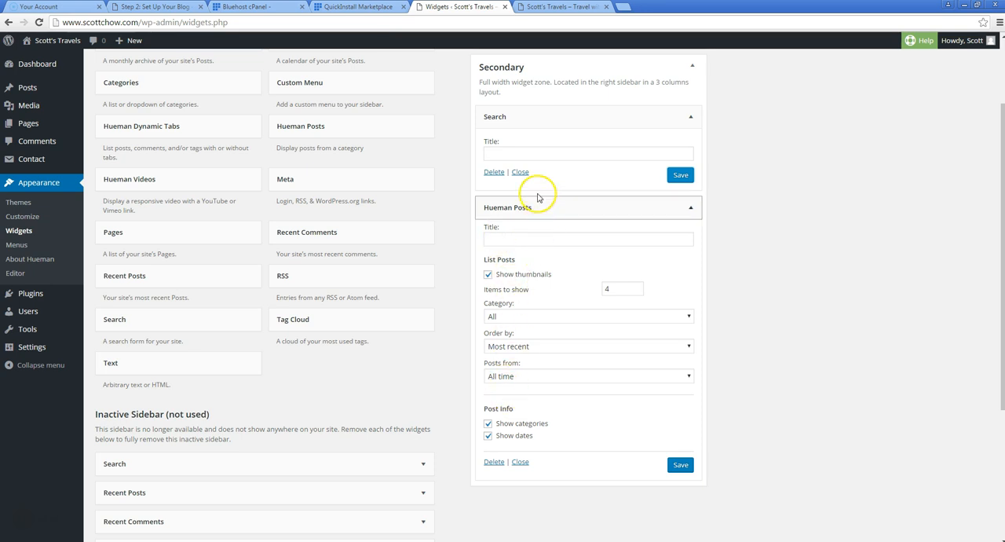
left_click(518, 239)
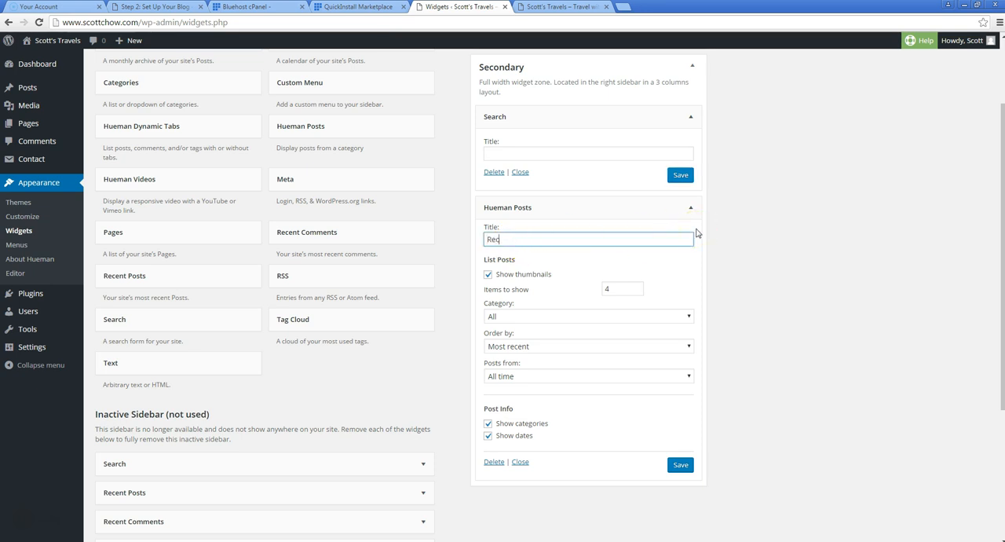
type("Recent Posts")
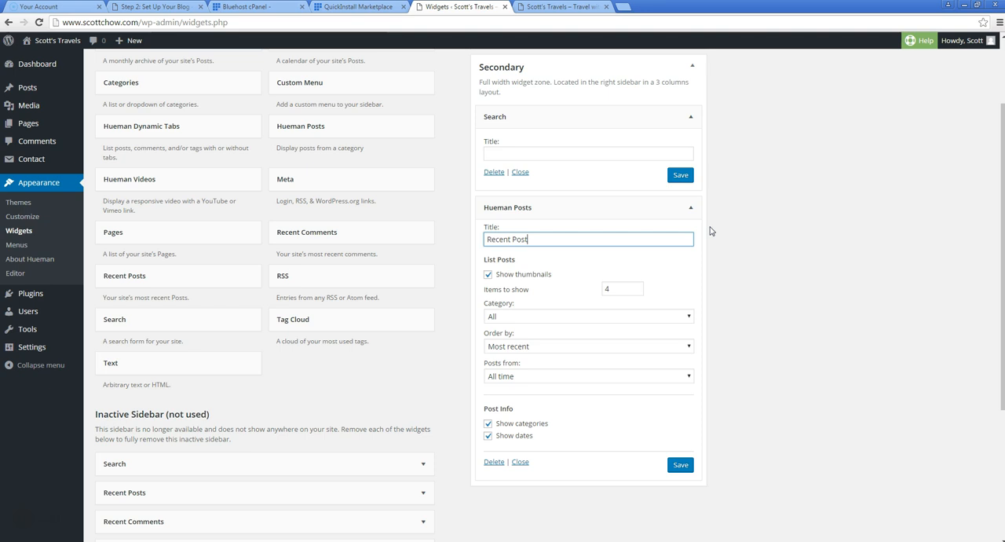
left_click(679, 464)
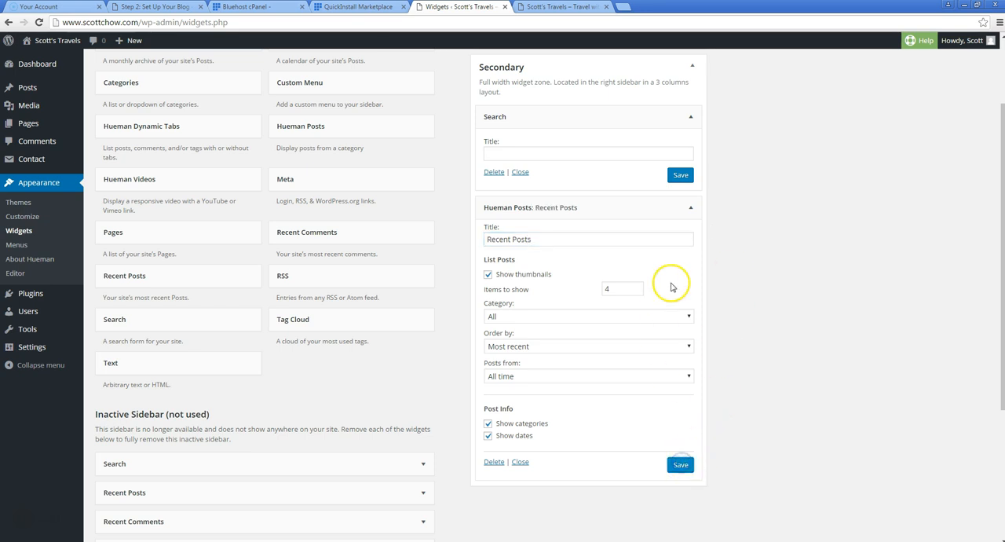
Reload the live home page and check the Recent Posts list in the sidebar
left_click(559, 6)
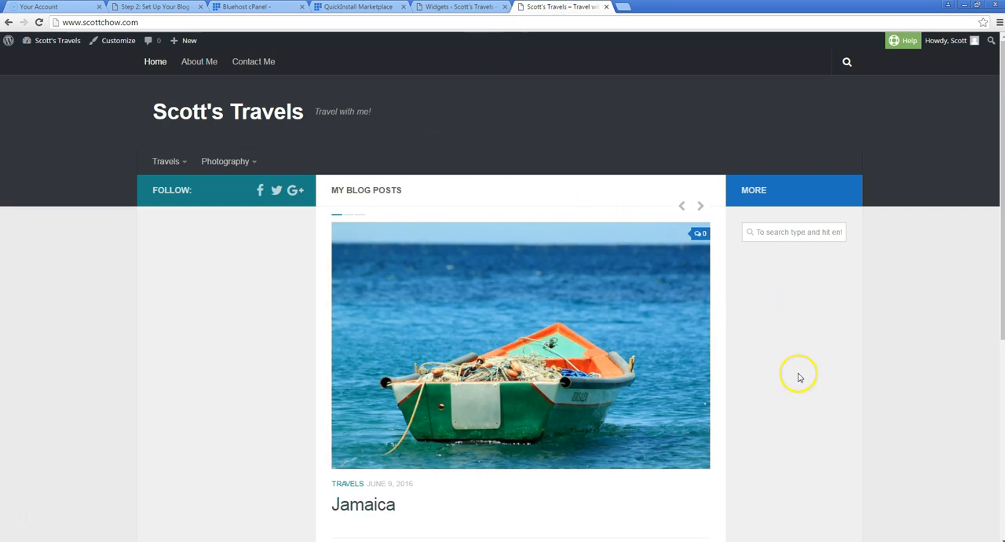
left_click(38, 23)
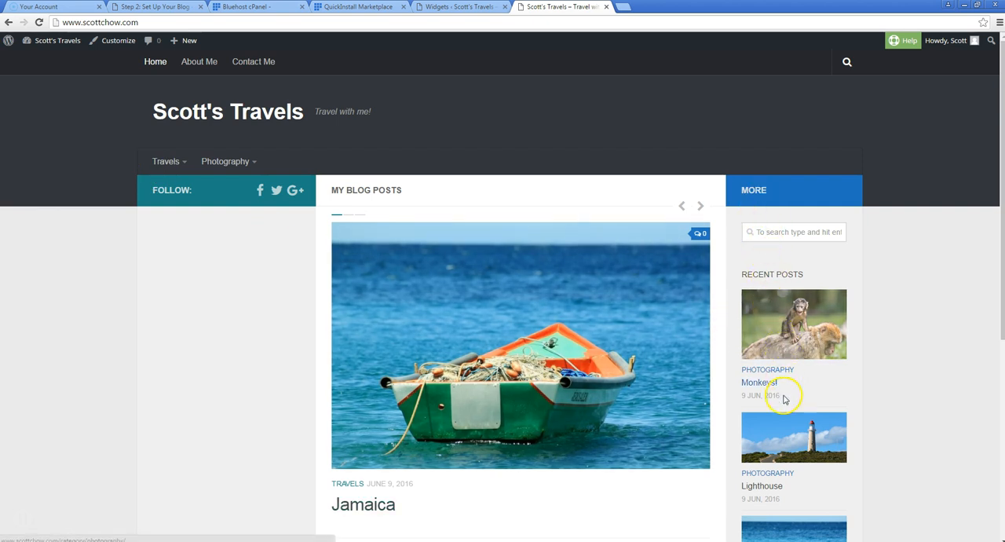
scroll(839, 395, "down", 1)
scroll(837, 389, "down", 2)
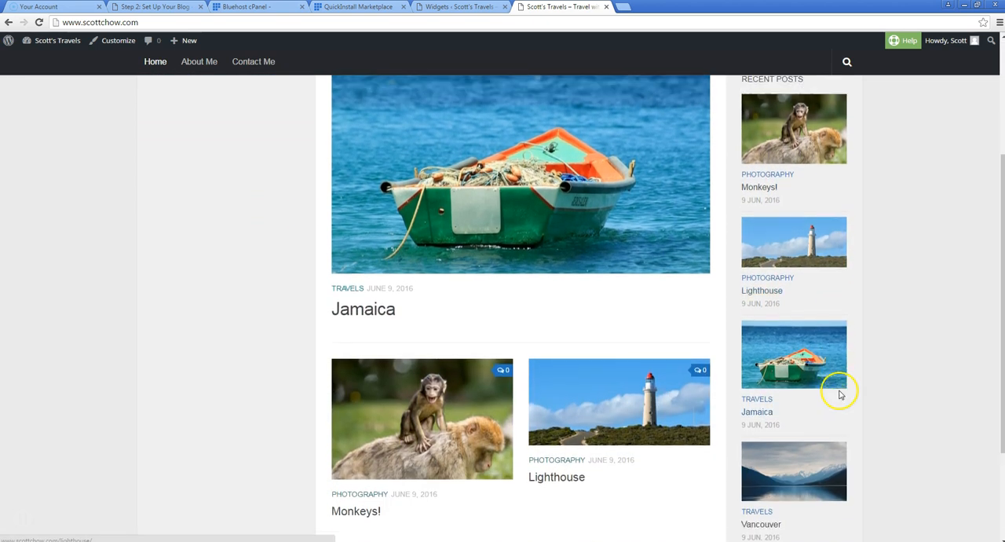
scroll(837, 387, "up", 3)
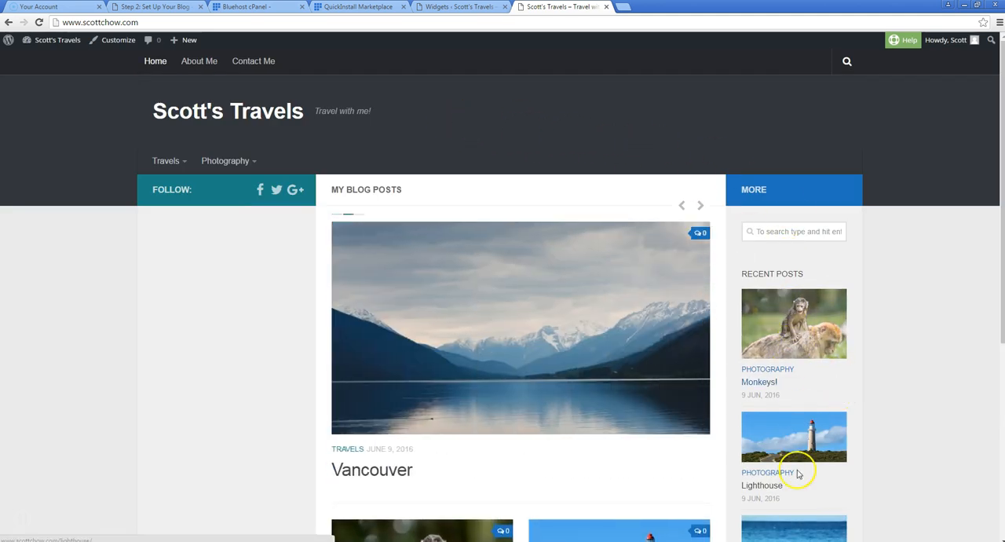
scroll(829, 377, "down", 2)
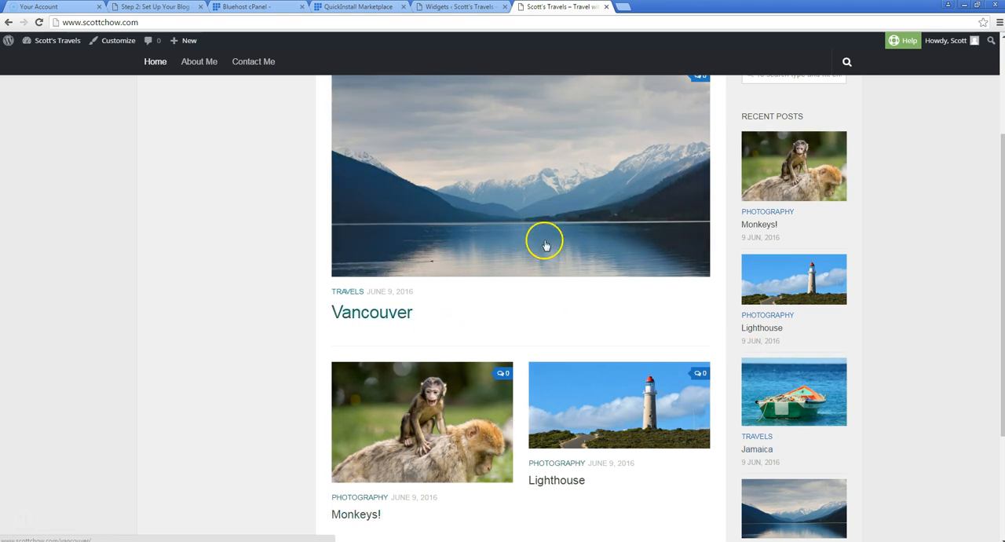
scroll(554, 232, "up", 2)
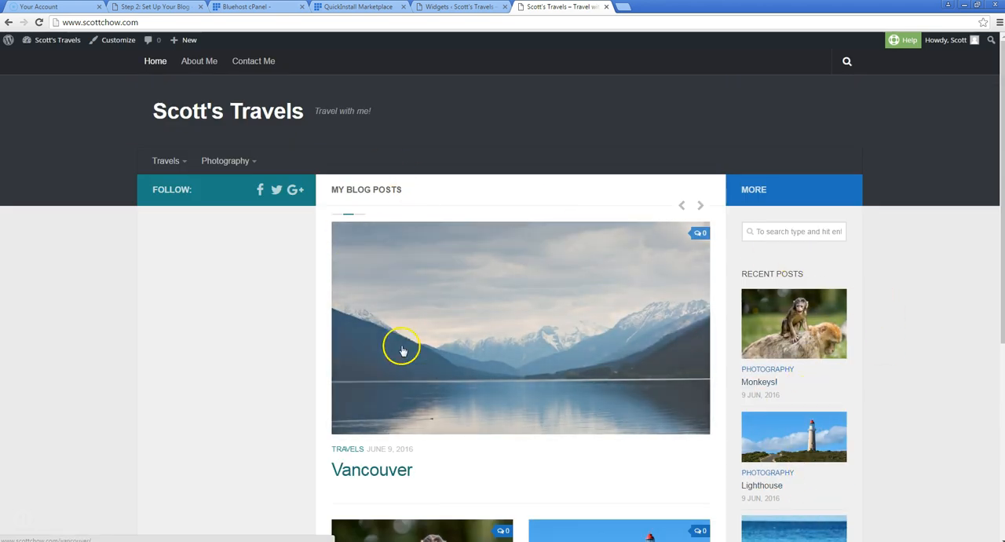
Open the Monkeys! post on the live site, check its sidebar's Recent Posts list, and return to the home page
scroll(459, 338, "down", 1)
left_click(415, 469)
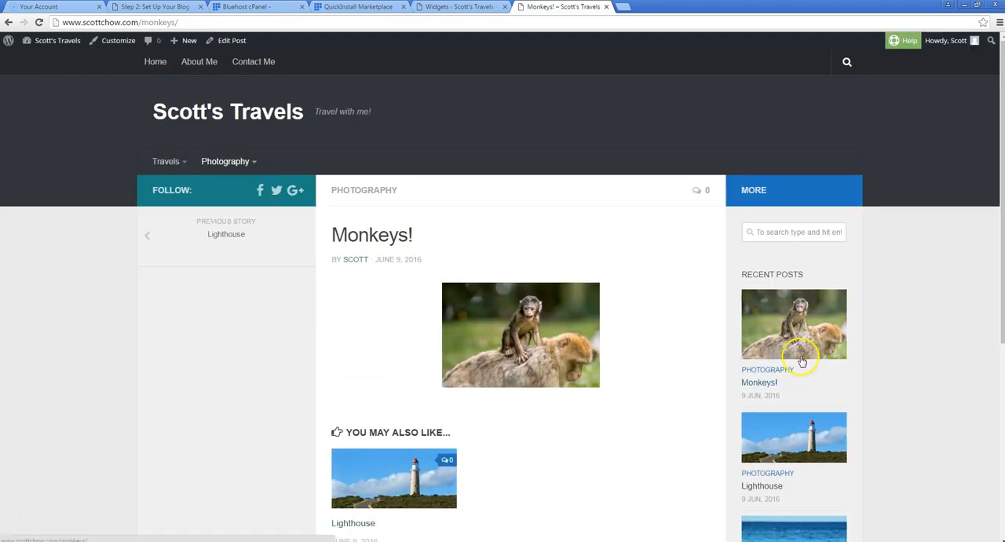
scroll(797, 430, "down", 2)
scroll(801, 372, "down", 2)
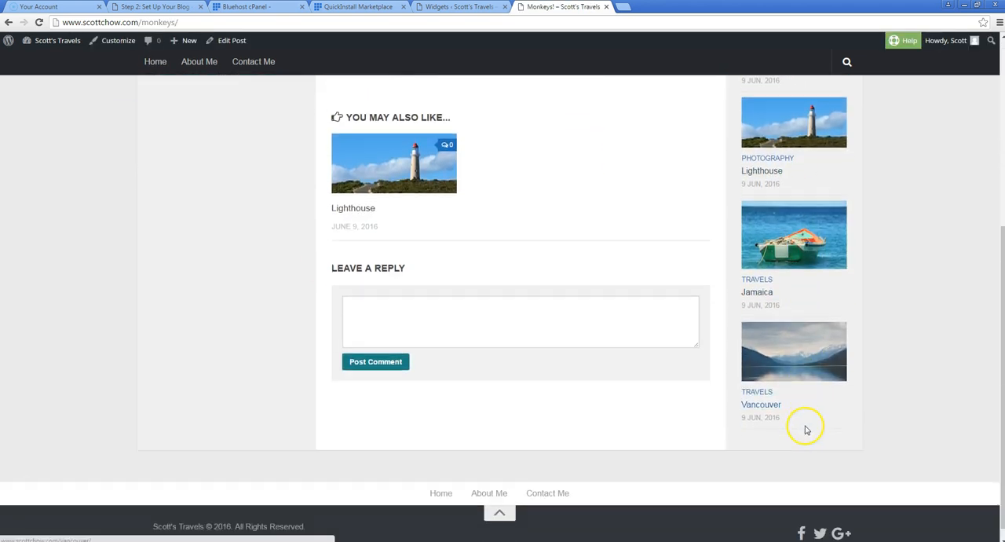
scroll(801, 420, "up", 4)
scroll(798, 416, "down", 4)
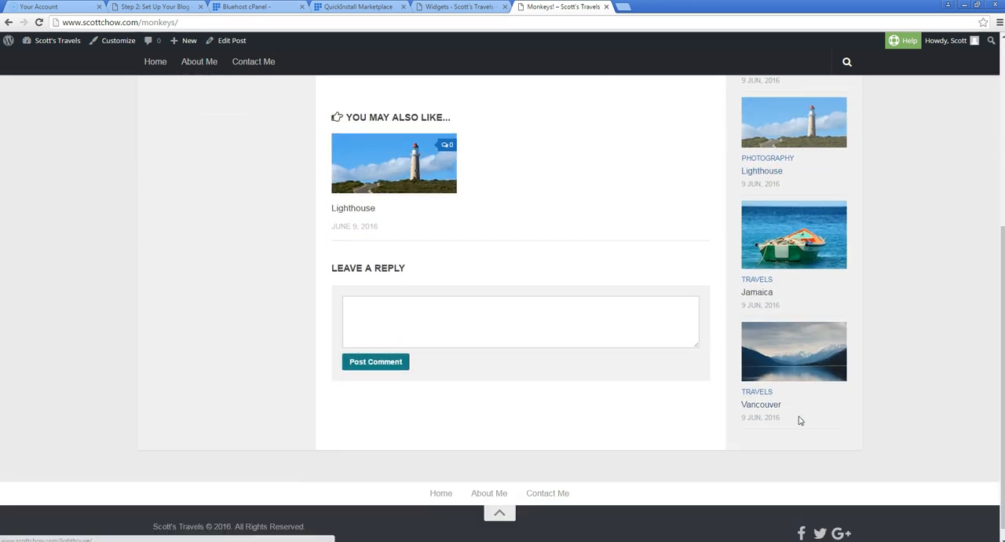
scroll(799, 416, "up", 4)
left_click(156, 61)
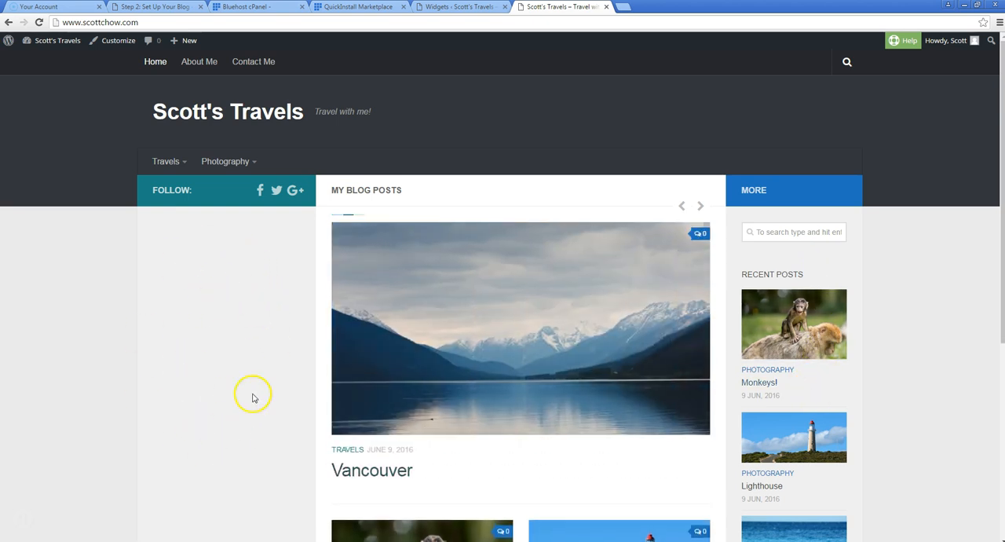
On the Widgets page, collapse the Secondary area, add a Text widget to the Primary area, and open its content for editing
left_click(446, 9)
scroll(709, 113, "up", 2)
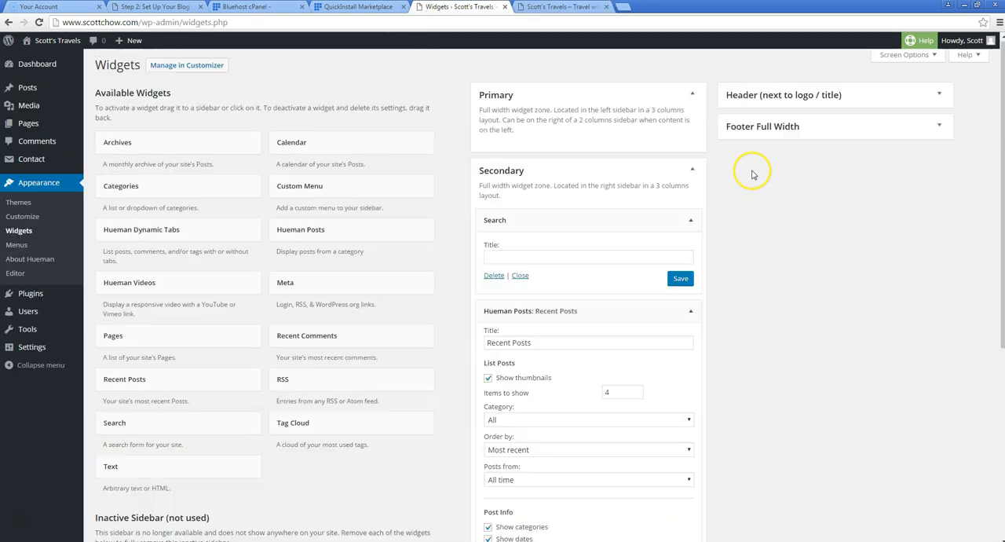
left_click(691, 174)
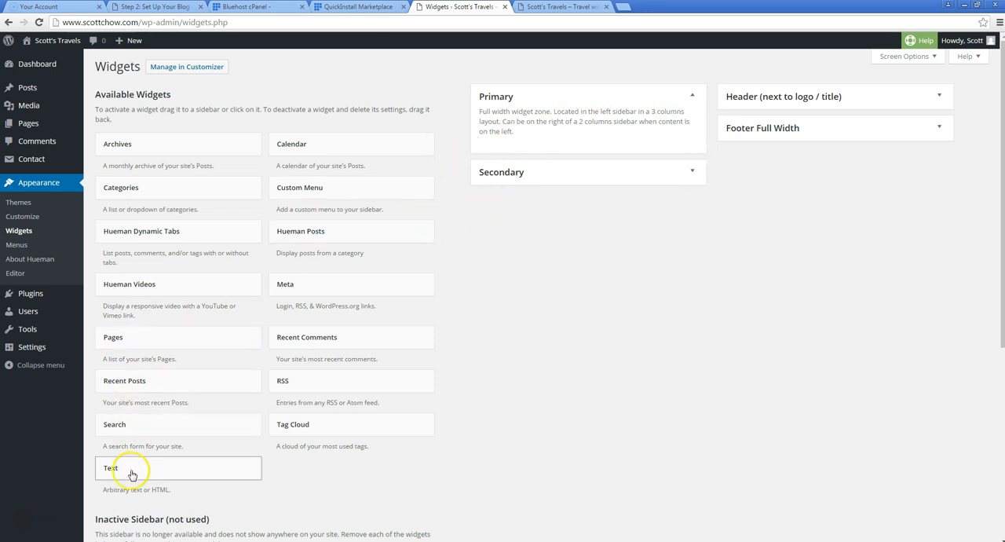
left_click_drag(122, 473, 498, 127)
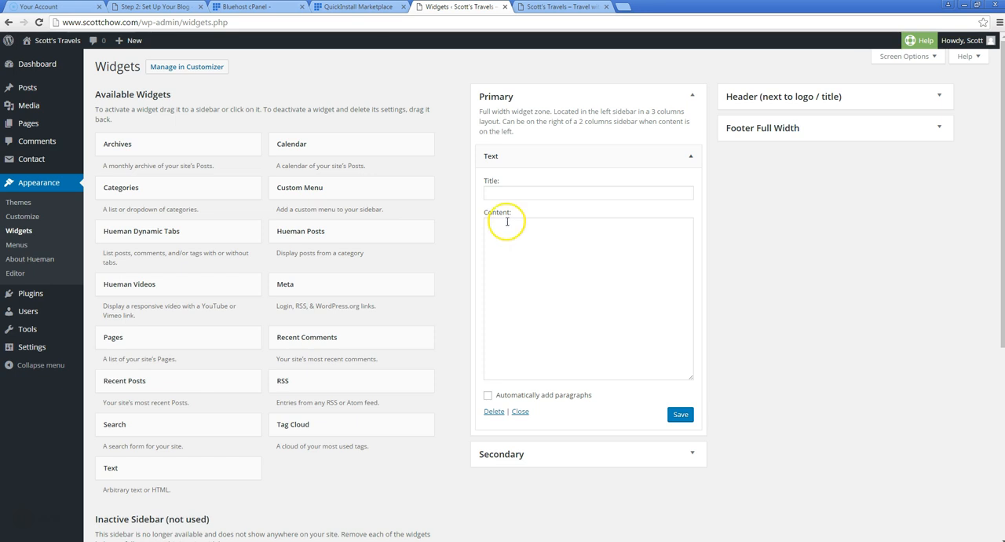
left_click(507, 221)
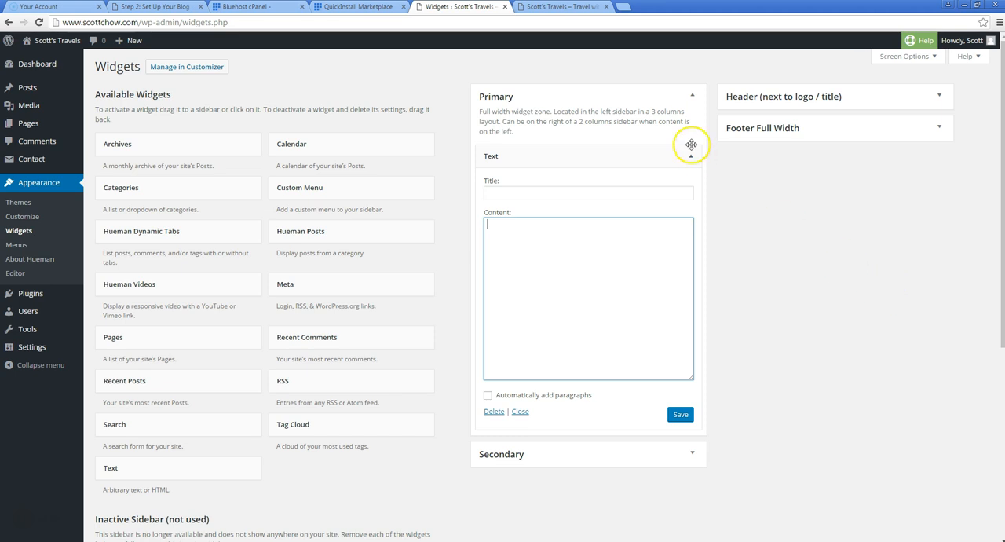
Check the empty sidebar on the live home page, then title the new Text widget in the Primary area "Welcome!"
left_click(542, 8)
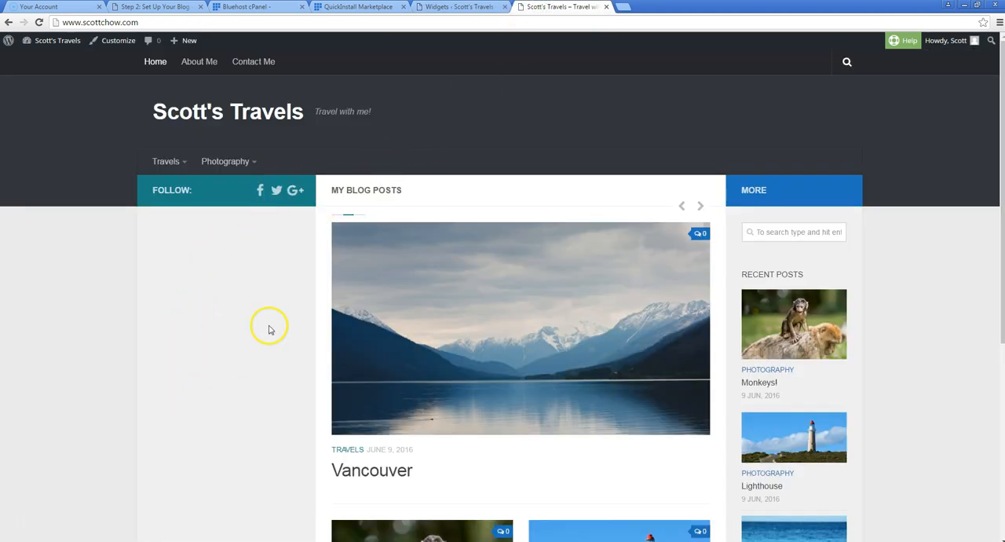
left_click(462, 8)
left_click(533, 247)
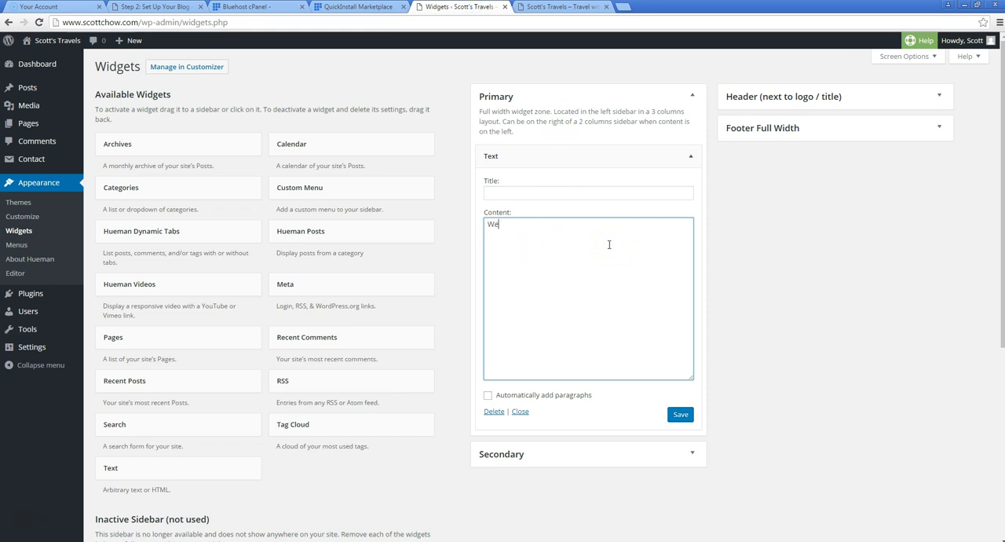
left_click(550, 191)
type("Welcome!")
key("Tab")
Save the widget with content "Welcome to my travel blog! Feel free to have a look around and leave me a comment if you find something interesting."
type("Welcome to ")
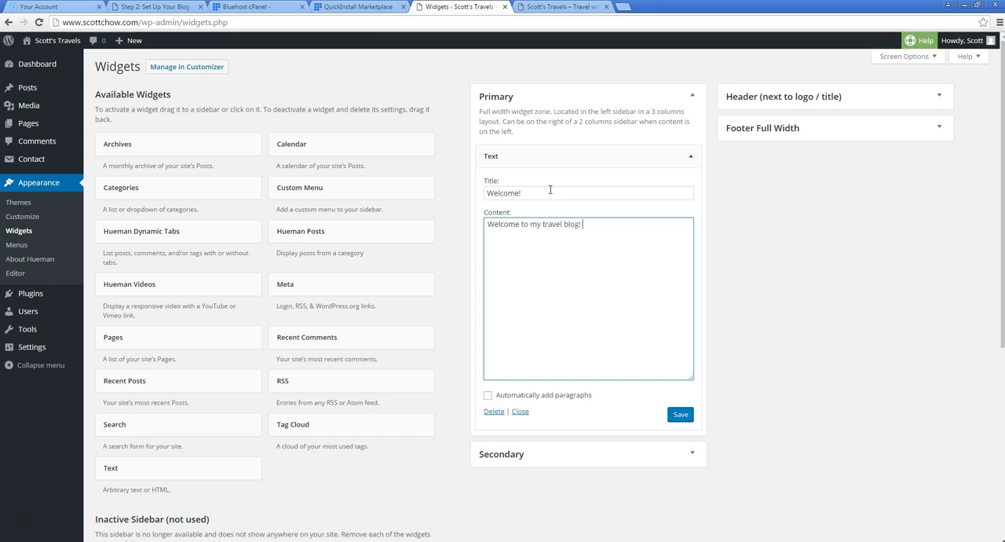
type("ee to have a look around and t")
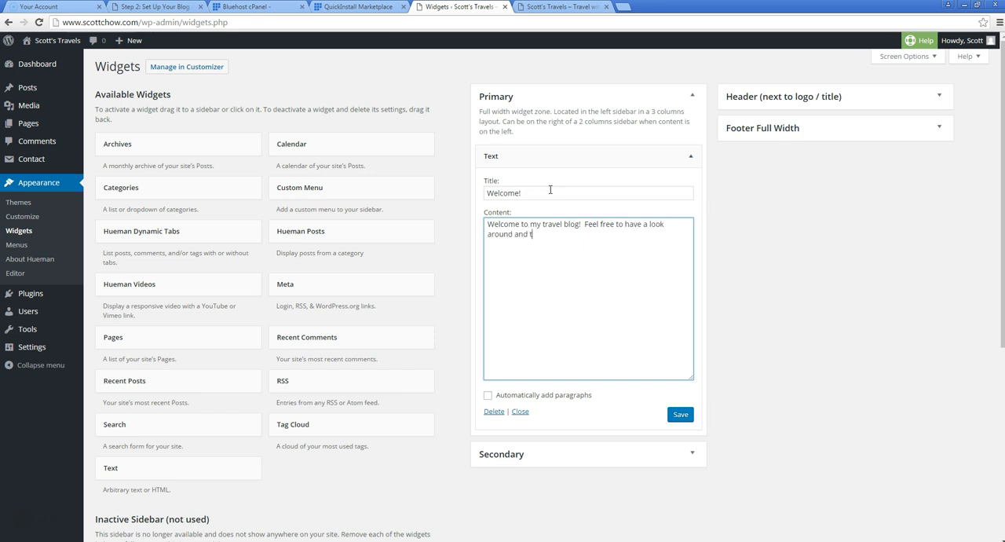
key("BackSpace")
type("let mt if you find somet")
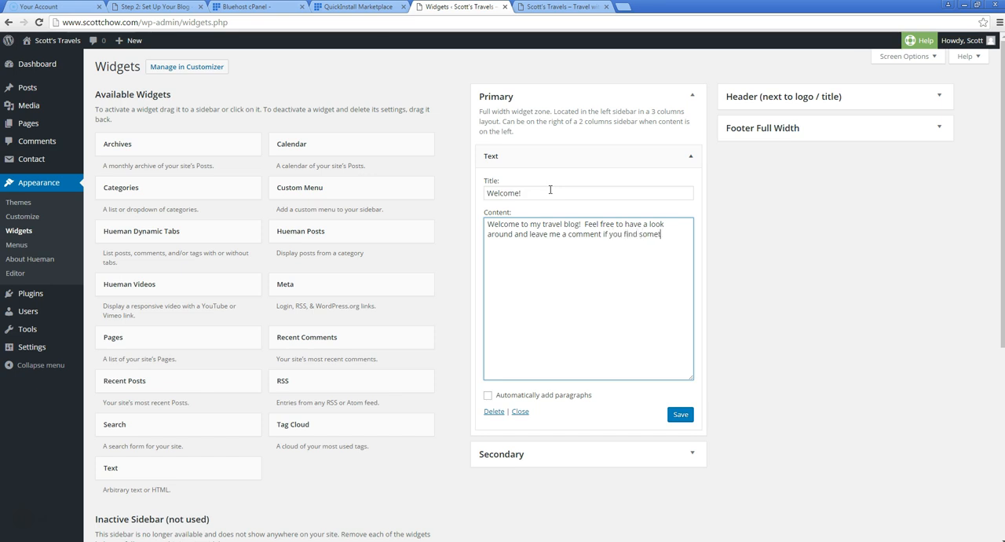
type(" interesting.")
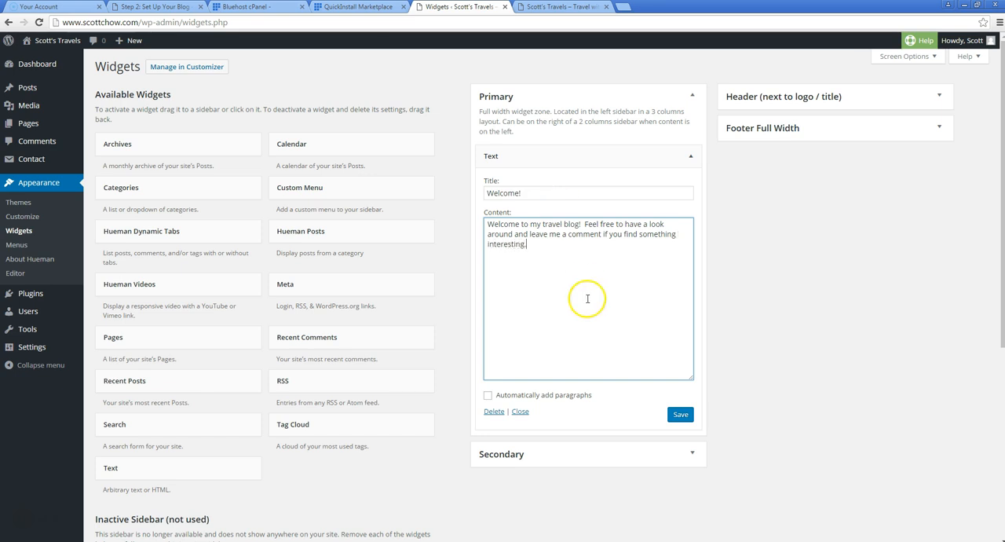
left_click(680, 414)
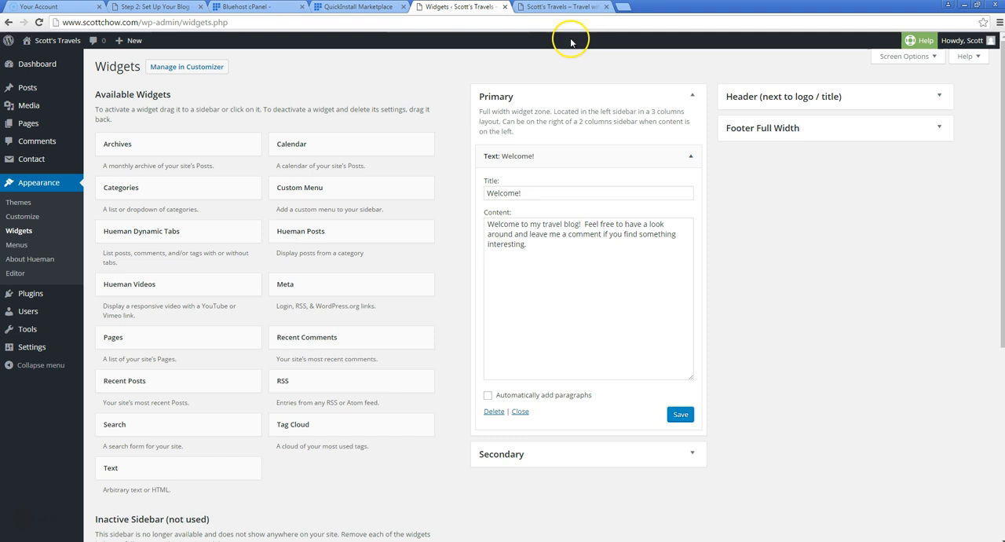
Check the welcome text in the sidebar of the live home page, comparing it with the Widgets page
left_click(561, 7)
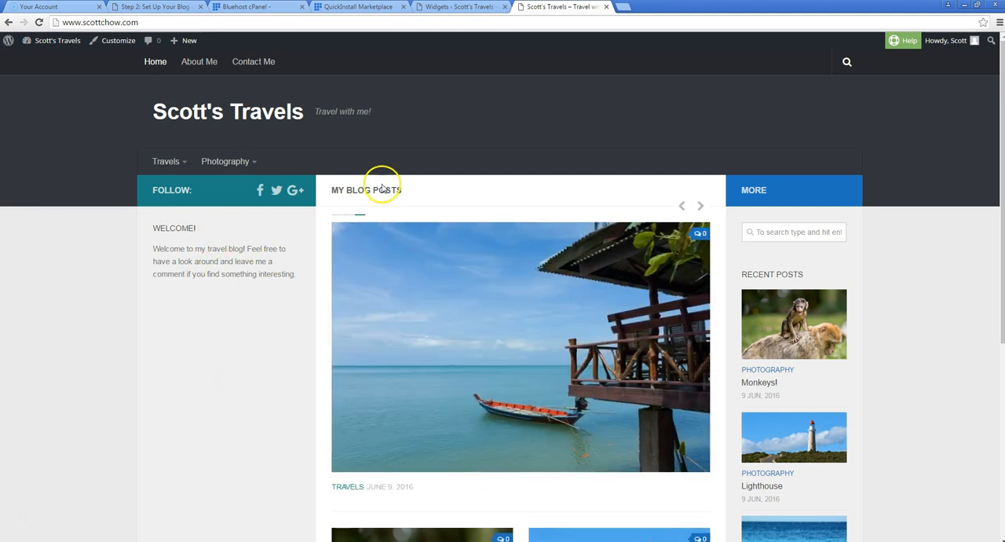
left_click(449, 7)
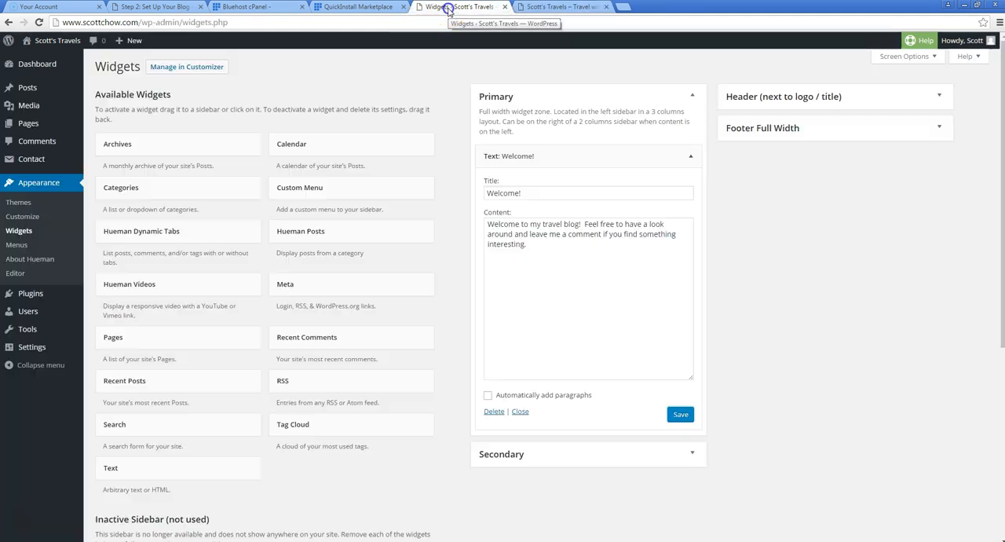
left_click(532, 7)
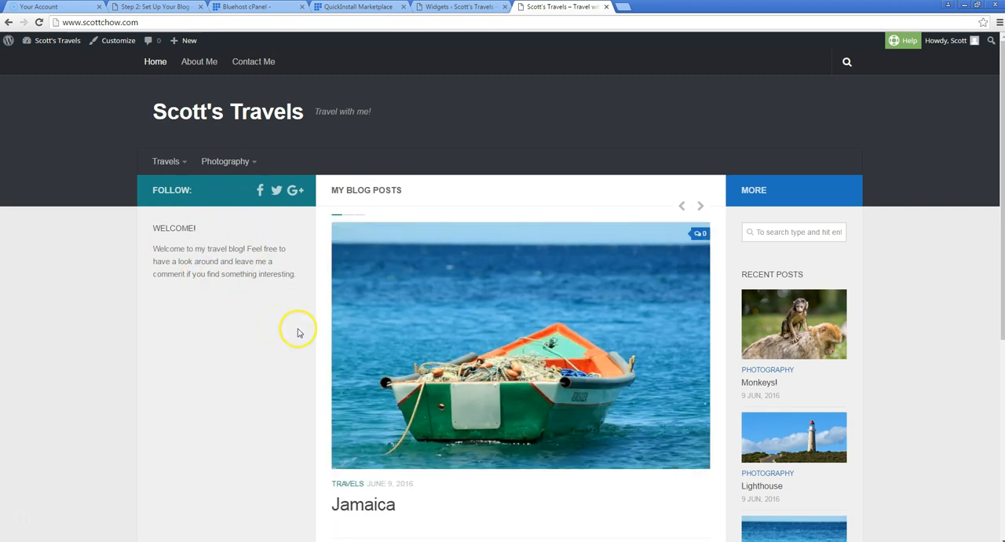
Search the web for "facebook page plugin" in a new browser tab and open Facebook's Page Plugin documentation
left_click(620, 8)
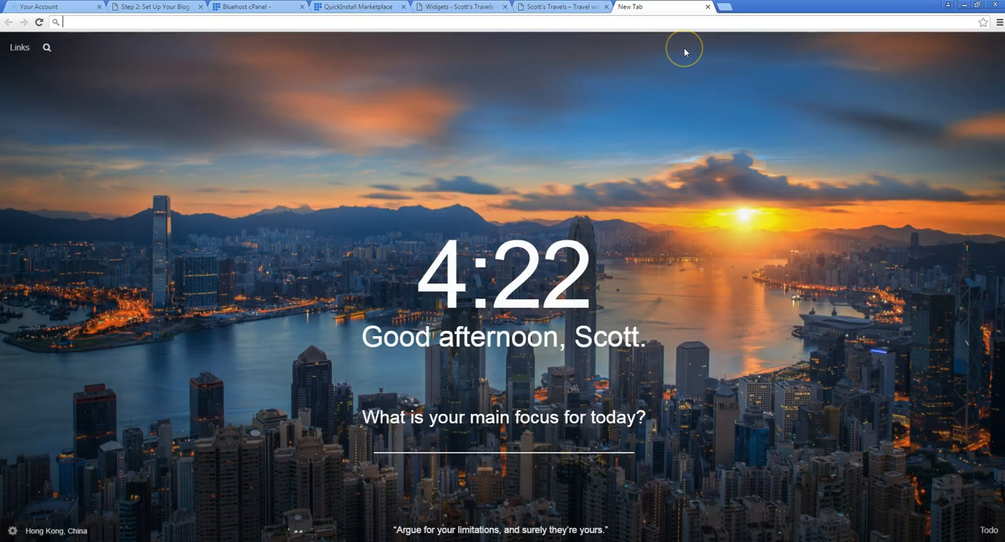
type("facebook page pluu")
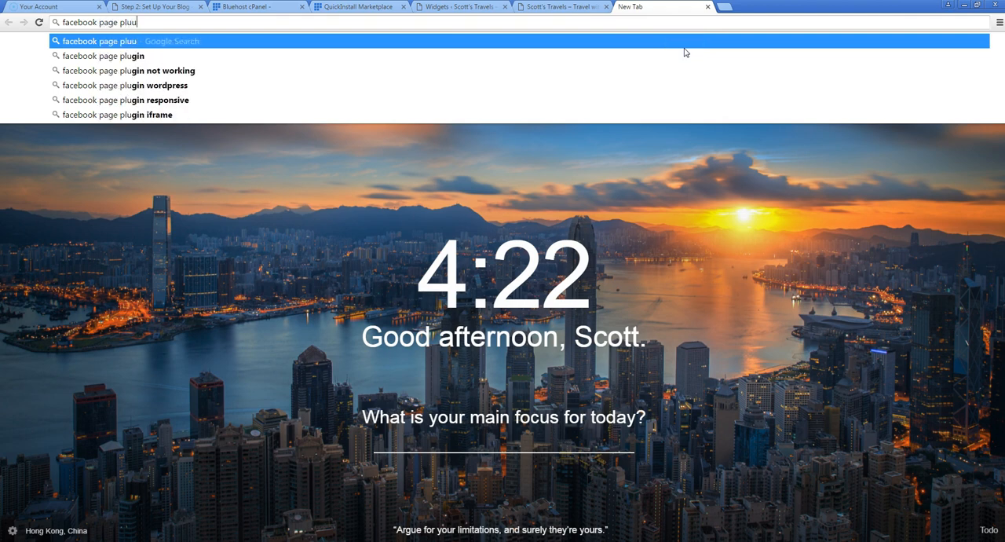
type("gin")
key("BackSpace")
key("BackSpace")
type("gin")
key("Return")
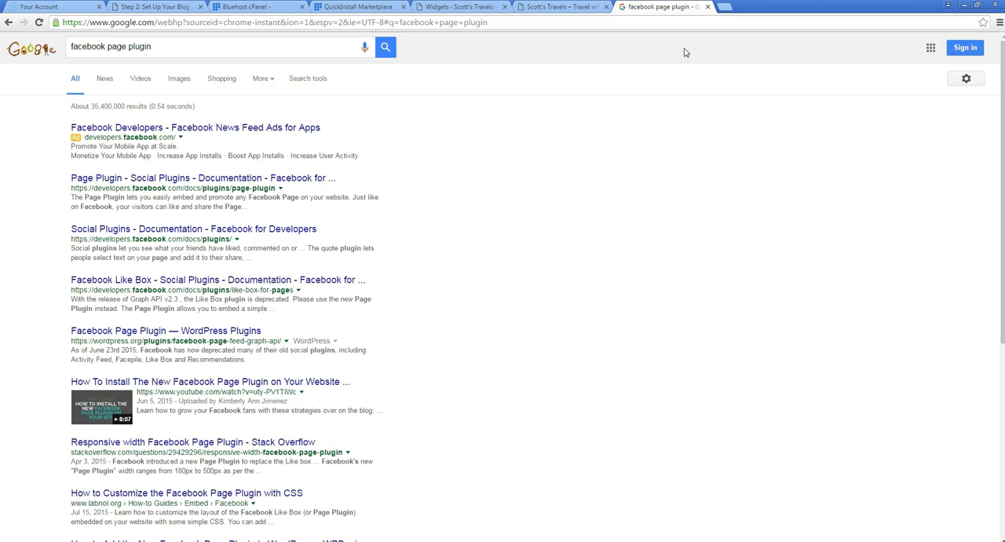
left_click(206, 179)
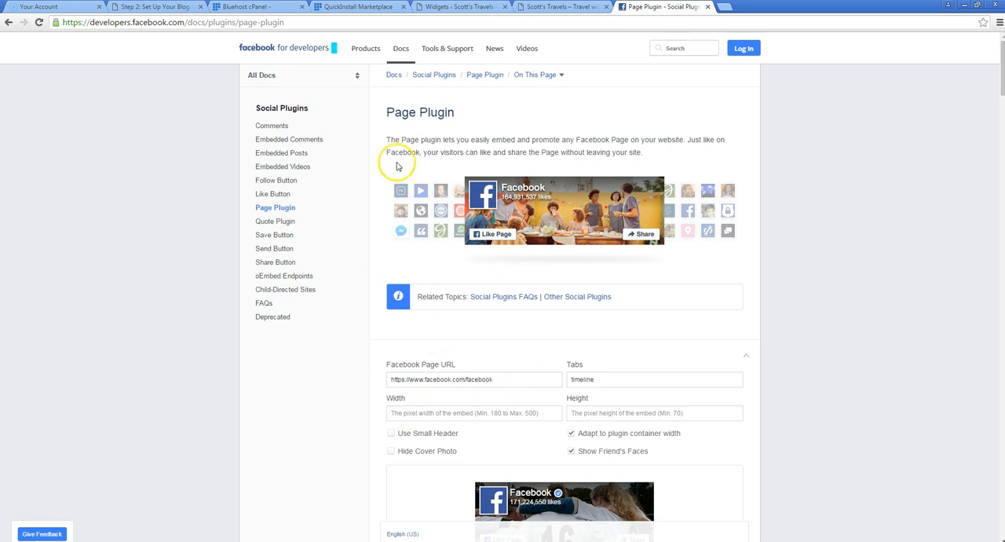
scroll(369, 206, "down", 1)
scroll(370, 207, "up", 1)
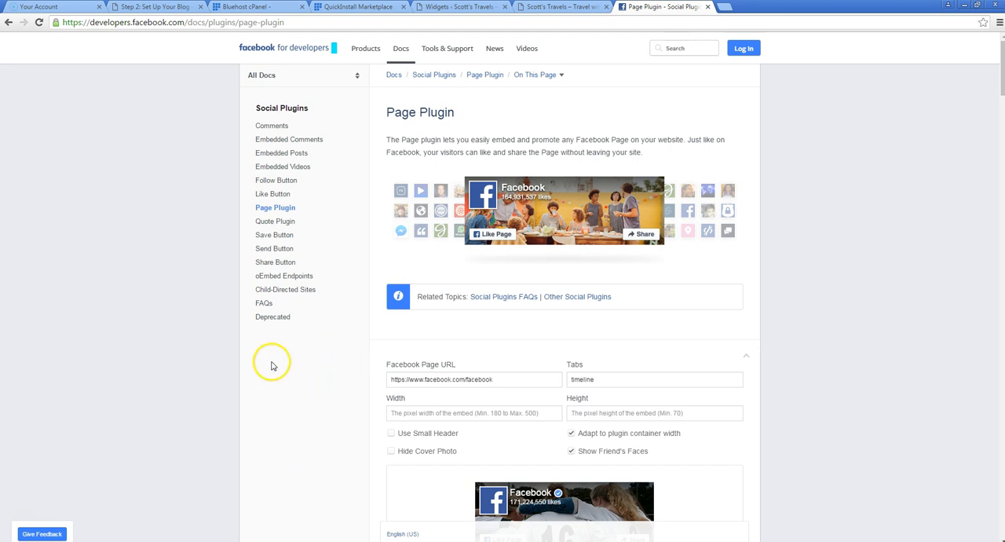
scroll(259, 354, "down", 2)
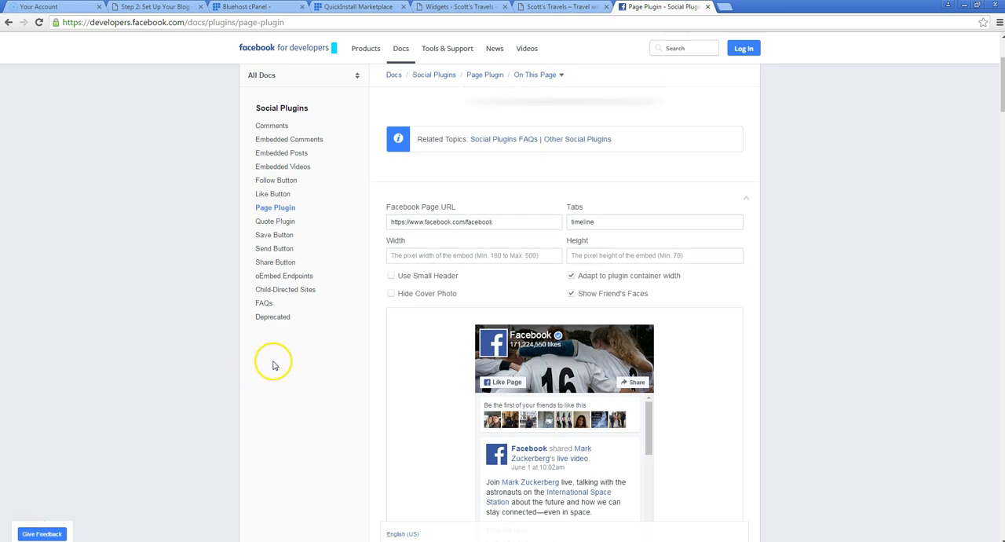
scroll(276, 353, "down", 1)
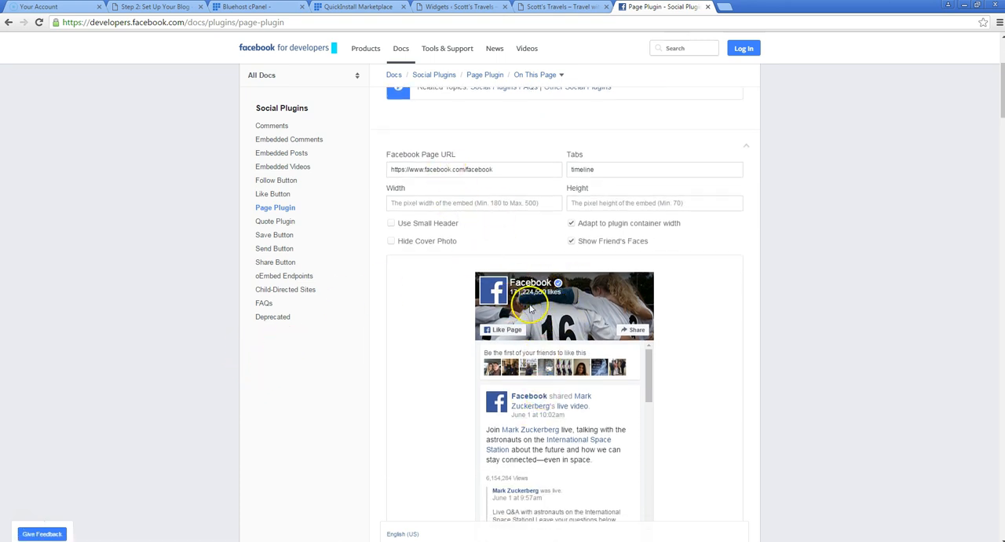
mouse_move(275, 541)
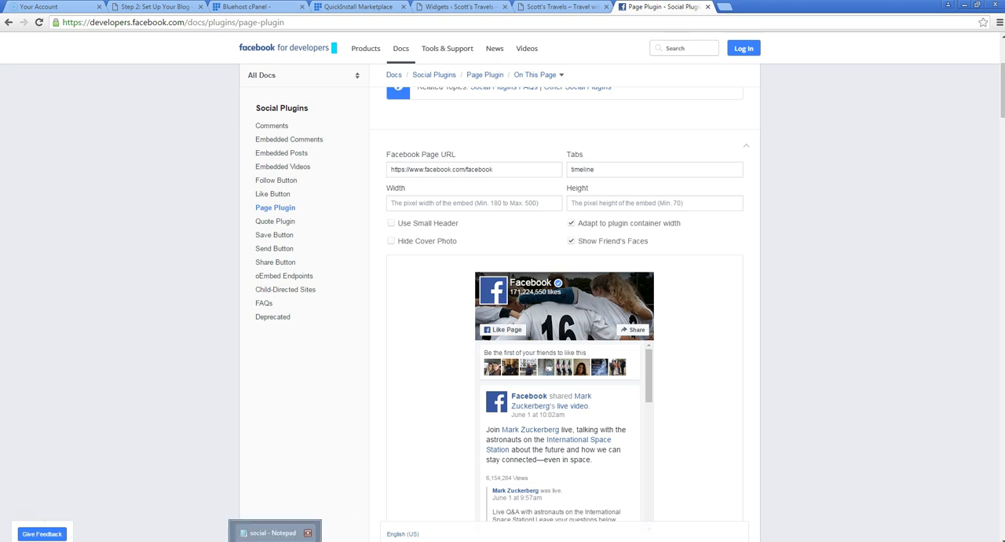
left_click(271, 533)
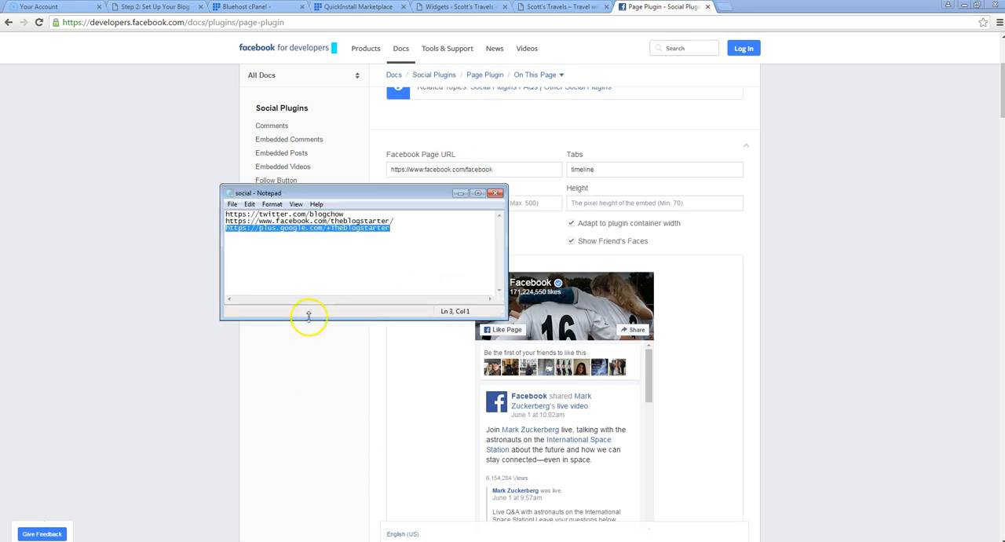
left_click_drag(391, 221, 236, 221)
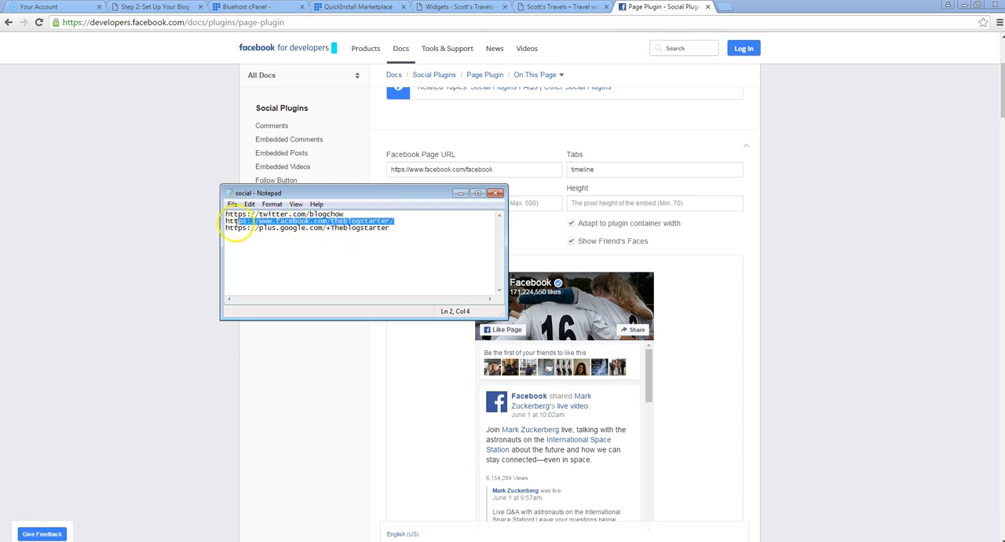
triple_click(437, 169)
type("https://www.facebook.com/theblogstarter/")
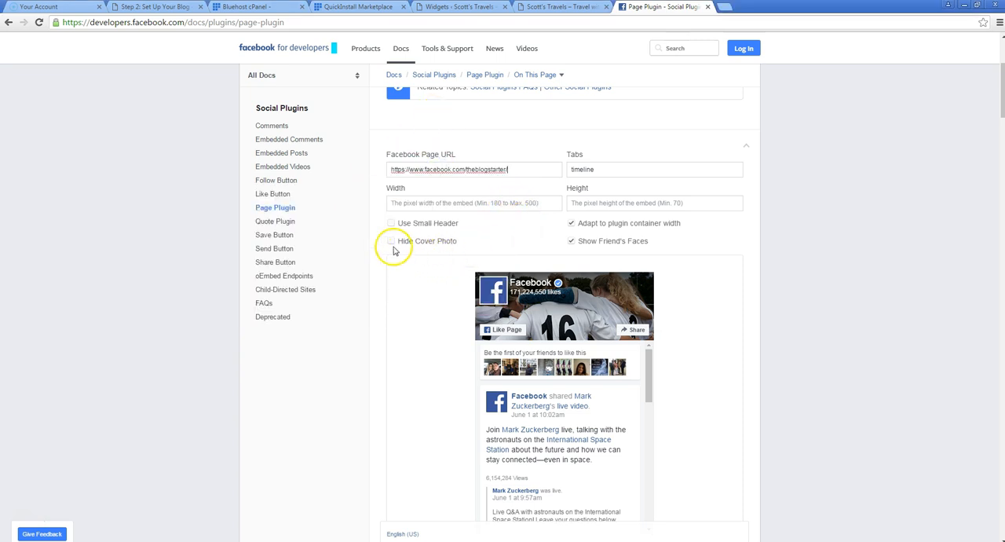
left_click(714, 278)
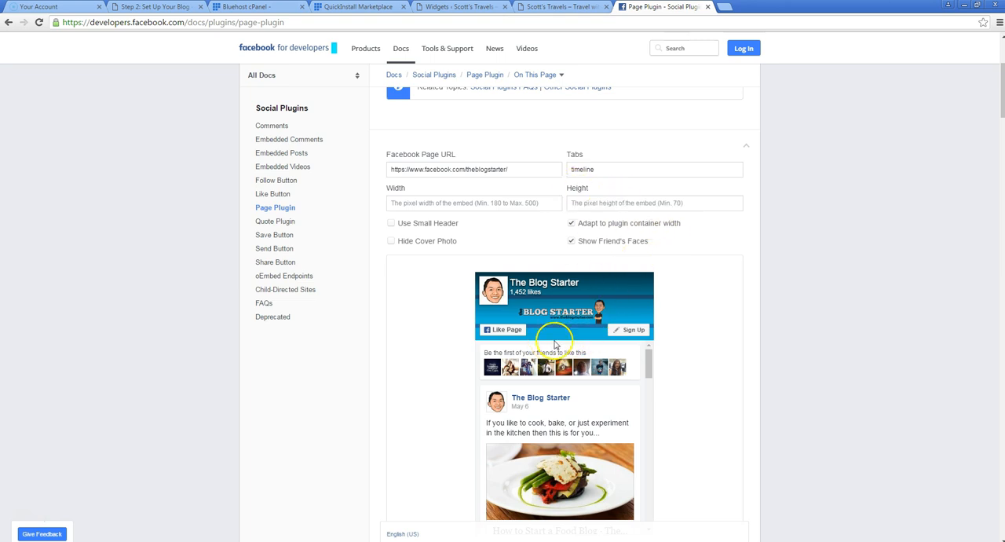
Clear the Page Plugin's Tabs value to remove the timeline from the preview
scroll(860, 313, "down", 1)
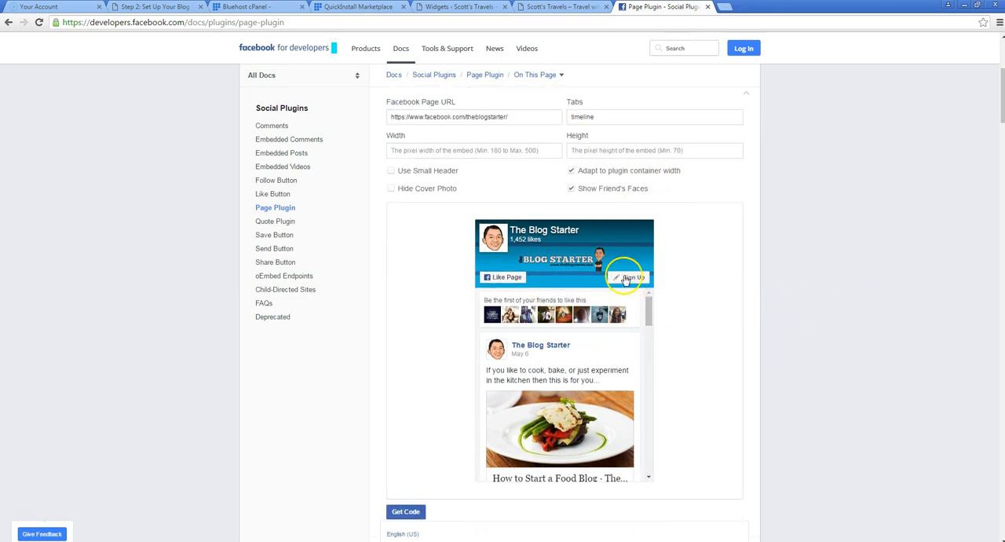
mouse_move(649, 307)
left_mouse_down()
mouse_move(648, 425)
mouse_move(645, 301)
left_mouse_up()
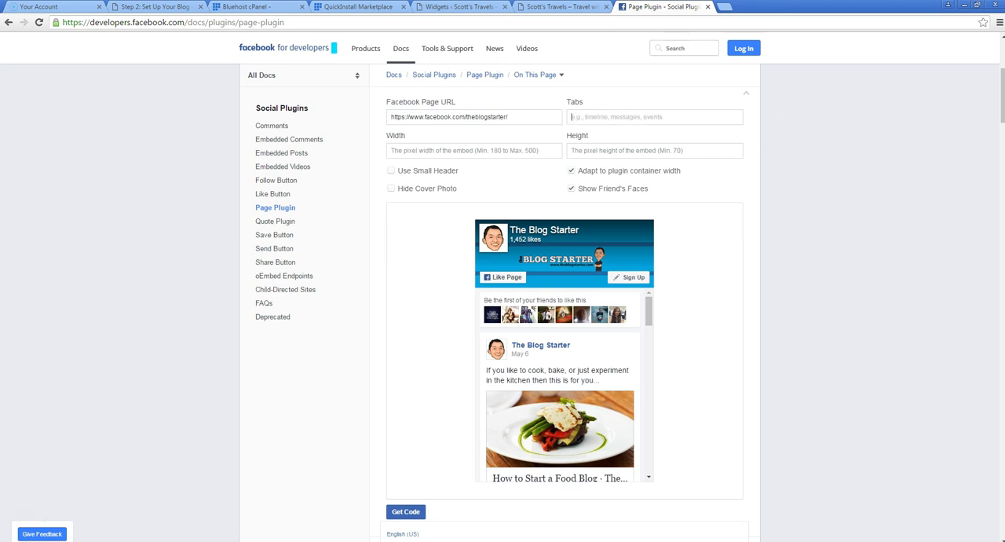
left_click(867, 248)
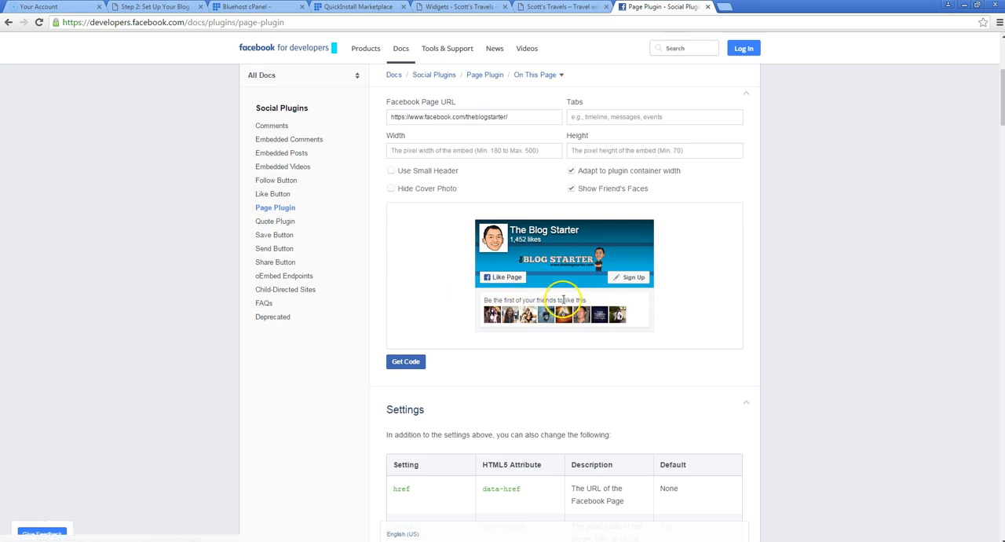
Configure the Page Plugin with a hidden cover photo, the small header and a width of 300
left_click(391, 191)
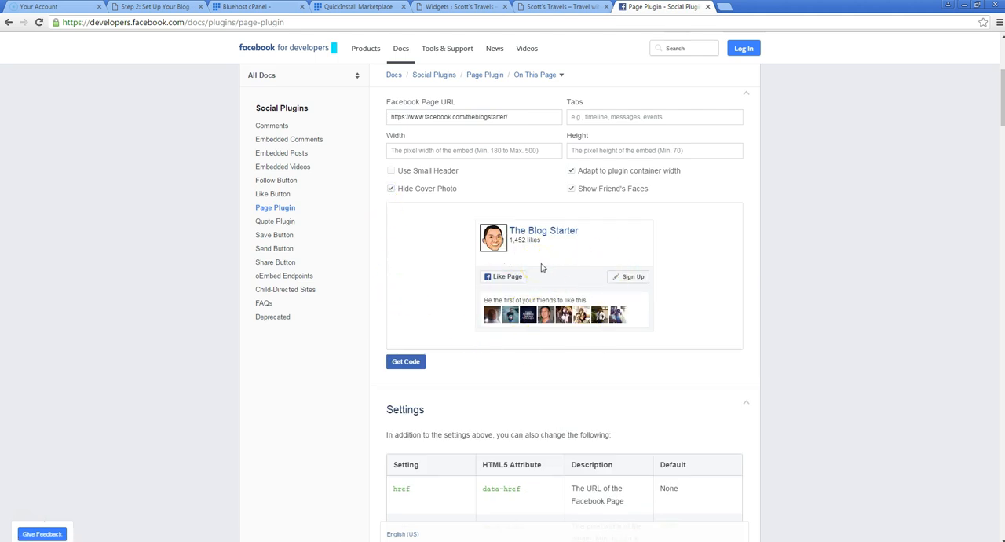
left_click(392, 172)
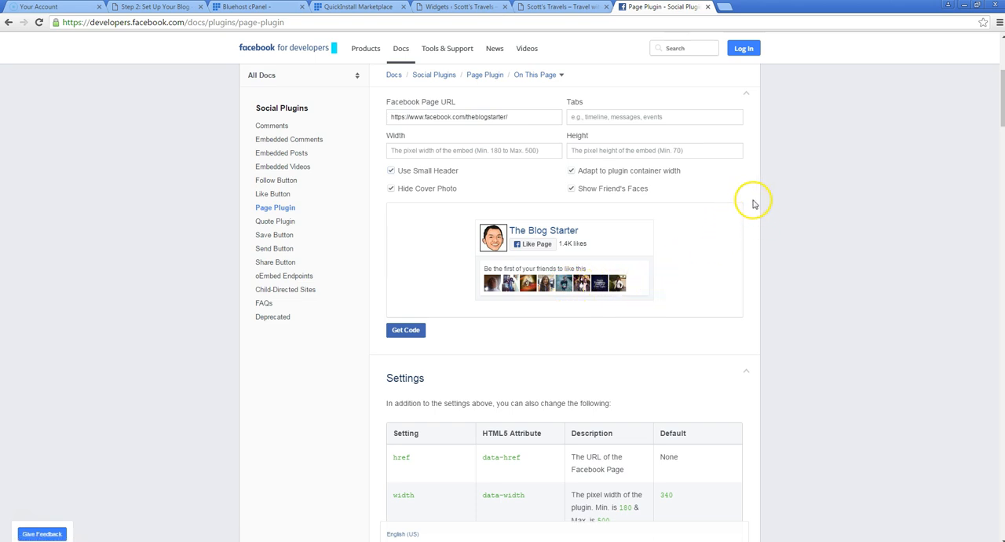
left_click(410, 154)
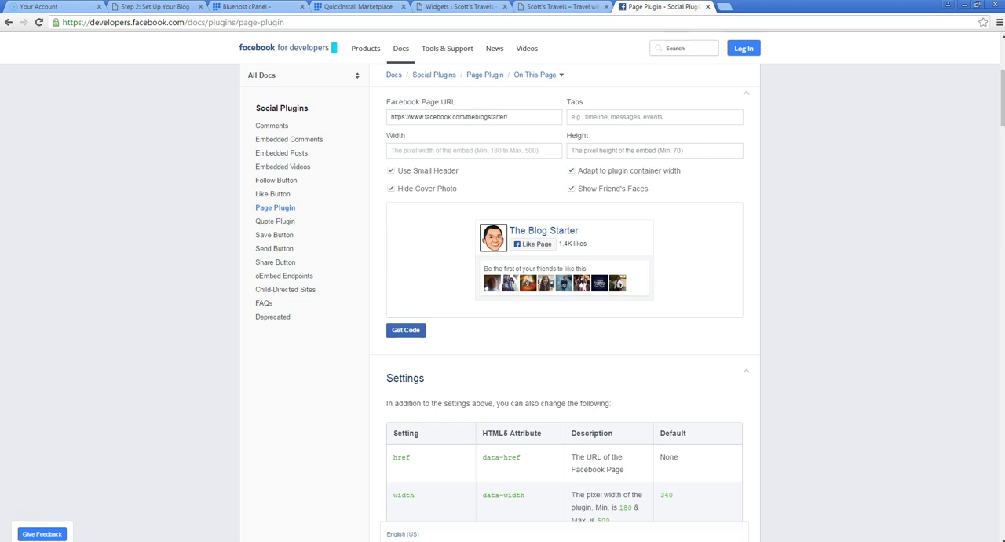
left_click(471, 329)
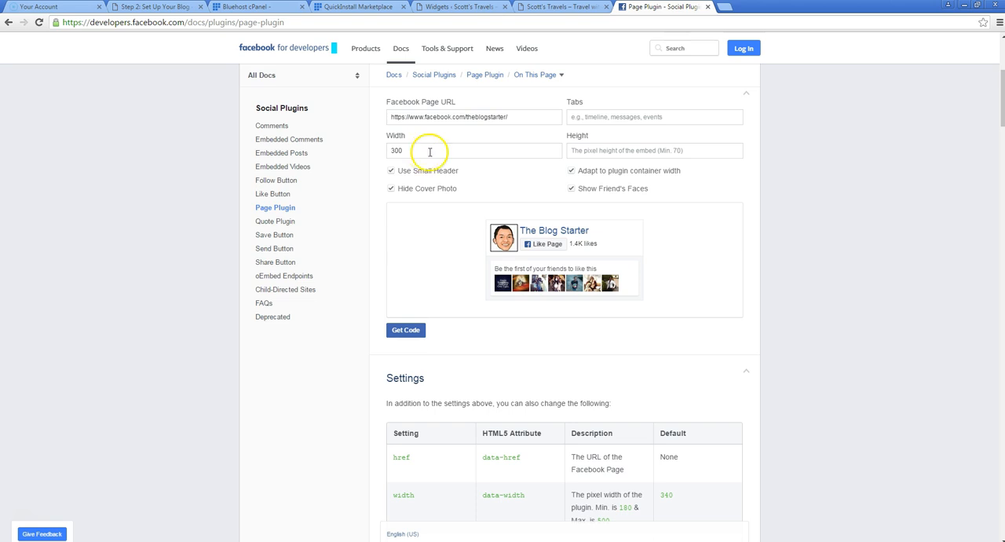
Generate the Page Plugin's embed code and copy the iFrame version
left_click(401, 333)
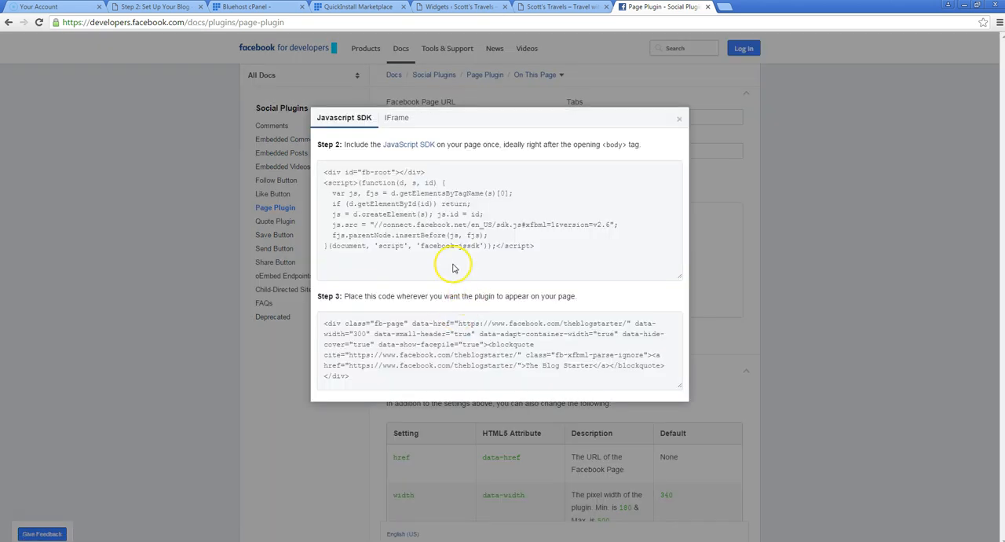
left_click(393, 118)
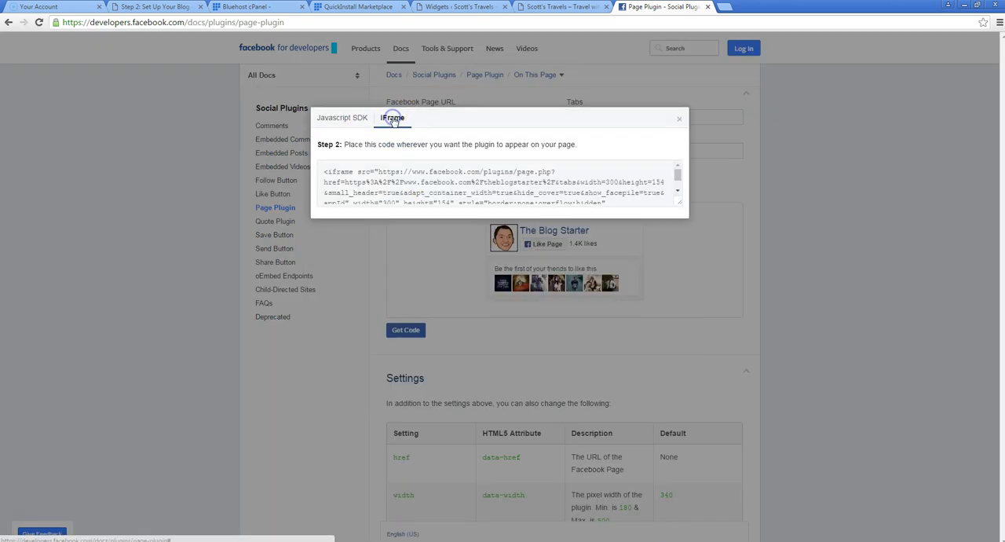
left_click(420, 180)
key("ctrl+c")
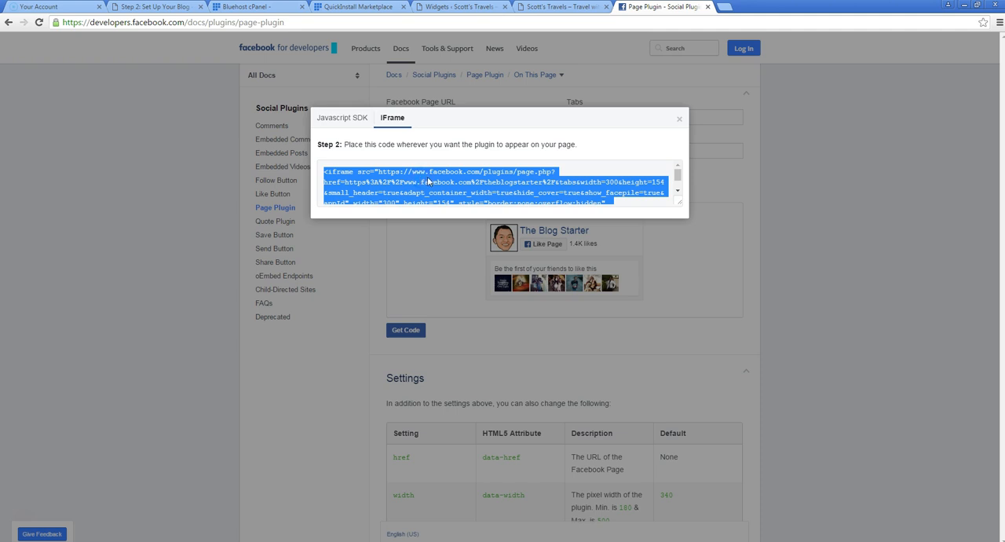
Add an untitled Text widget above the Welcome! widget in the Primary sidebar, paste the Facebook iFrame code as its content and save it
left_click(449, 8)
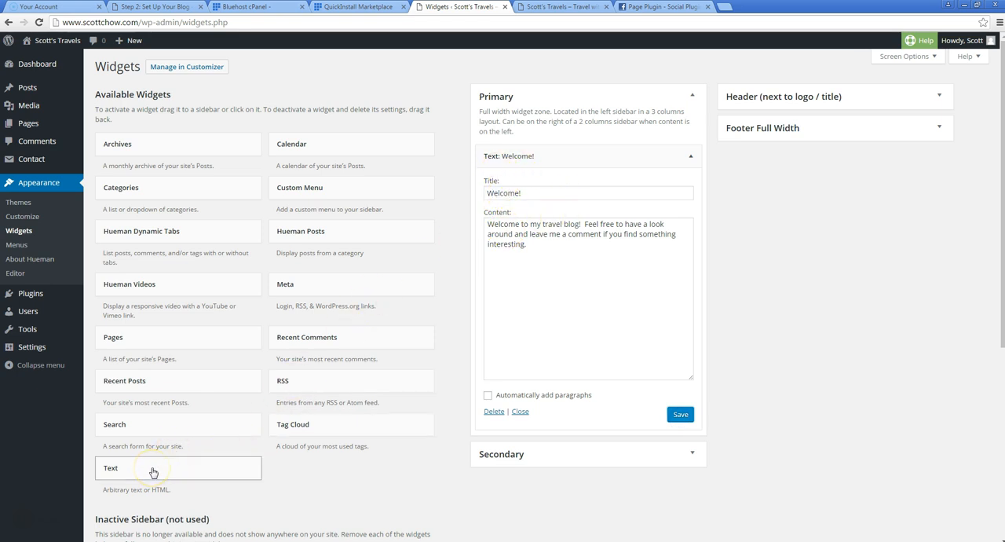
left_click_drag(152, 469, 514, 156)
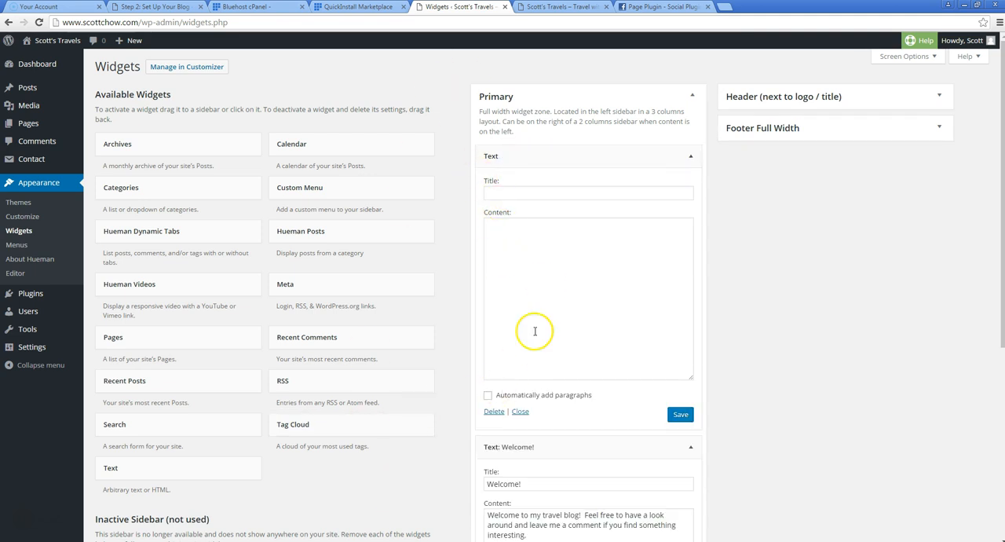
left_click(503, 229)
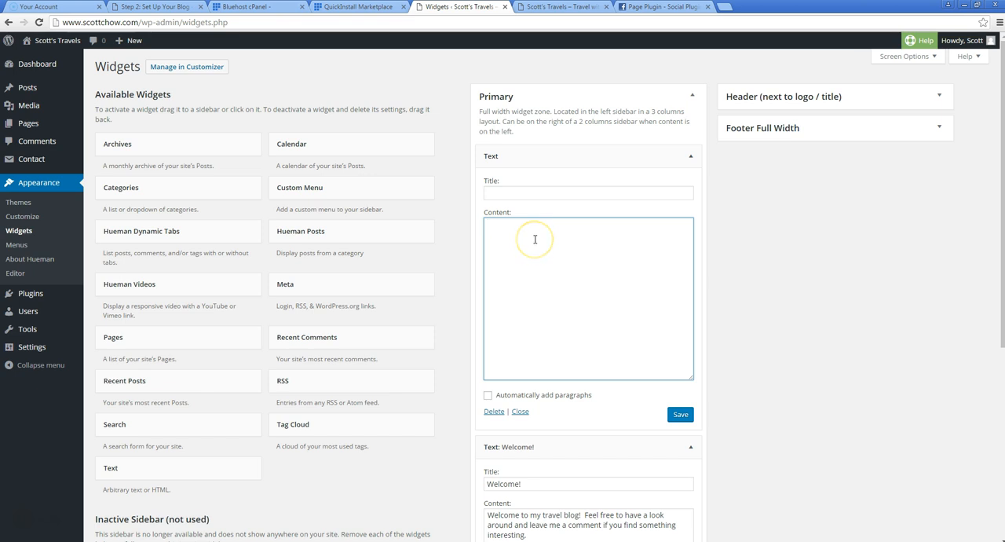
key("ctrl+v")
left_click(679, 413)
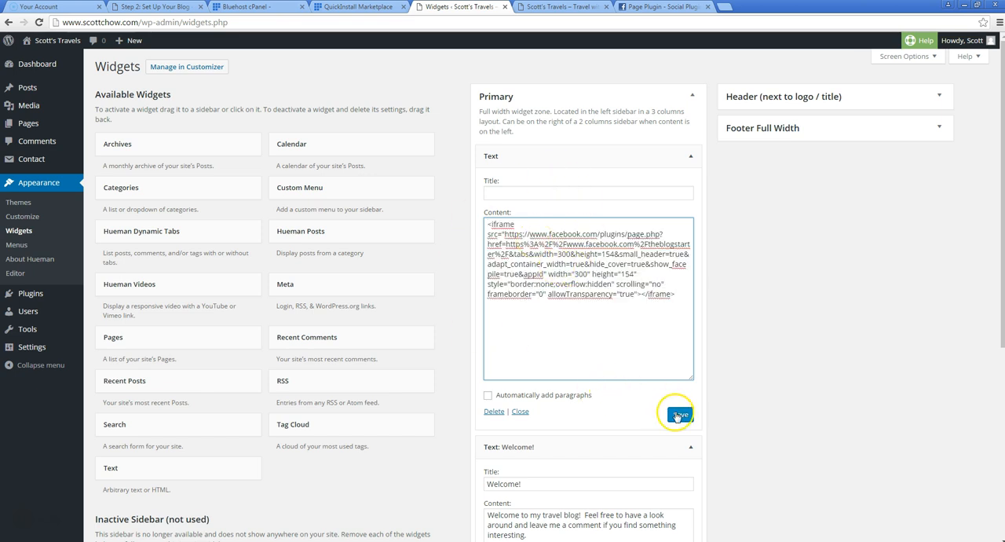
Reload the blog's home page and review the Facebook box, category menus, posts and footer, returning to the top of the page
left_click(585, 8)
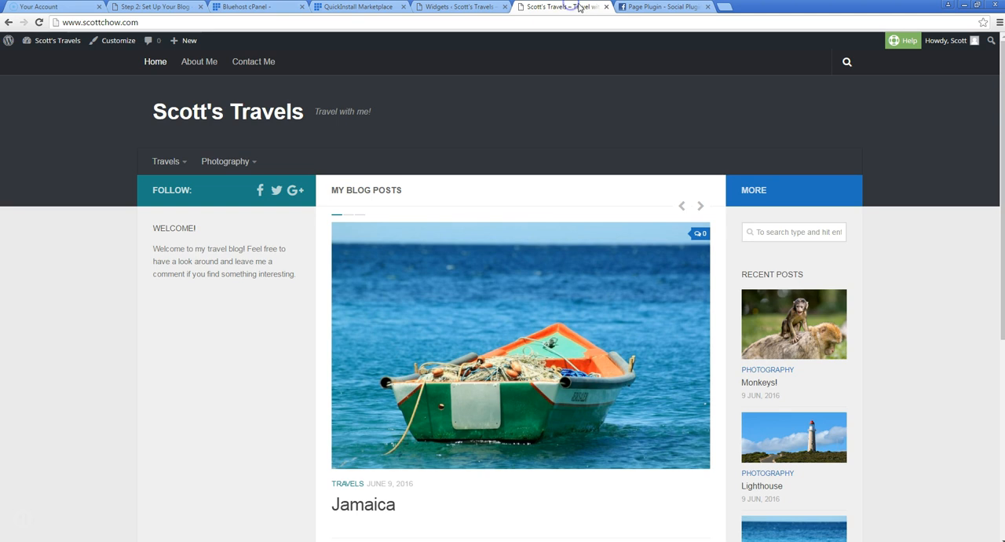
left_click(39, 22)
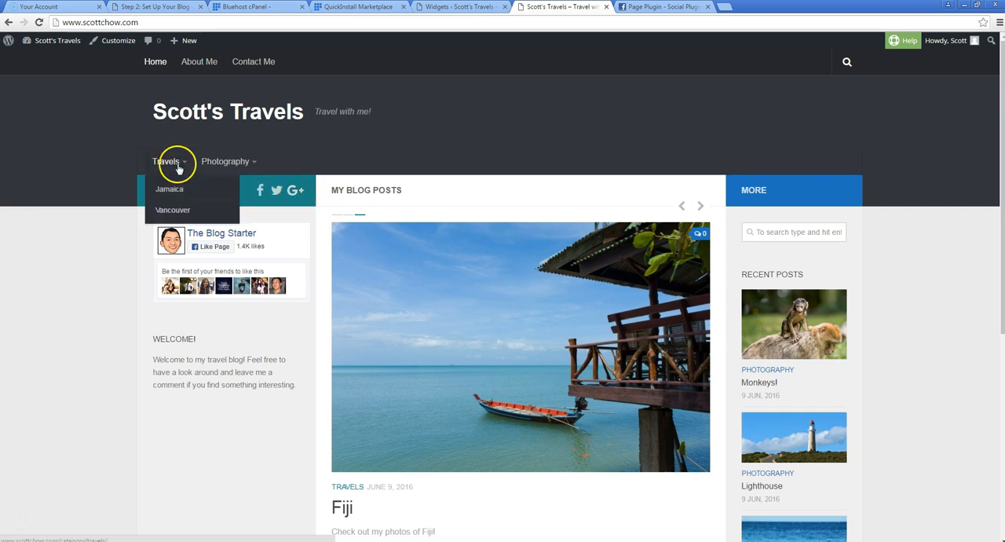
mouse_move(225, 162)
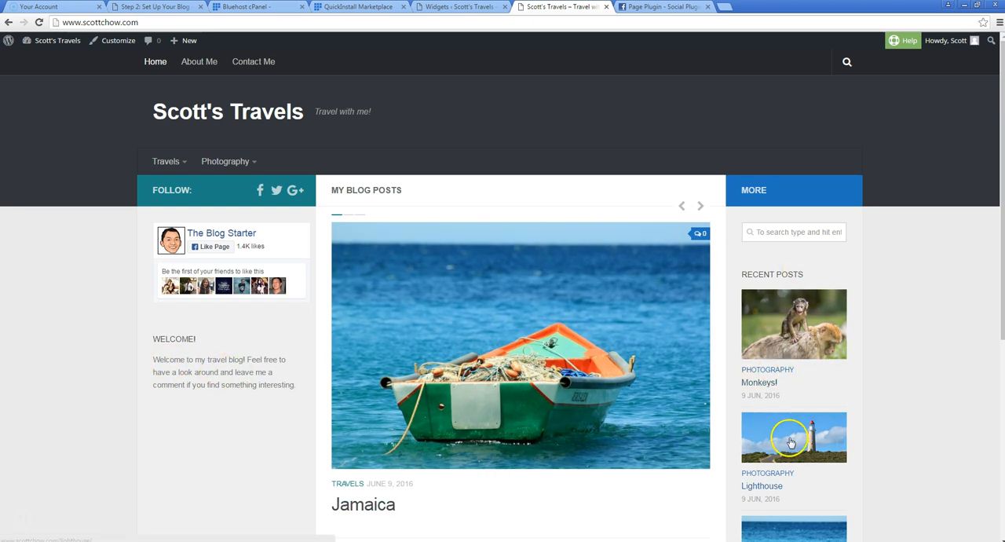
scroll(502, 338, "down", 4)
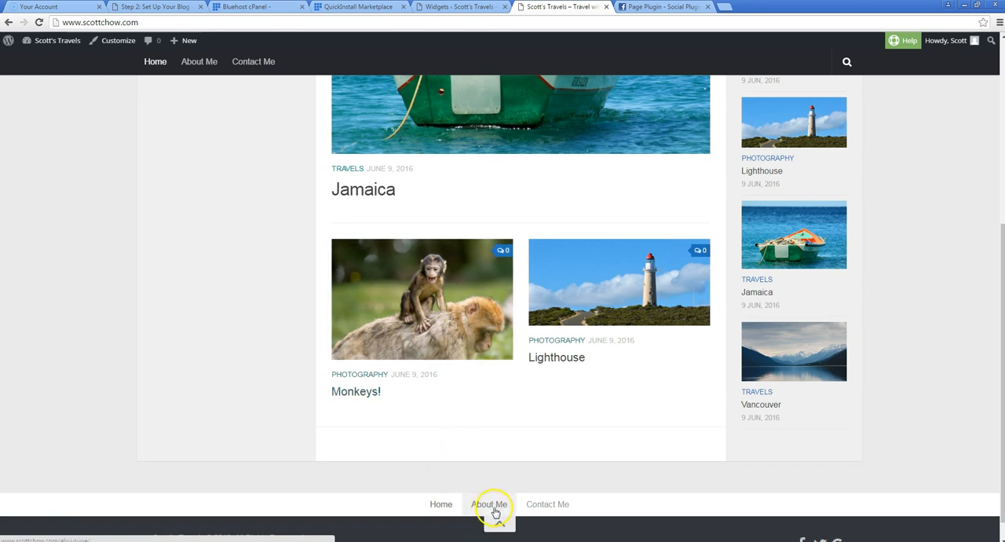
scroll(477, 354, "down", 1)
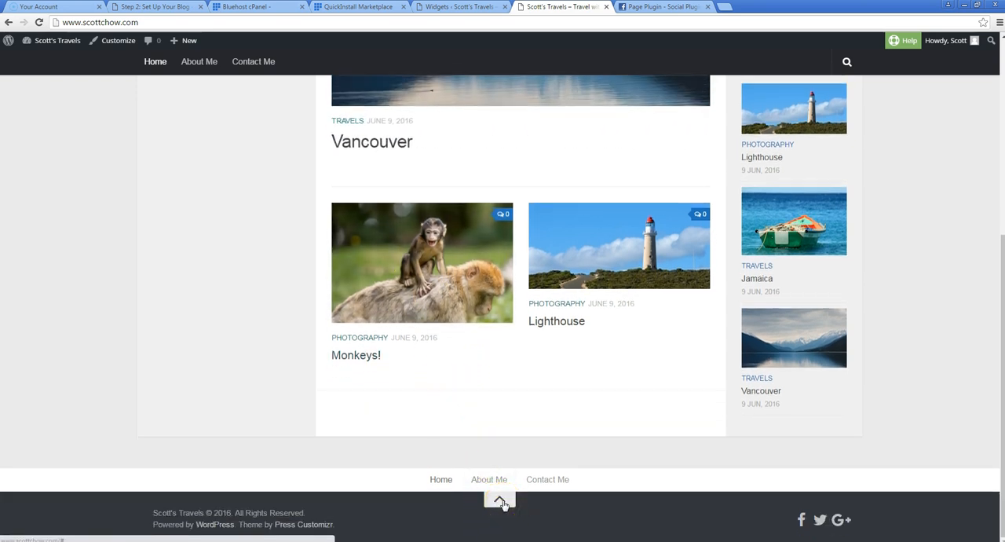
left_click(501, 502)
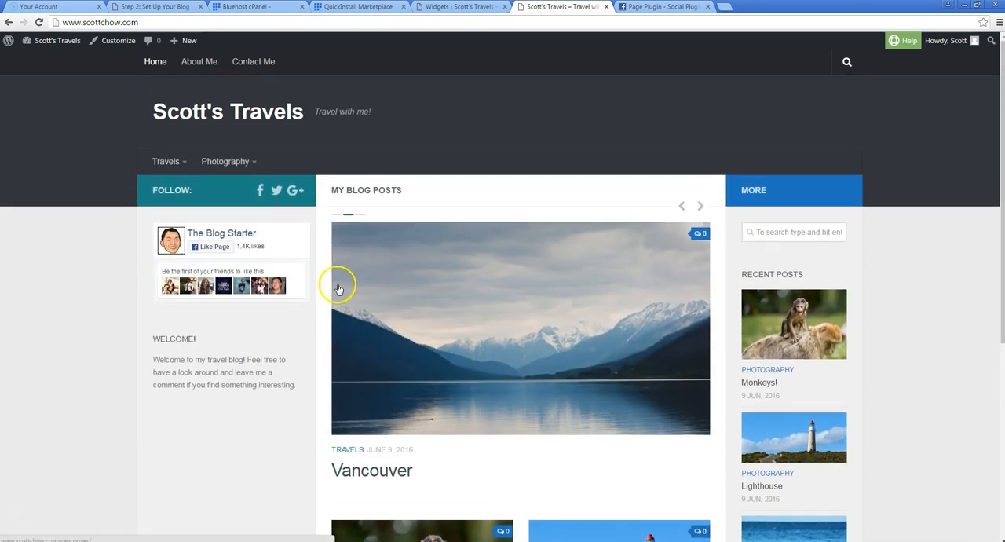
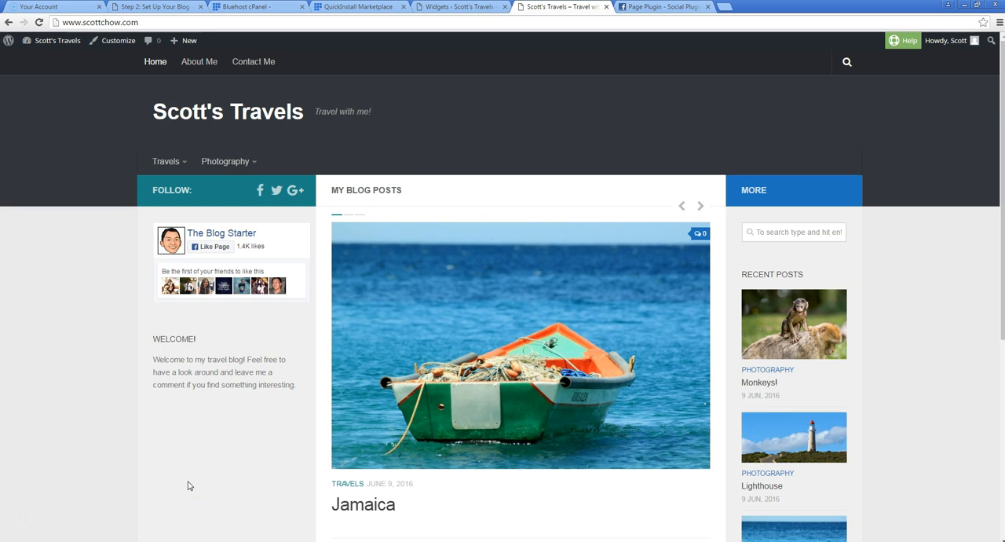
Install and activate the Jetpack by WordPress.com plugin from the featured plugins
left_click(459, 8)
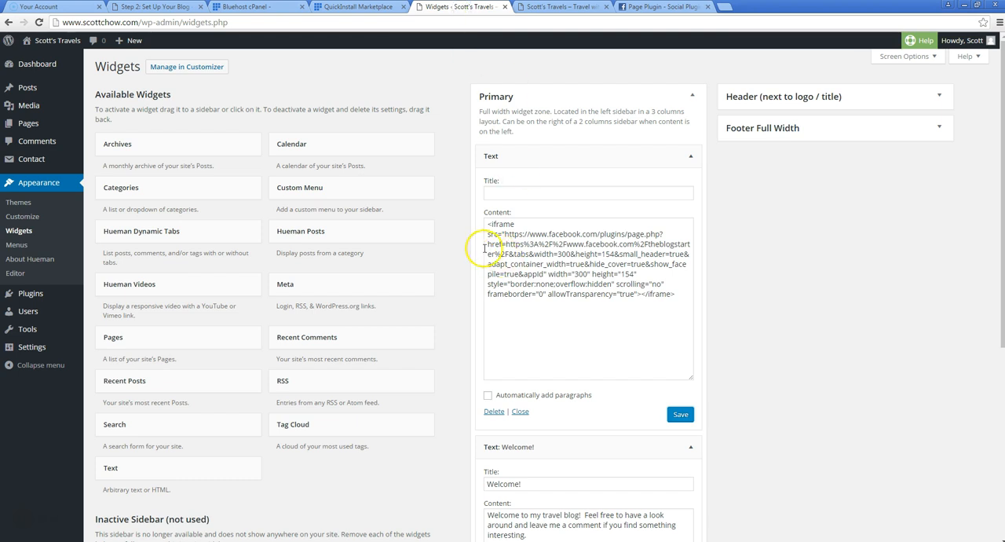
mouse_move(43, 305)
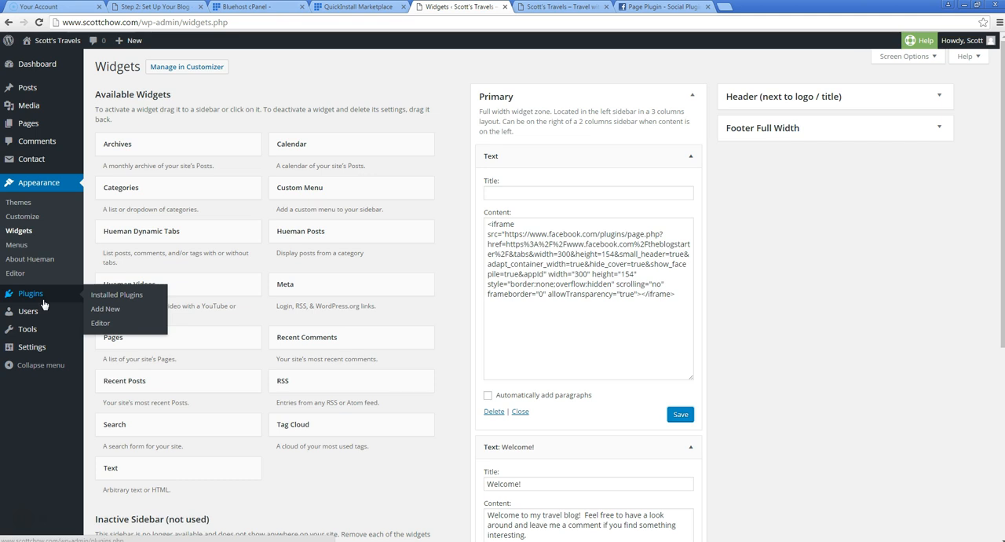
left_click(98, 309)
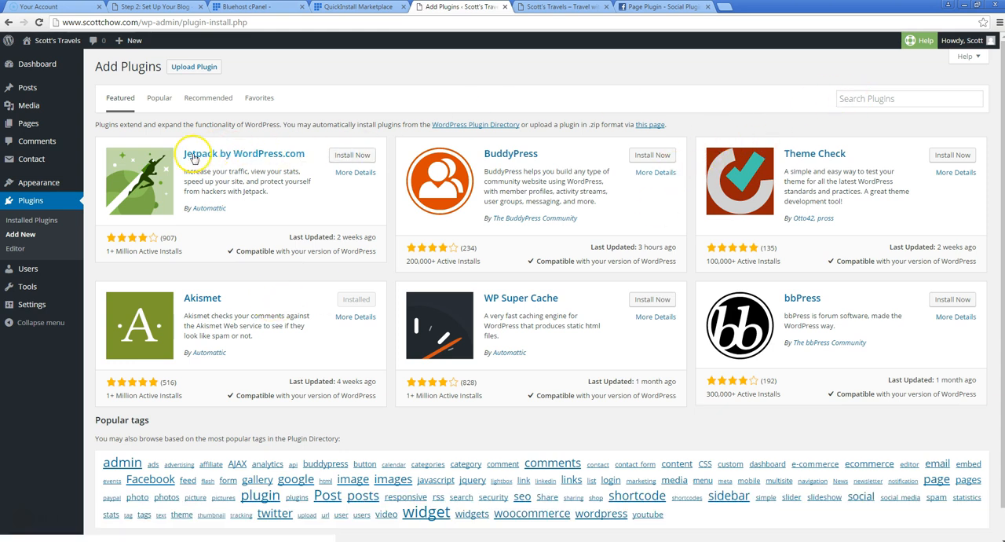
left_click(884, 97)
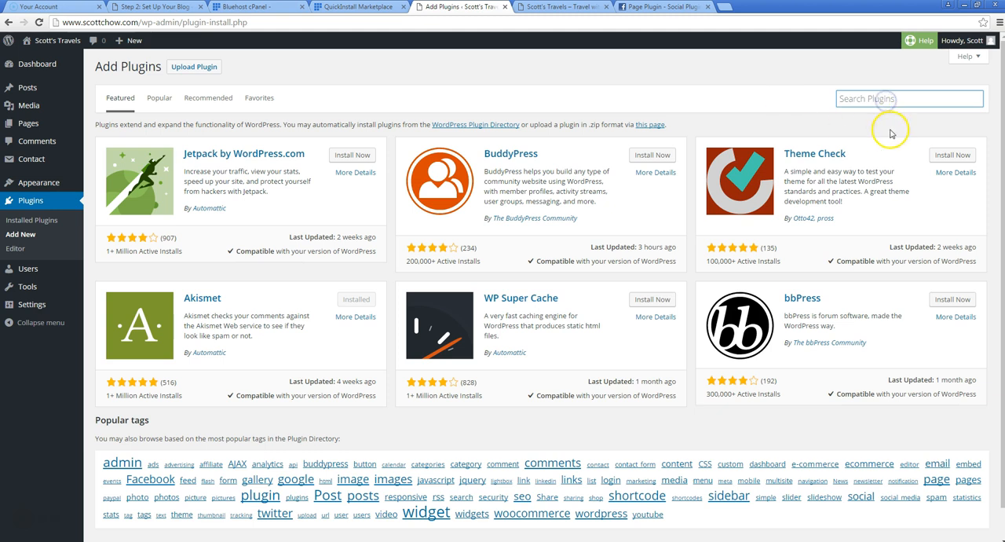
left_click(352, 154)
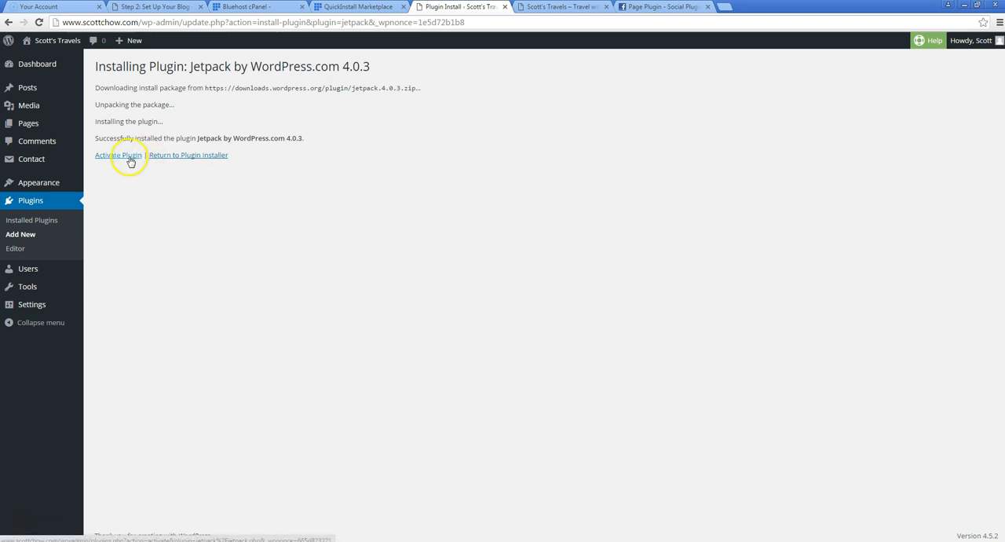
left_click(129, 156)
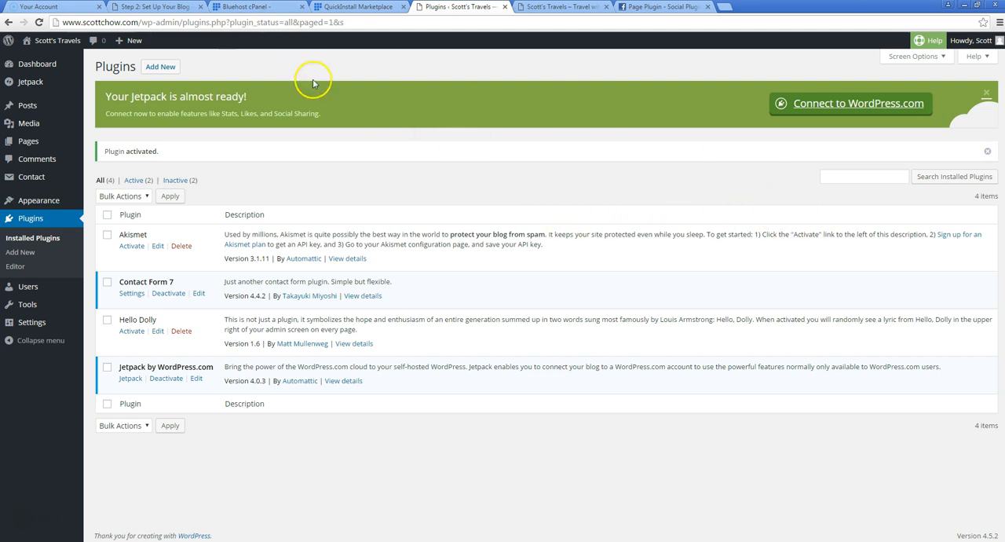
Connect Jetpack to WordPress.com by entering the account username and password and approving access, and skip Jump Start
left_click(832, 106)
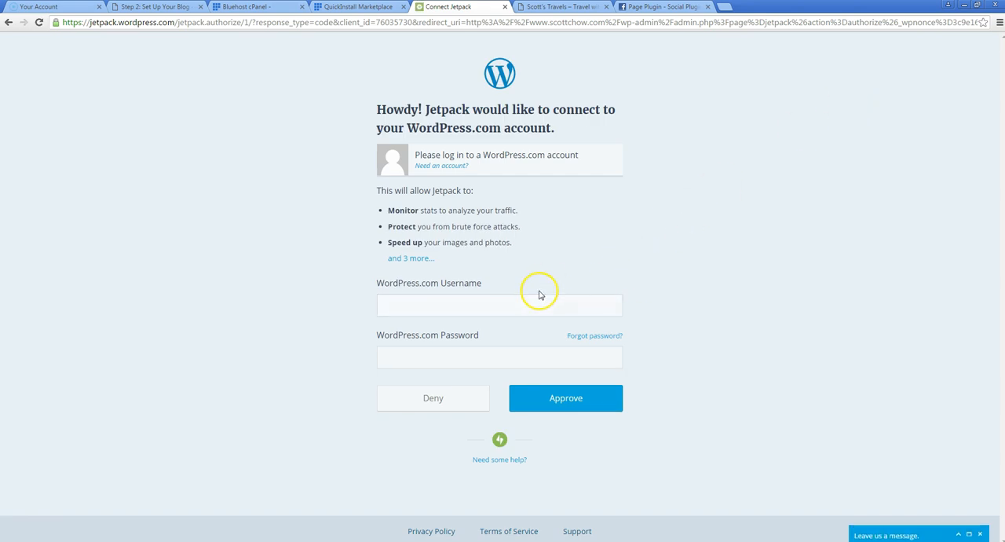
left_click(494, 304)
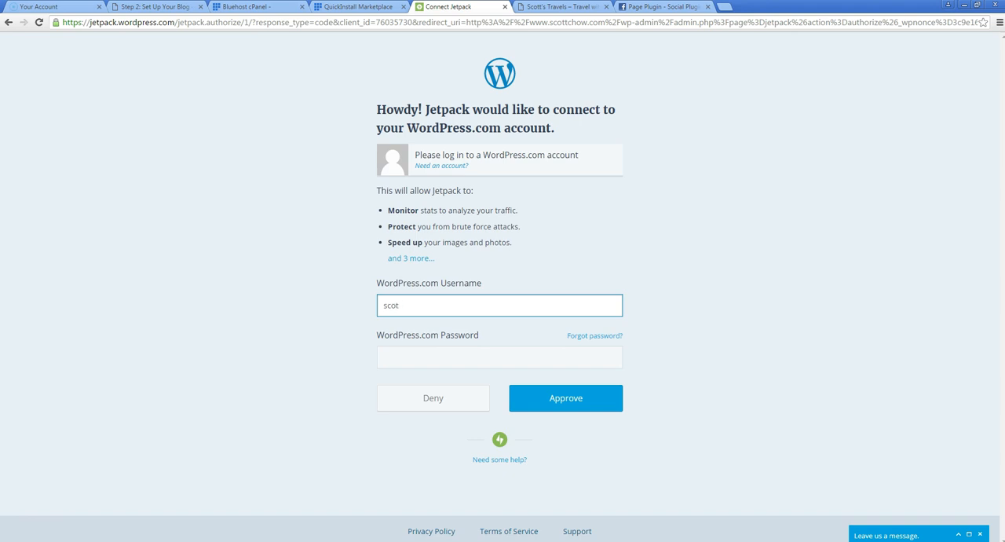
key("Tab")
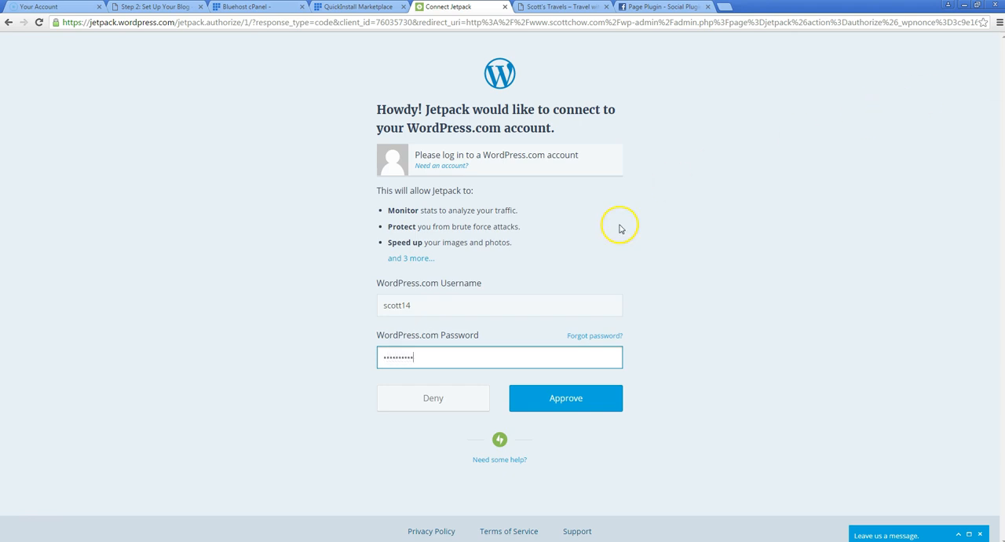
left_click(572, 397)
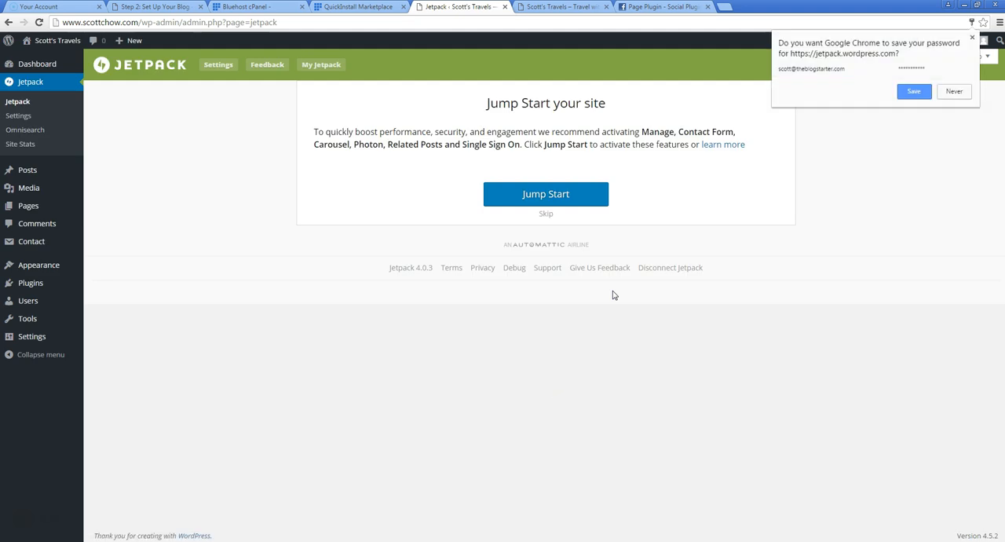
left_click(546, 215)
left_click(912, 168)
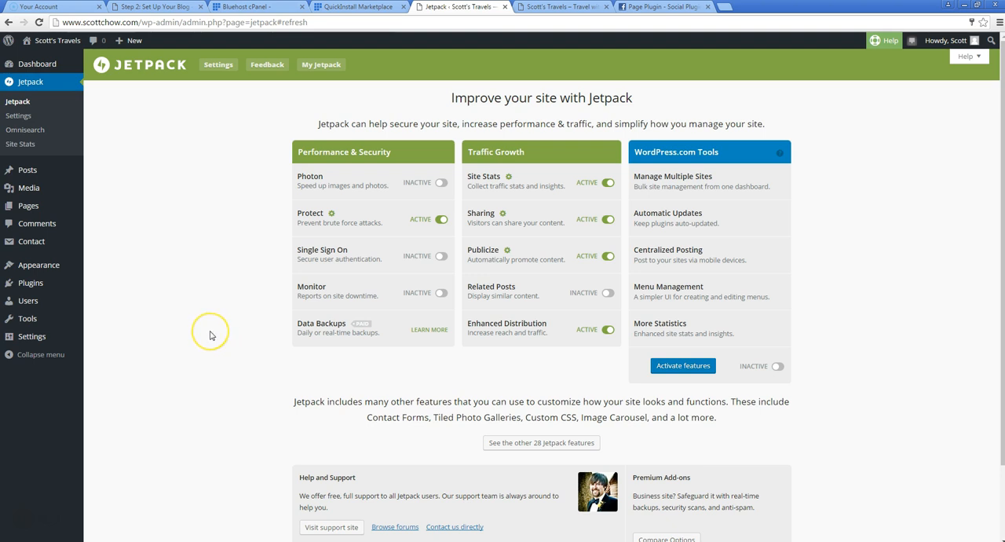
Add the Blog Subscriptions (Jetpack) widget below the Welcome! widget in the Primary sidebar and save it with its default texts
mouse_move(61, 265)
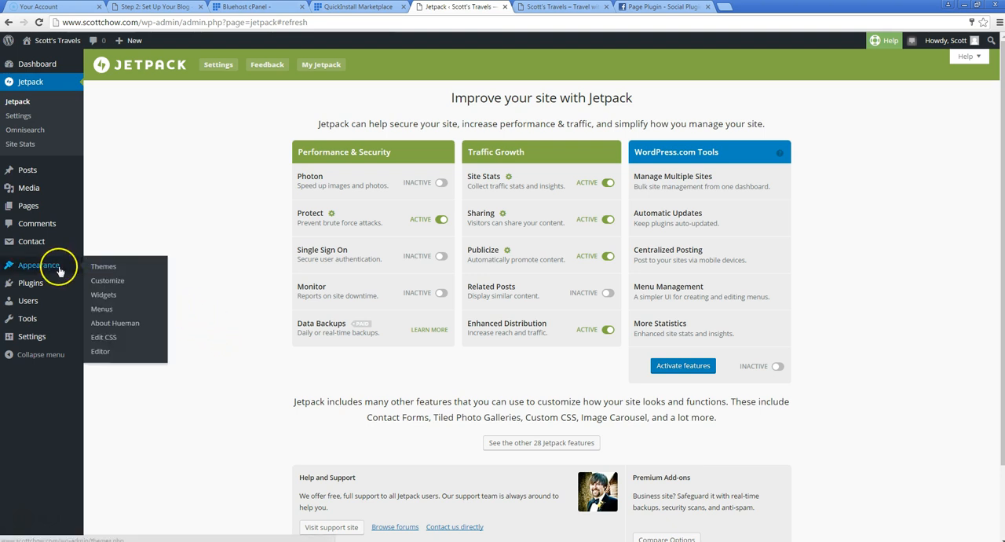
left_click(105, 295)
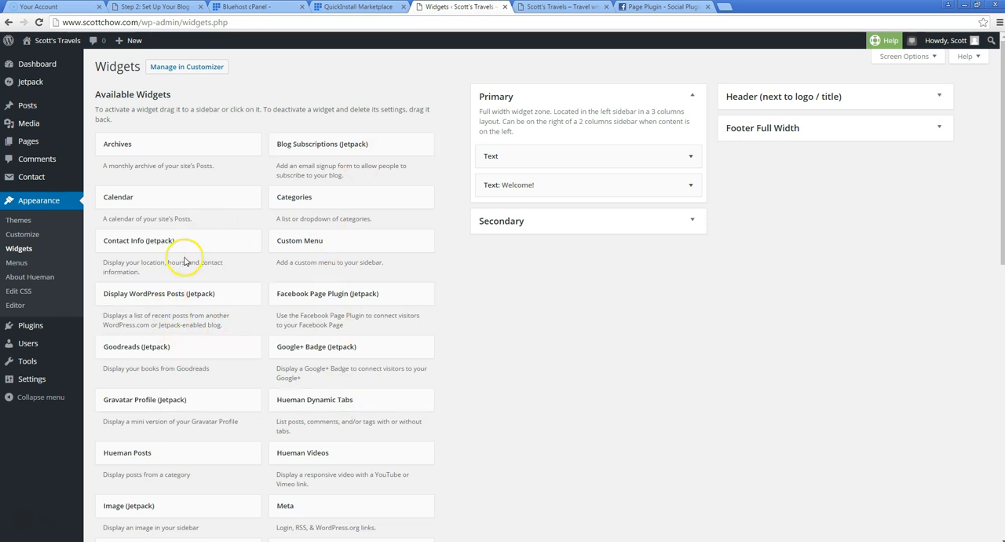
scroll(218, 259, "down", 1)
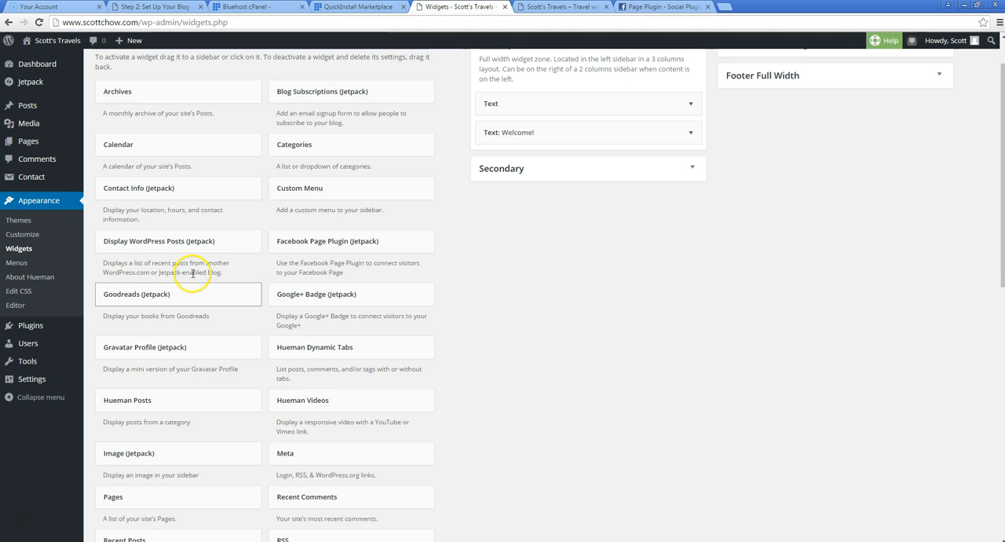
scroll(224, 236, "down", 2)
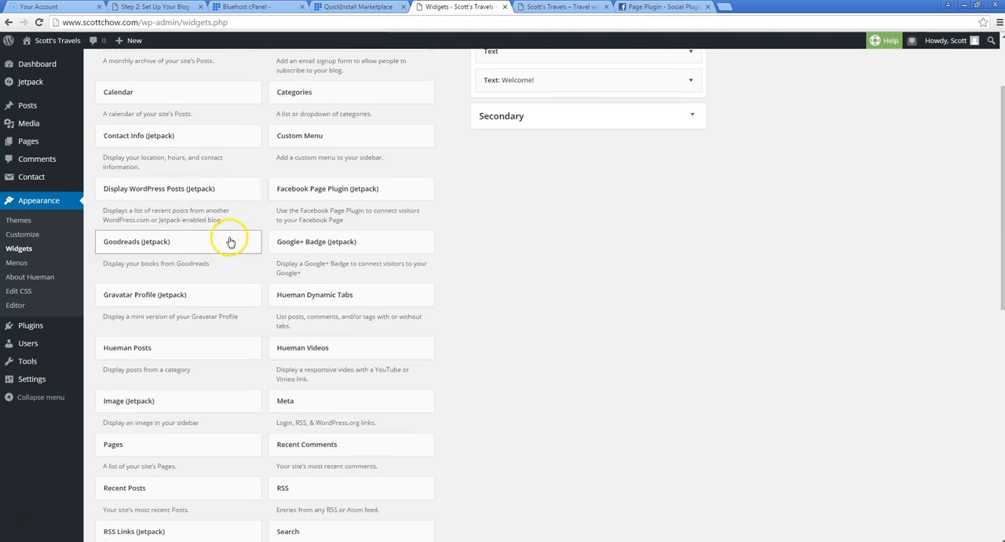
scroll(233, 243, "up", 2)
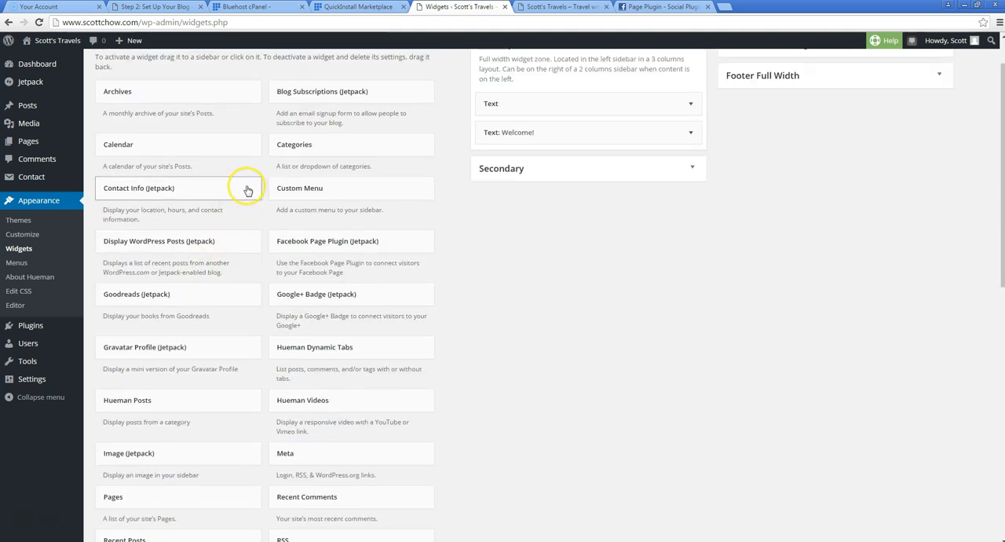
scroll(330, 118, "up", 1)
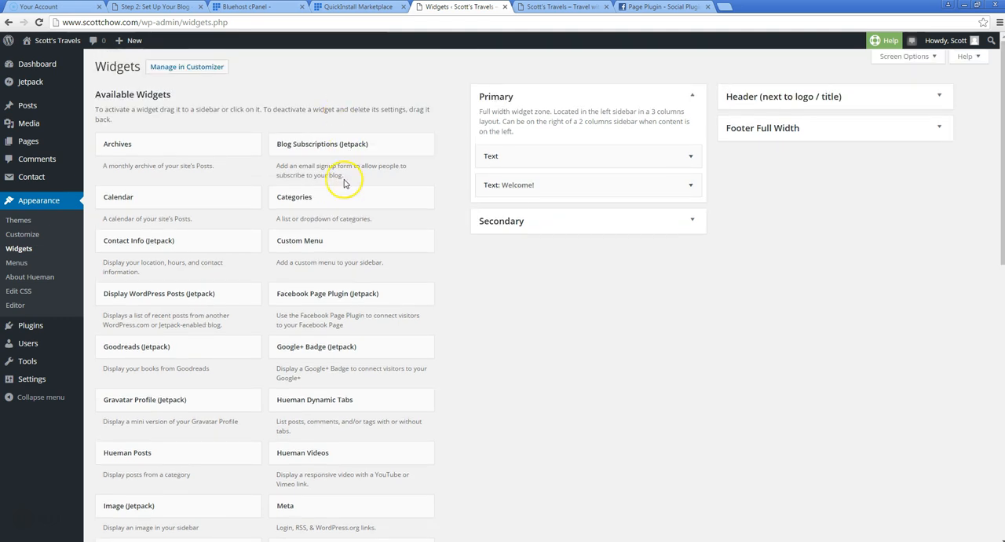
left_click_drag(325, 150, 519, 212)
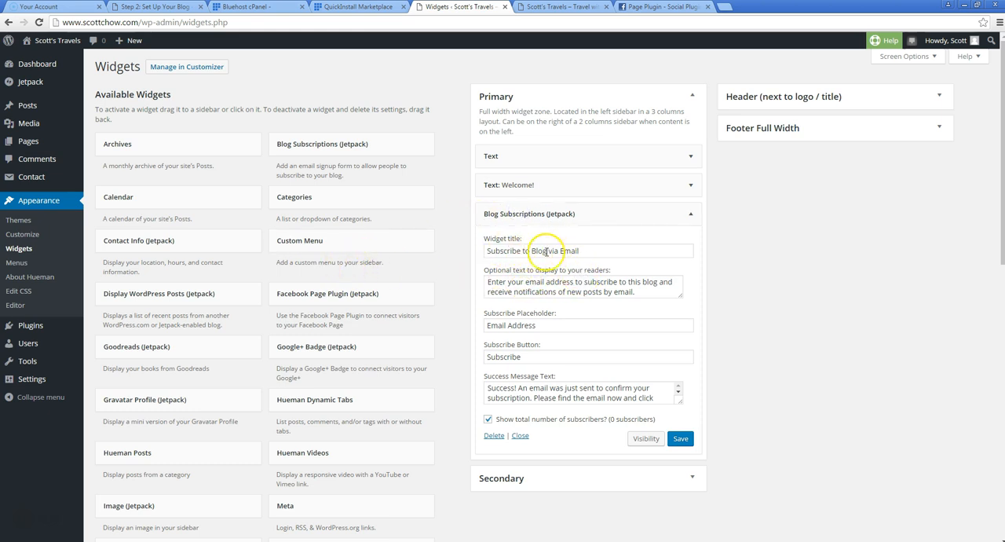
left_click(507, 282)
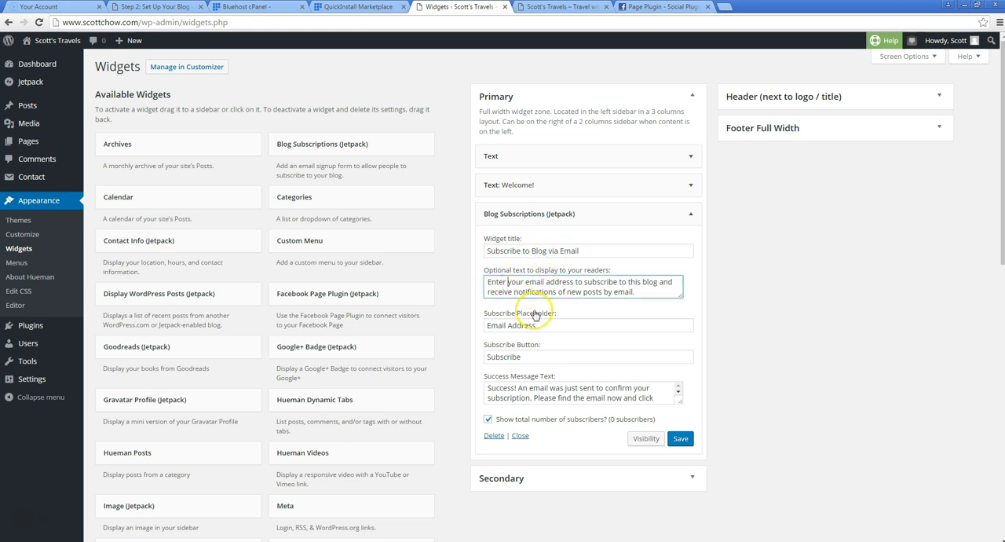
left_click(679, 439)
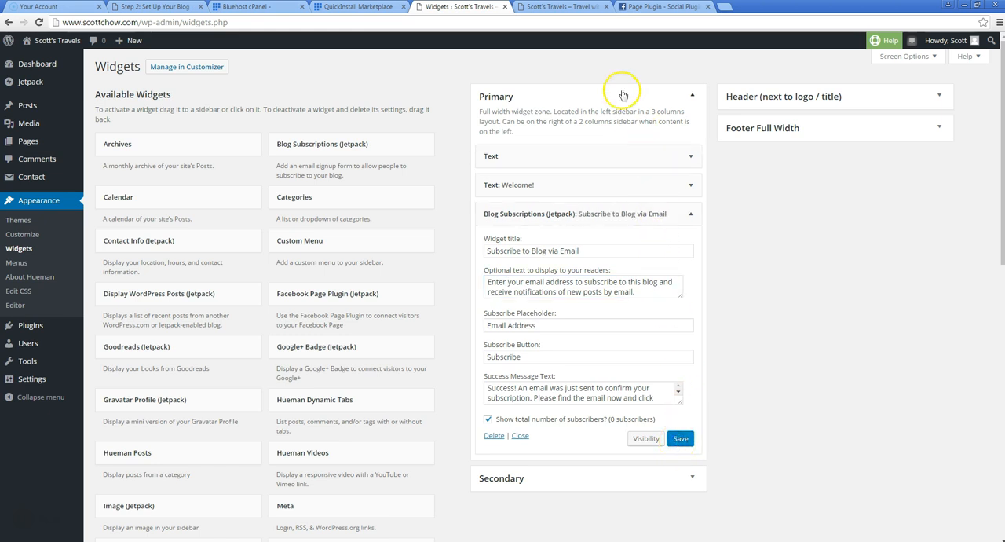
Reload the blog's home page and review the email subscription form in the sidebar
left_click(561, 7)
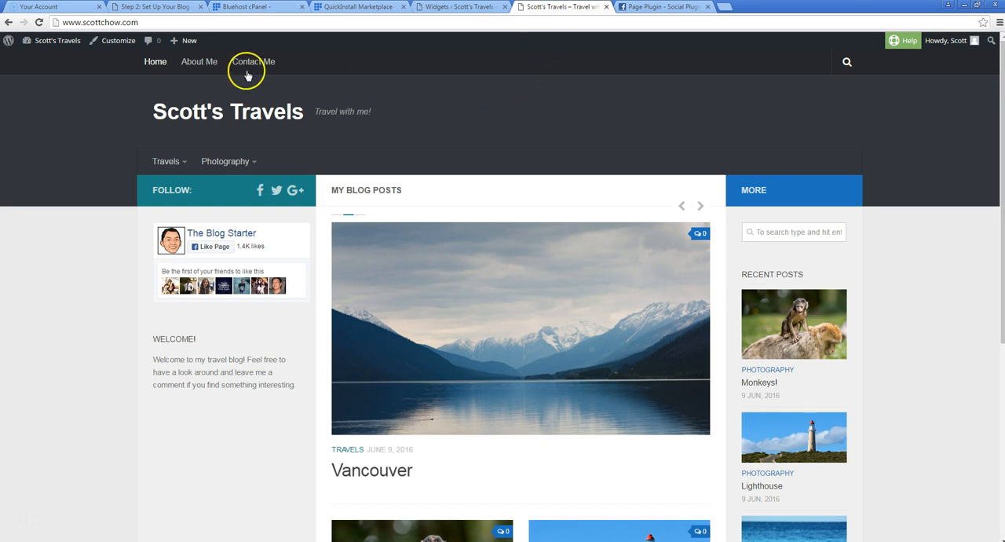
left_click(39, 22)
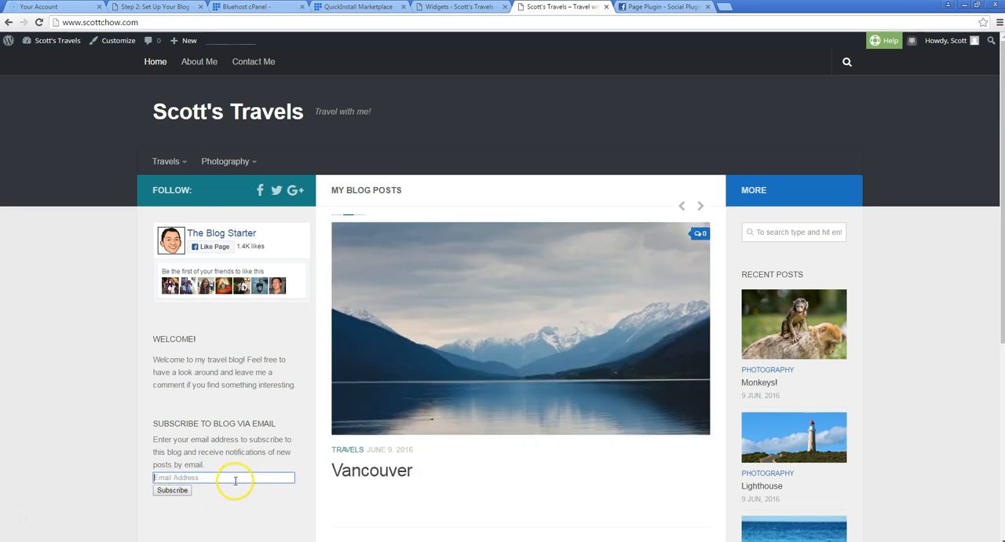
scroll(115, 408, "down", 1)
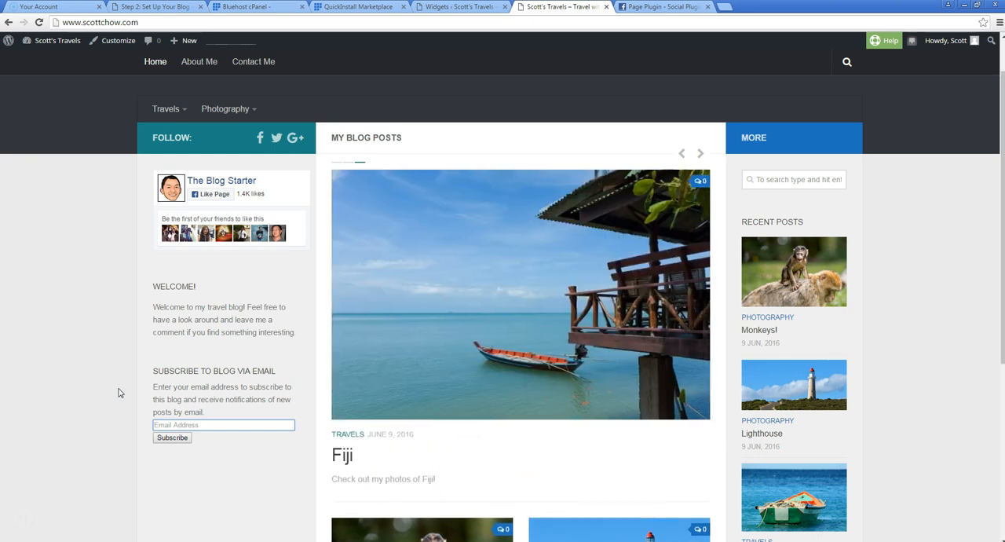
left_click(96, 340)
scroll(96, 340, "up", 1)
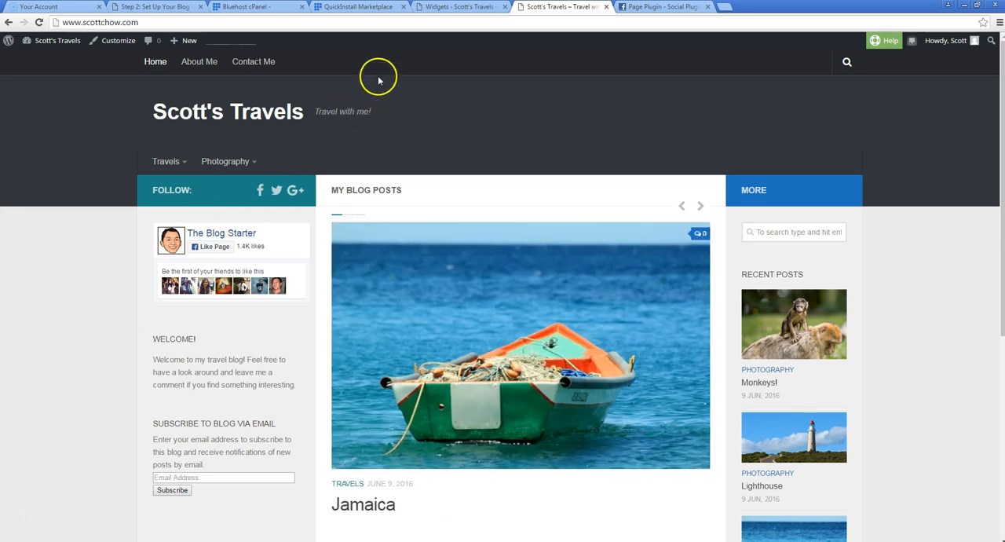
Browse the featured themes available to add in the WordPress admin, and preview the Chooko Lite theme without installing it
left_click(449, 9)
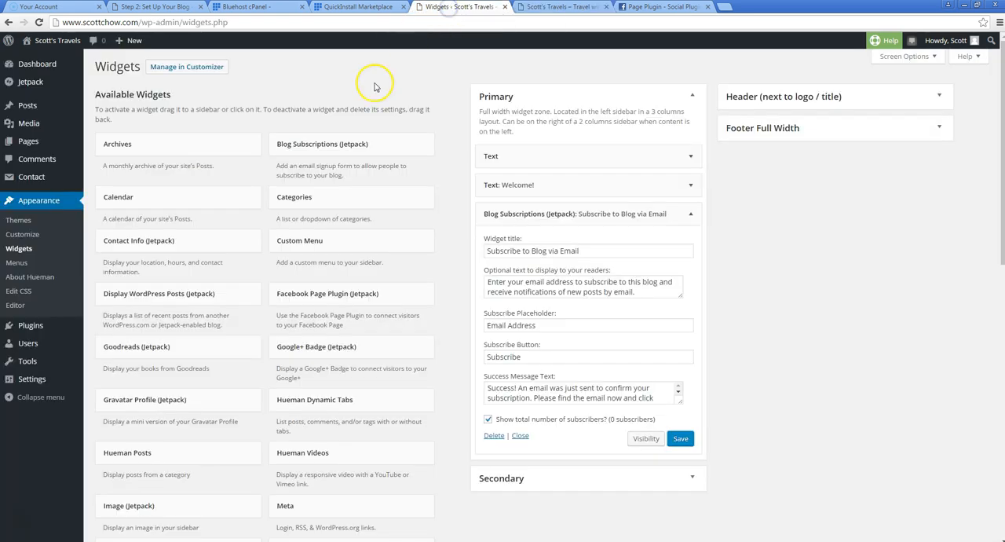
scroll(427, 270, "down", 3)
scroll(403, 146, "up", 3)
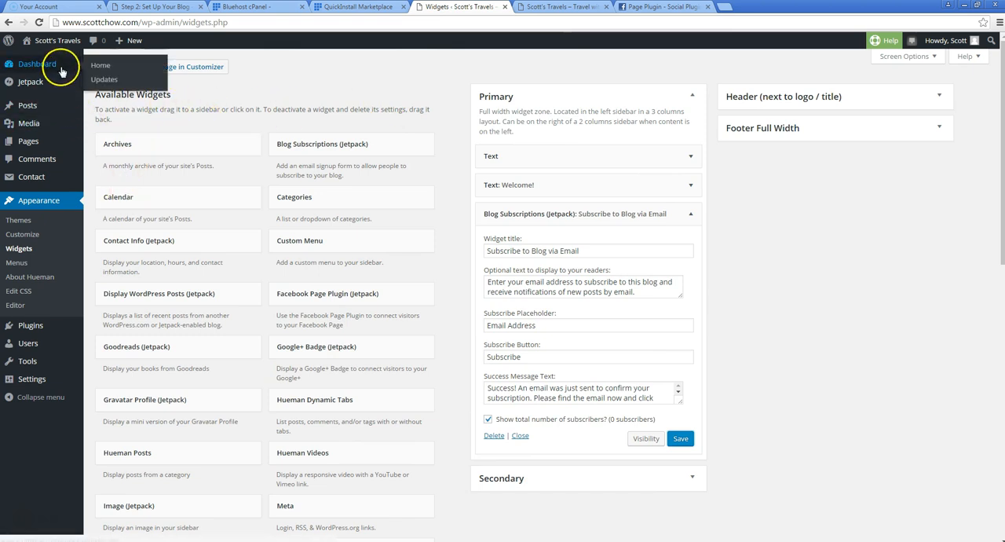
left_click(33, 236)
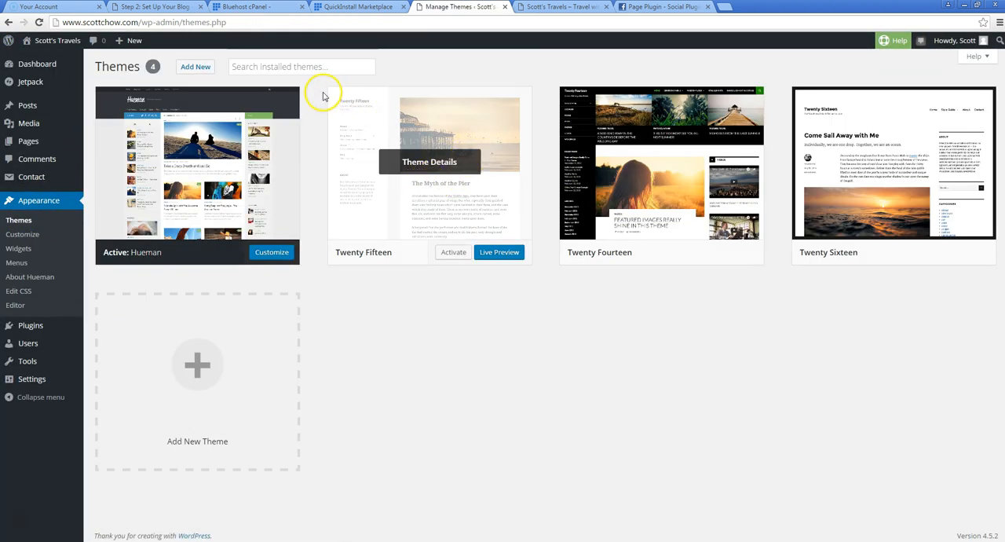
left_click(196, 67)
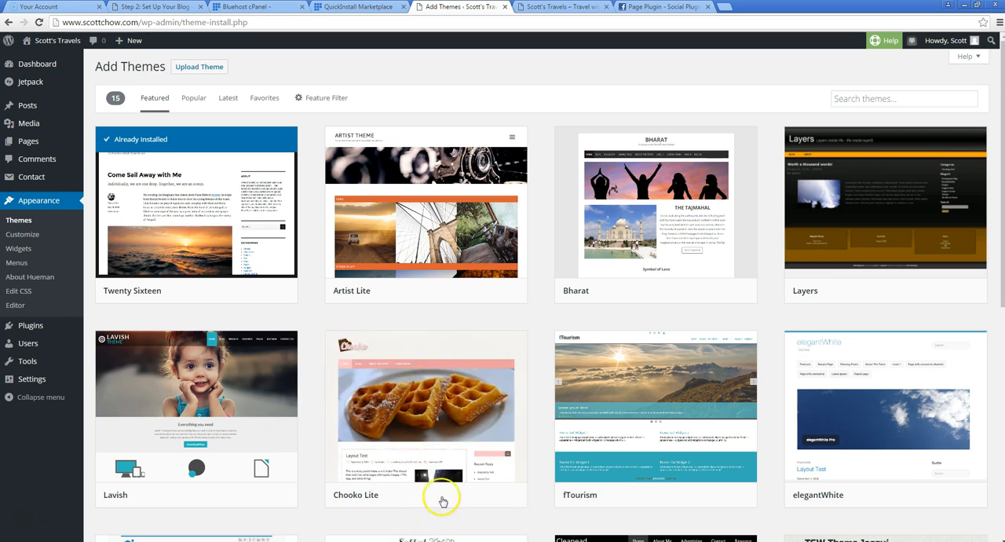
scroll(437, 485, "down", 1)
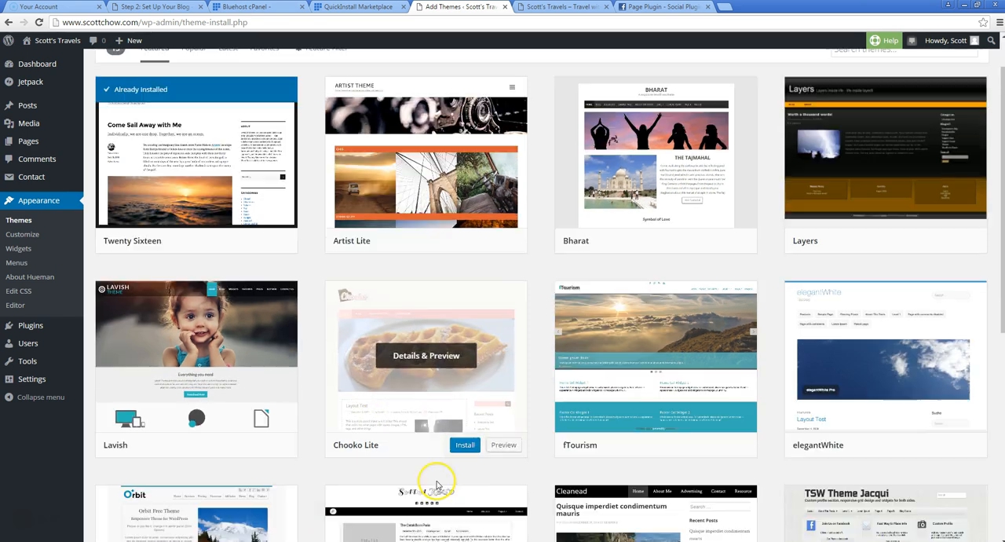
left_click(503, 444)
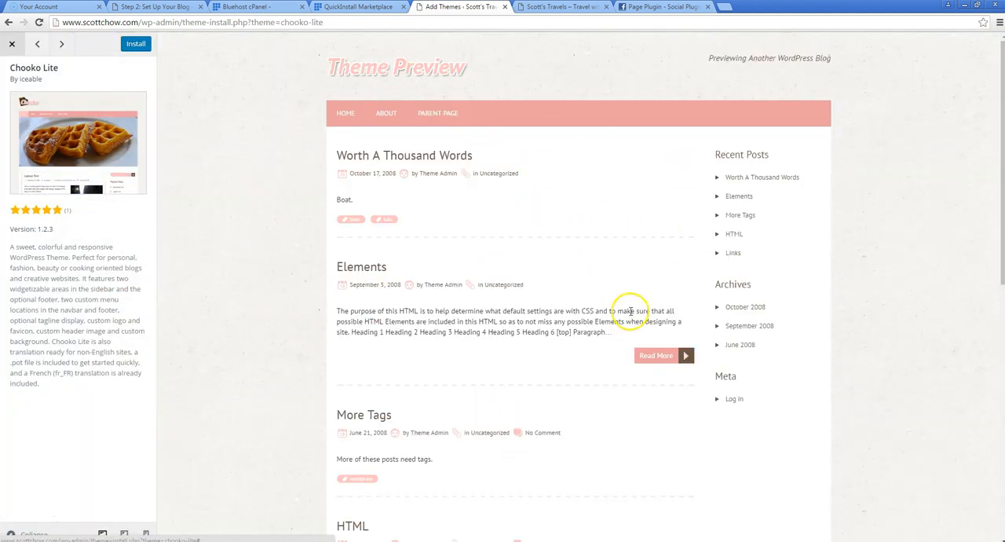
left_click(12, 45)
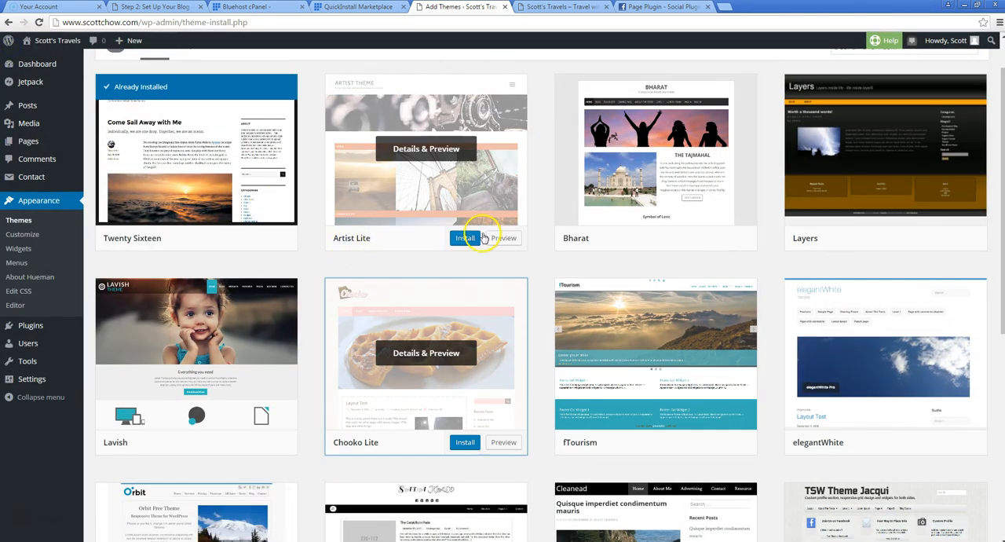
Log out of WordPress from the blog, return to the site as a visitor and view the Contact Me page
left_click(555, 7)
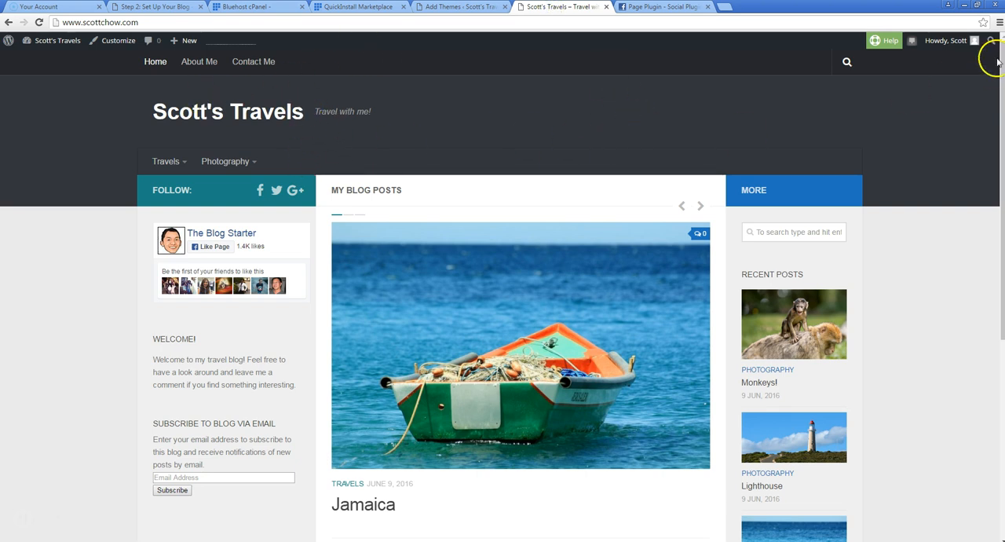
mouse_move(957, 45)
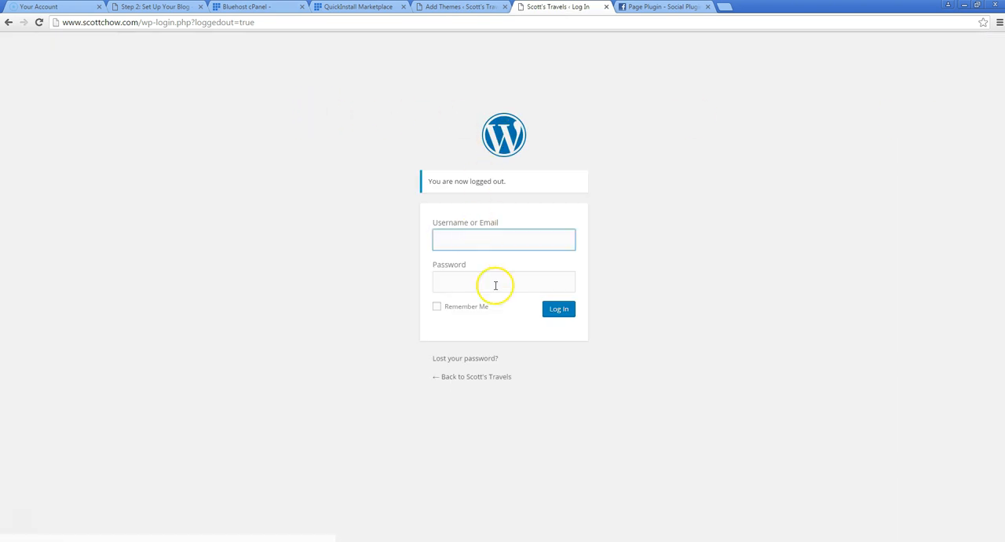
left_click(478, 382)
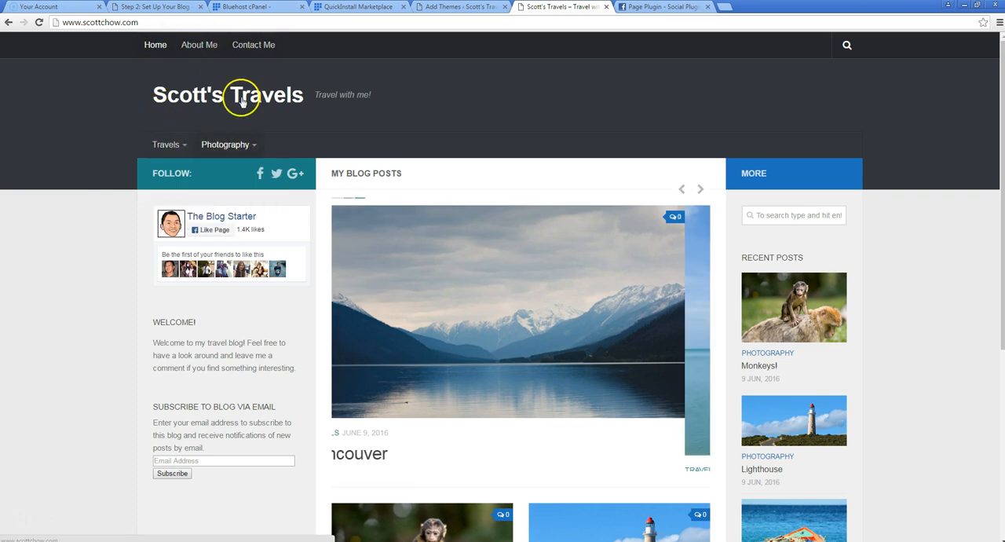
left_click(250, 45)
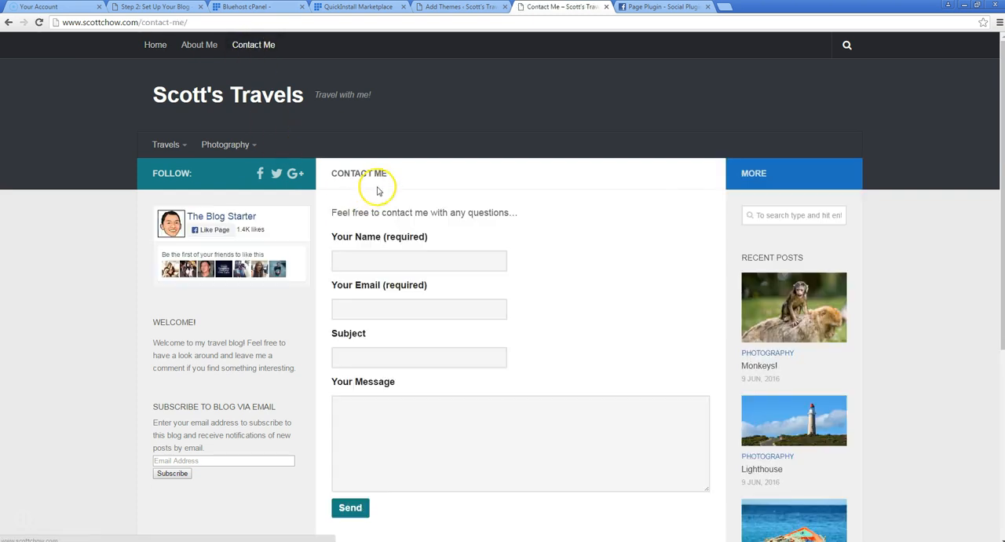
Review the contact form and sidebar widgets on the Contact Me page, and return to the blog's home page
scroll(565, 194, "down", 3)
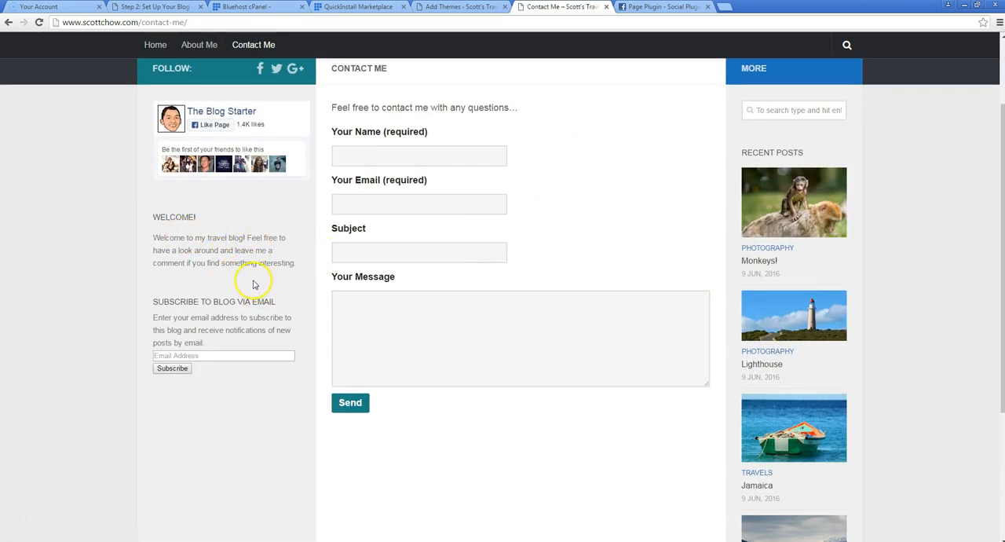
scroll(253, 285, "up", 3)
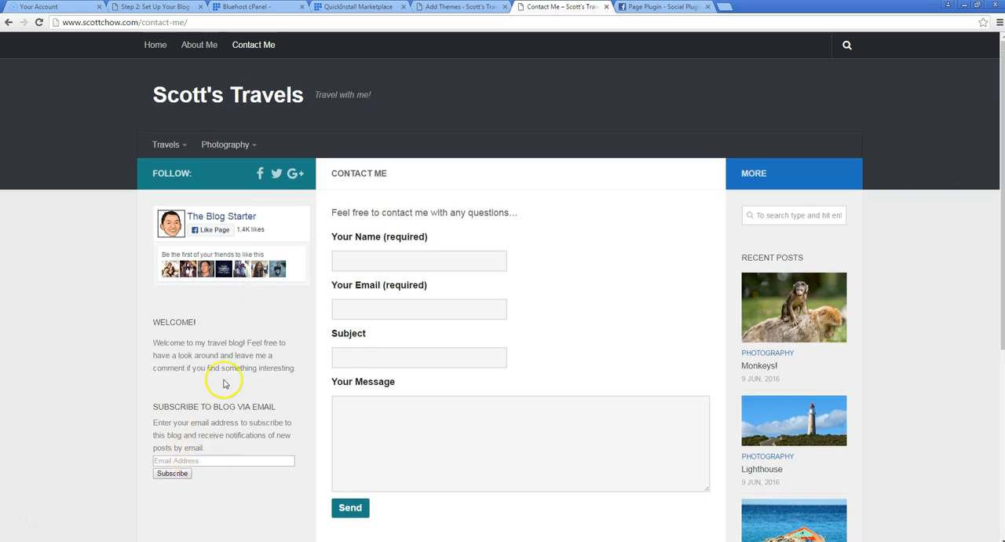
scroll(579, 292, "down", 9)
scroll(563, 289, "up", 9)
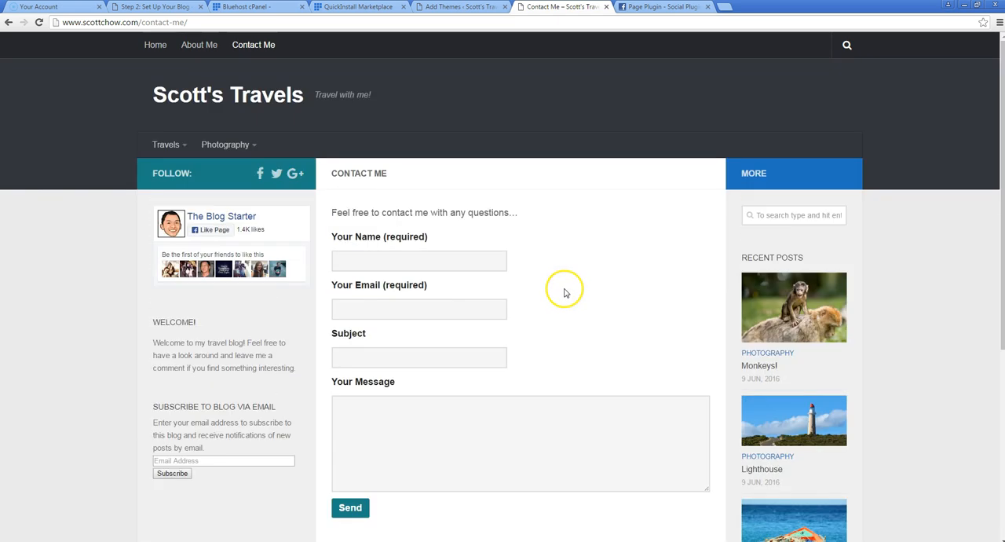
left_click(154, 45)
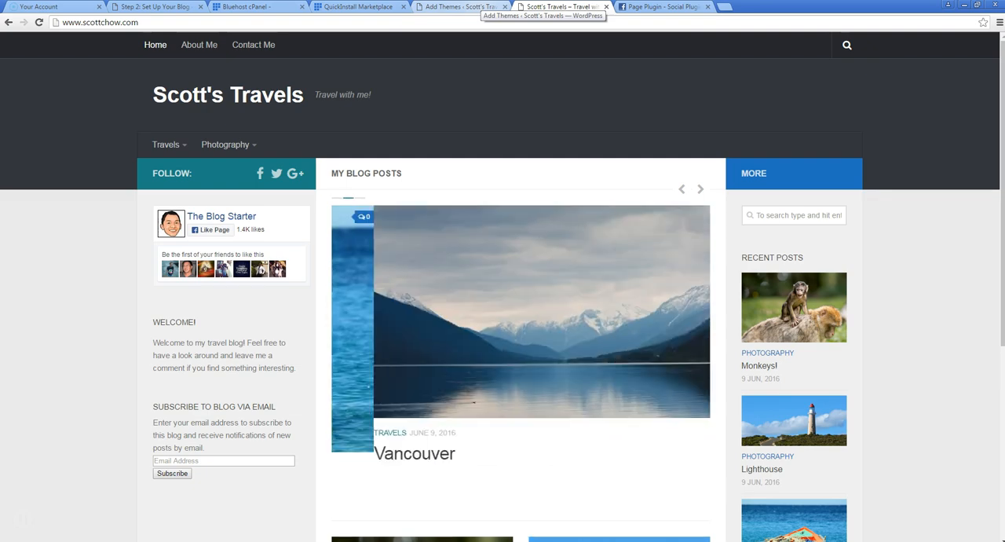
left_click(463, 6)
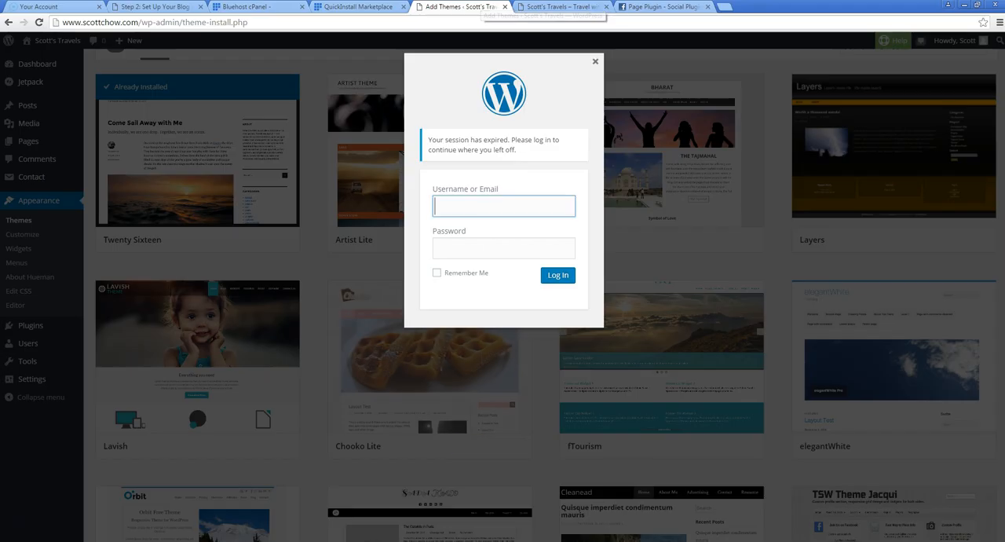
left_click(571, 9)
left_click(724, 7)
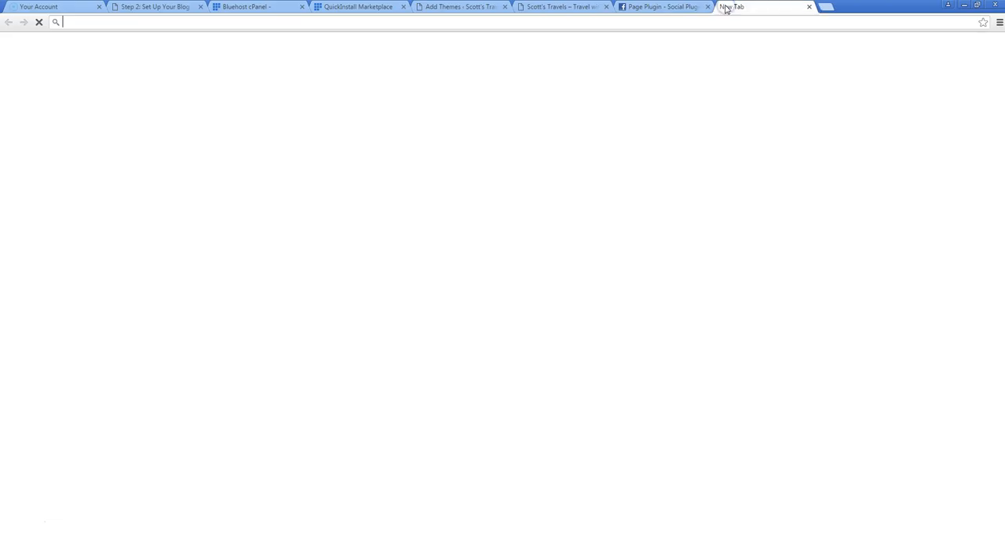
type("theblogstarter.com")
key("Return")
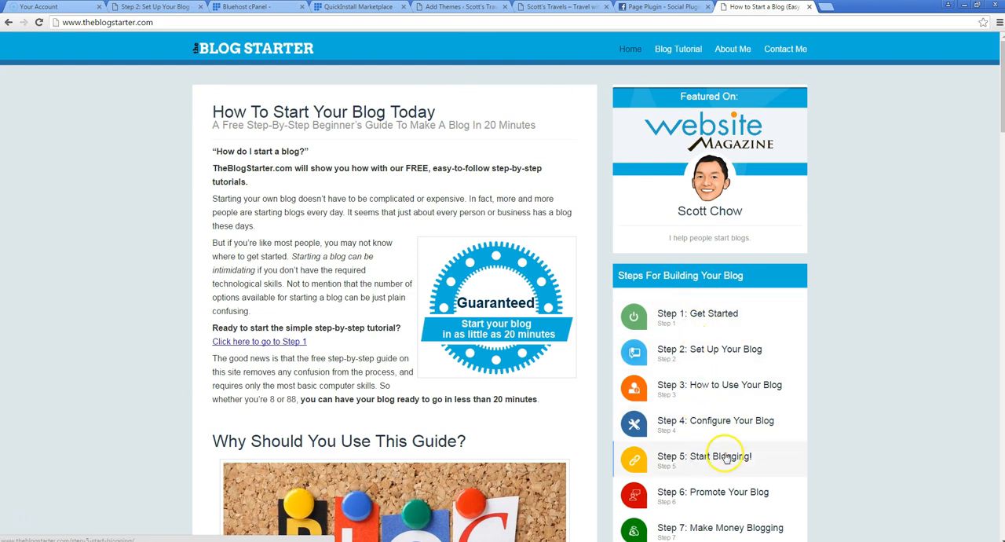
left_click(705, 423)
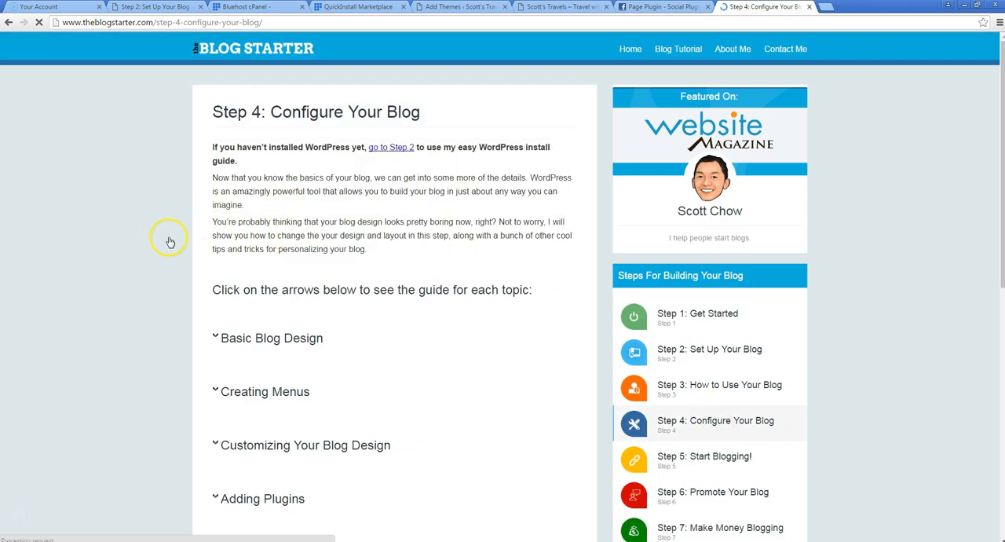
Expand the Basic Blog Design topic and look through its guide to changing WordPress themes
left_click(218, 343)
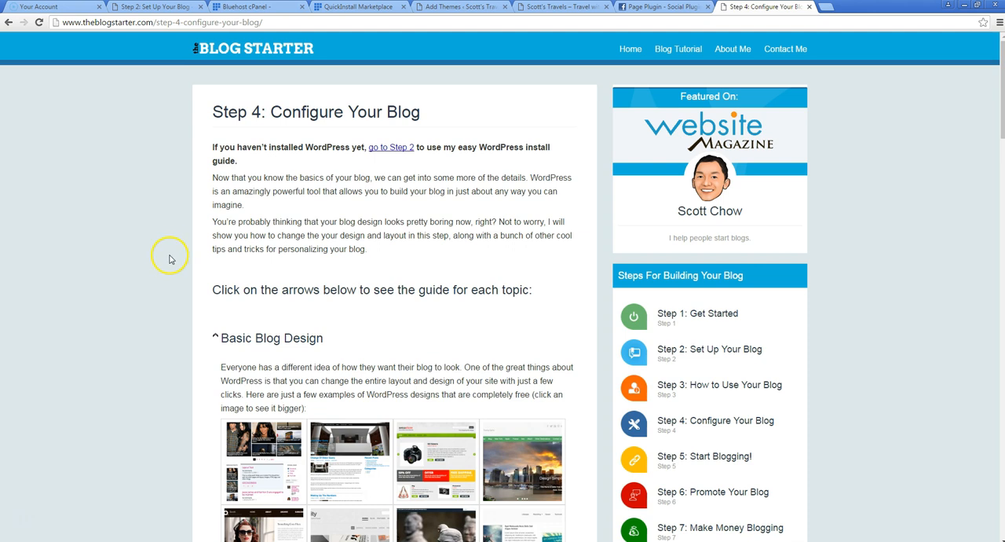
scroll(163, 260, "down", 3)
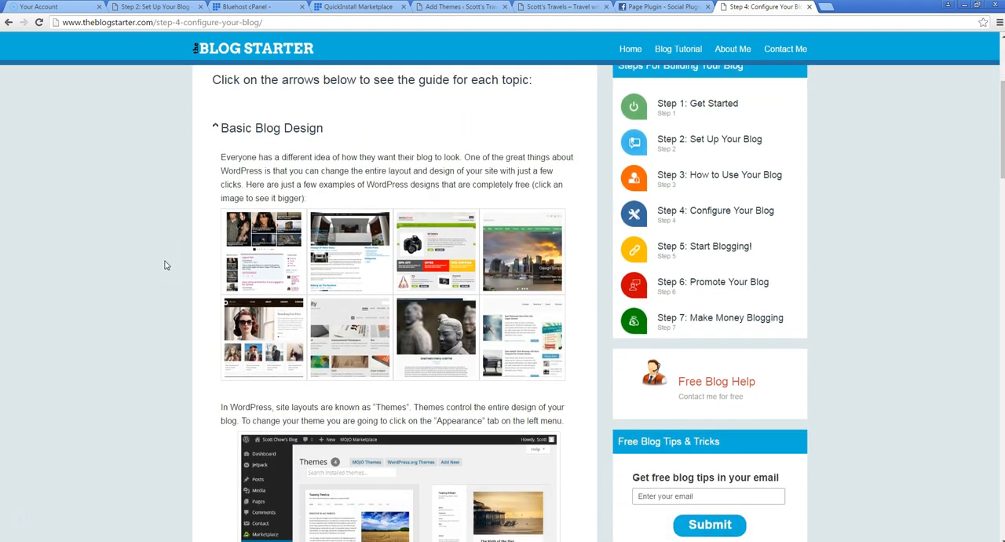
scroll(165, 265, "down", 1)
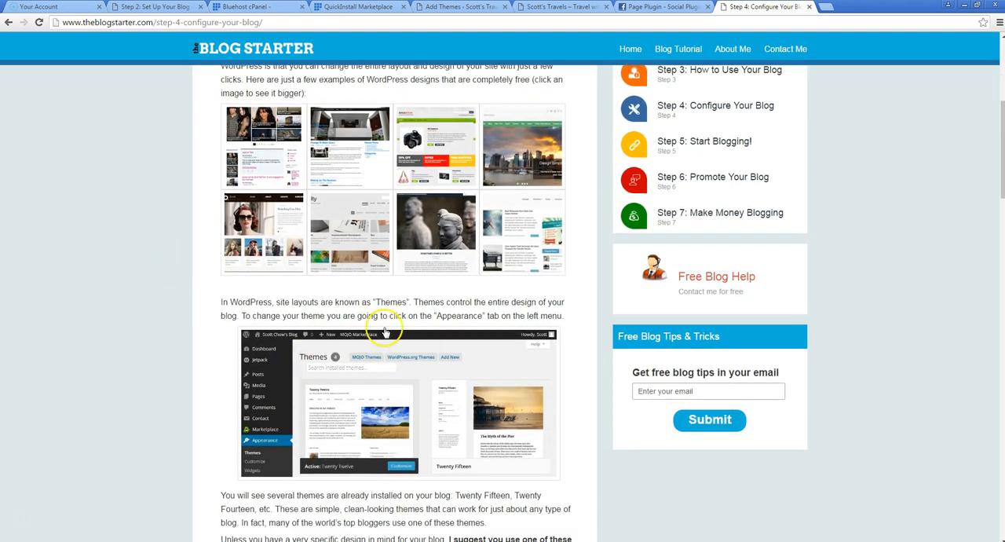
scroll(189, 315, "down", 2)
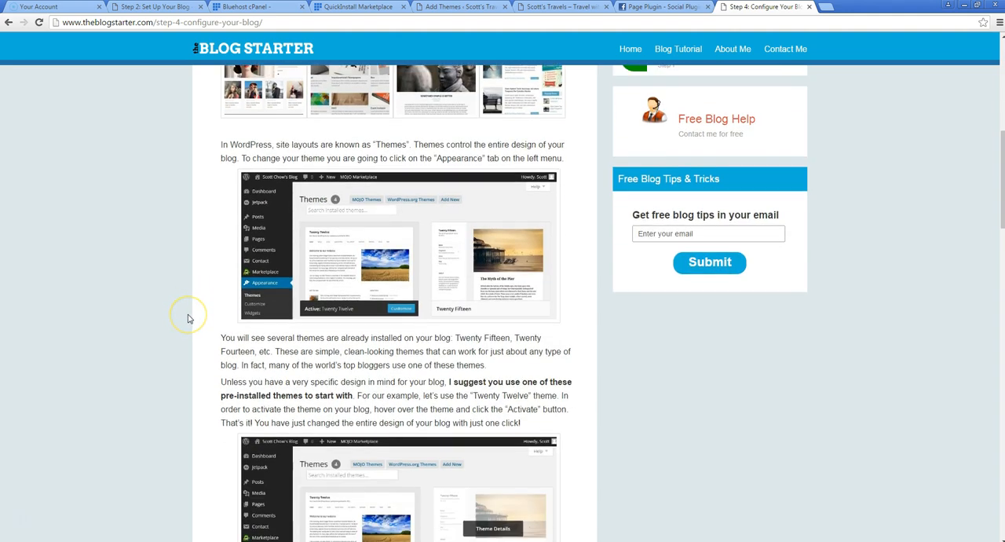
scroll(188, 318, "up", 5)
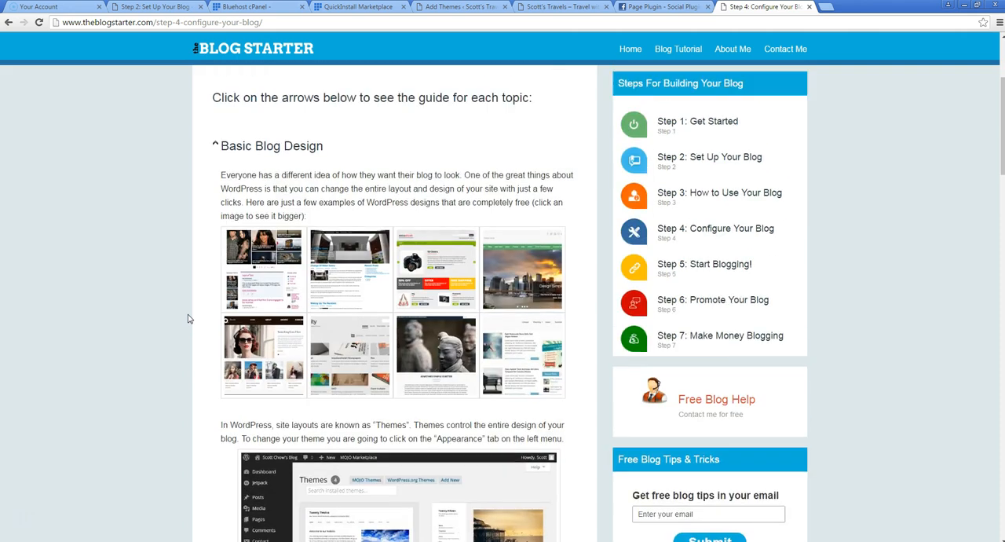
scroll(188, 318, "up", 1)
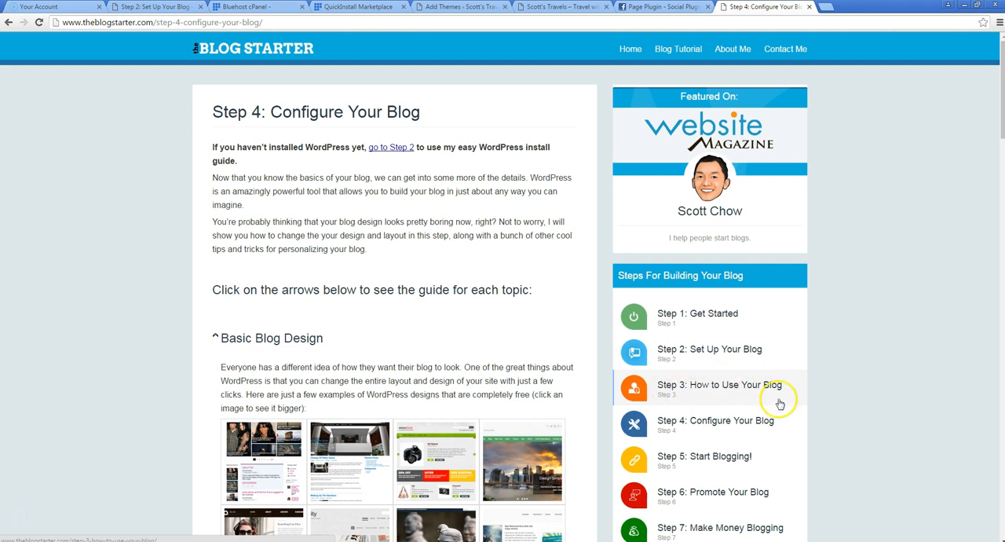
View the Step 2: Set Up Your Blog guide through to its end, and open the site's Blog page
left_click(693, 355)
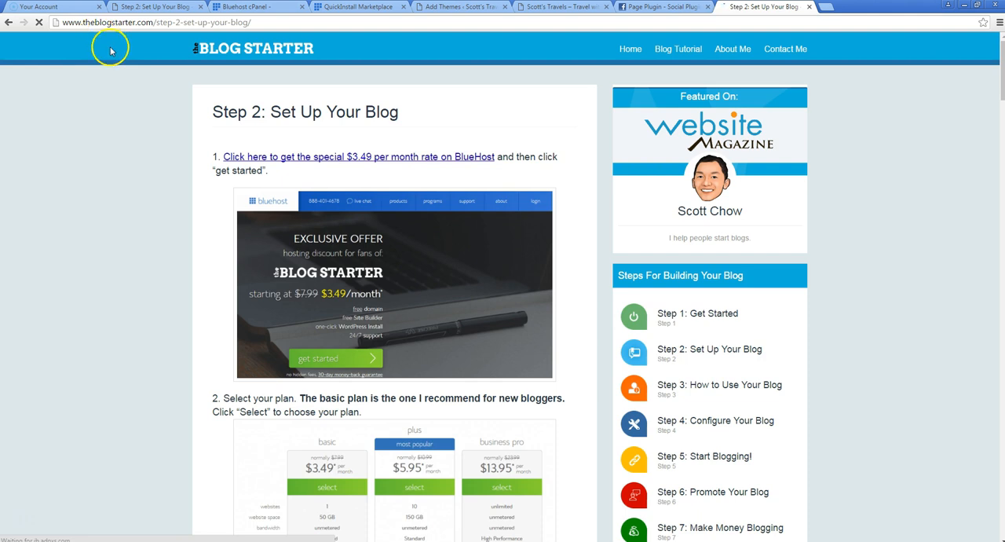
left_click(323, 161)
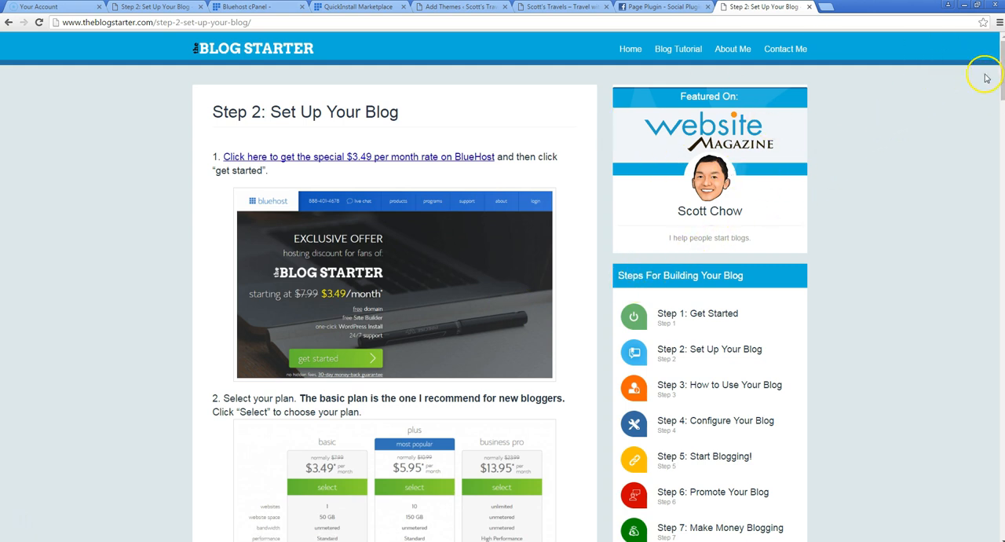
left_click_drag(1001, 84, 1001, 510)
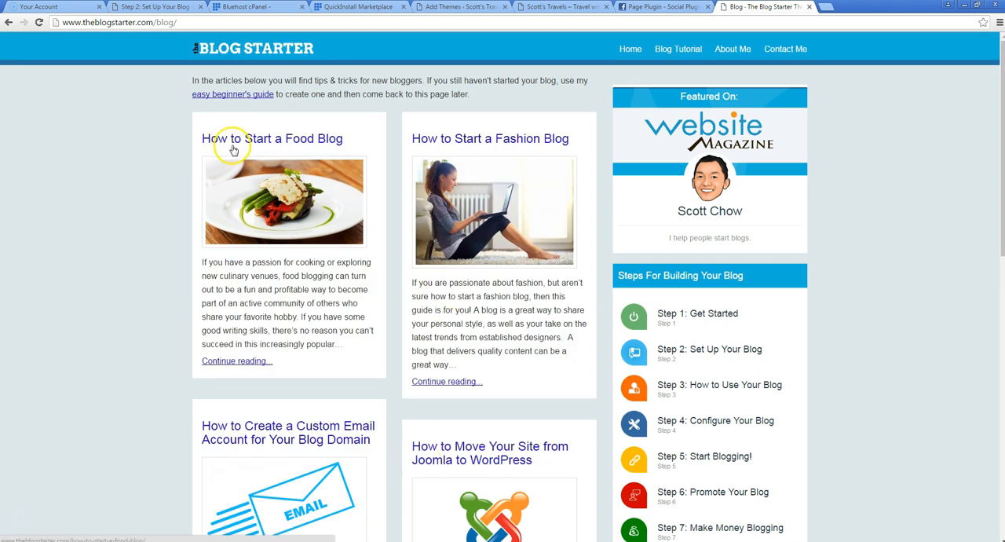
Browse the blogging tips articles on the first page of the Blog section and continue to page 2
scroll(78, 342, "down", 3)
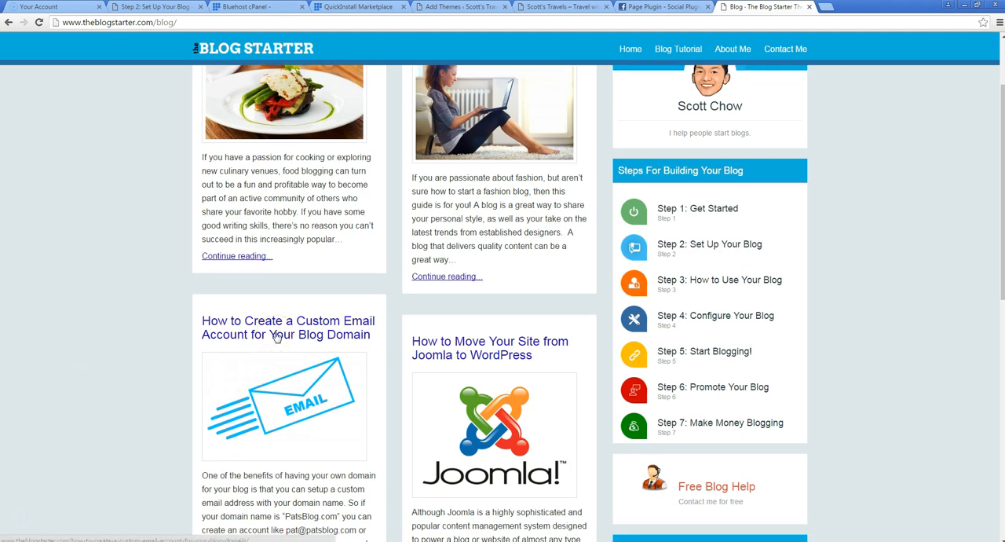
scroll(249, 330, "down", 1)
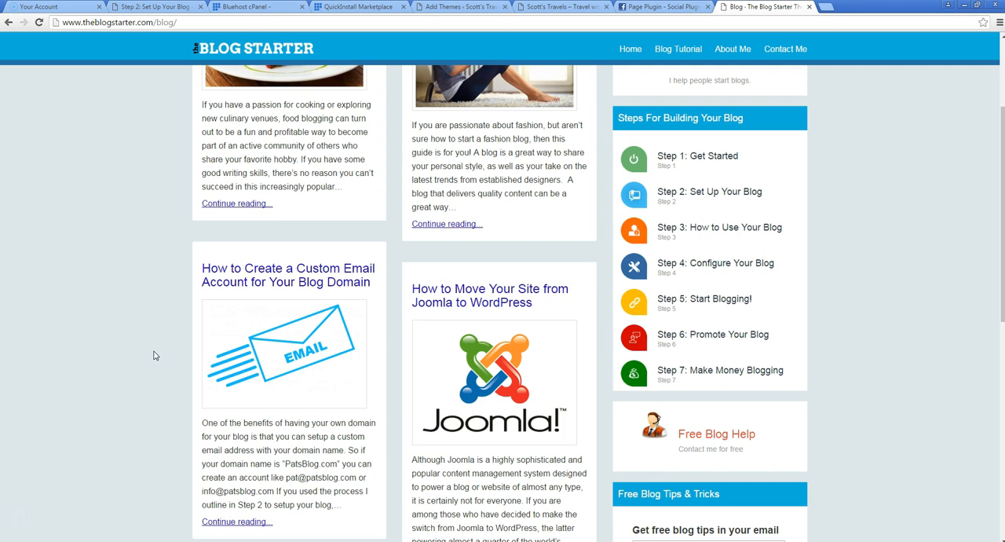
scroll(149, 346, "down", 3)
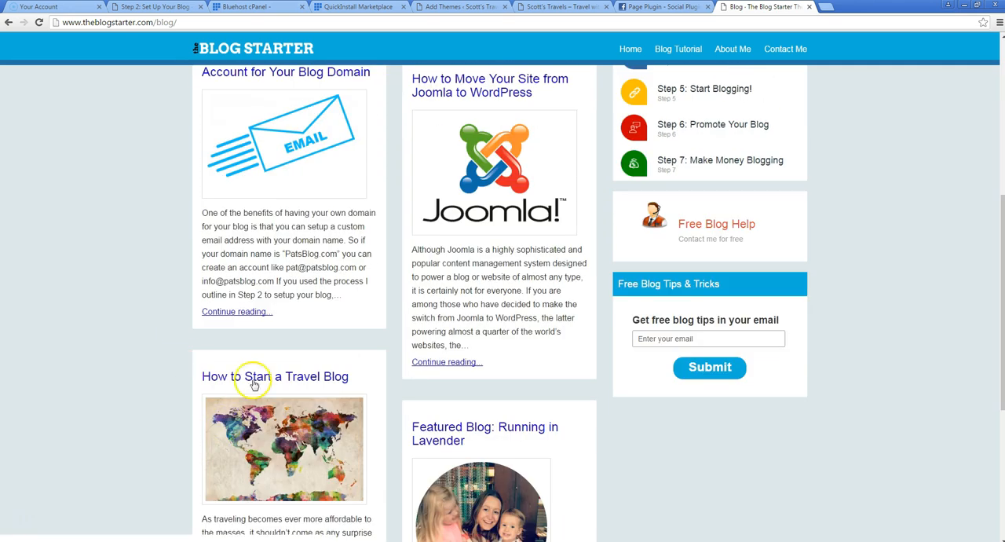
scroll(267, 369, "down", 4)
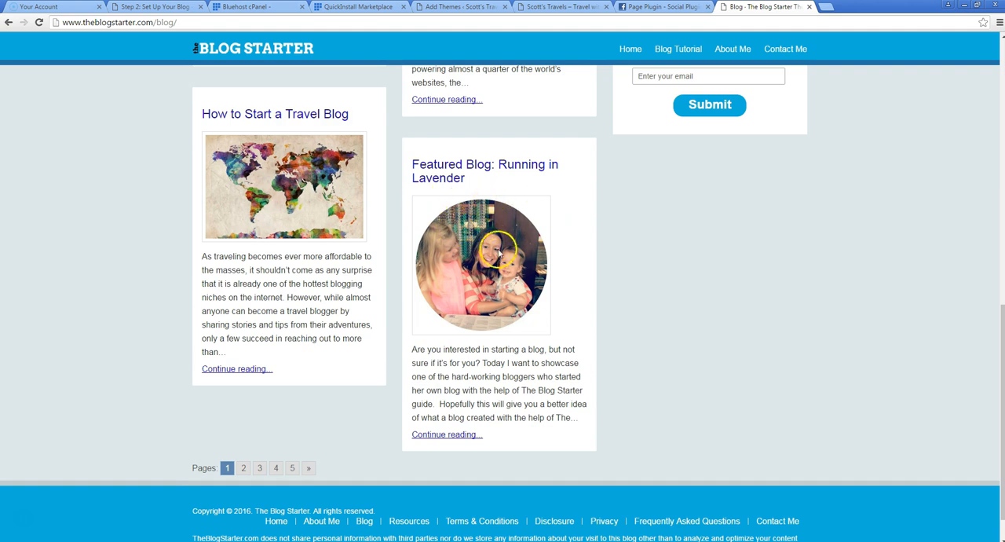
left_click(248, 468)
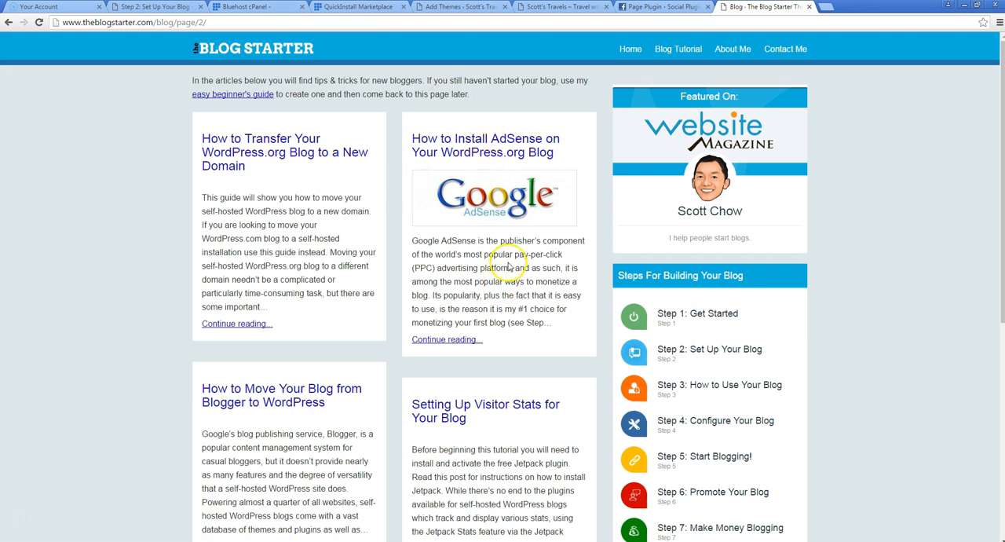
scroll(498, 271, "down", 1)
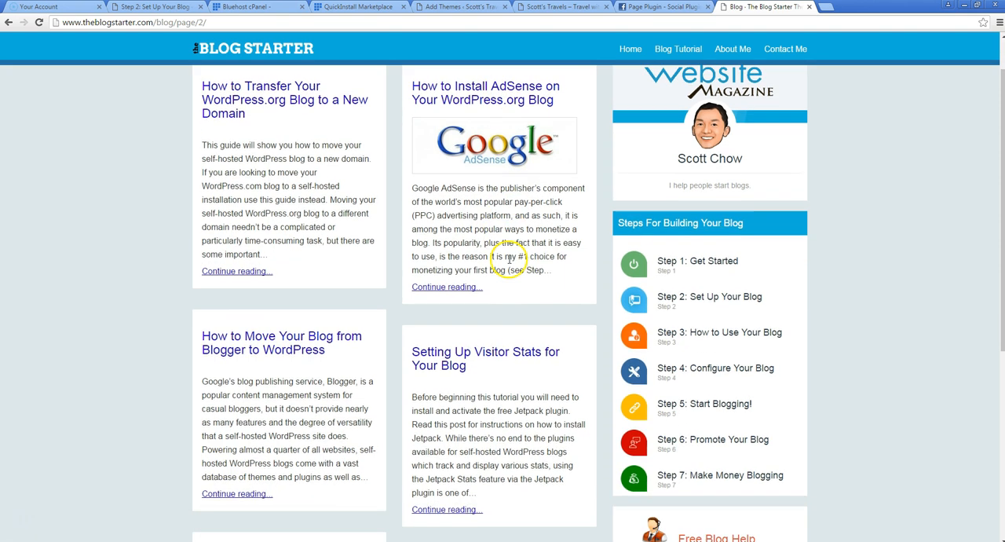
Open the Step 7: Make Money Blogging guide and read its sections on AdSense advertising and earnings
left_click(692, 482)
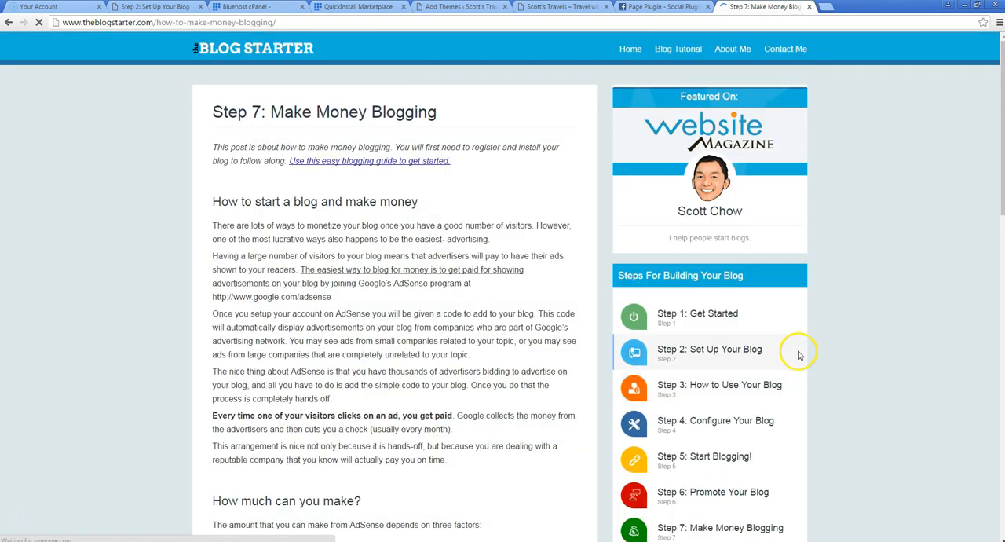
scroll(234, 200, "down", 4)
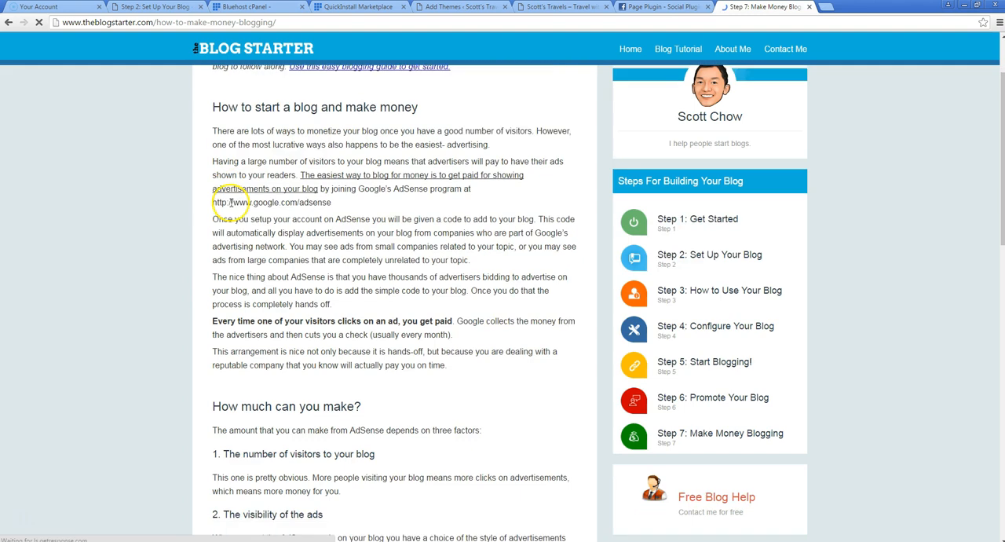
scroll(235, 208, "down", 3)
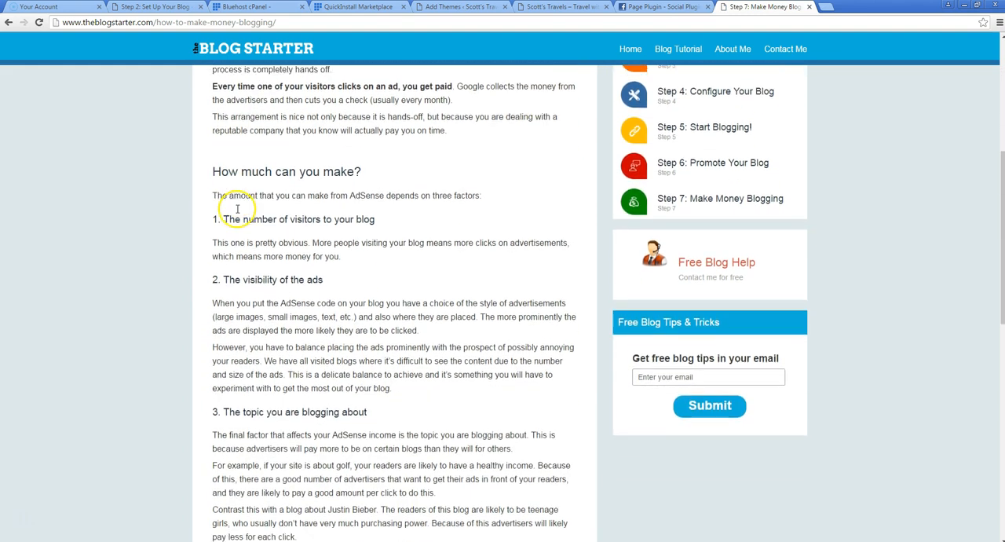
scroll(246, 225, "down", 2)
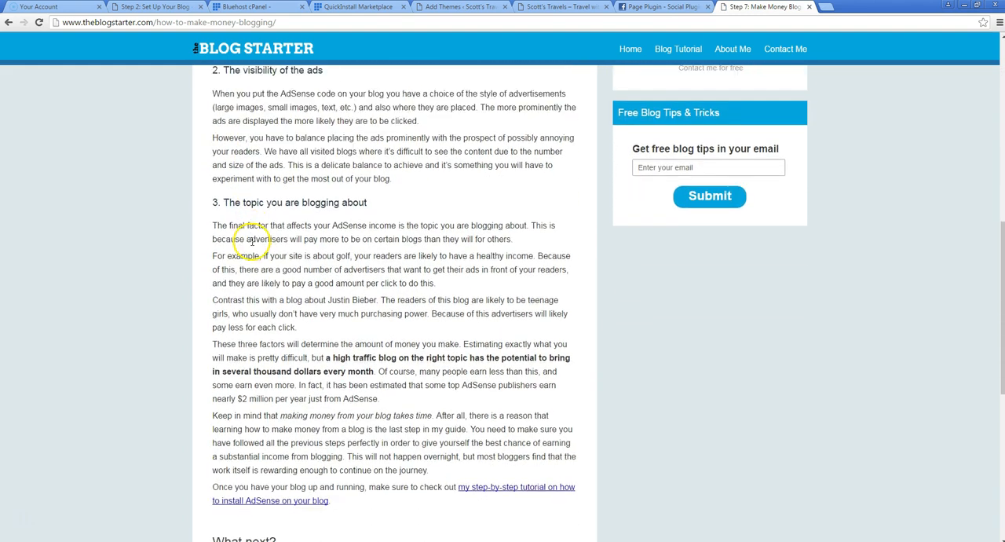
Open the linked step-by-step tutorial on installing AdSense on a WordPress.org blog and skim its beginning
left_click(274, 460)
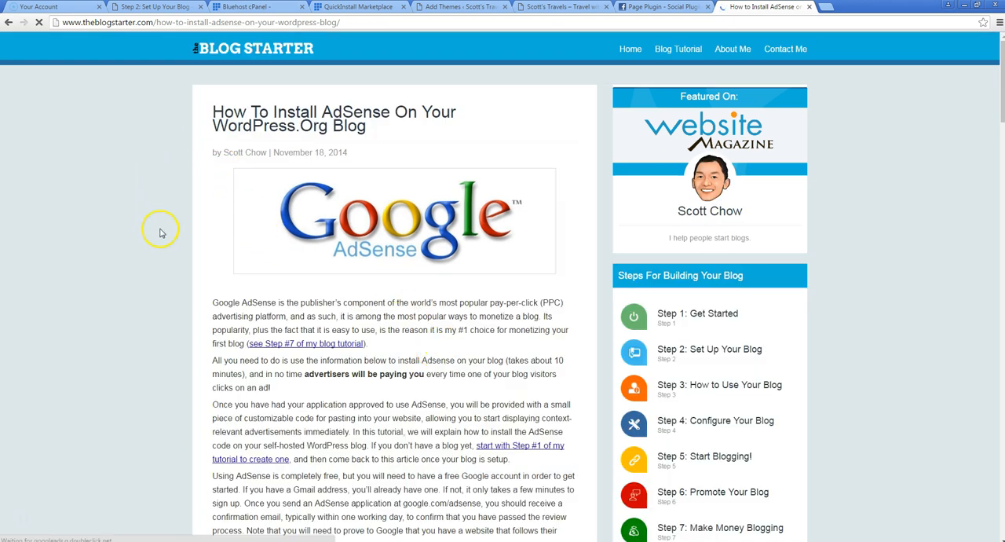
scroll(224, 247, "down", 2)
scroll(214, 310, "up", 2)
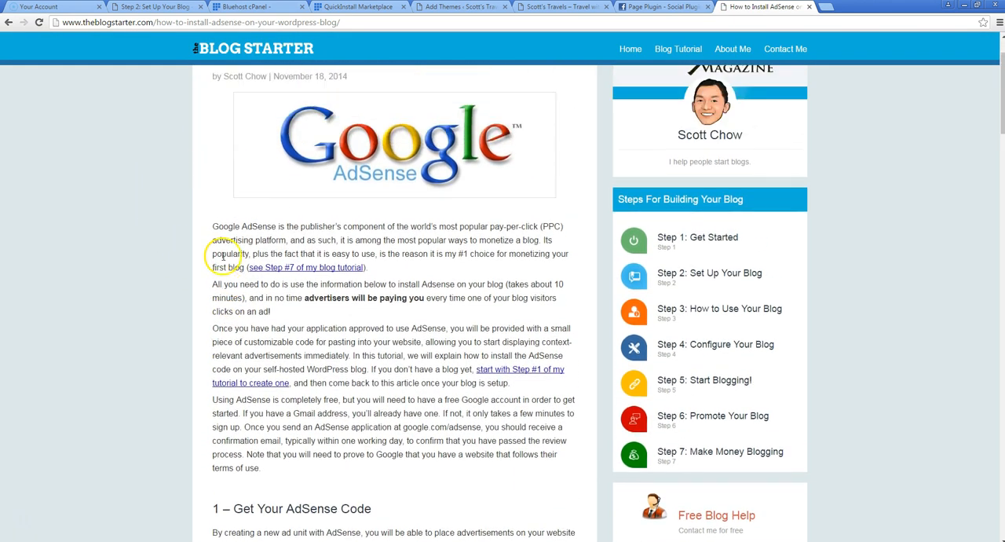
Switch back to the travel blog's tab and review the home page's featured posts, recent posts and sidebar widgets
left_click(545, 7)
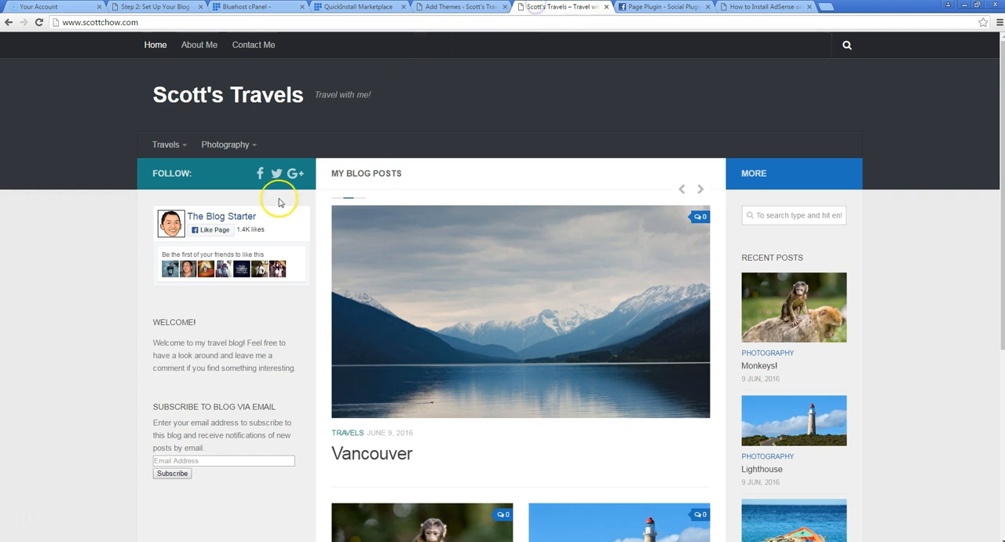
scroll(153, 325, "down", 2)
scroll(220, 236, "up", 2)
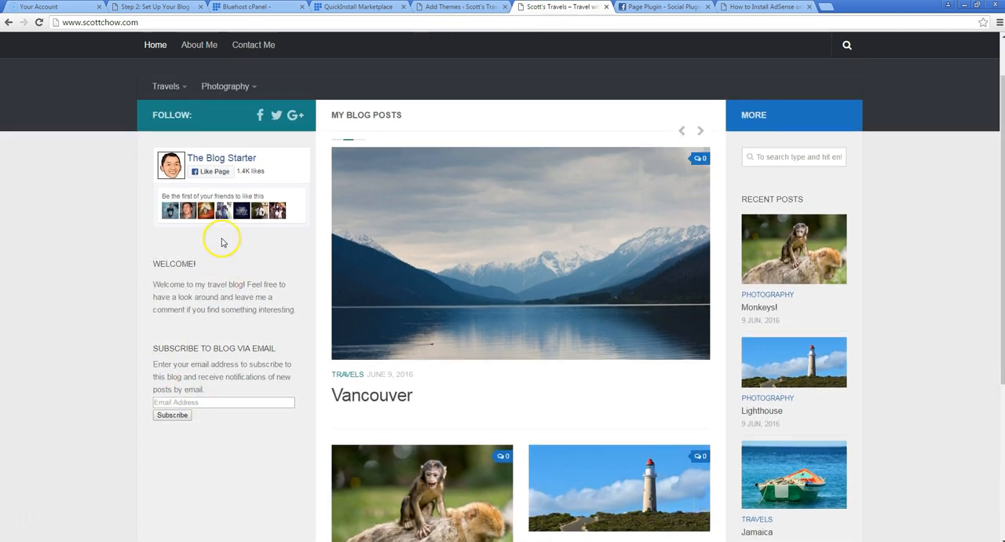
scroll(221, 251, "down", 3)
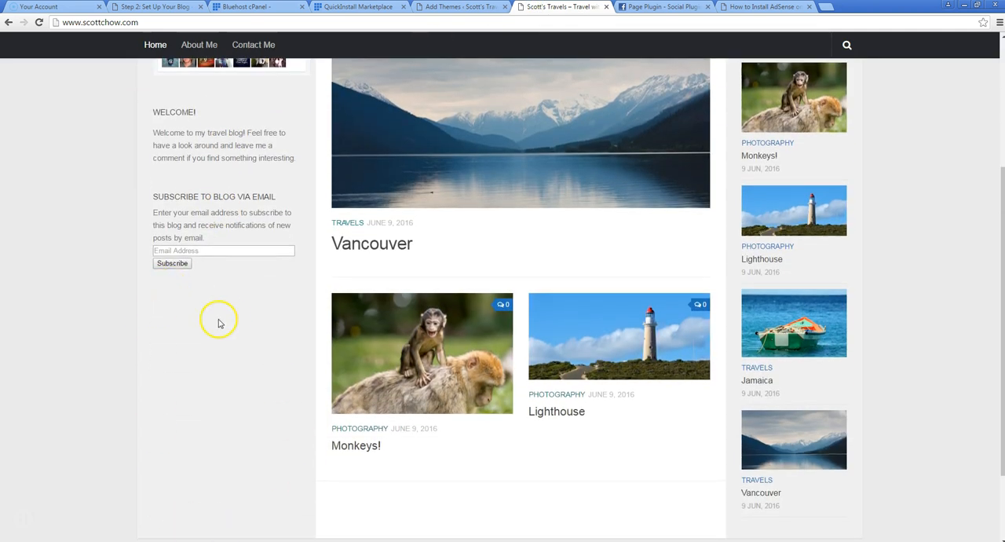
scroll(367, 286, "up", 2)
scroll(368, 286, "up", 1)
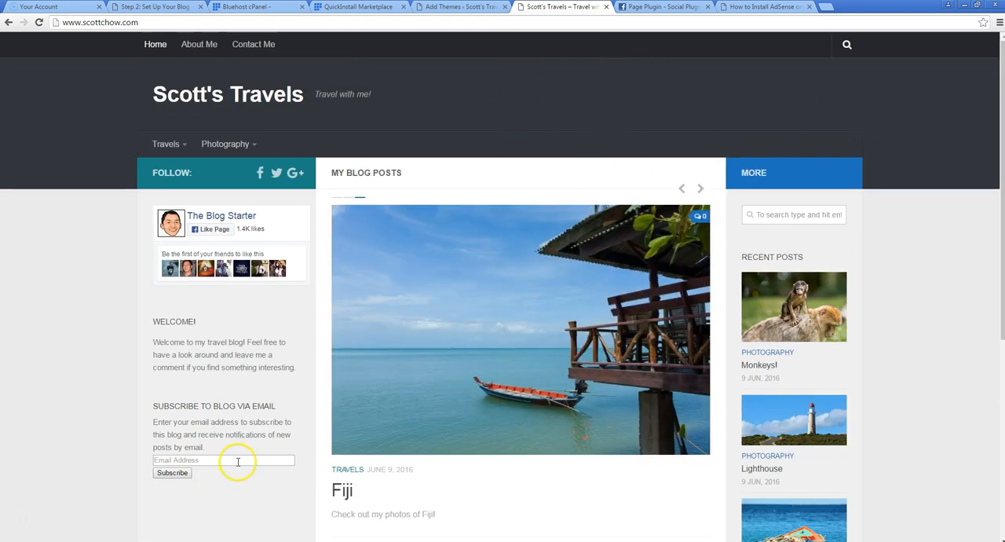
scroll(243, 452, "down", 2)
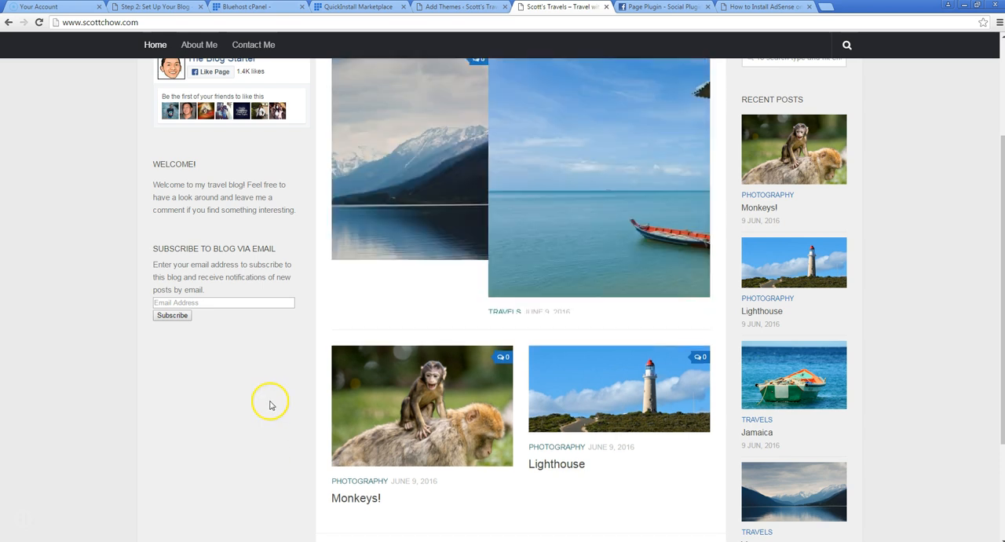
scroll(845, 281, "up", 3)
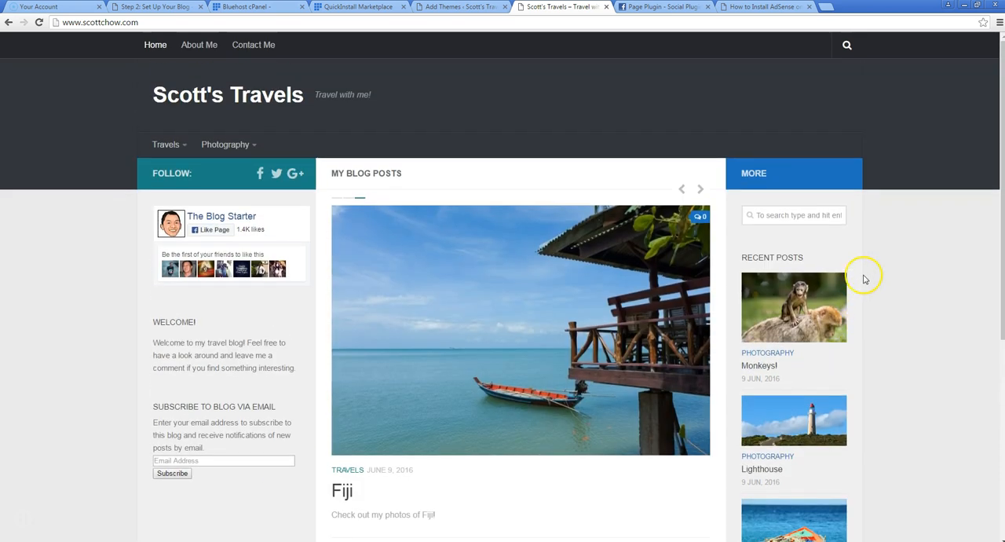